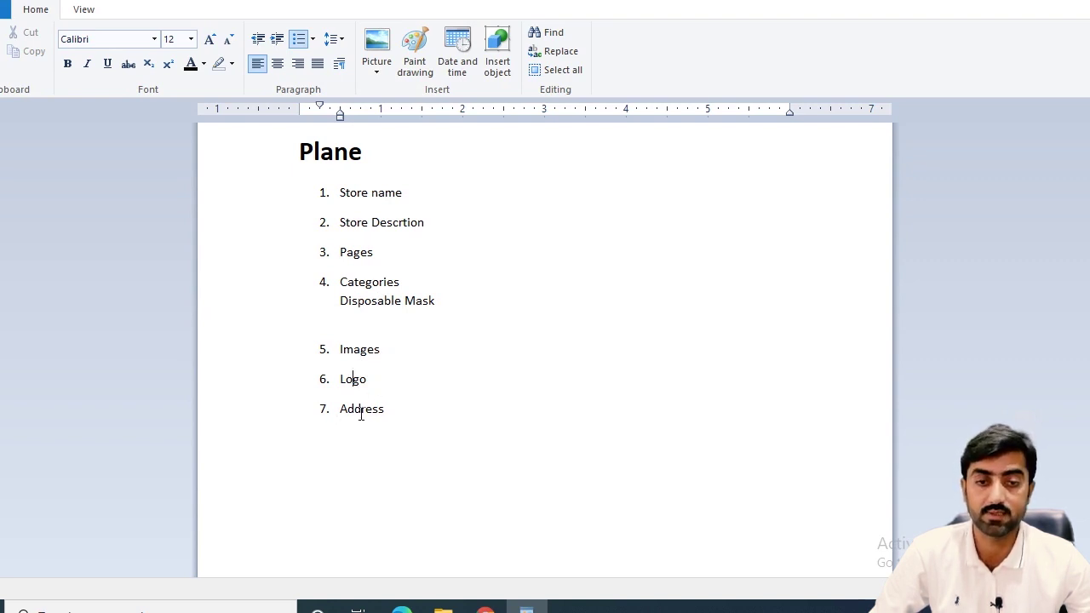
pyautogui.moveTo(344, 412); pyautogui.dragTo(397, 411)
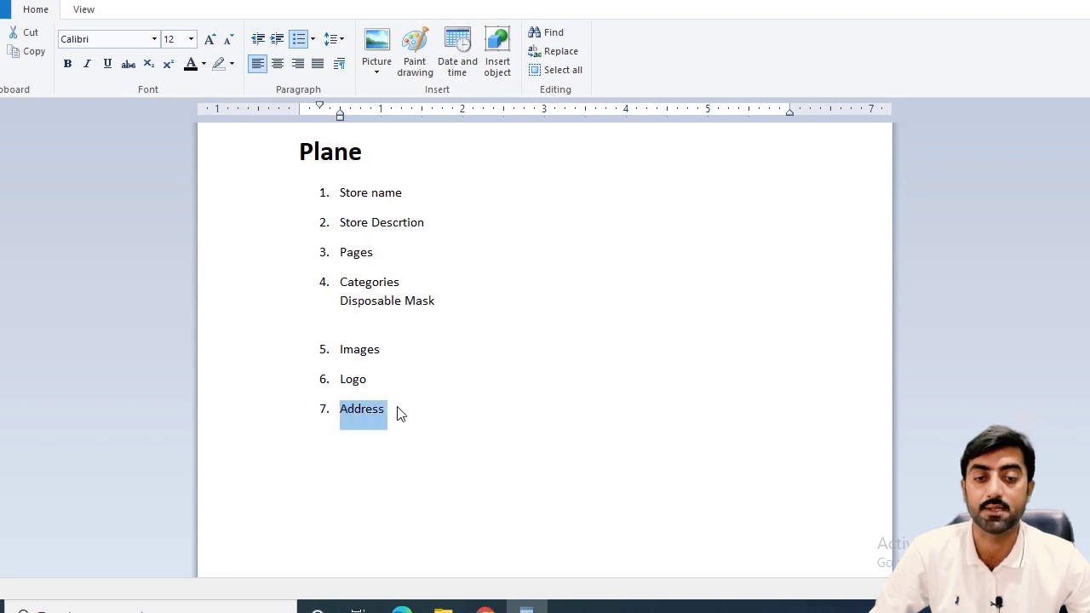
pyautogui.click(386, 414)
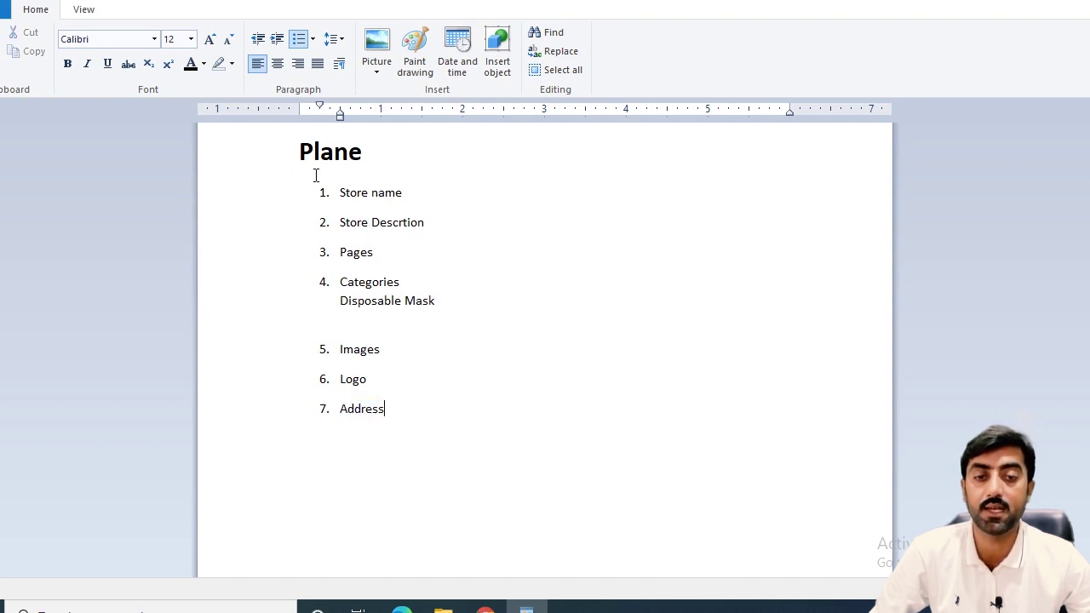
pyautogui.moveTo(346, 193); pyautogui.dragTo(347, 200)
pyautogui.click(362, 206)
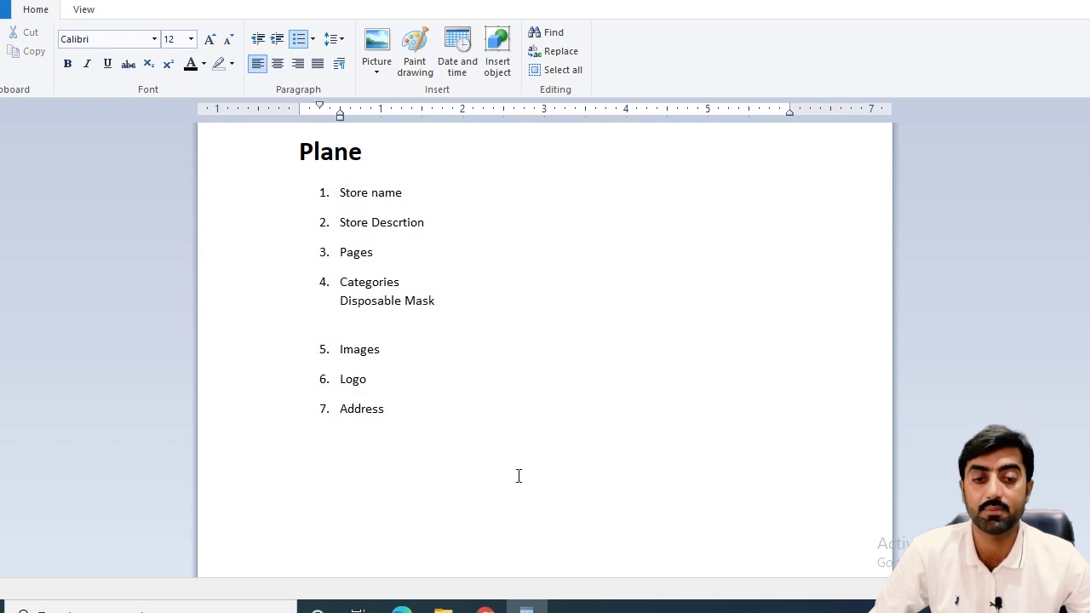
# Switch to the browser and start a Shopify free trial with the account email and password, creating a store named pkfacemask.
pyautogui.click(485, 607)
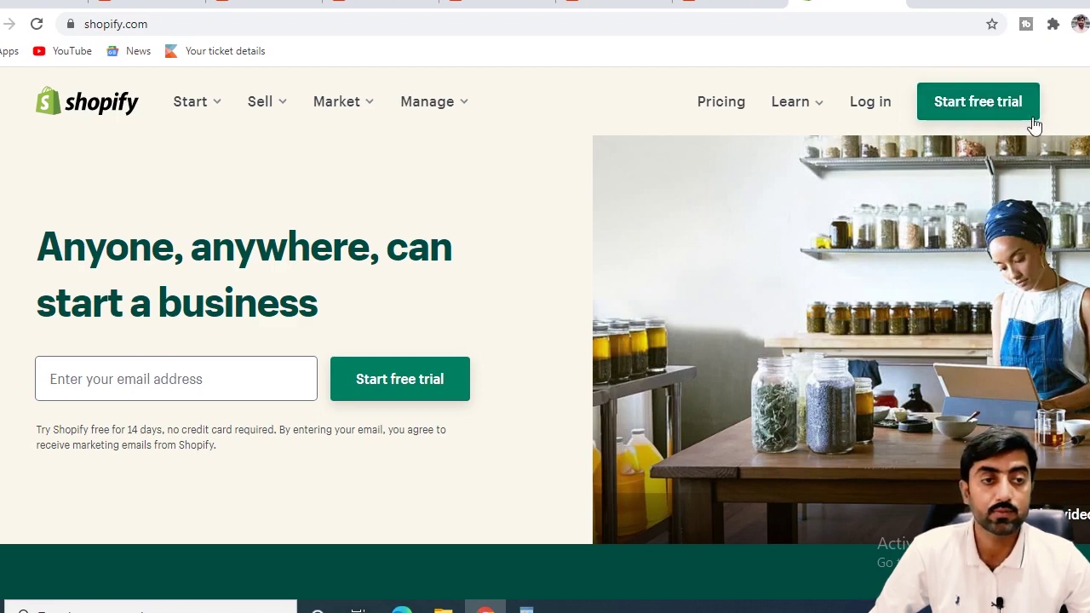
pyautogui.click(971, 103)
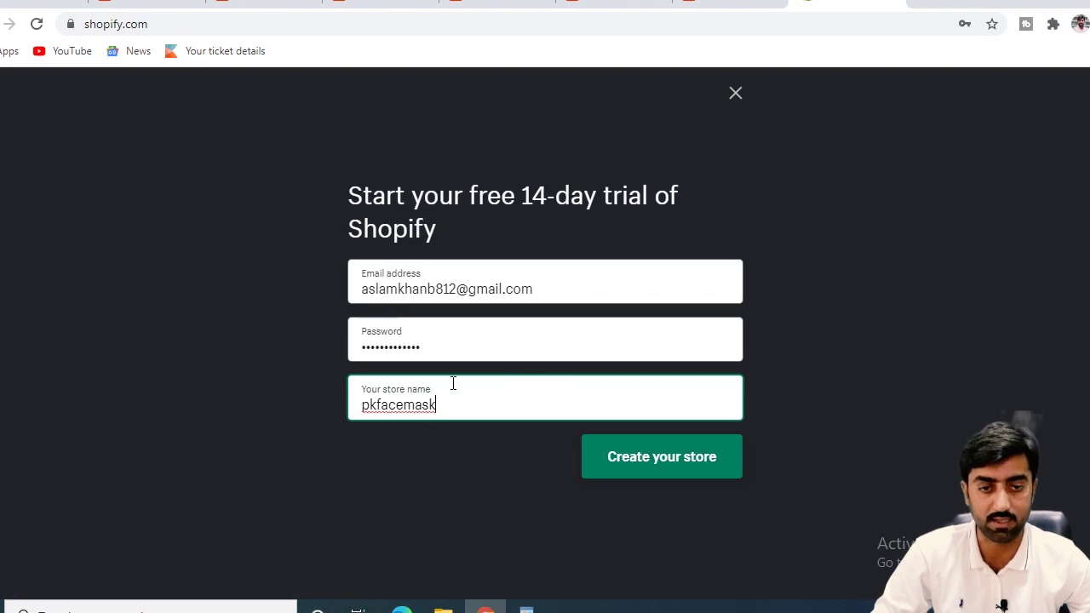
pyautogui.click(682, 466)
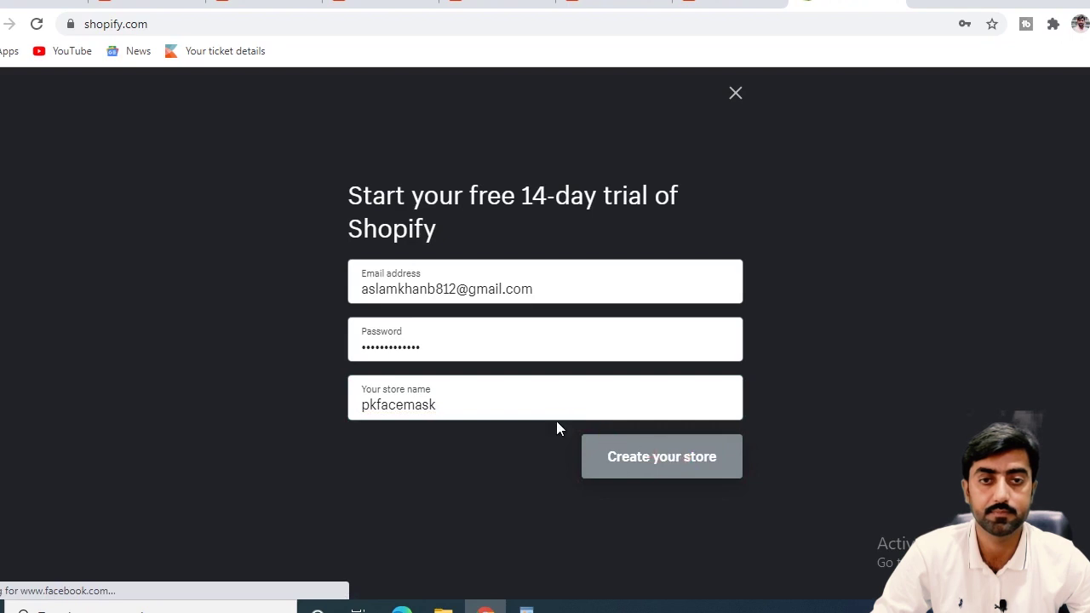
# Answer the setup questions with "I'm interested in starting a new business" and "Yes, I have something to sell".
pyautogui.click(555, 318)
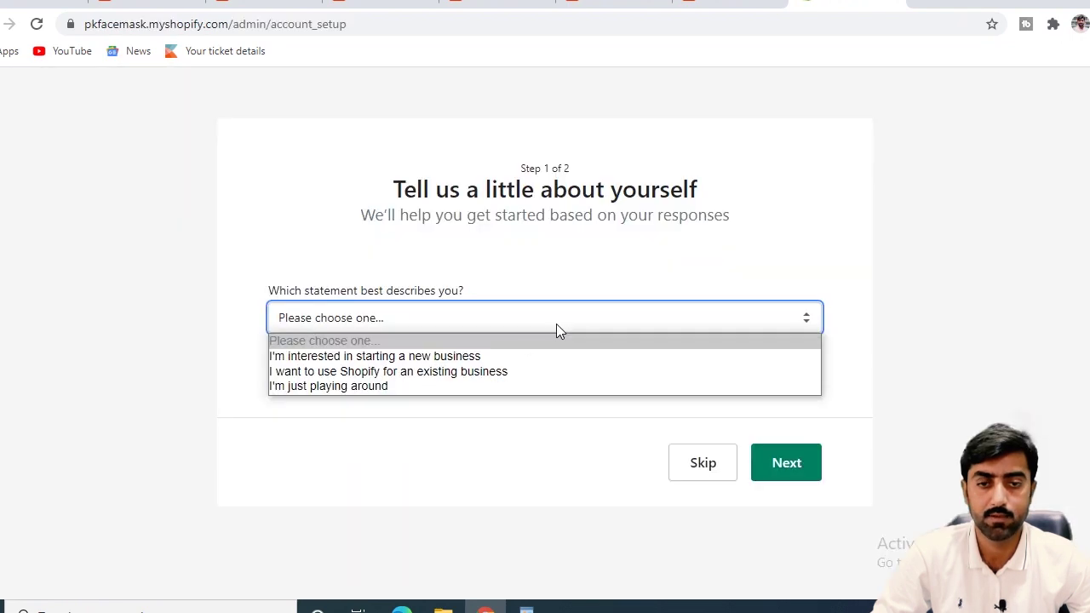
pyautogui.click(470, 358)
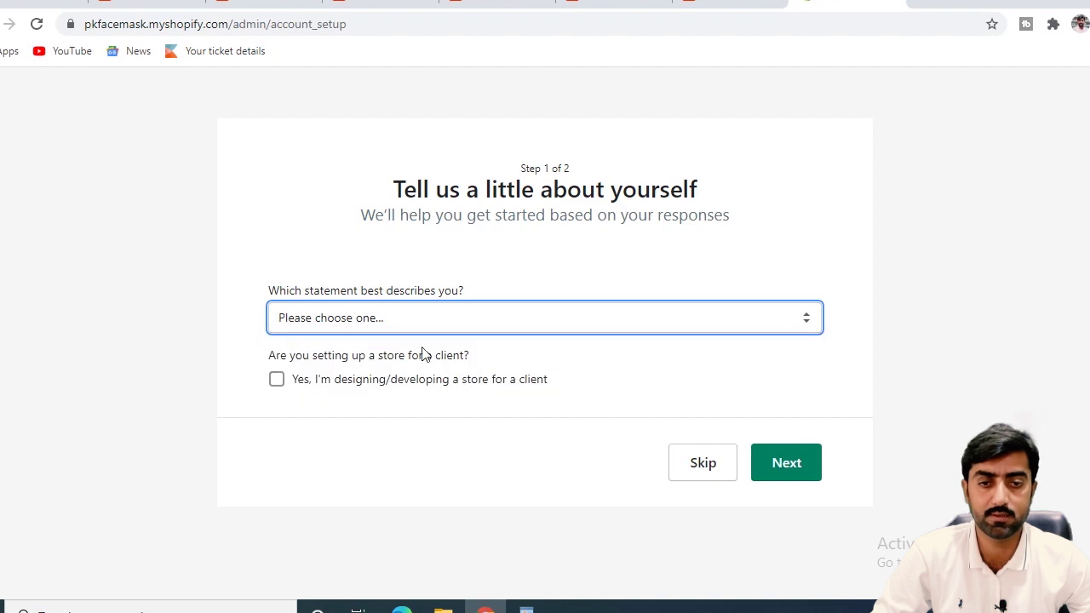
pyautogui.scroll(-2, 608, 407)
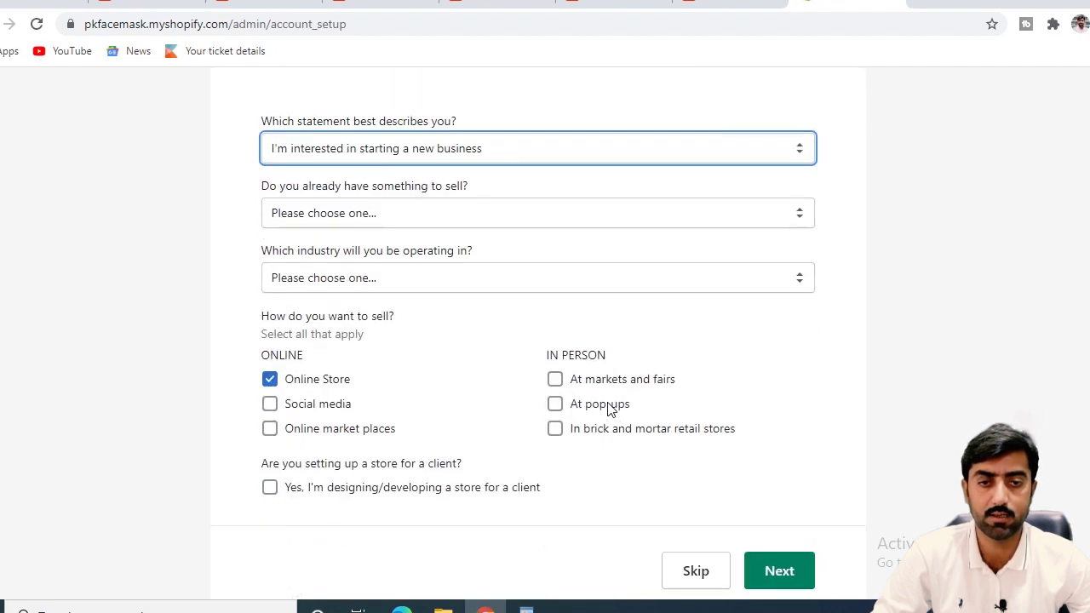
pyautogui.scroll(1, 523, 343)
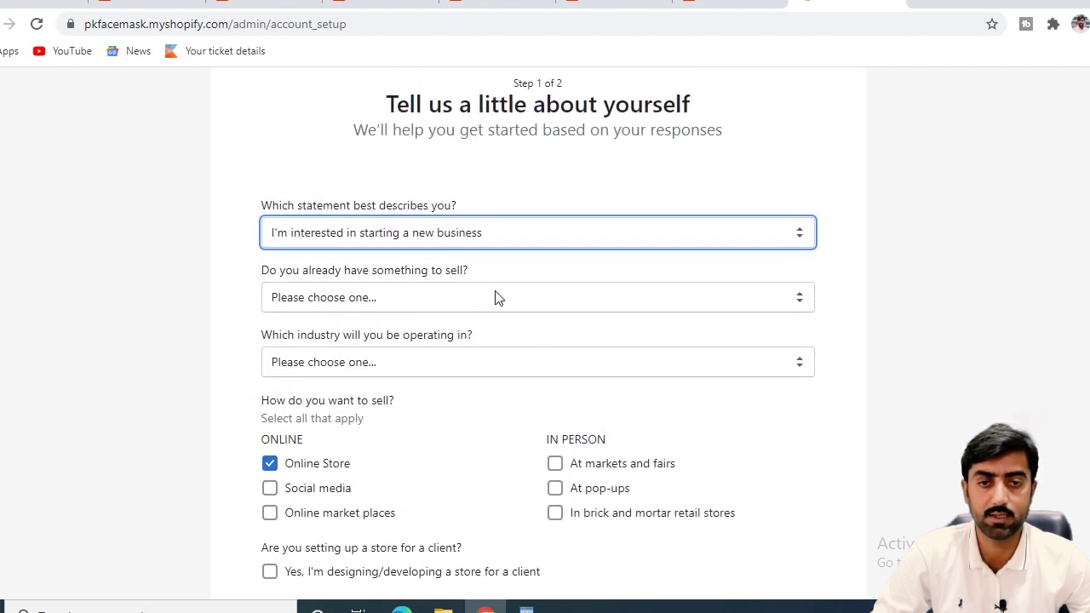
pyautogui.click(496, 300)
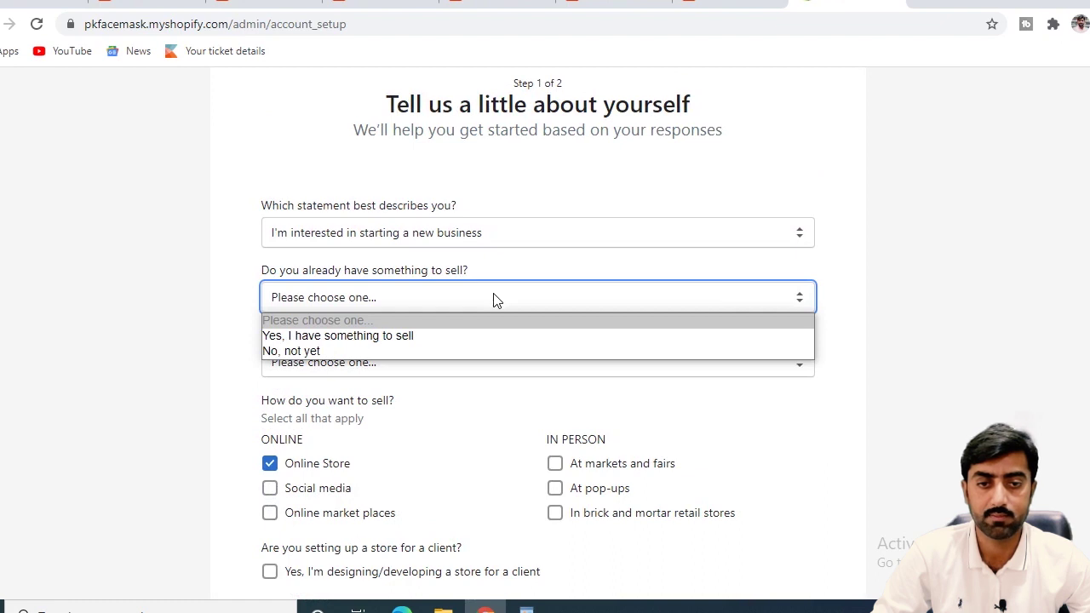
pyautogui.click(459, 337)
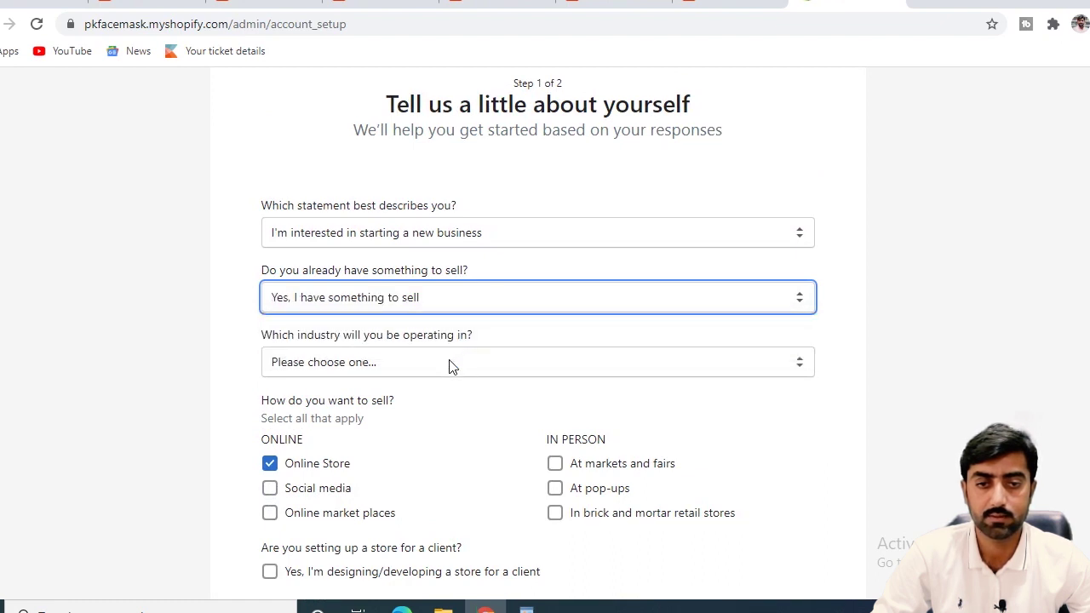
# Choose Clothing as the store's industry and continue to the address form of the account setup.
pyautogui.click(452, 363)
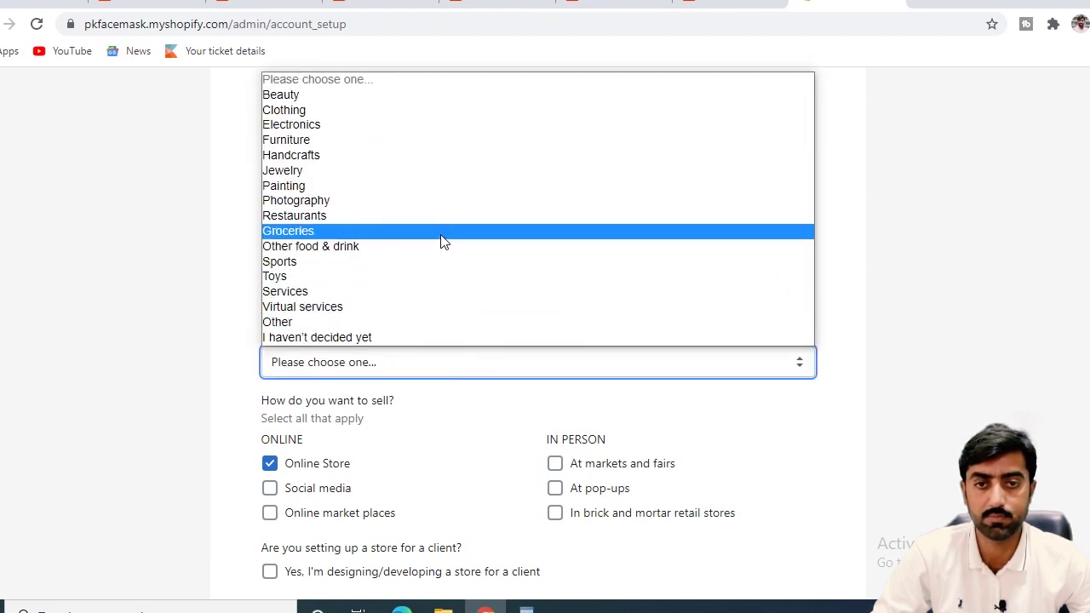
pyautogui.click(330, 111)
pyautogui.scroll(-1, 651, 358)
pyautogui.scroll(-1, 656, 366)
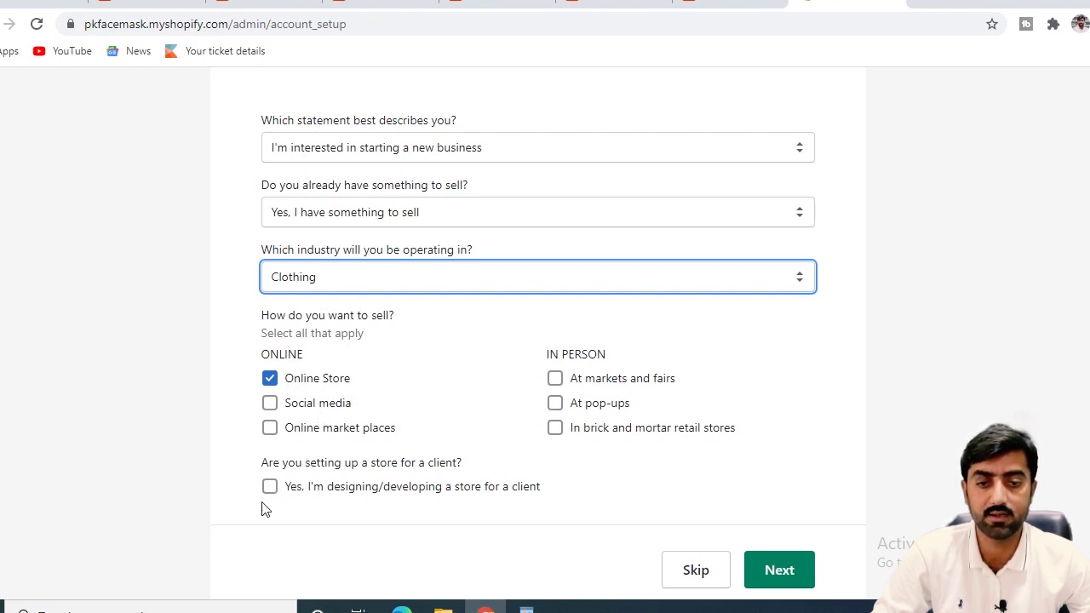
pyautogui.click(775, 575)
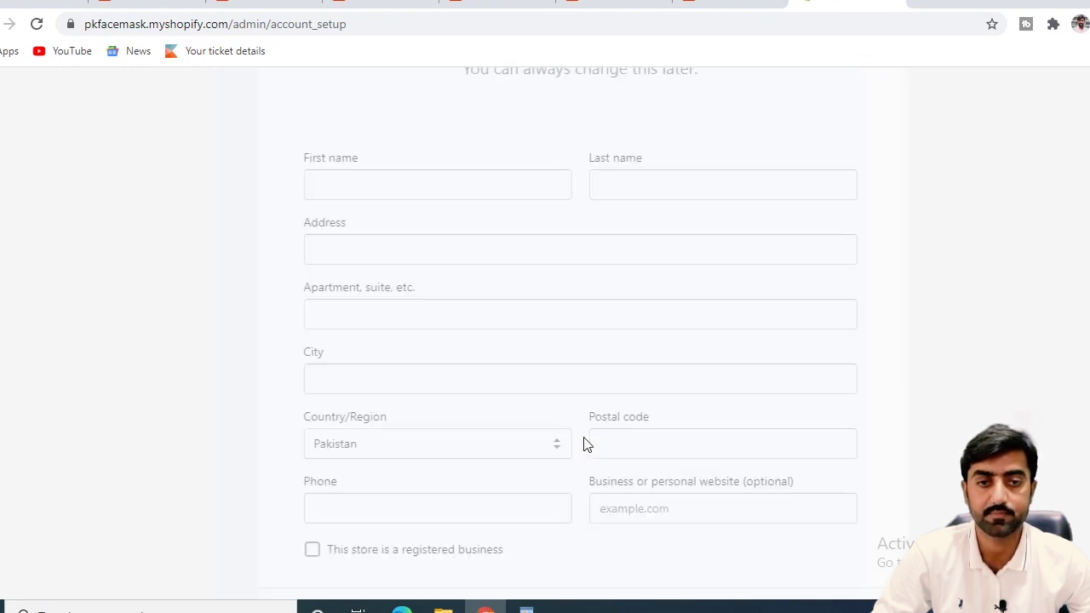
pyautogui.scroll(2, 505, 407)
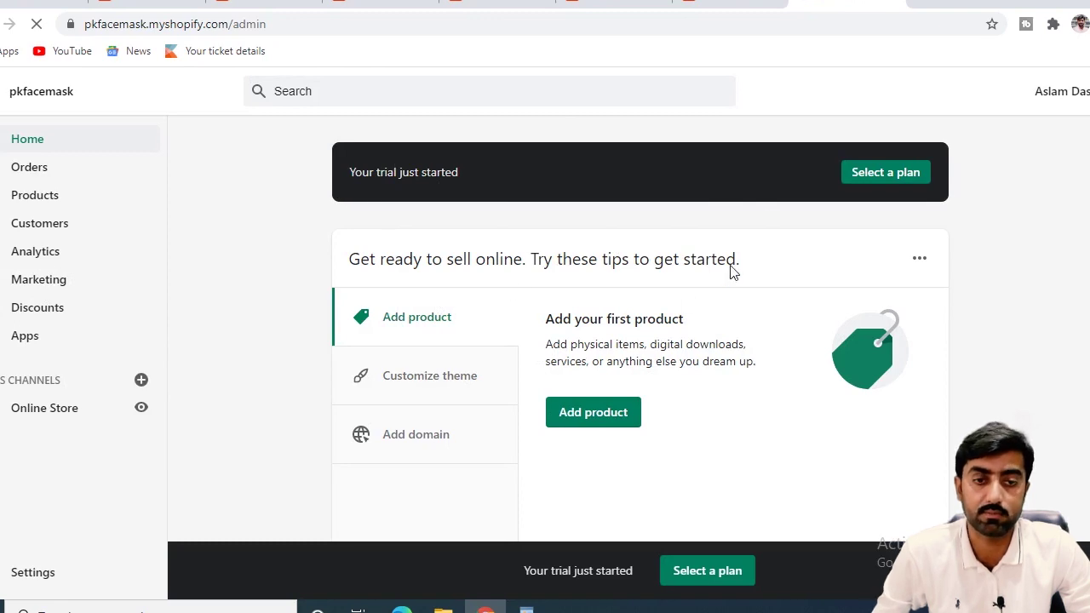
pyautogui.scroll(-2, 819, 374)
pyautogui.scroll(-10, 817, 373)
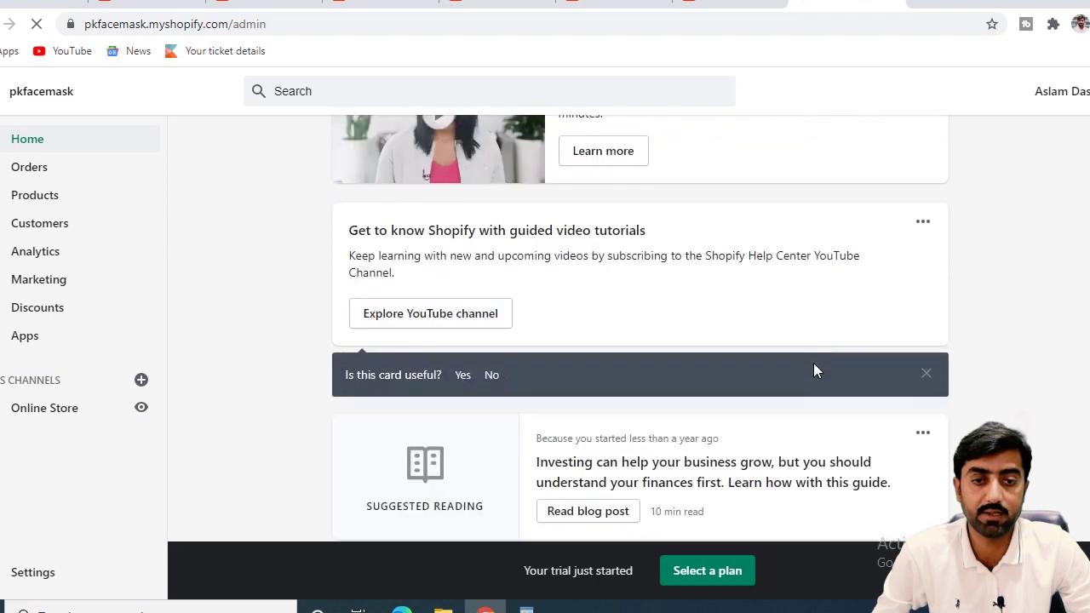
pyautogui.scroll(-4, 813, 363)
pyautogui.scroll(15, 815, 369)
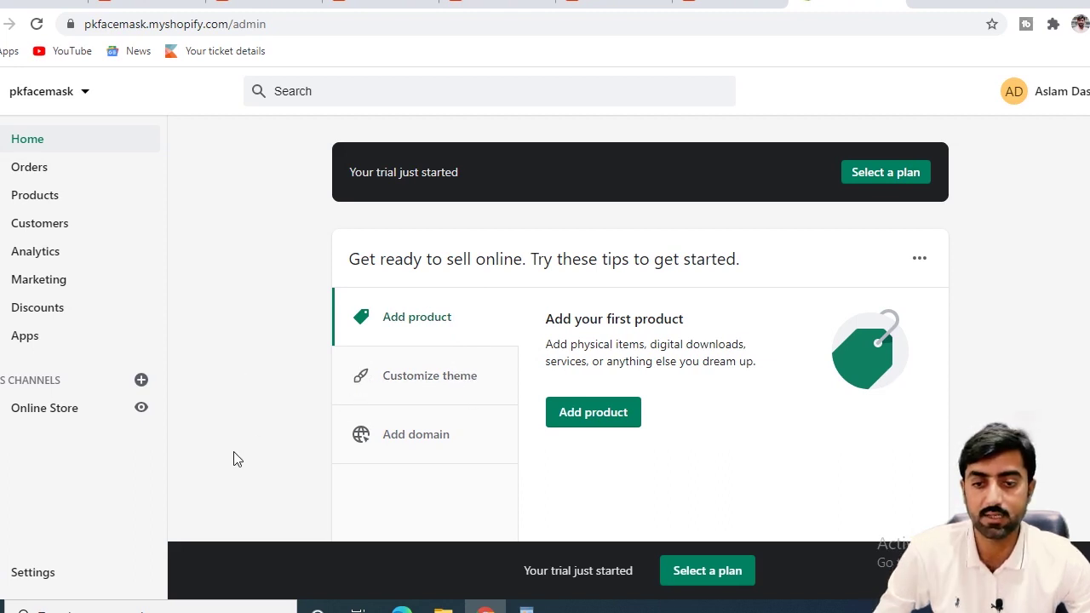
# Open the store's General settings and go to the standards and formats section.
pyautogui.click(34, 578)
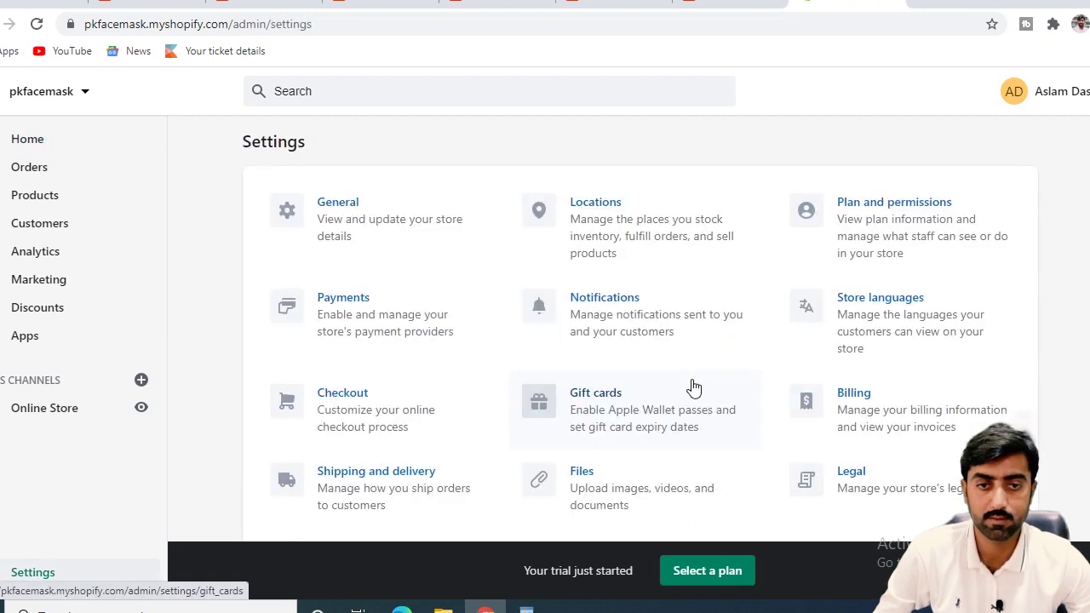
pyautogui.click(343, 208)
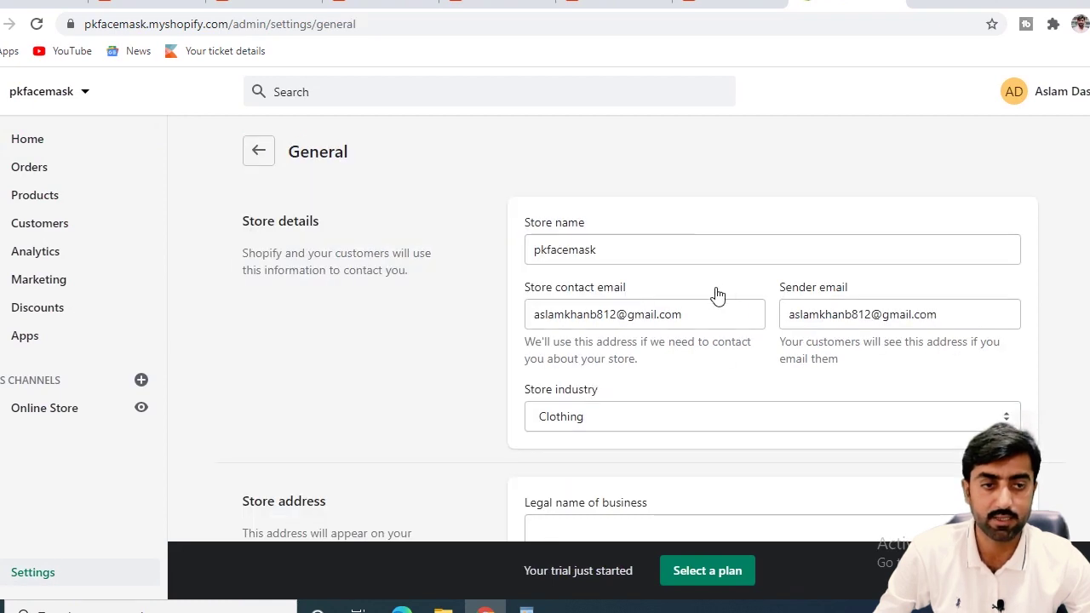
pyautogui.scroll(-2, 717, 299)
pyautogui.scroll(-1, 756, 203)
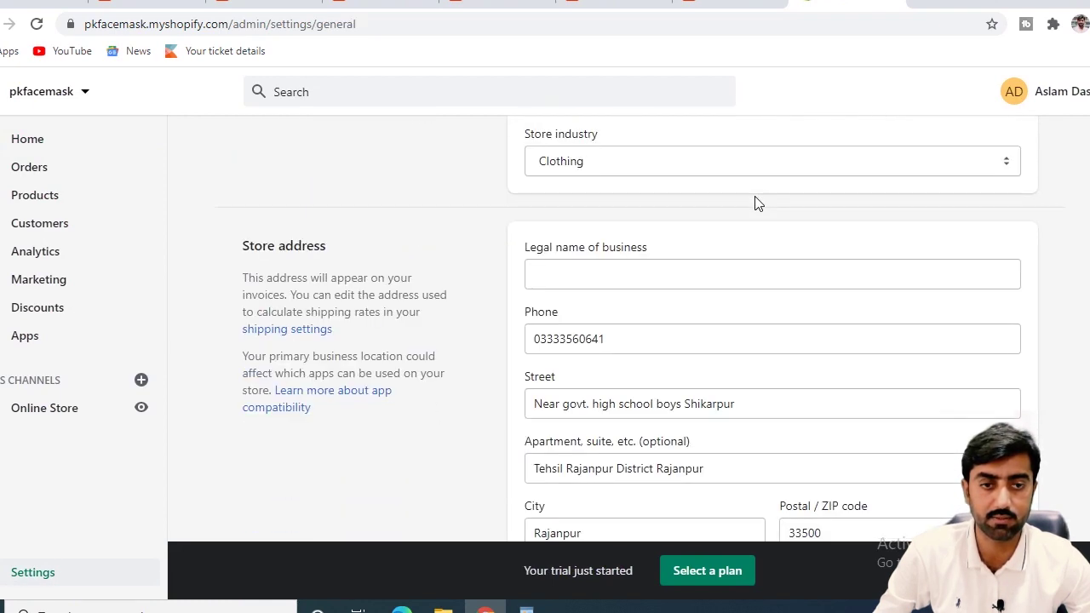
pyautogui.scroll(-1, 613, 302)
pyautogui.scroll(-4, 656, 341)
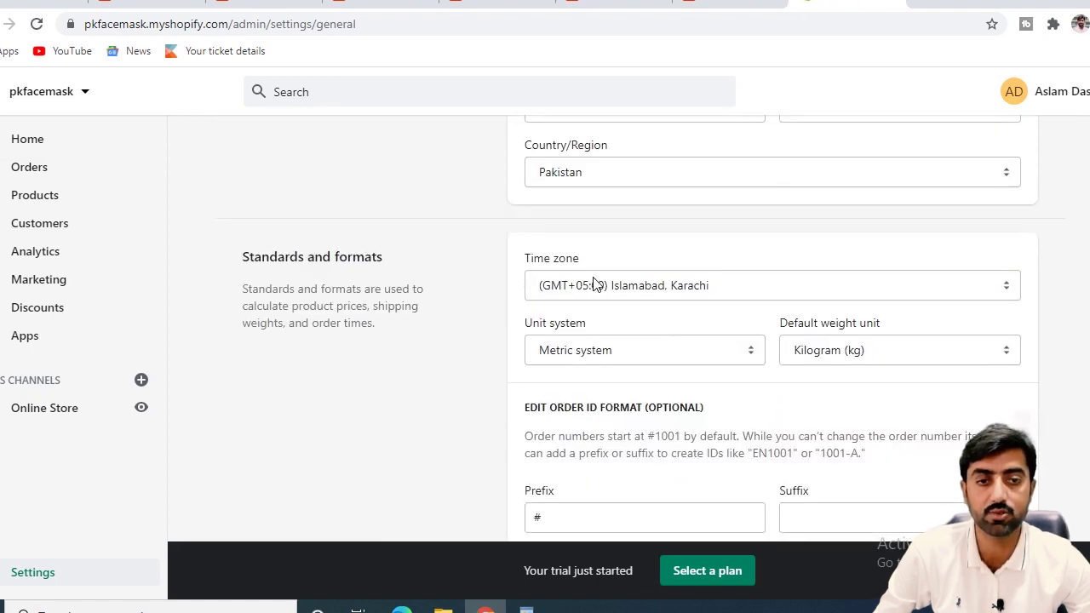
# Check the time zone and unit system options in the store's standards and formats.
pyautogui.click(727, 287)
pyautogui.click(725, 286)
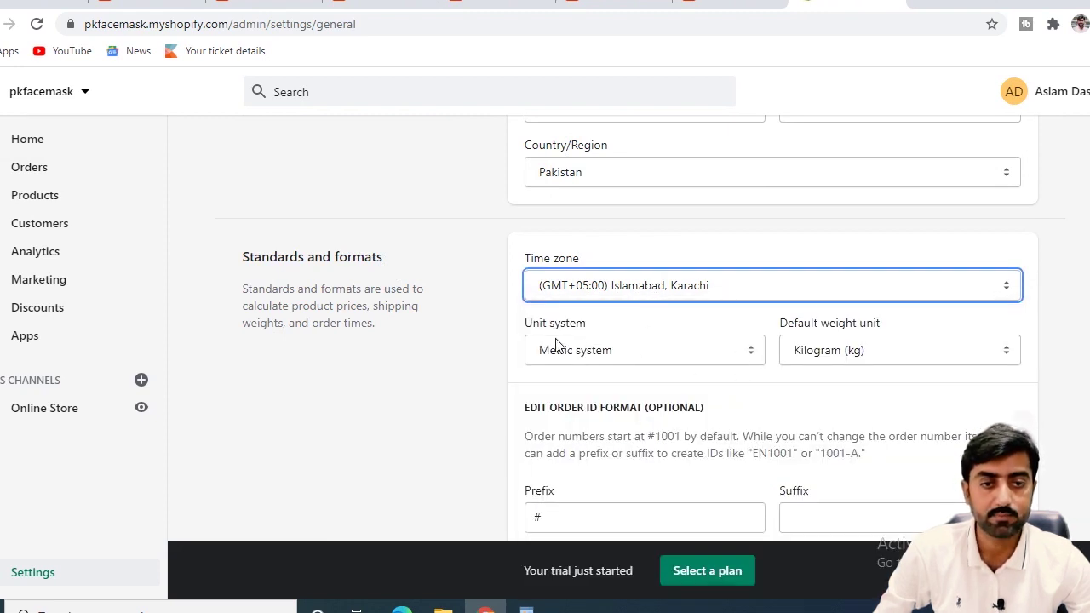
pyautogui.click(646, 353)
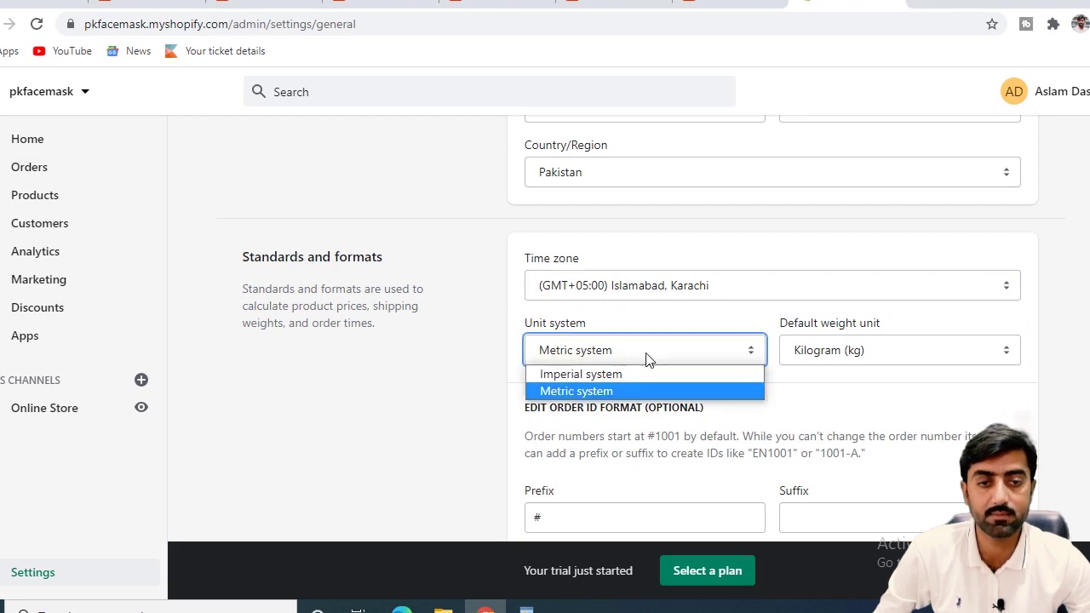
pyautogui.click(645, 358)
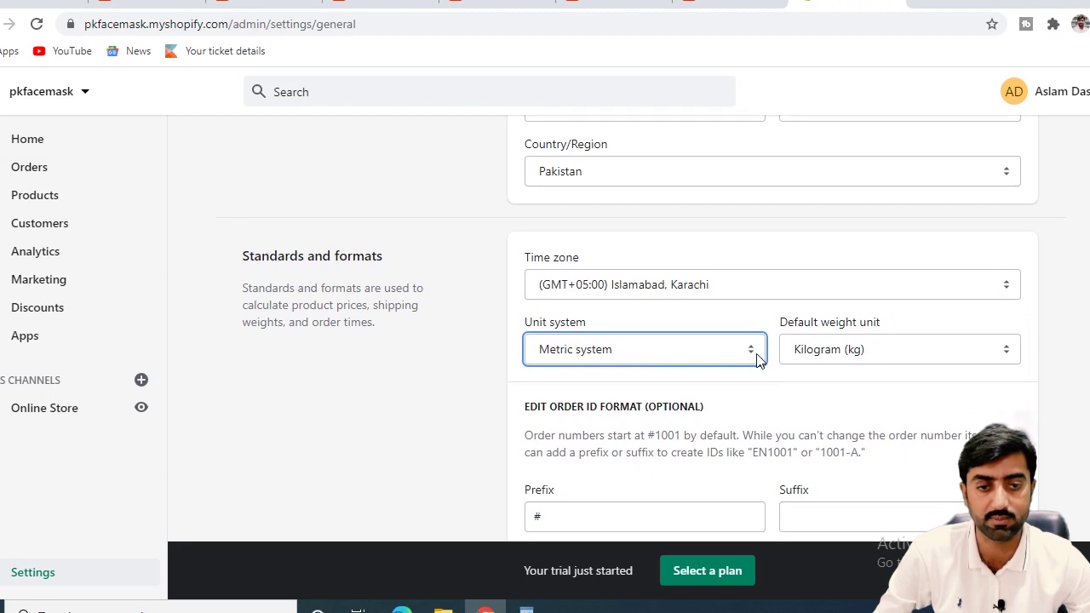
# Set the store currency to US Dollar (USD) and save the general settings.
pyautogui.scroll(-2, 741, 353)
pyautogui.scroll(-2, 635, 327)
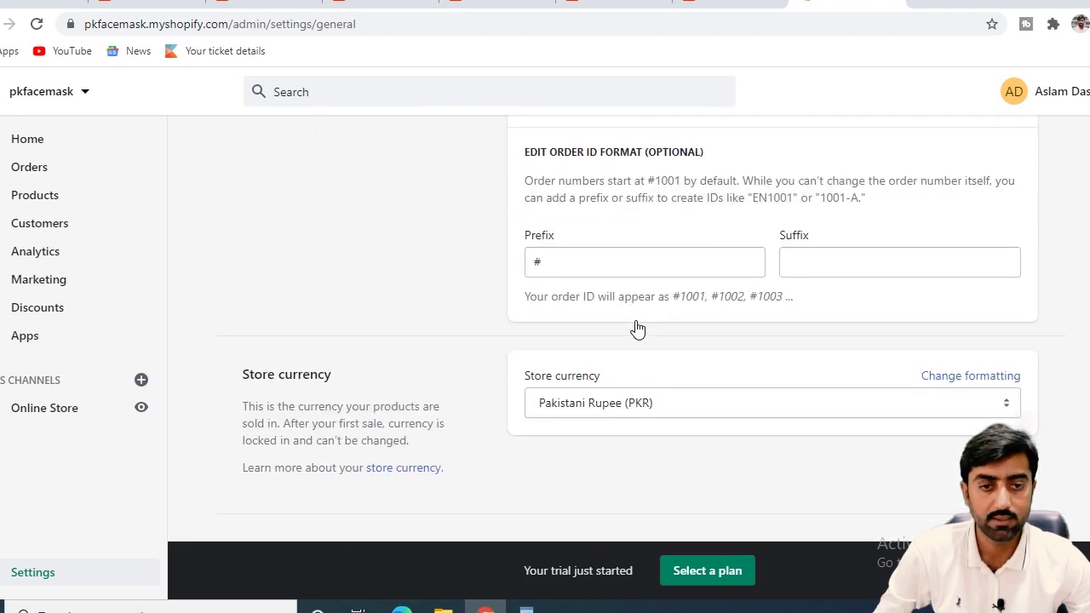
pyautogui.click(697, 361)
pyautogui.scroll(-1, 686, 292)
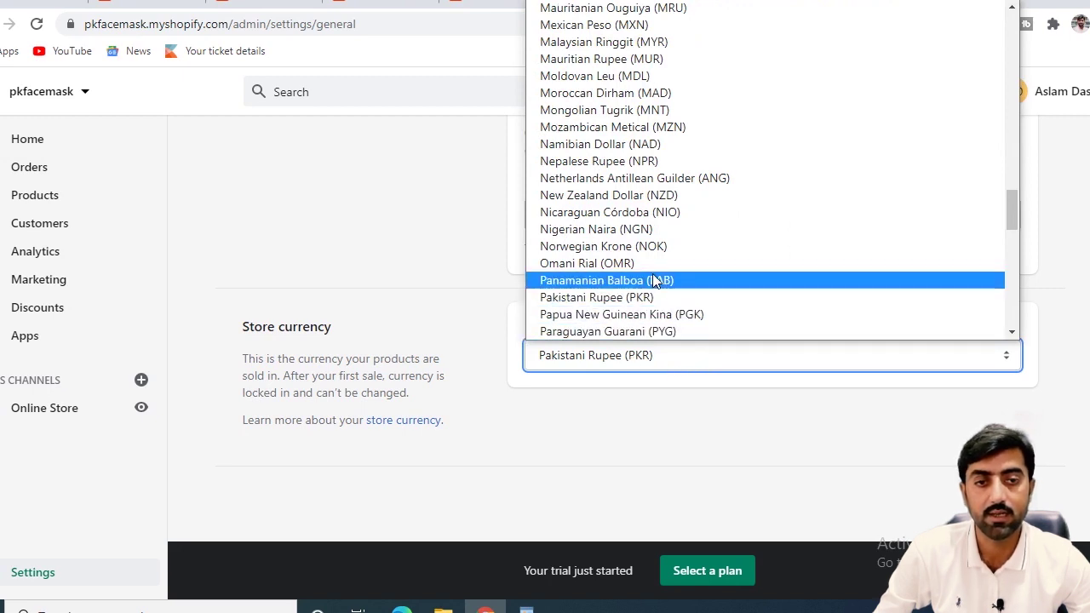
pyautogui.scroll(6, 652, 276)
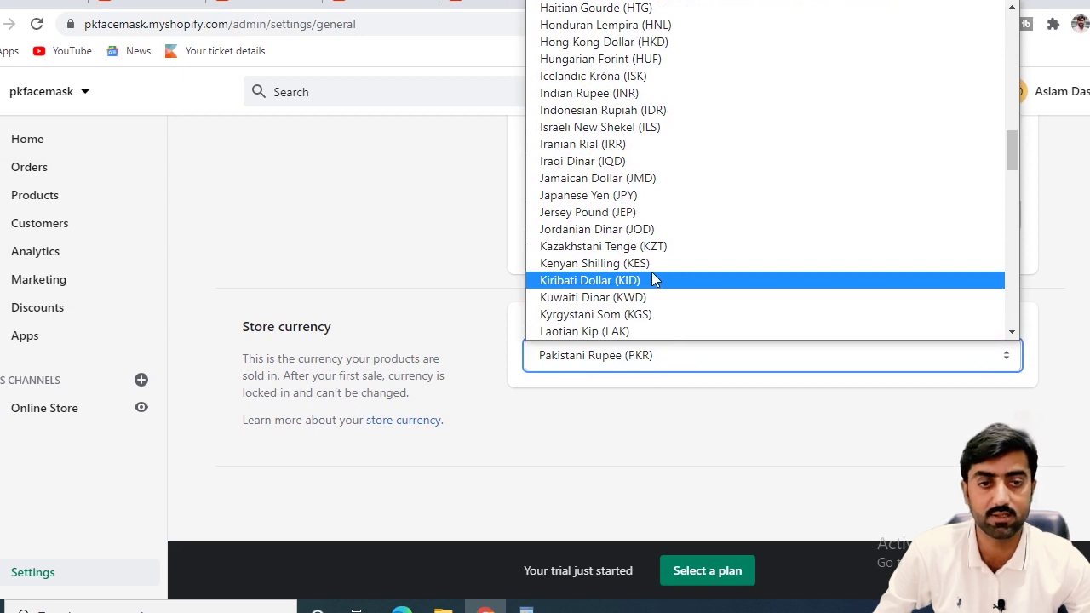
pyautogui.scroll(3, 652, 275)
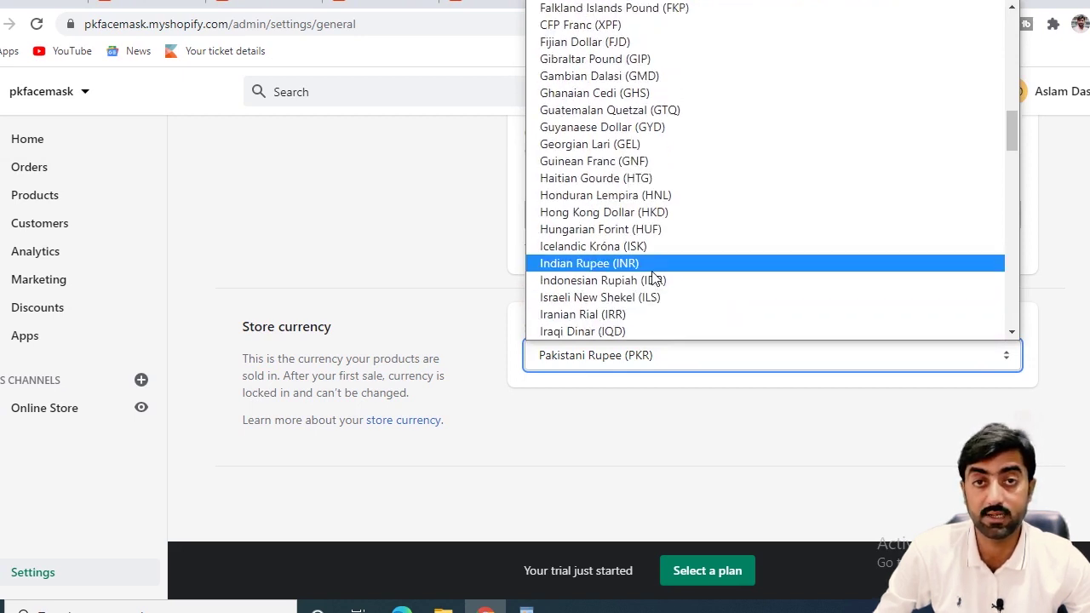
pyautogui.scroll(6, 654, 278)
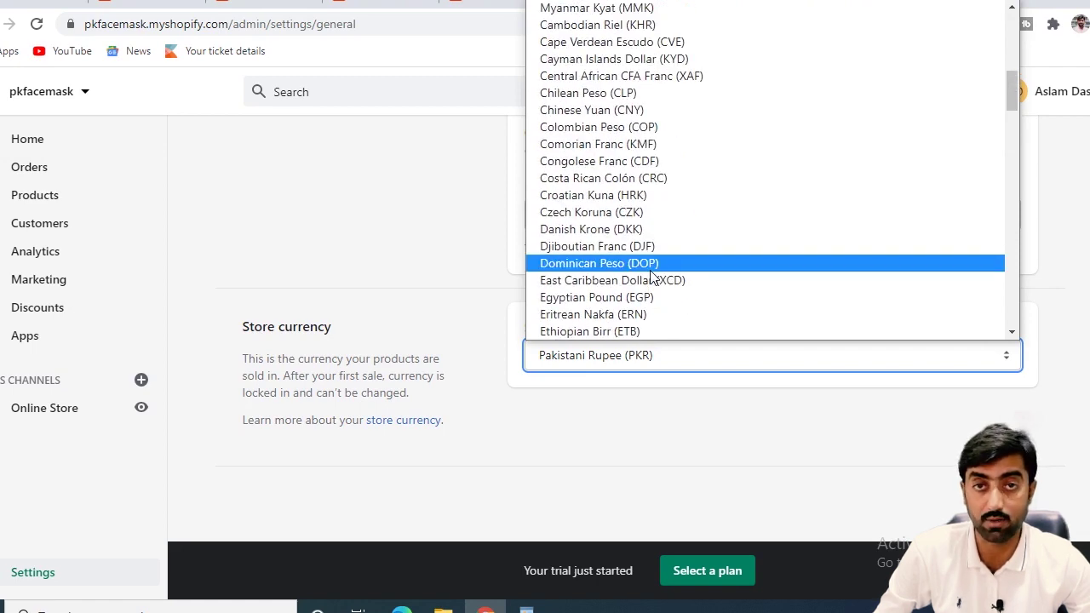
pyautogui.scroll(6, 652, 275)
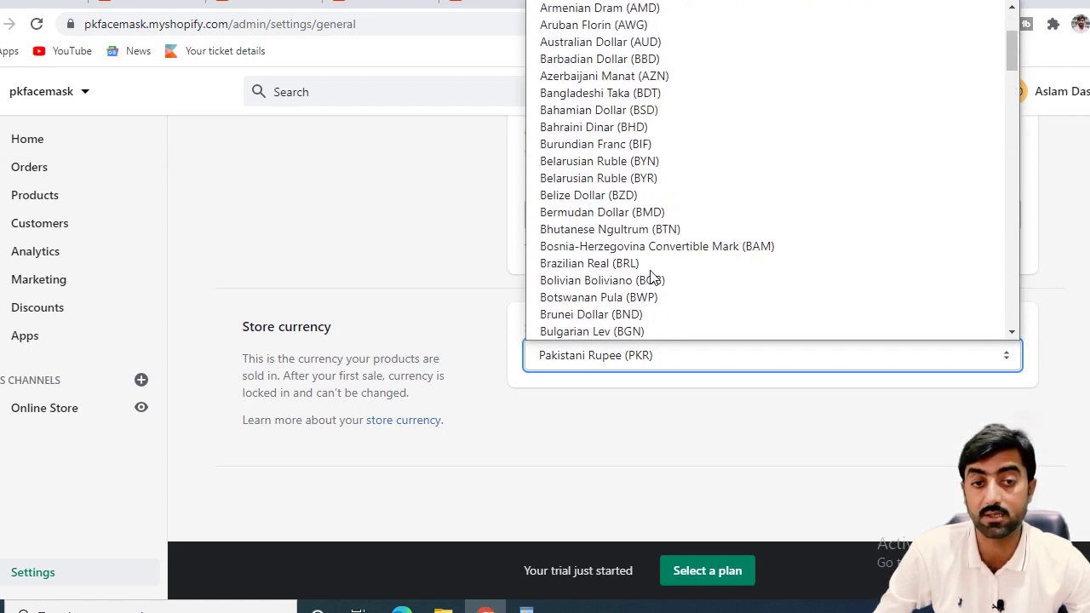
pyautogui.scroll(3, 652, 276)
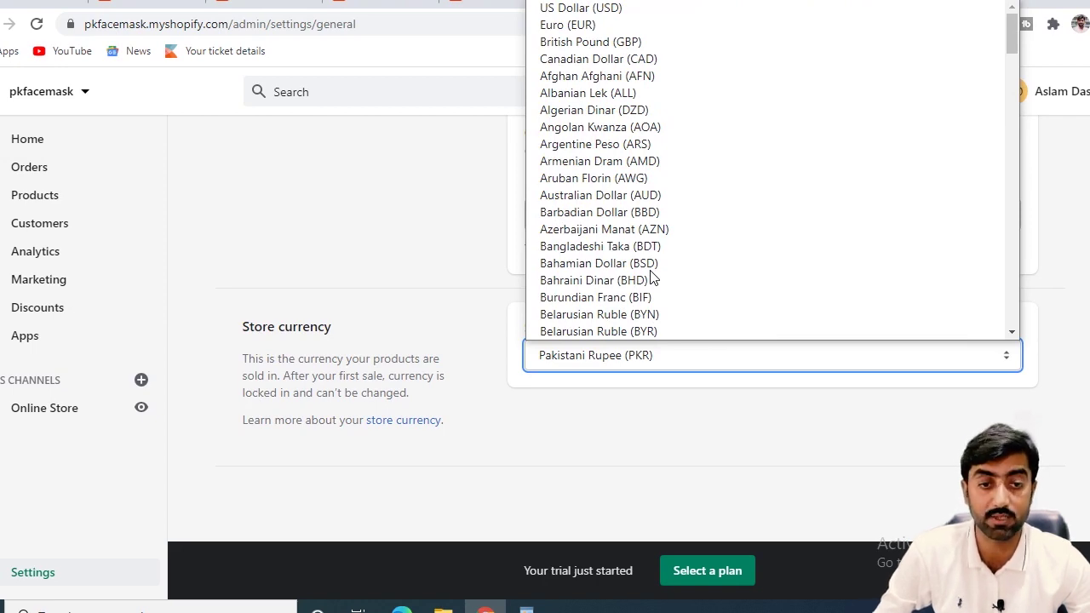
pyautogui.scroll(-6, 652, 276)
pyautogui.scroll(6, 647, 294)
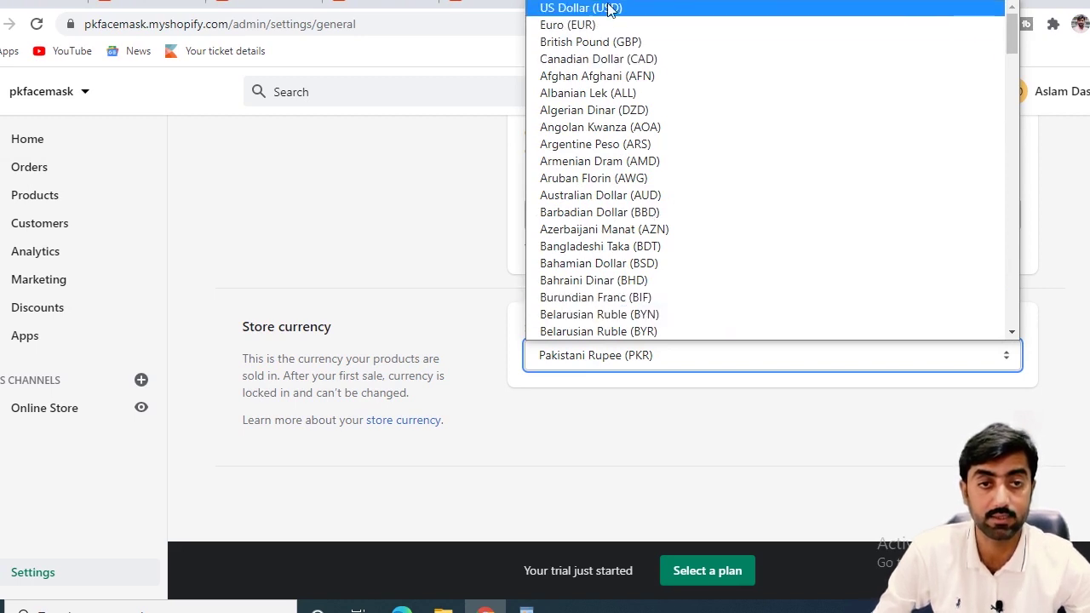
pyautogui.press('Escape')
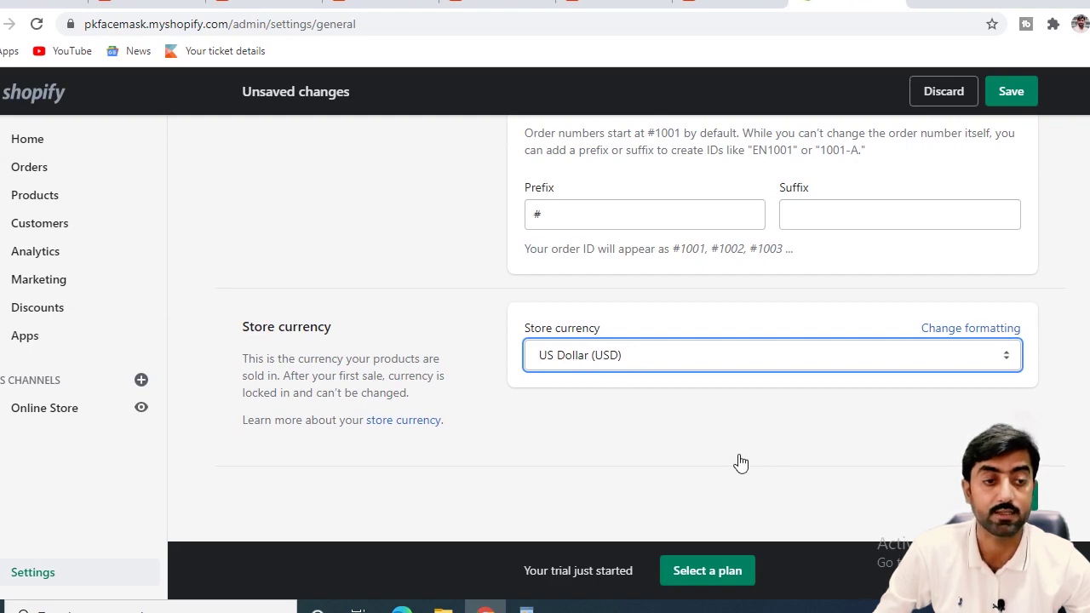
pyautogui.hotkey('ctrl', 's')
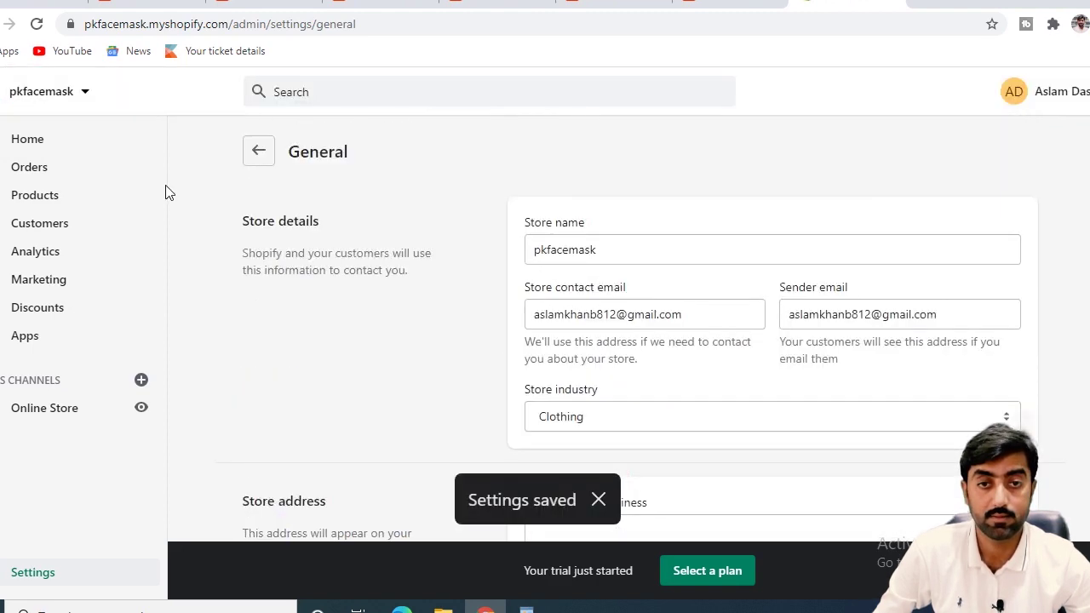
# Open the store's Payments settings and review the PayPal, third-party, alternative and manual payment sections.
pyautogui.click(259, 158)
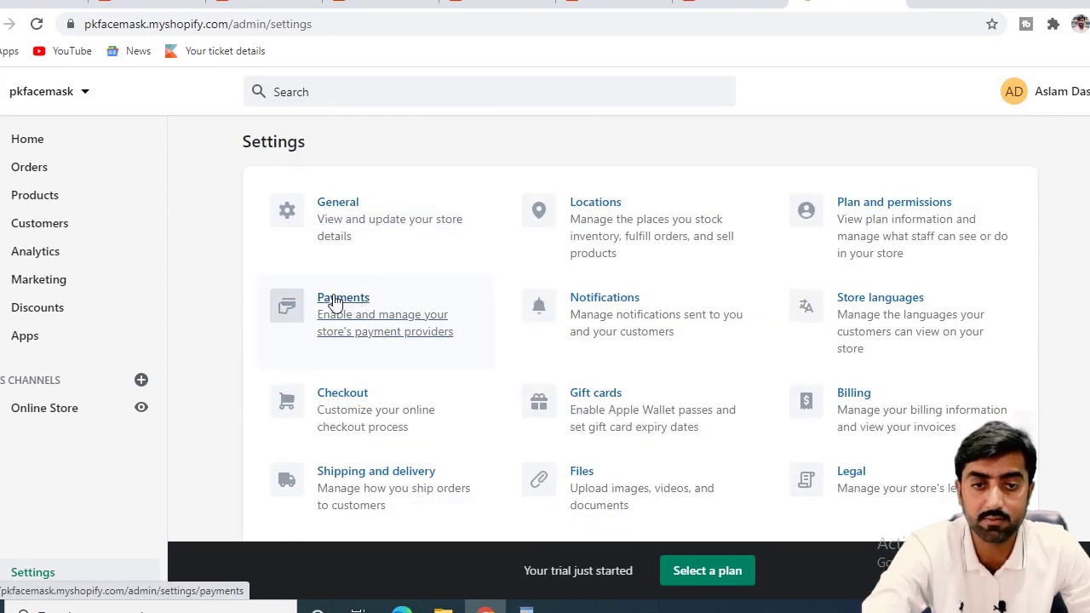
pyautogui.click(337, 302)
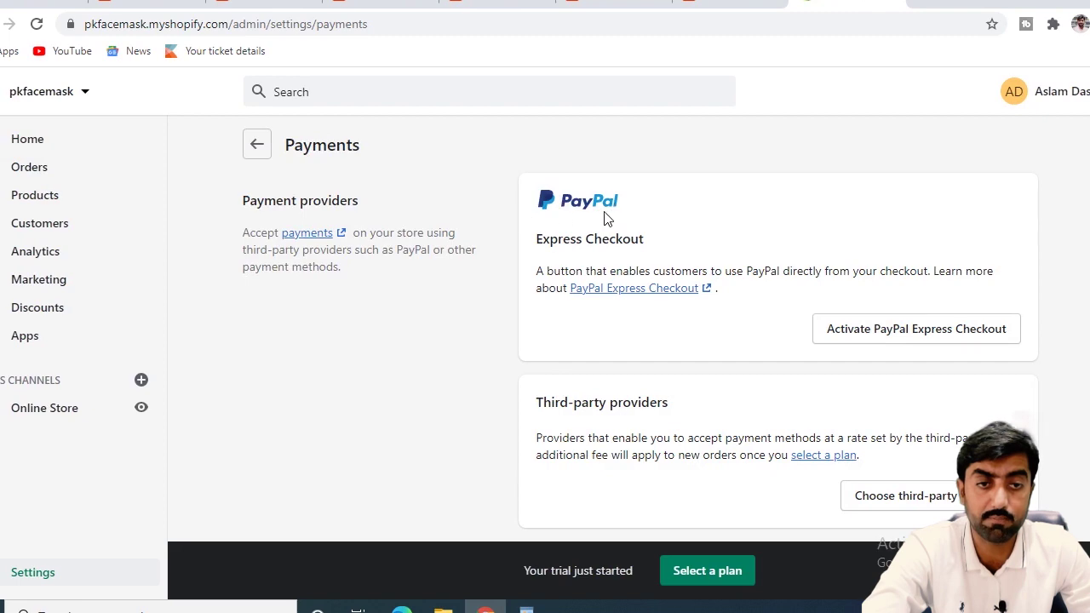
pyautogui.scroll(-2, 630, 210)
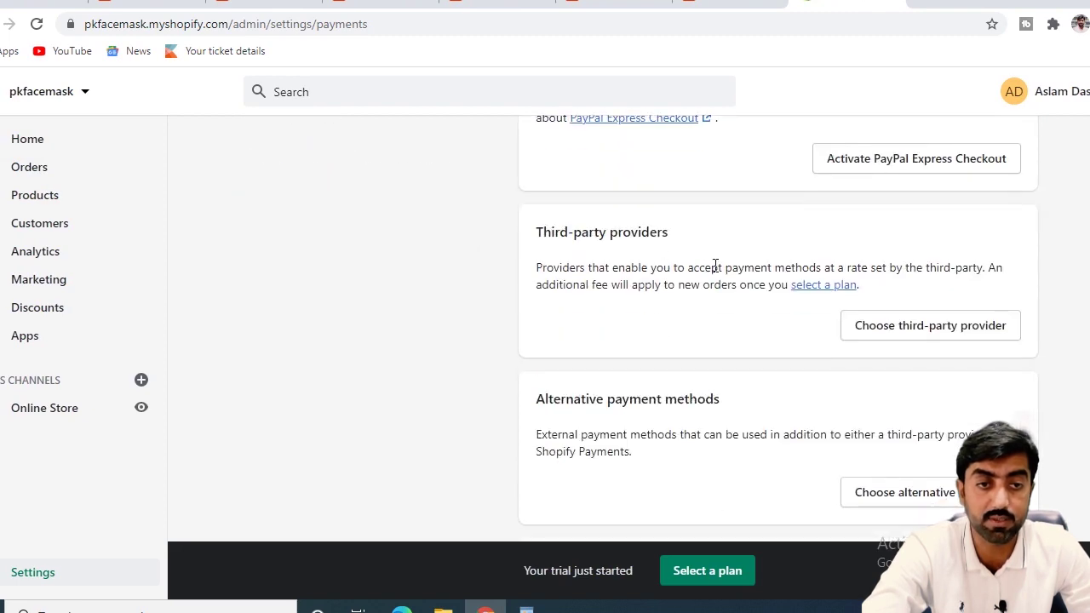
pyautogui.scroll(-1, 656, 251)
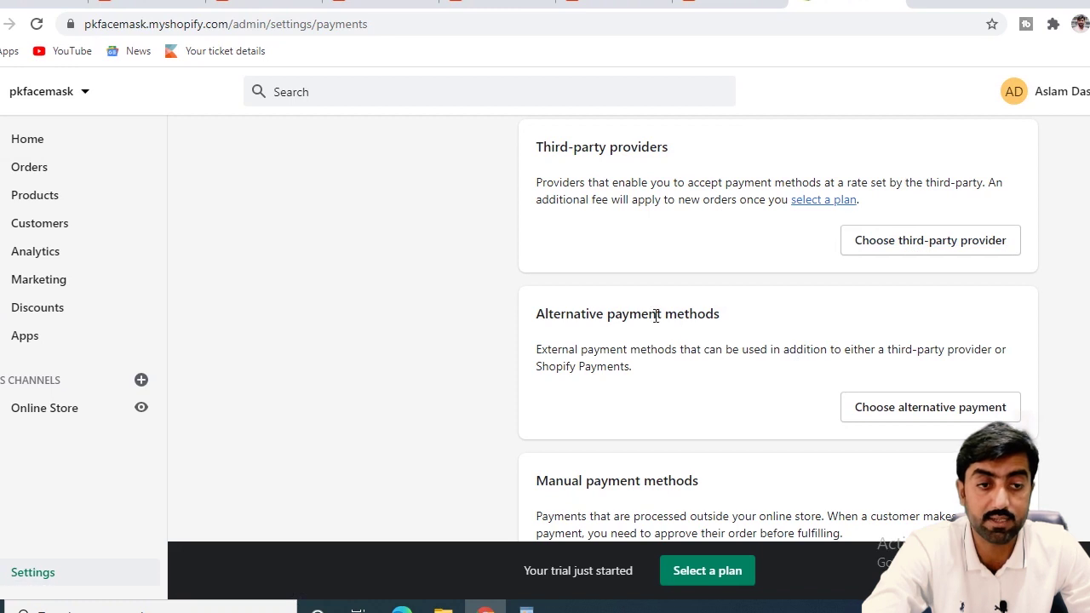
pyautogui.scroll(3, 764, 368)
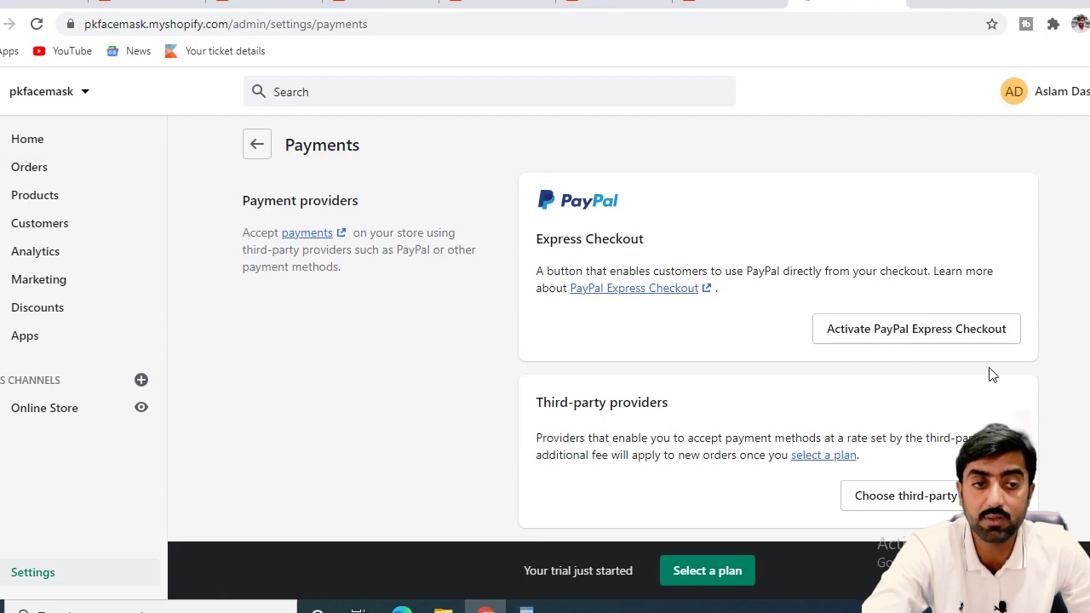
pyautogui.scroll(-6, 678, 318)
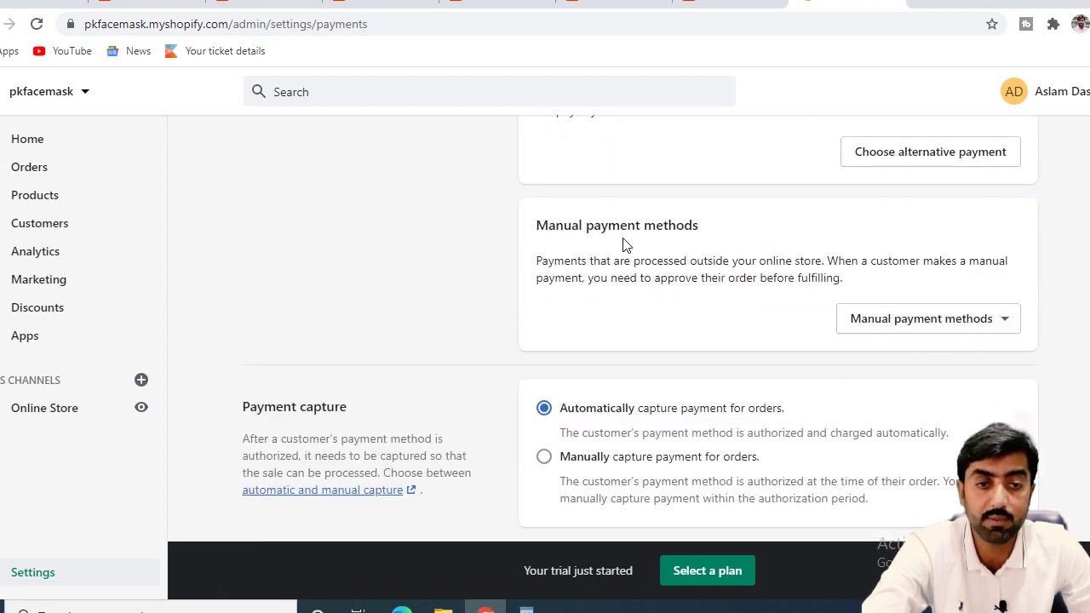
pyautogui.scroll(-1, 616, 238)
pyautogui.scroll(1, 625, 244)
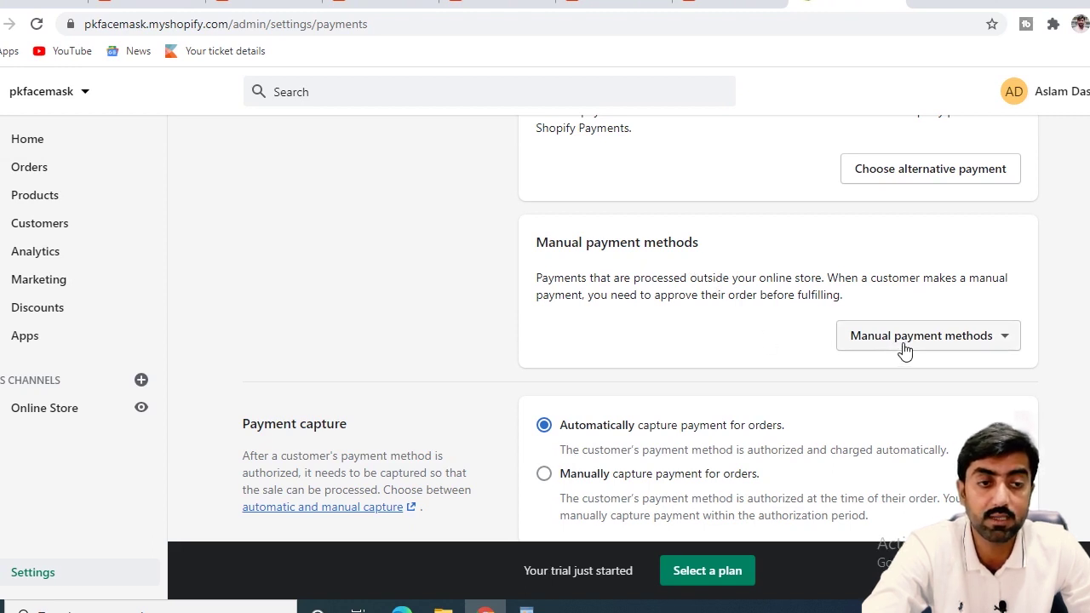
# Check the available manual payment methods and the payment capture options in the Payments settings.
pyautogui.click(934, 350)
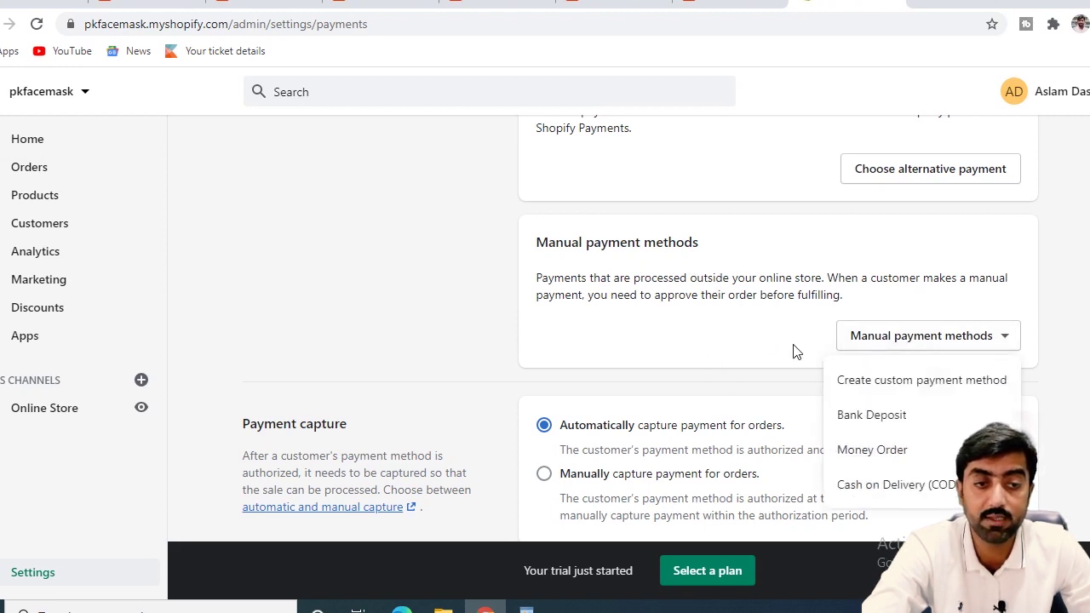
pyautogui.click(715, 355)
pyautogui.scroll(-1, 712, 355)
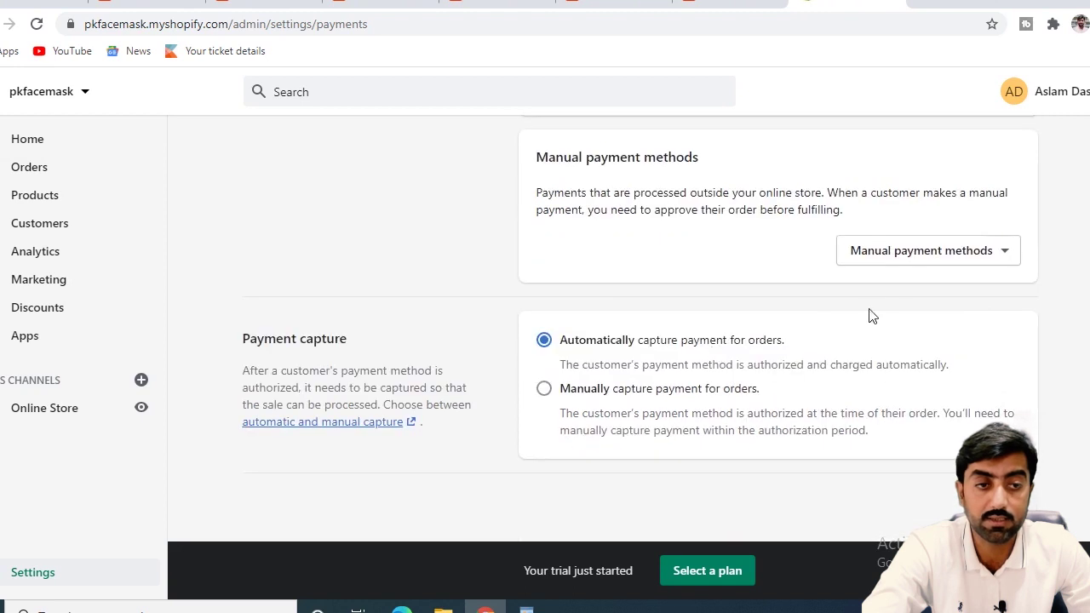
pyautogui.click(904, 256)
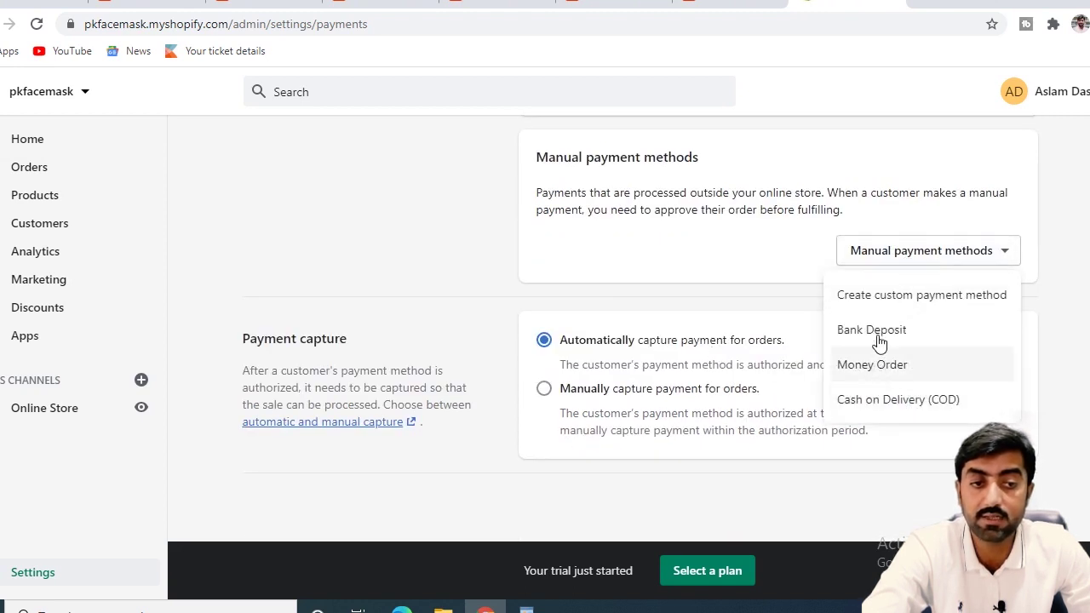
pyautogui.click(761, 246)
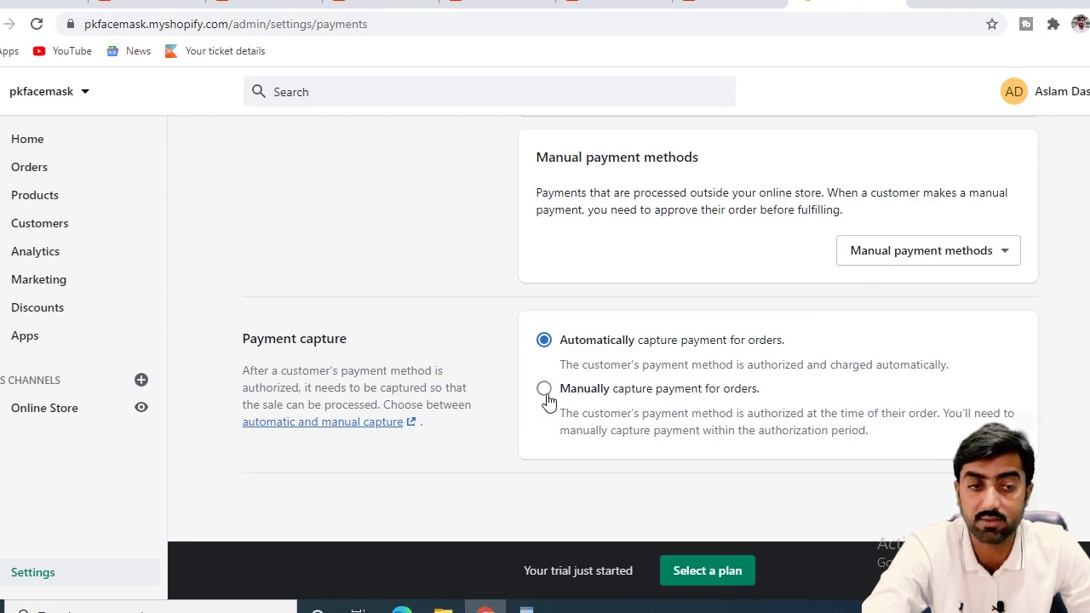
pyautogui.scroll(10, 596, 393)
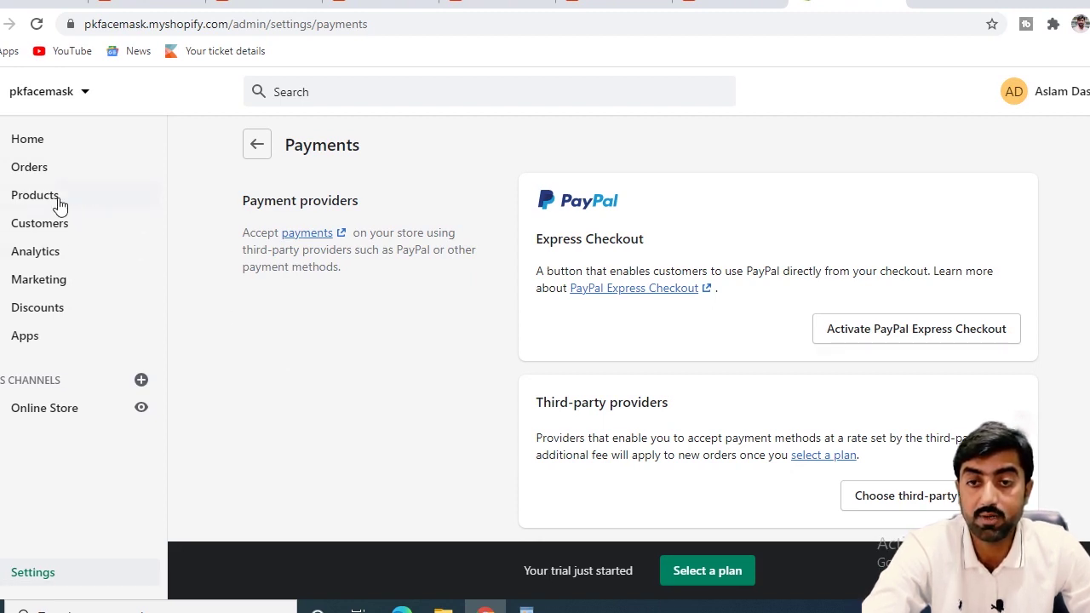
# Delete the Home page collection from the store's product collections.
pyautogui.click(33, 201)
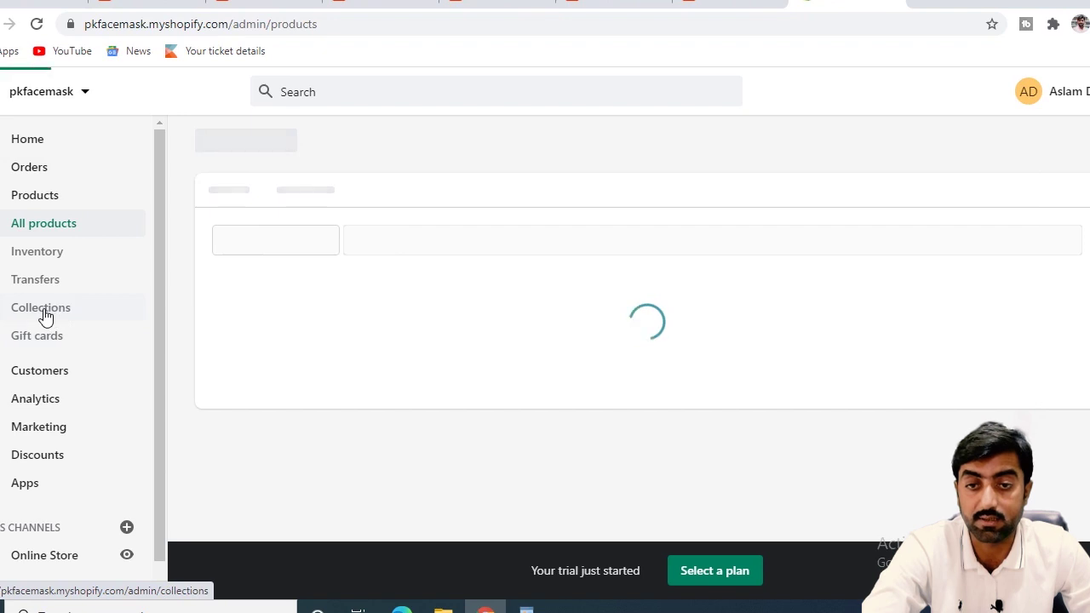
pyautogui.click(44, 315)
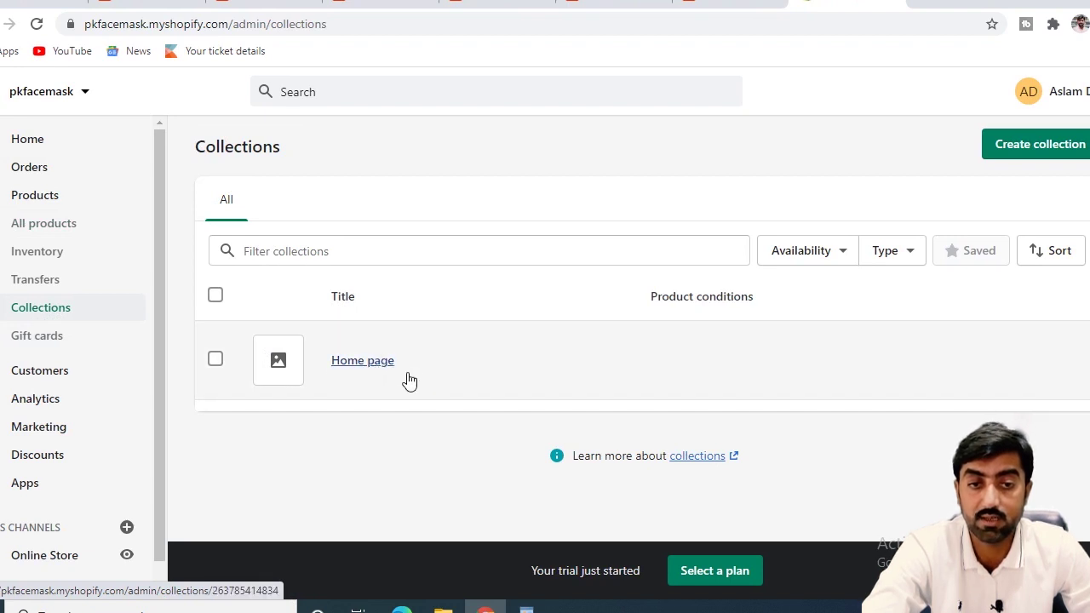
pyautogui.click(214, 359)
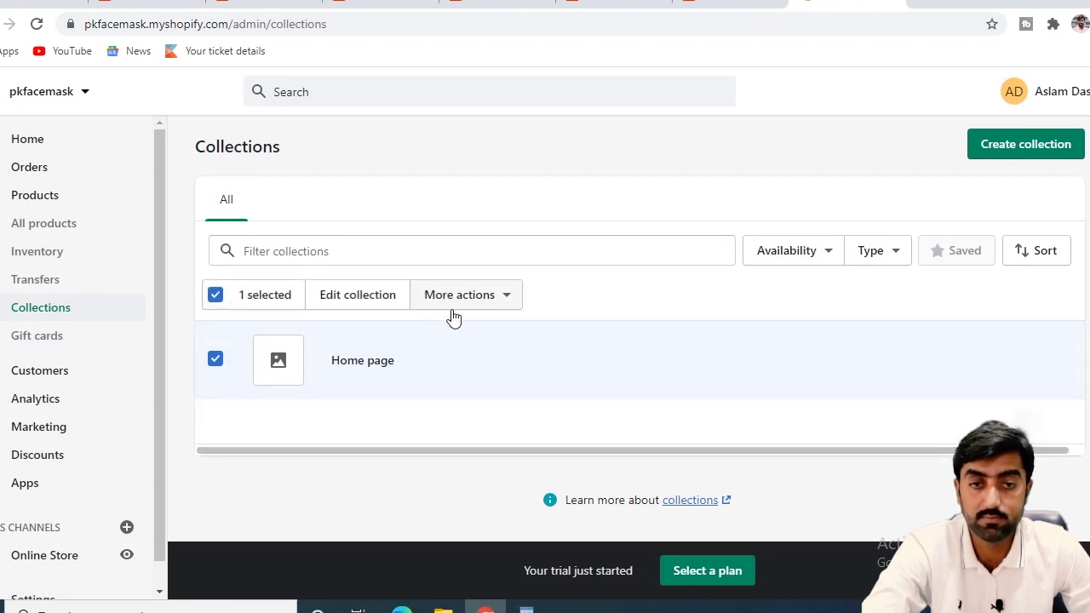
pyautogui.click(496, 298)
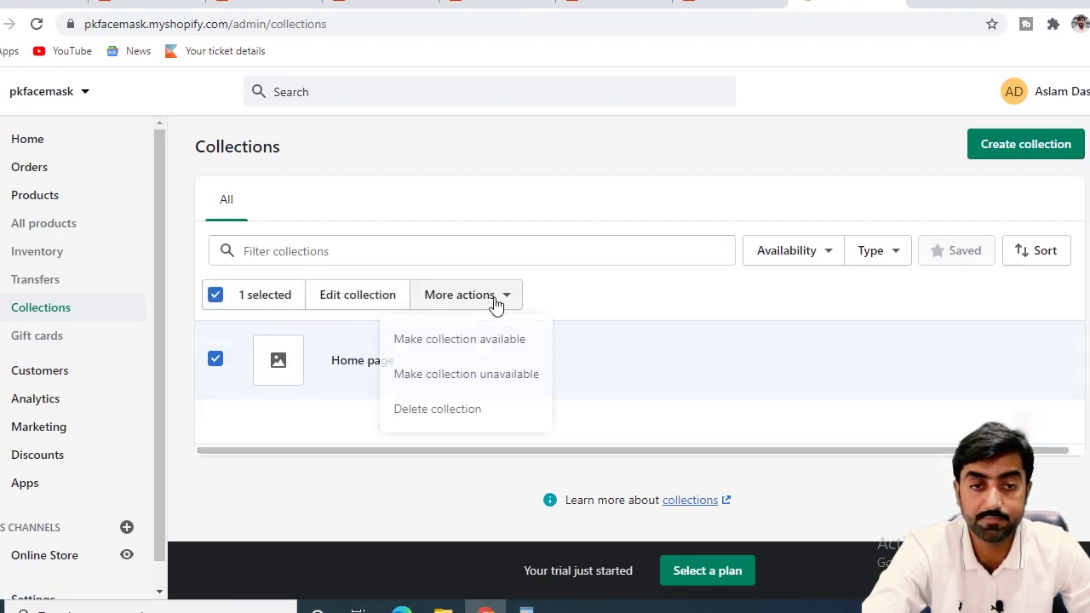
pyautogui.click(437, 410)
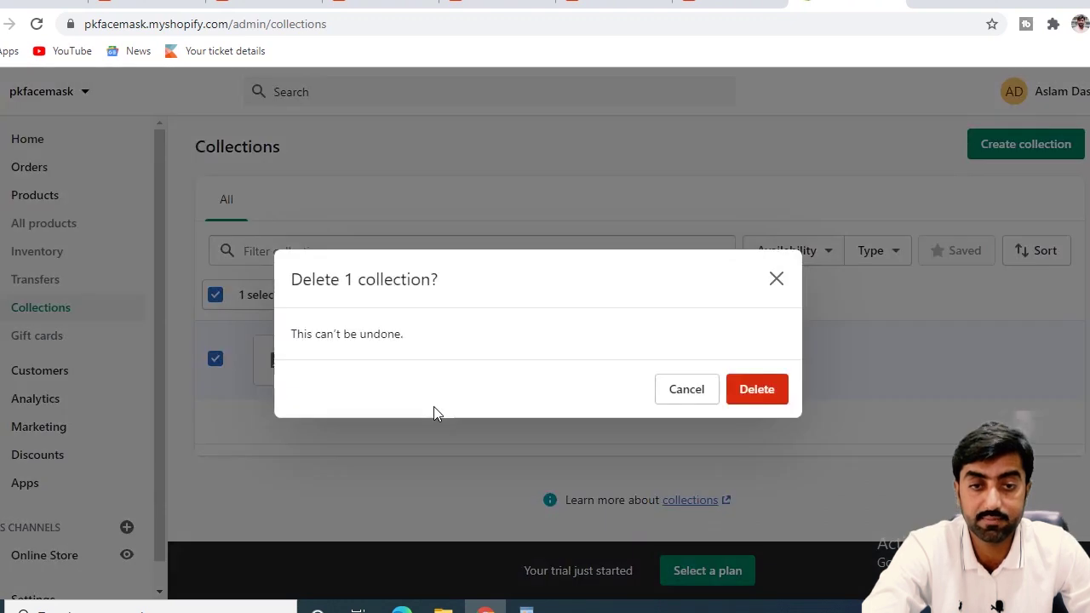
pyautogui.click(757, 391)
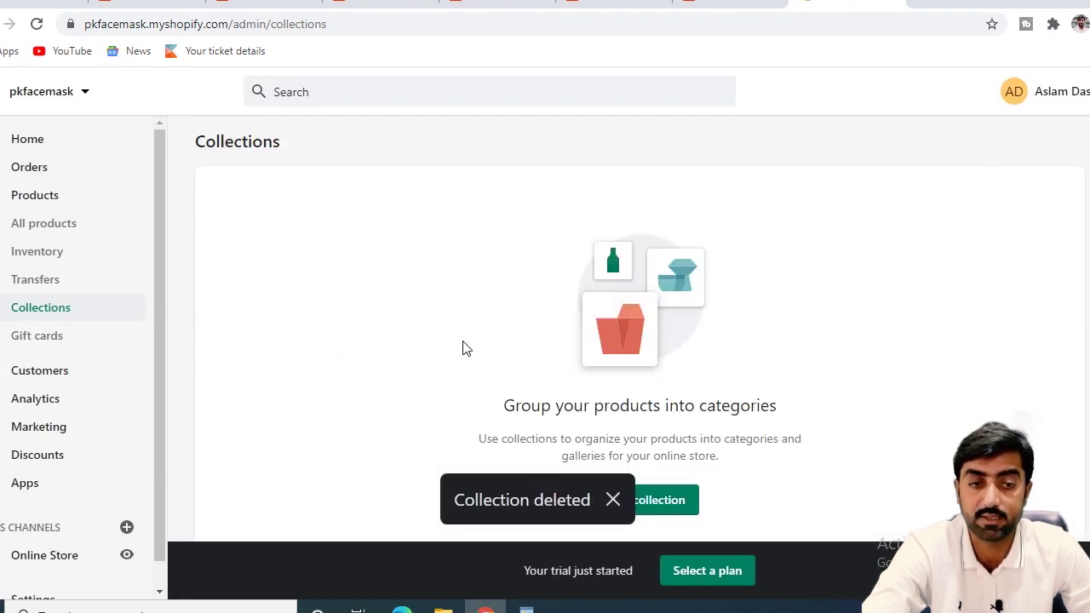
pyautogui.click(611, 500)
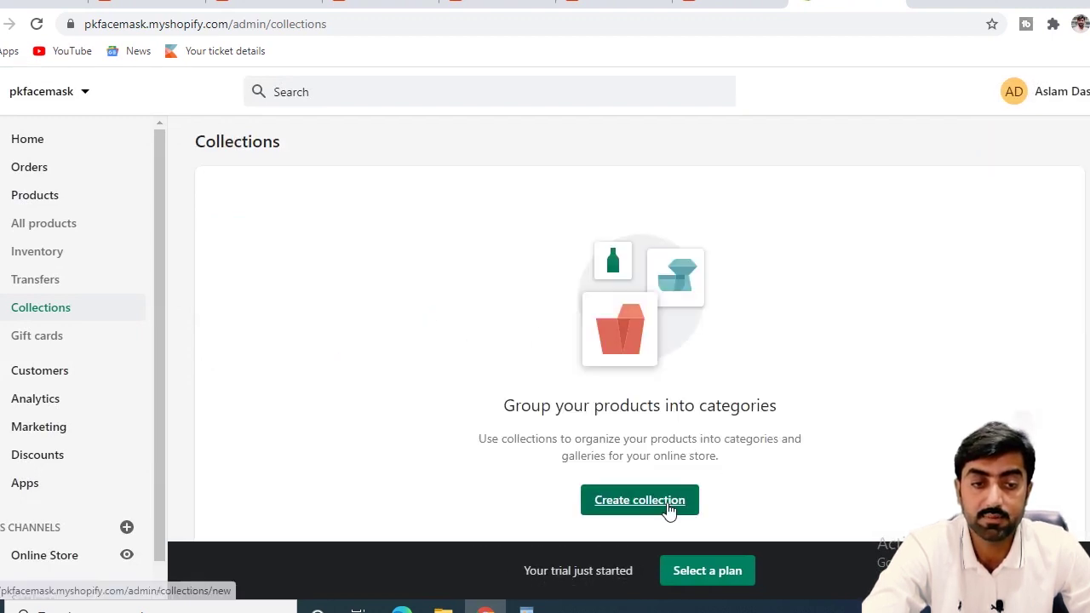
# Start a new collection and copy the category name Disposable Mask from the plan document in WordPad.
pyautogui.click(632, 502)
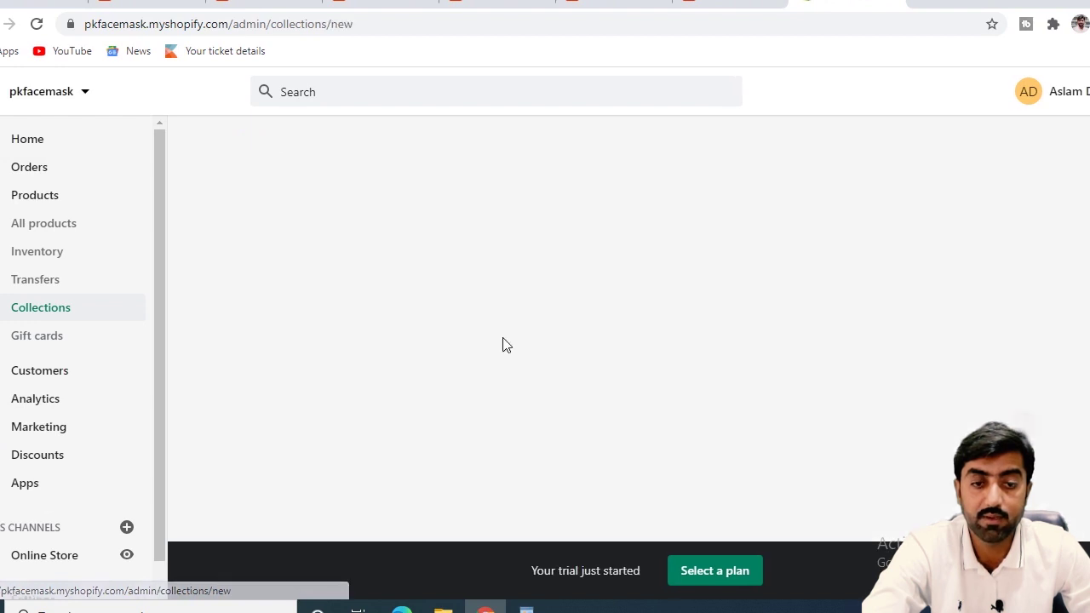
pyautogui.click(526, 606)
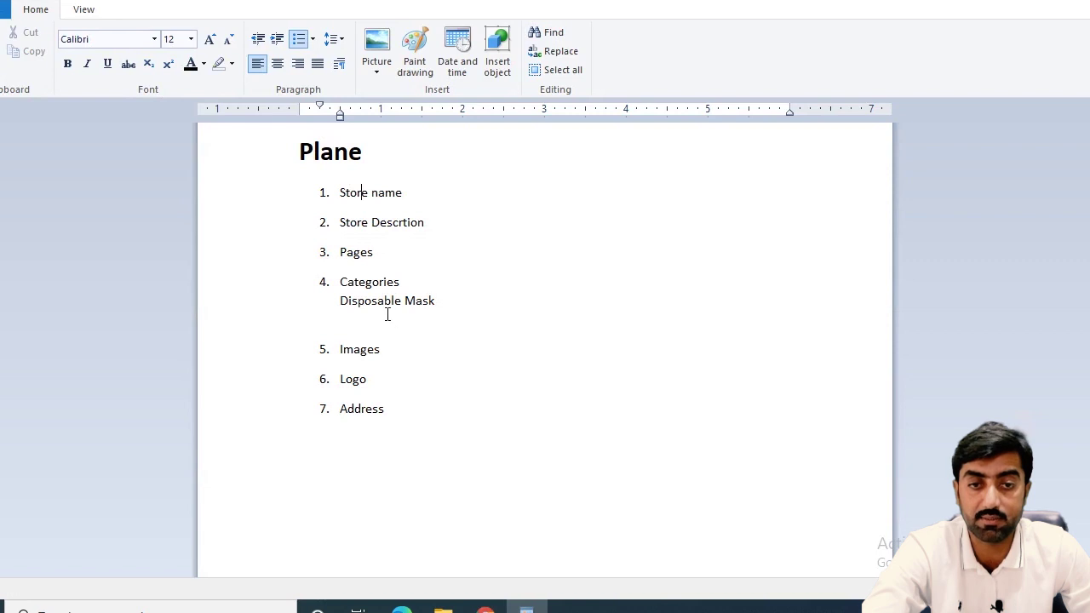
pyautogui.click(334, 309)
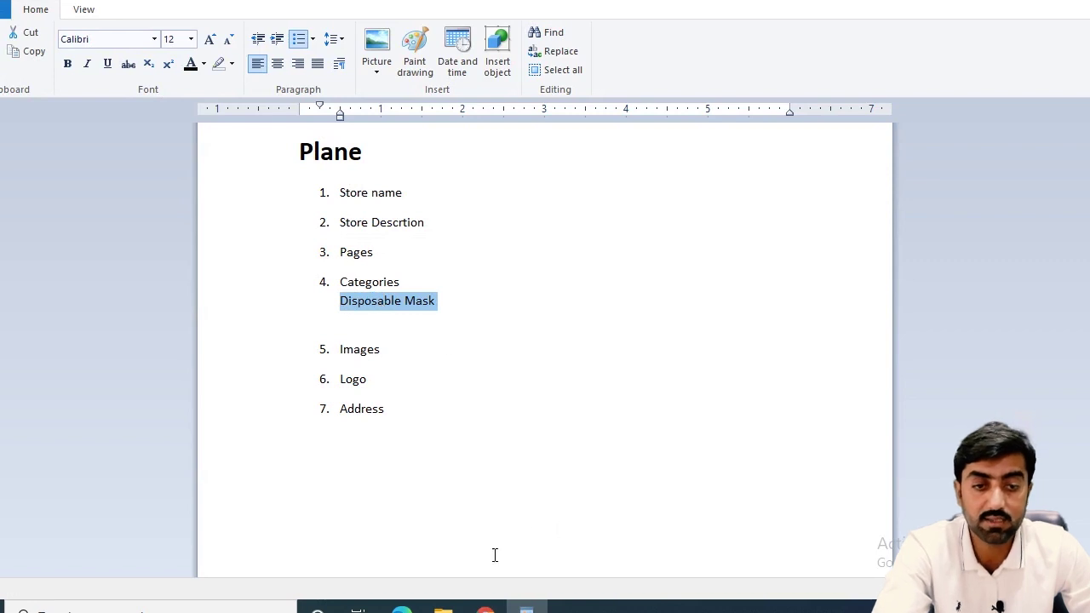
pyautogui.click(485, 606)
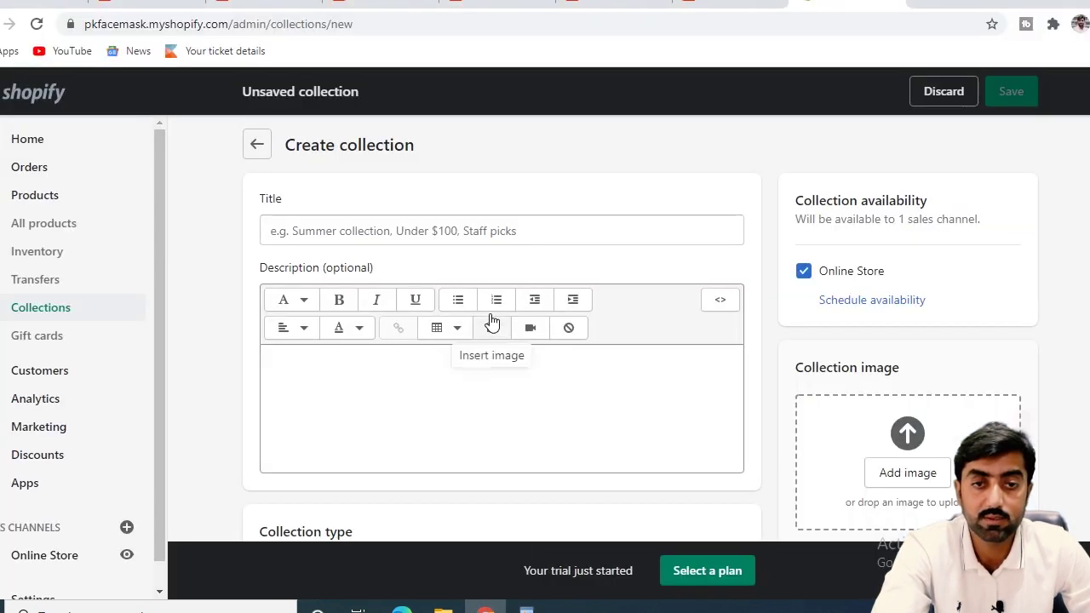
# Paste the copied category name as the collection title and remove its list number so it reads Disposable Mask.
pyautogui.click(344, 226)
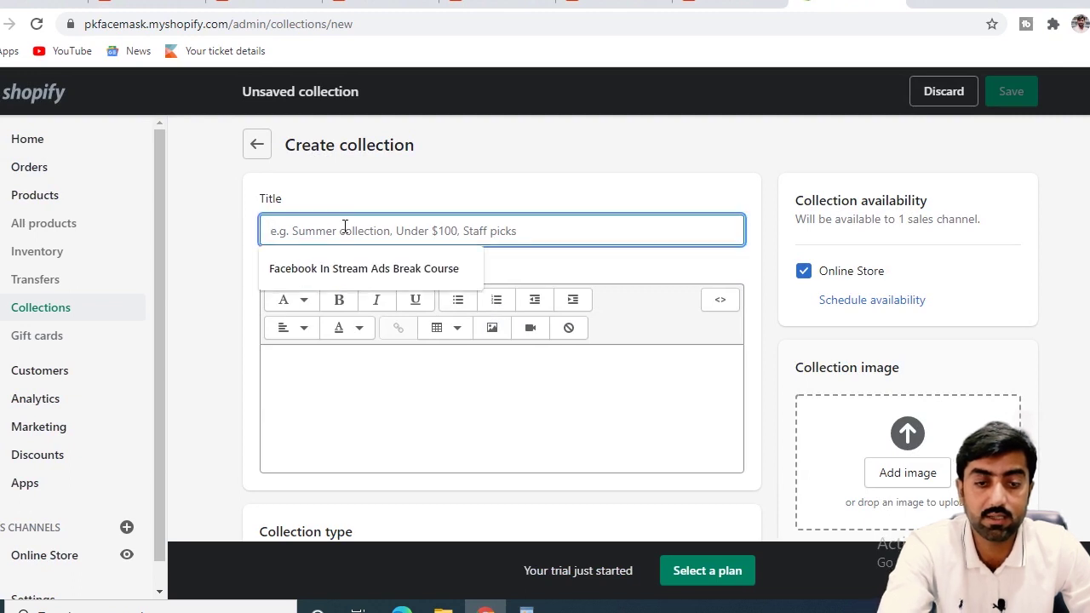
pyautogui.write('4.\tDisposable Mask')
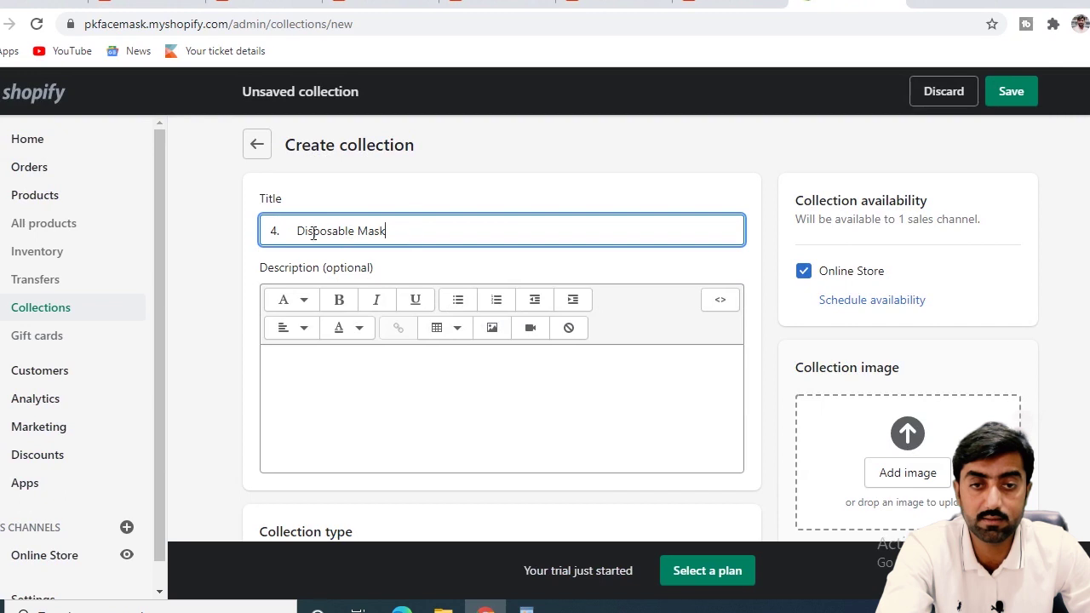
pyautogui.press('BackSpace')
pyautogui.press('BackSpace')
pyautogui.press('BackSpace')
pyautogui.press('BackSpace')
pyautogui.press('BackSpace')
pyautogui.press('BackSpace')
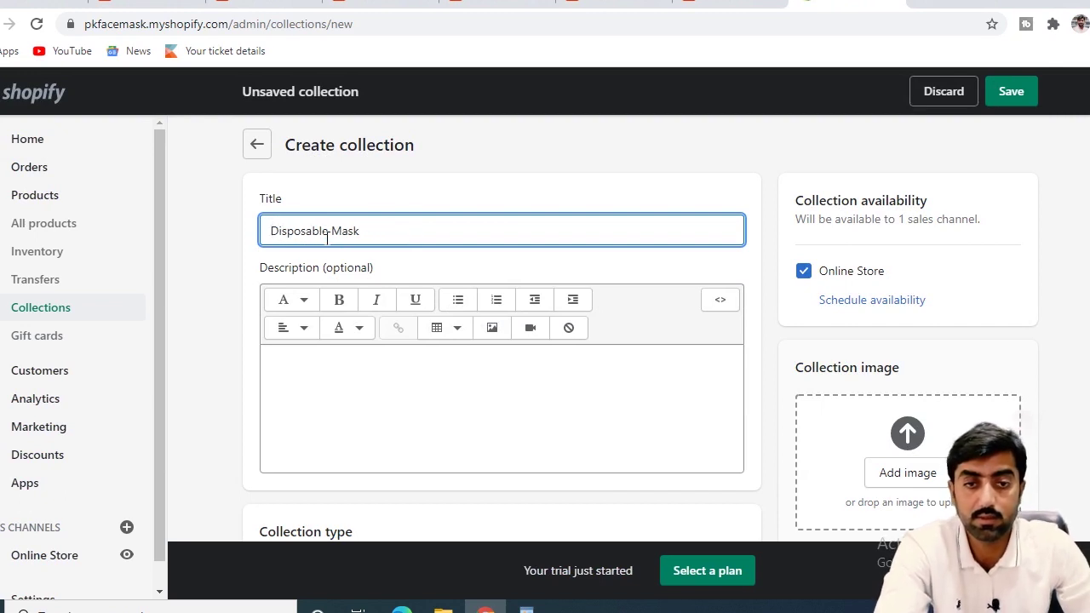
# Fill the collection description with "4. Disposable Mask" followed by the full product title copied from the AliExpress 50PCS disposable mask page.
pyautogui.click(345, 358)
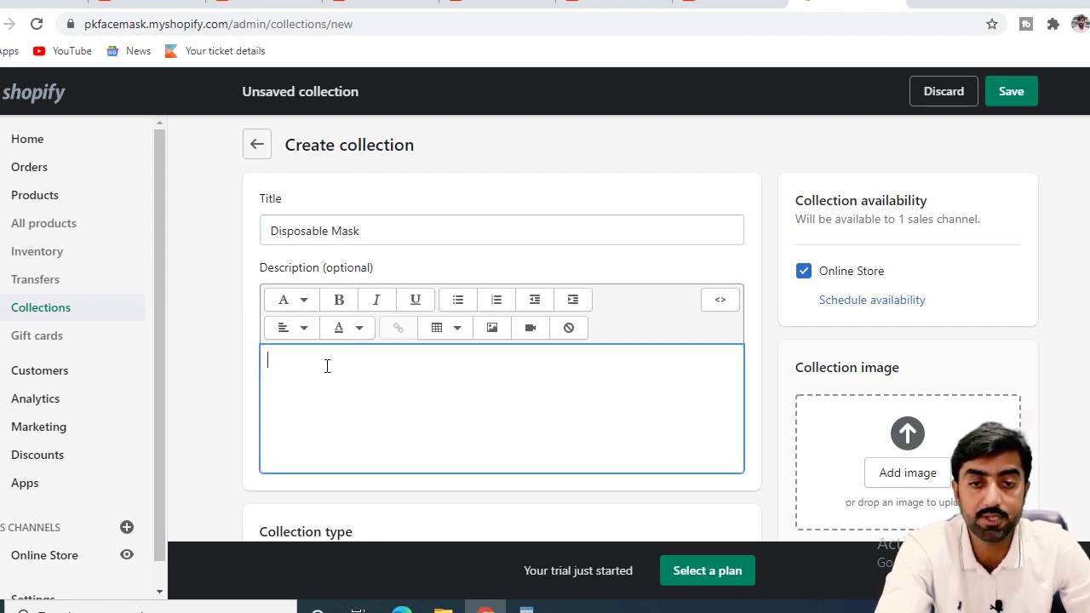
pyautogui.write('4. Disposable Mask')
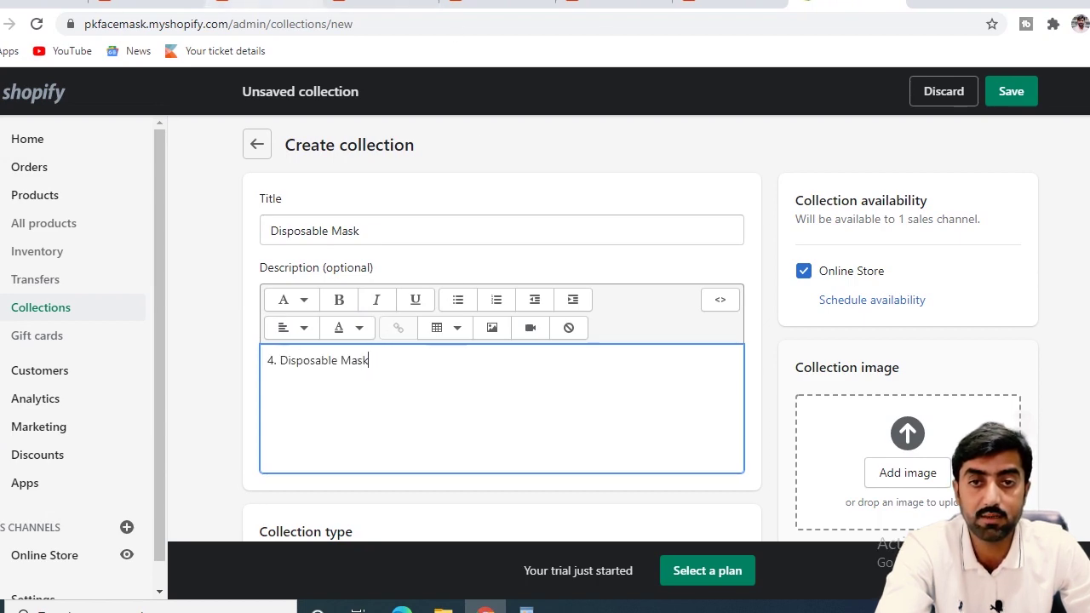
pyautogui.click(255, 5)
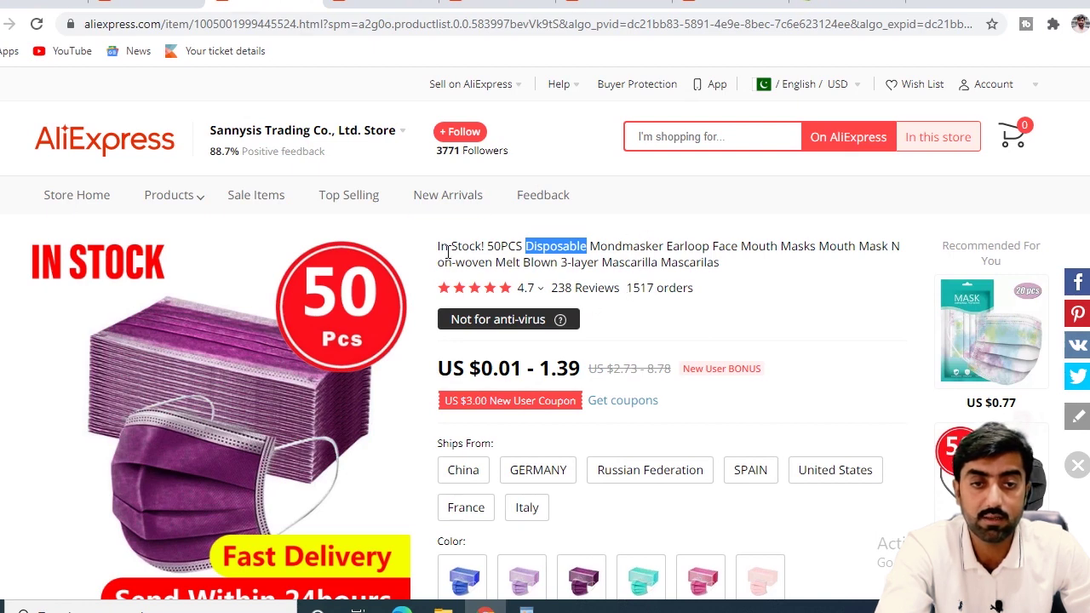
pyautogui.moveTo(436, 249); pyautogui.dragTo(740, 272)
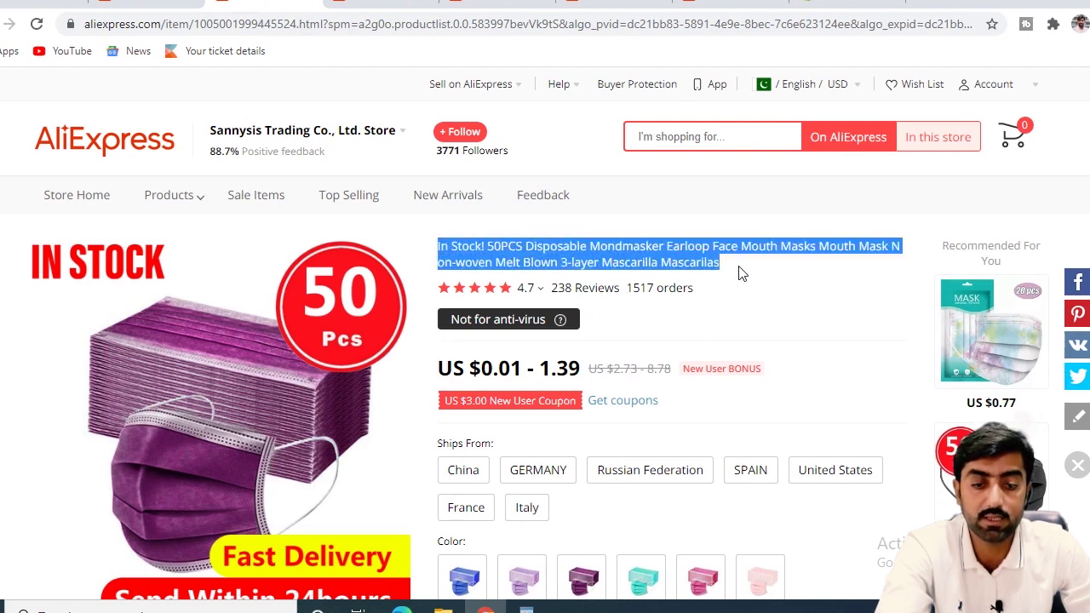
pyautogui.click(149, 3)
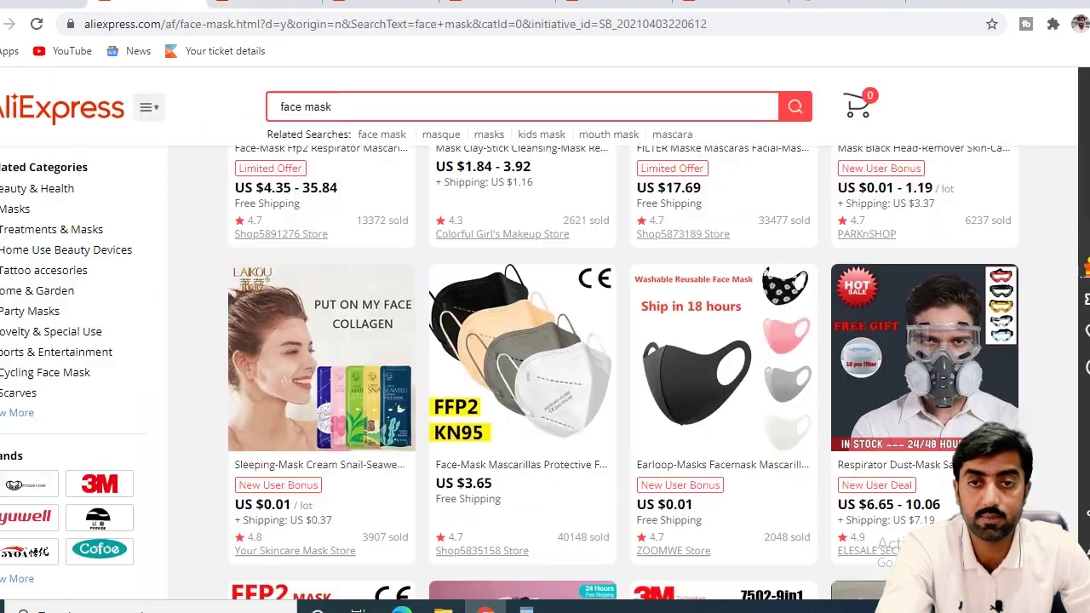
pyautogui.click(847, 4)
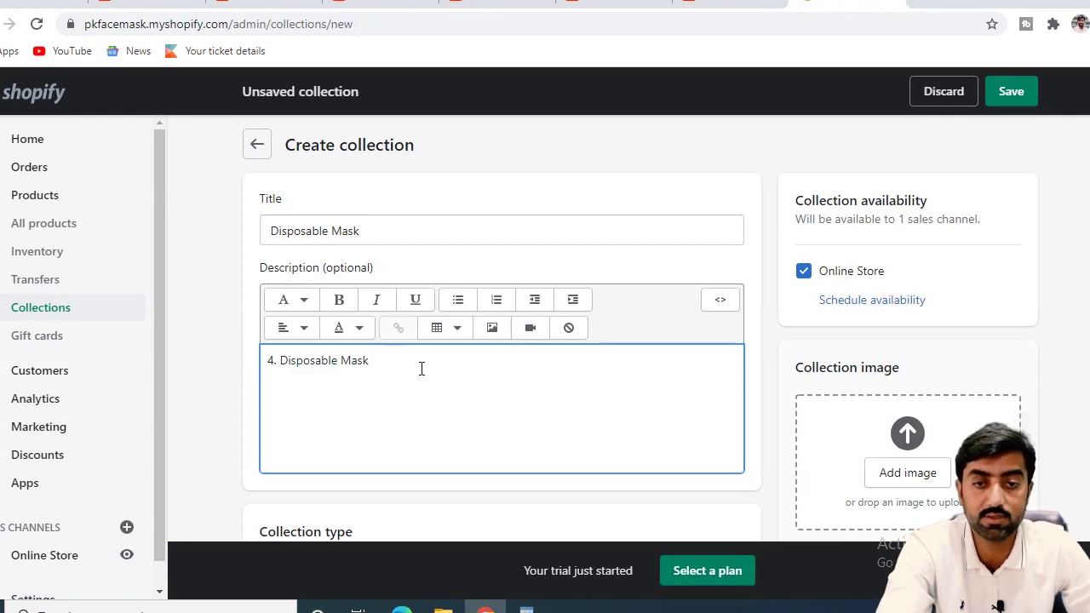
pyautogui.write('In Stock! 50PCS Disposable Mondmasker Earloop Face Mouth Masks Mouth Mask Non-woven Melt Blown 3-layer Mascarilla Mascarilas')
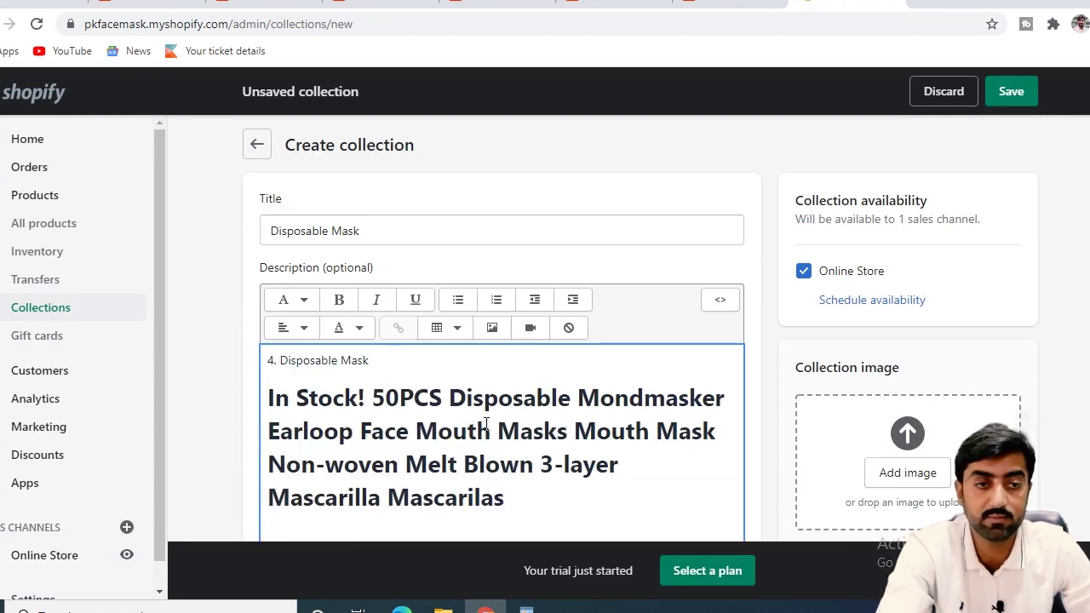
pyautogui.scroll(-1, 596, 379)
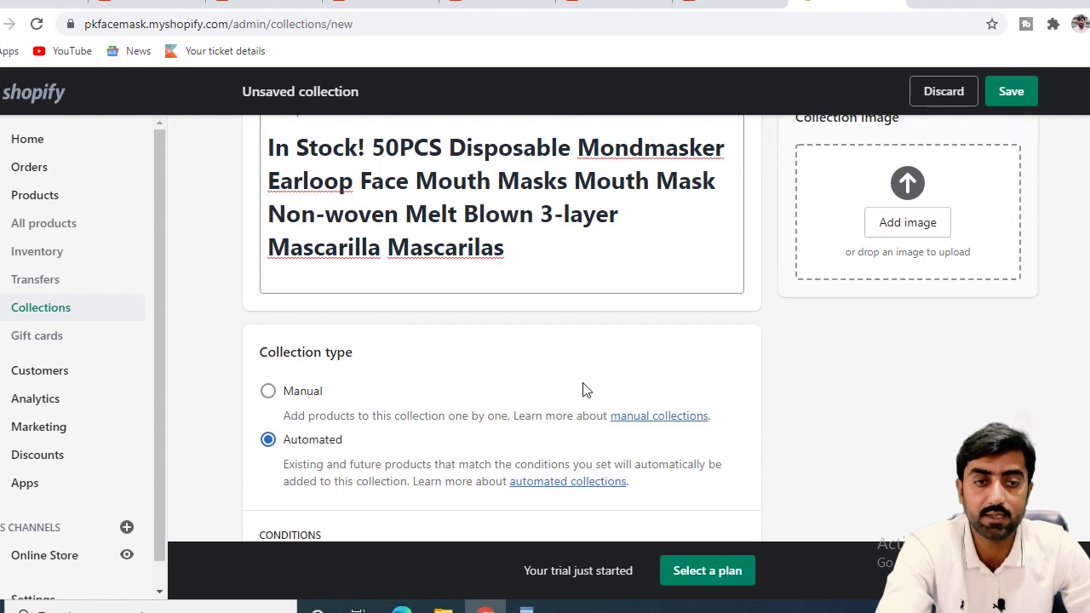
pyautogui.scroll(2, 584, 388)
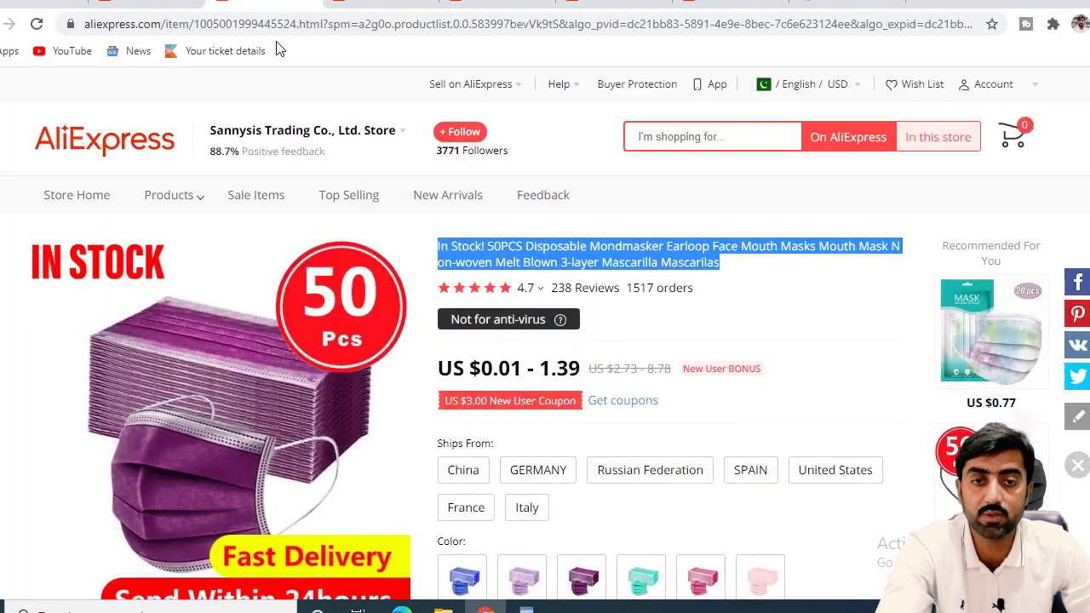
# Try to save a product image of the 50PCS disposable masks from the AliExpress product description.
pyautogui.click(264, 4)
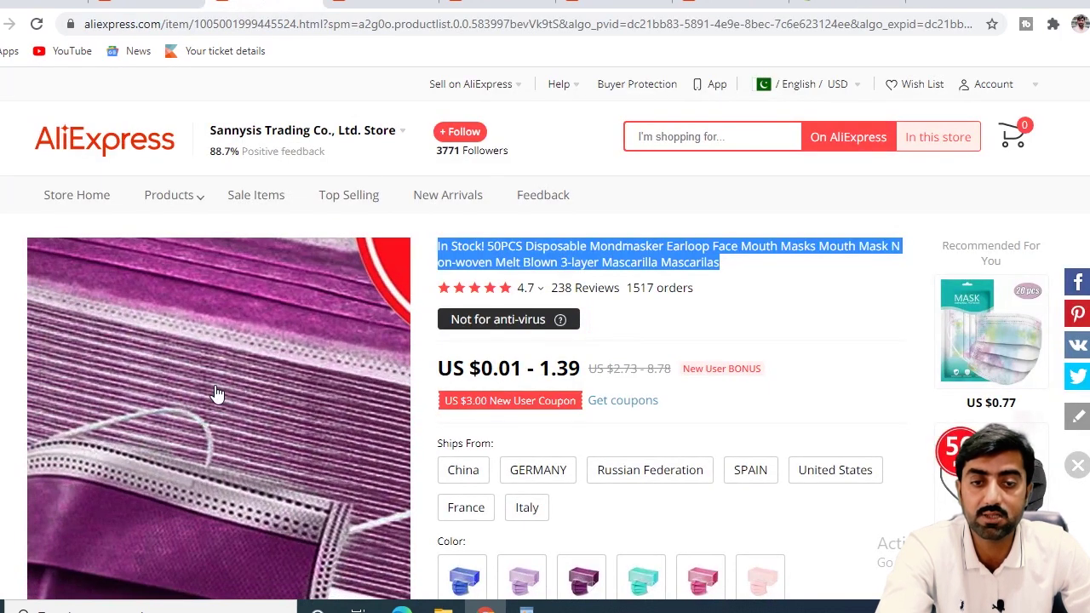
pyautogui.rightClick(217, 387)
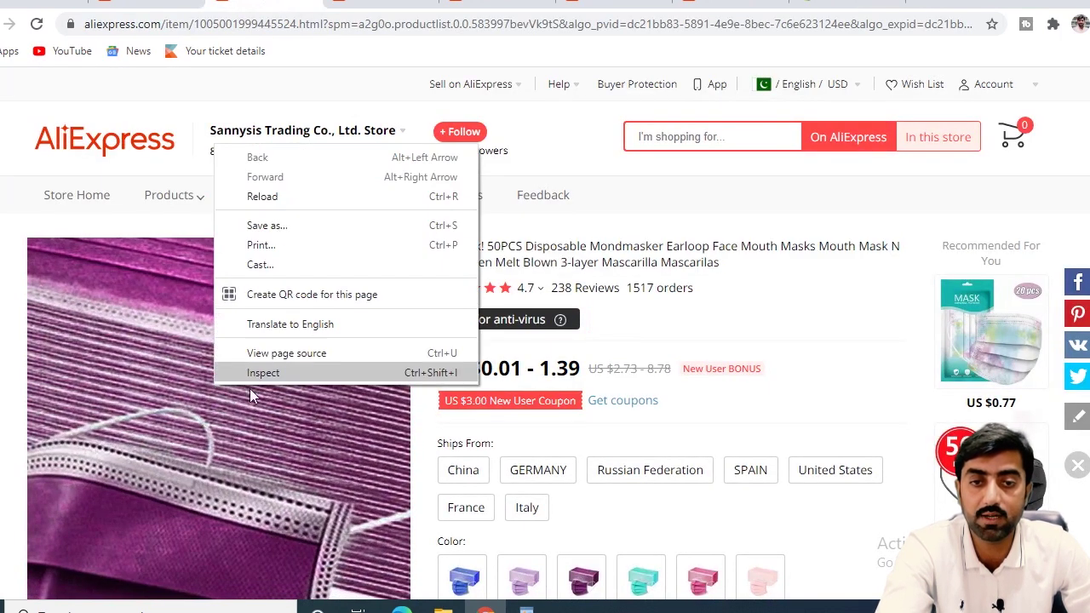
pyautogui.click(576, 412)
pyautogui.scroll(-8, 664, 421)
pyautogui.scroll(-10, 660, 425)
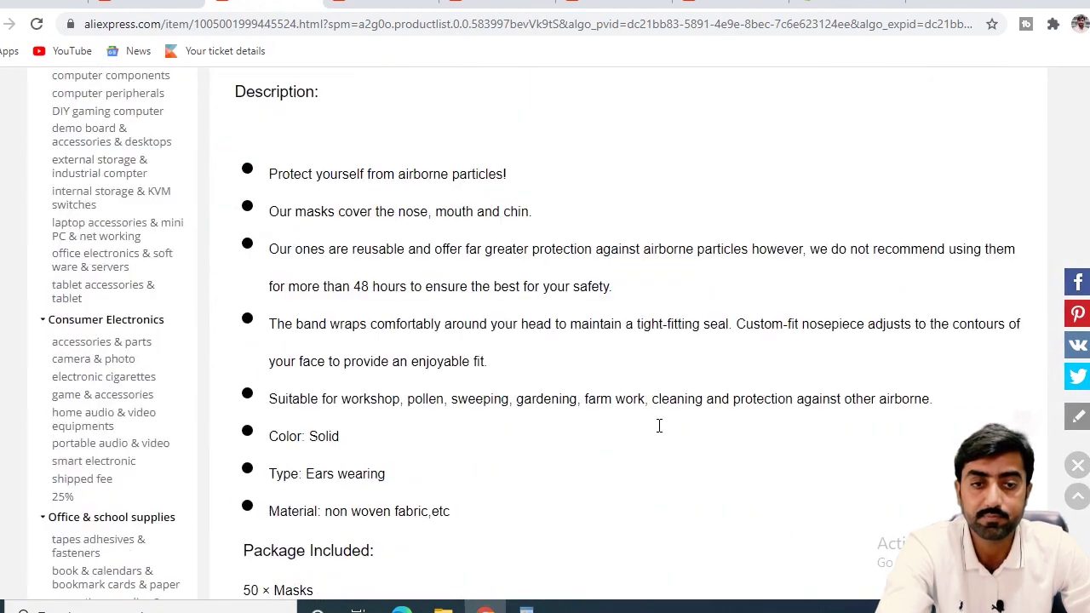
pyautogui.rightClick(664, 415)
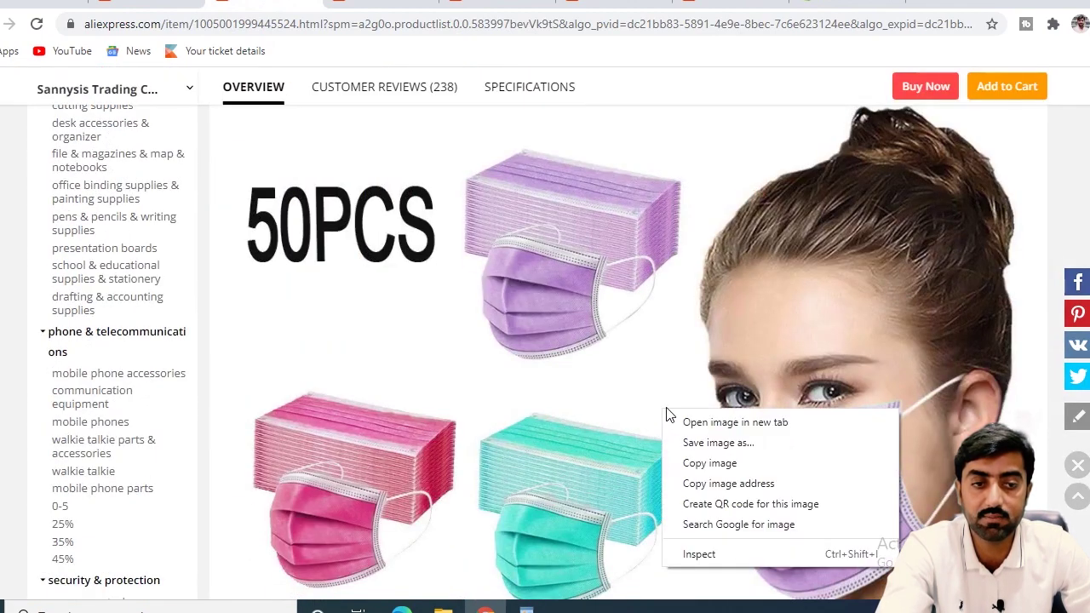
pyautogui.click(696, 443)
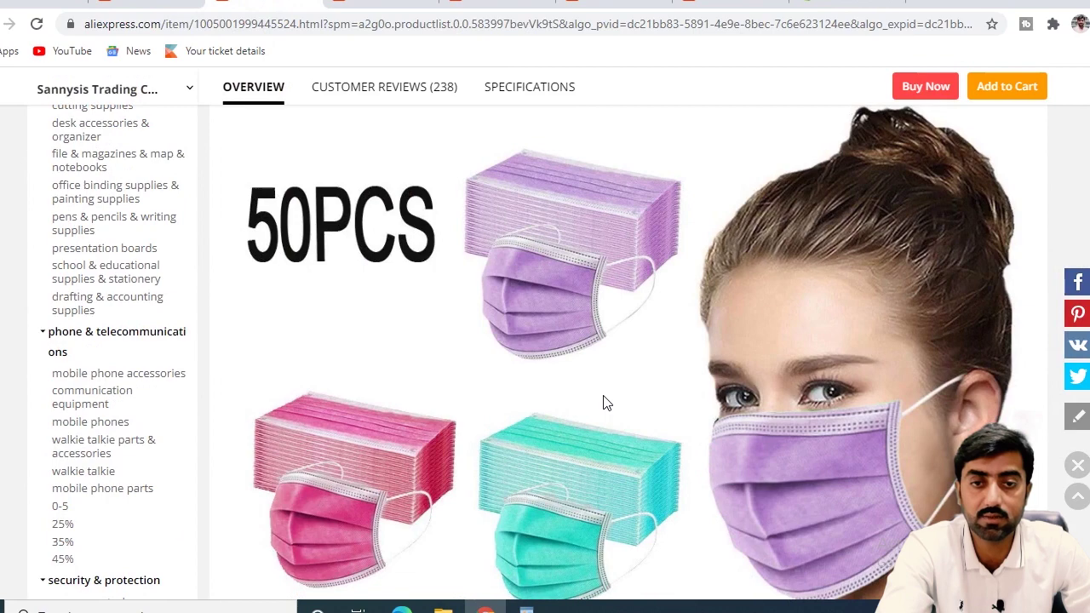
# Open a new browser tab and examine the description and images on the AliExpress 50PCS disposable mask page.
pyautogui.hotkey('ctrl', 't')
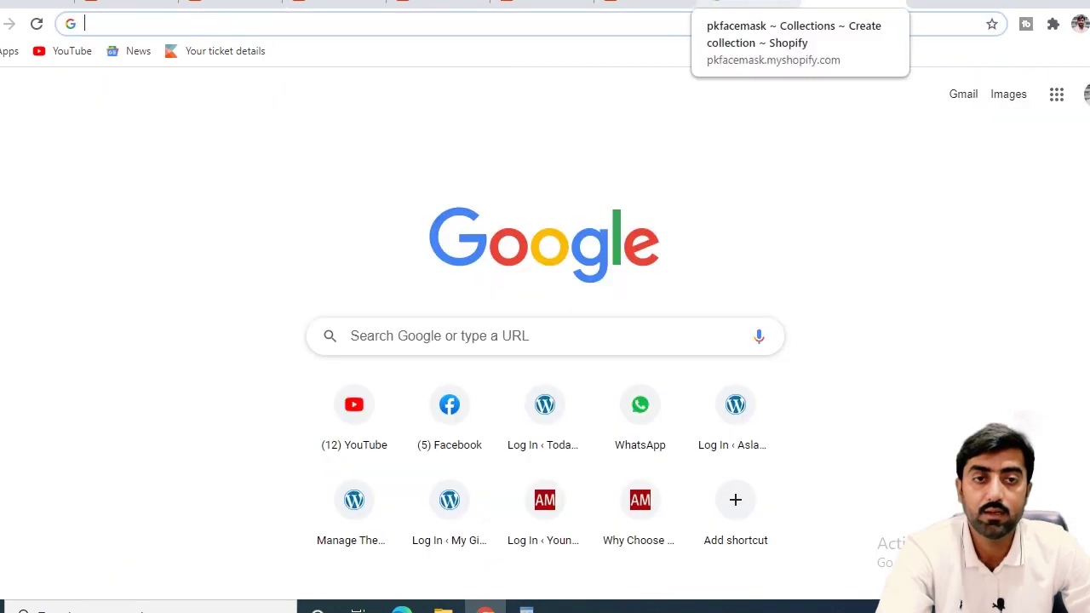
pyautogui.click(333, 3)
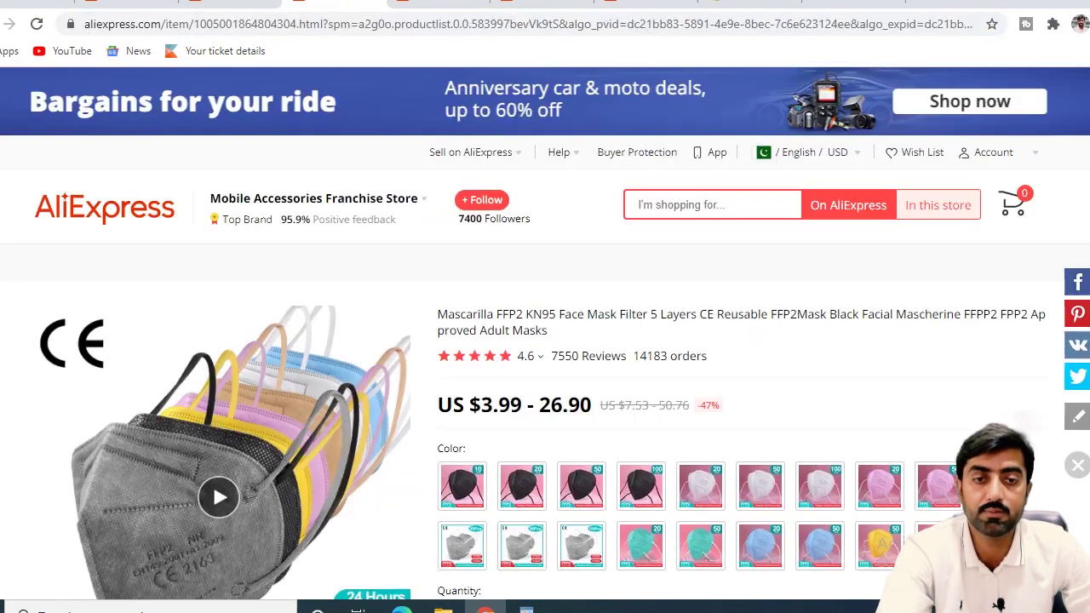
pyautogui.click(228, 4)
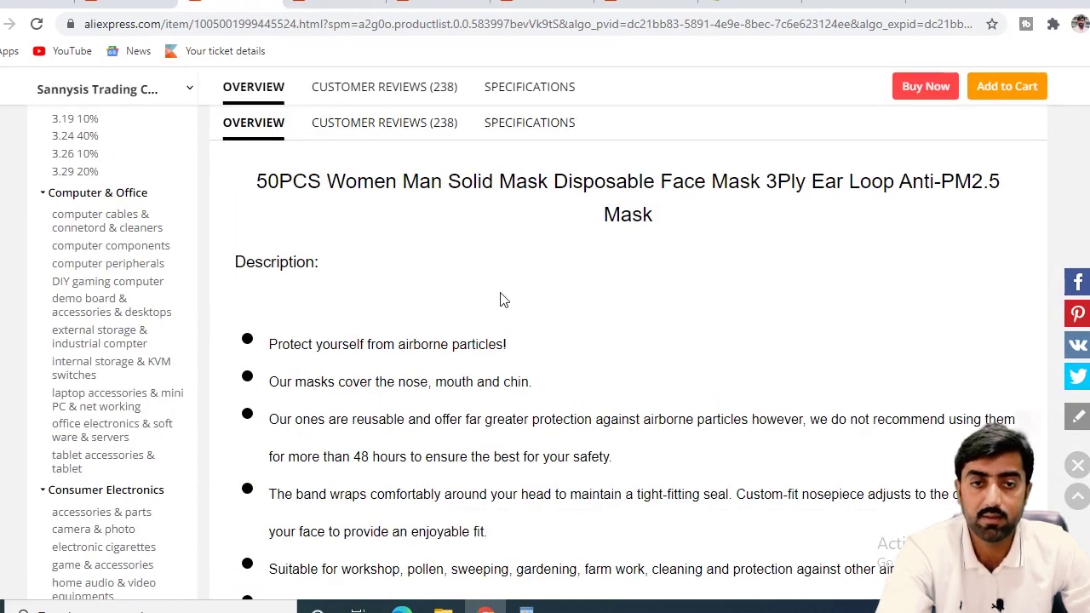
pyautogui.scroll(-2, 508, 297)
pyautogui.scroll(-5, 652, 338)
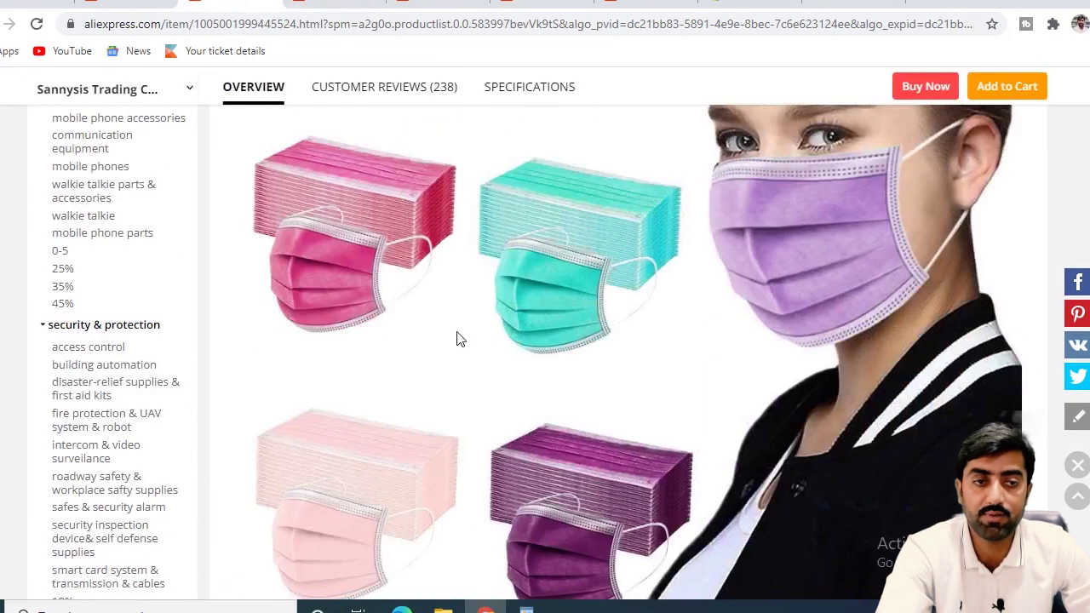
pyautogui.scroll(4, 537, 340)
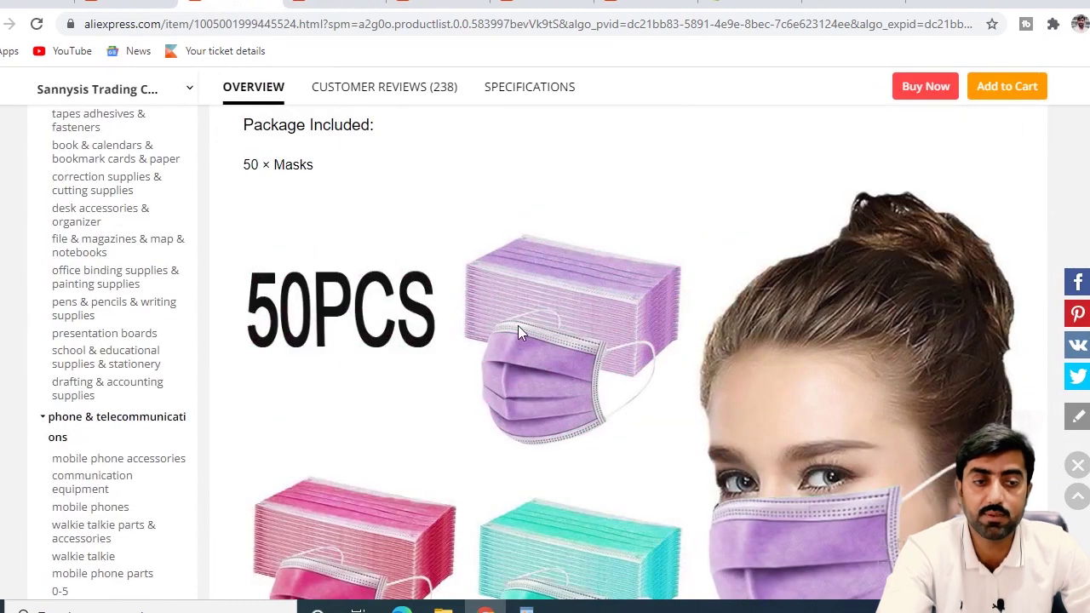
pyautogui.scroll(-3, 553, 372)
pyautogui.scroll(10, 583, 345)
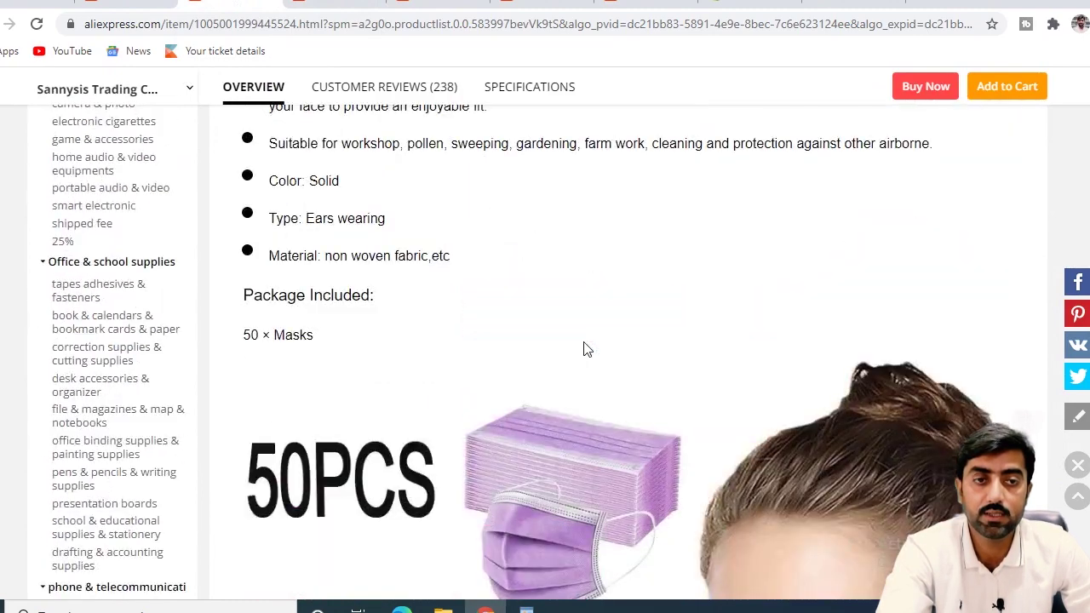
# Open the free stock photo site burst.shopify.com in the new empty tab.
pyautogui.click(815, 4)
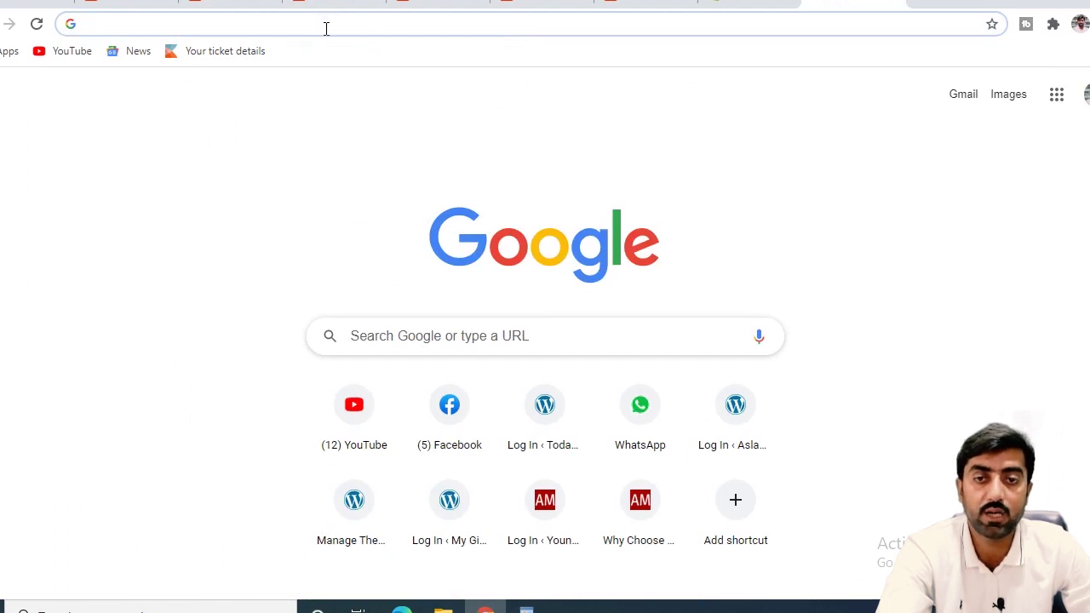
pyautogui.write('burst')
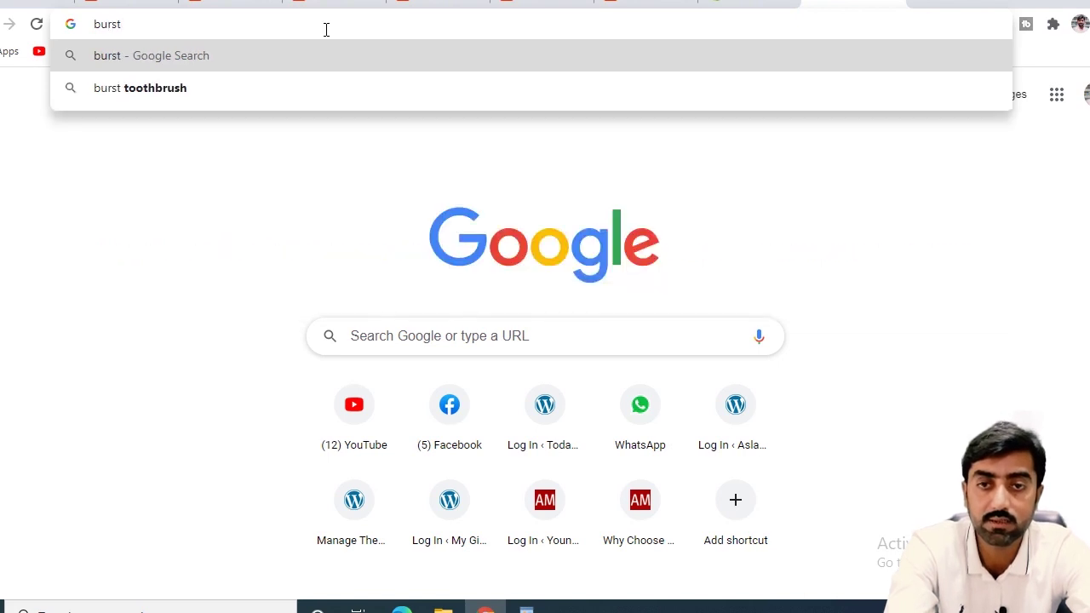
pyautogui.write('.shopify')
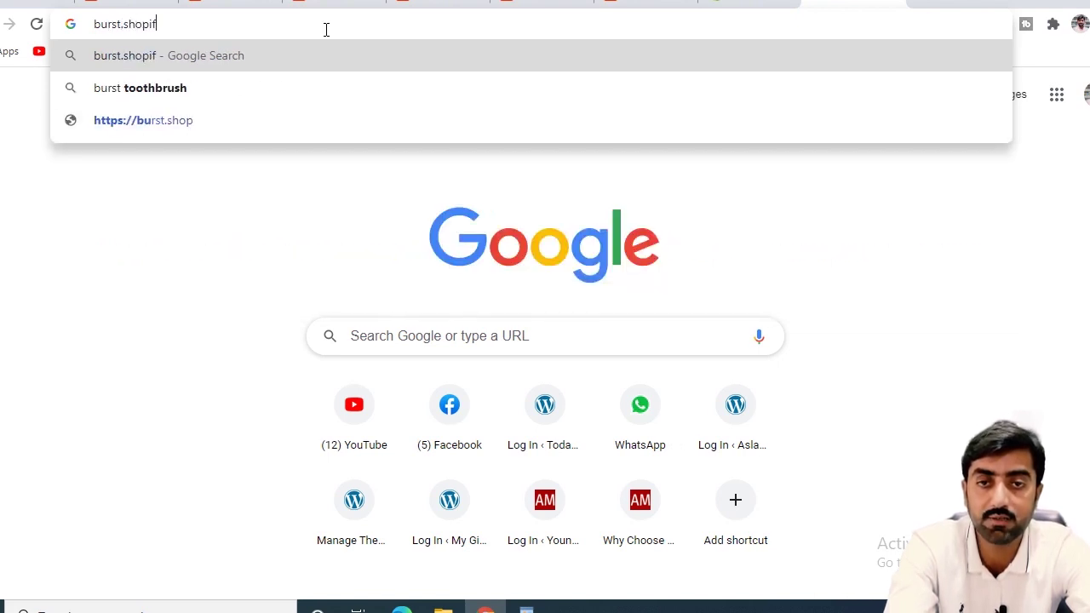
pyautogui.write('.com')
pyautogui.press('Return')
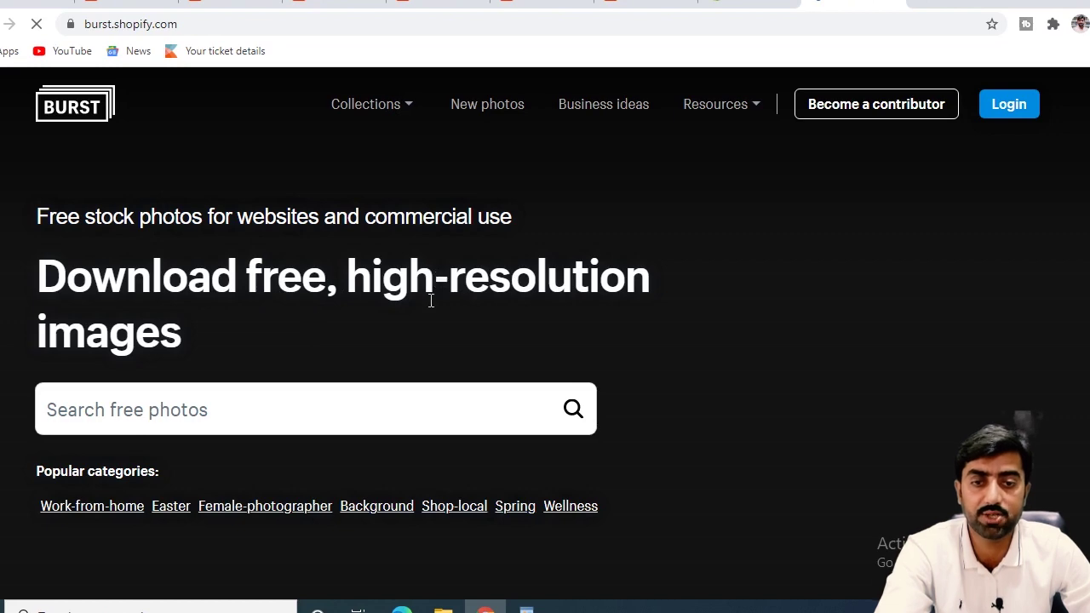
# Look over the Burst home page and enter Disposable Face in its free photo search.
pyautogui.scroll(-10, 430, 300)
pyautogui.scroll(-8, 425, 291)
pyautogui.scroll(12, 423, 291)
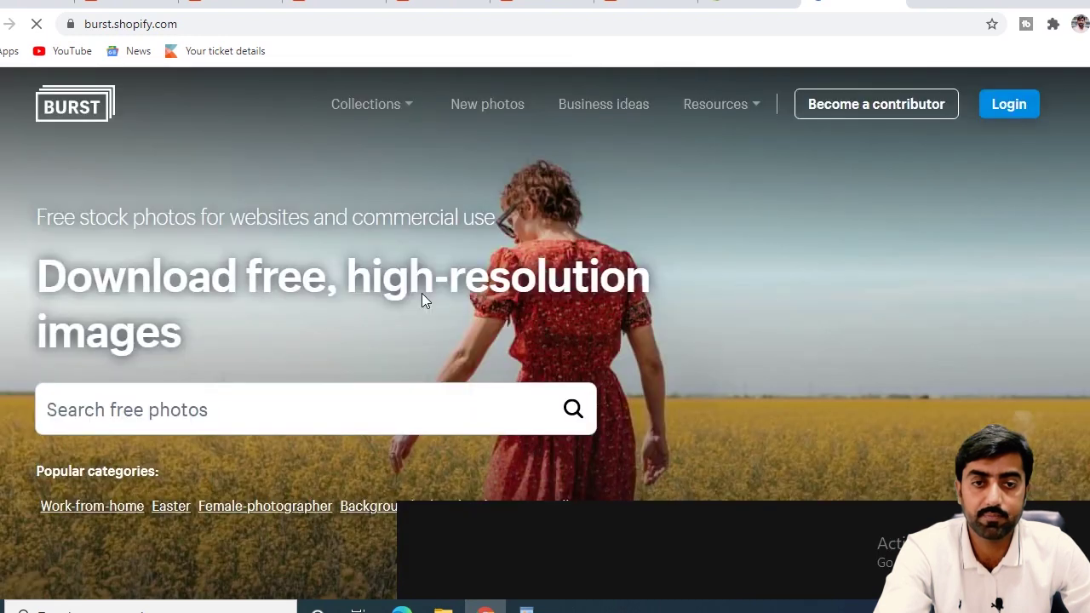
pyautogui.click(213, 403)
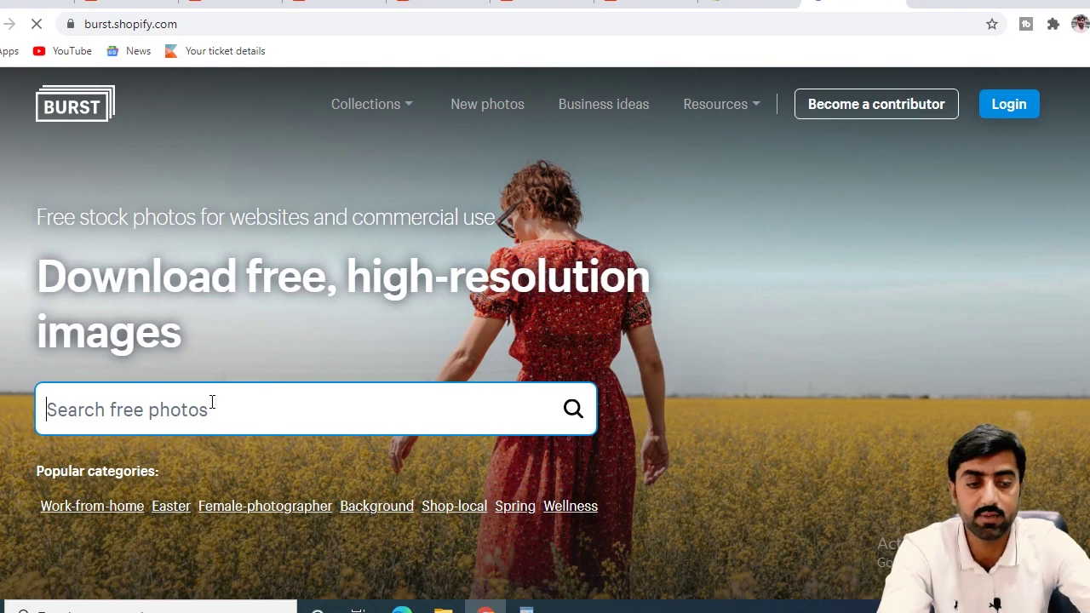
pyautogui.write('Disposable Face')
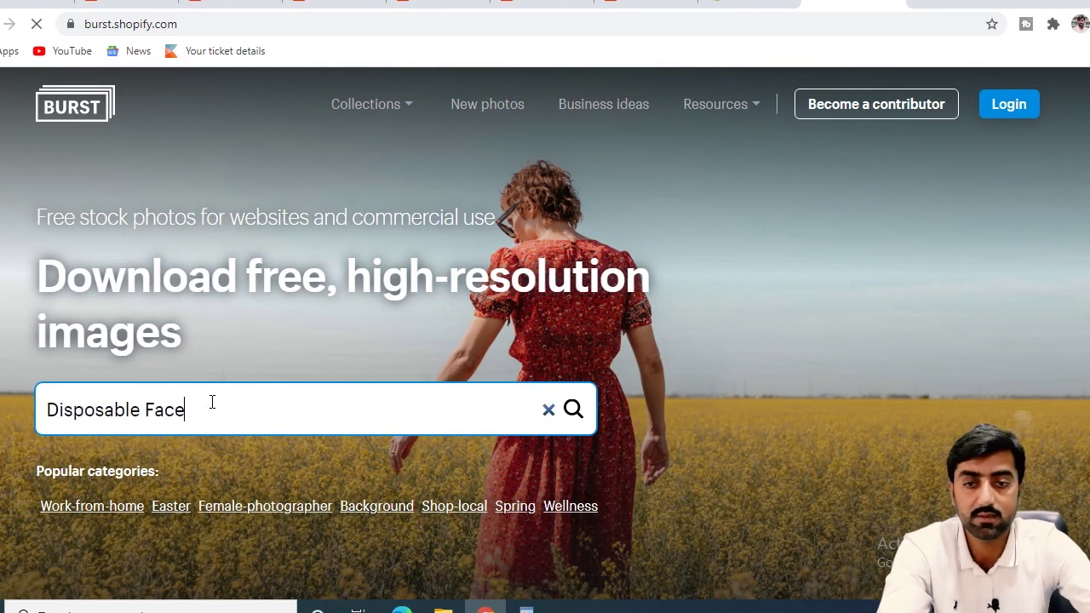
# Return to the unsaved Shopify collection and upload the downloaded three-disposable mask photo as its collection image.
pyautogui.click(930, 5)
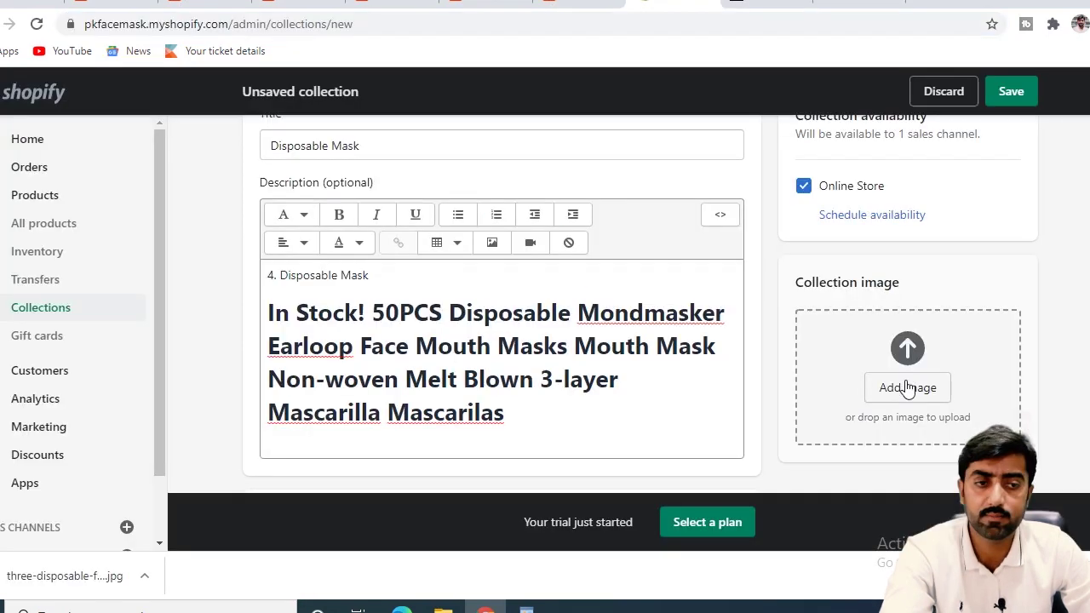
pyautogui.click(905, 388)
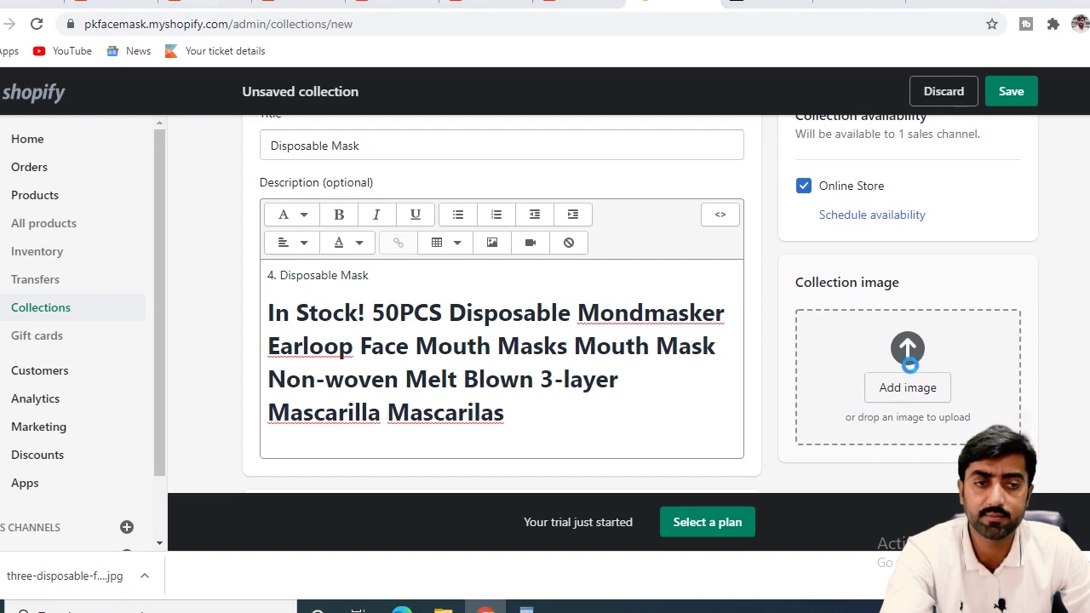
pyautogui.doubleClick(219, 134)
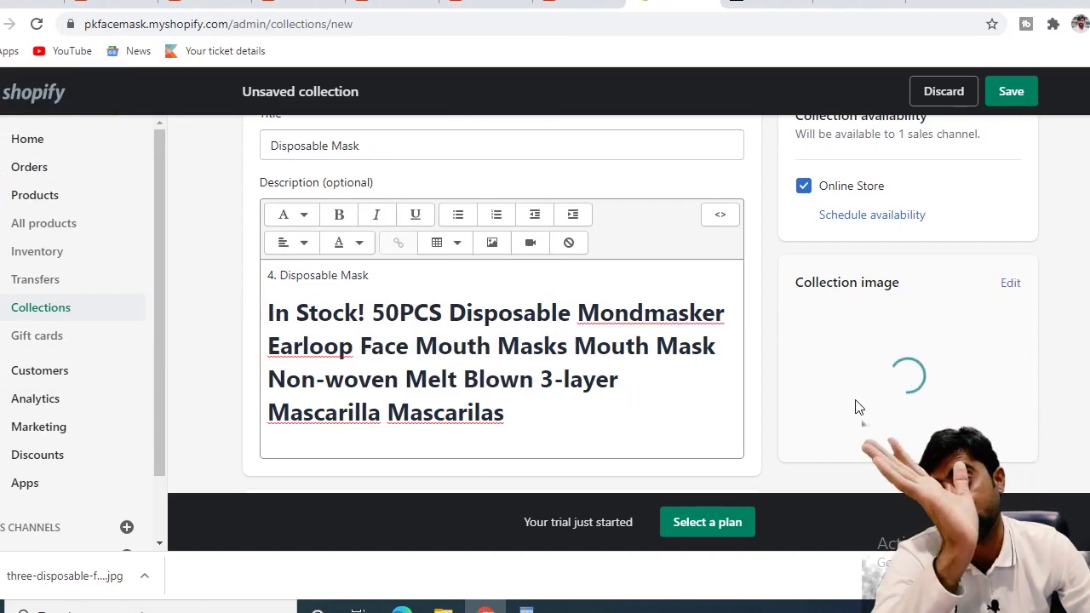
pyautogui.scroll(1, 747, 377)
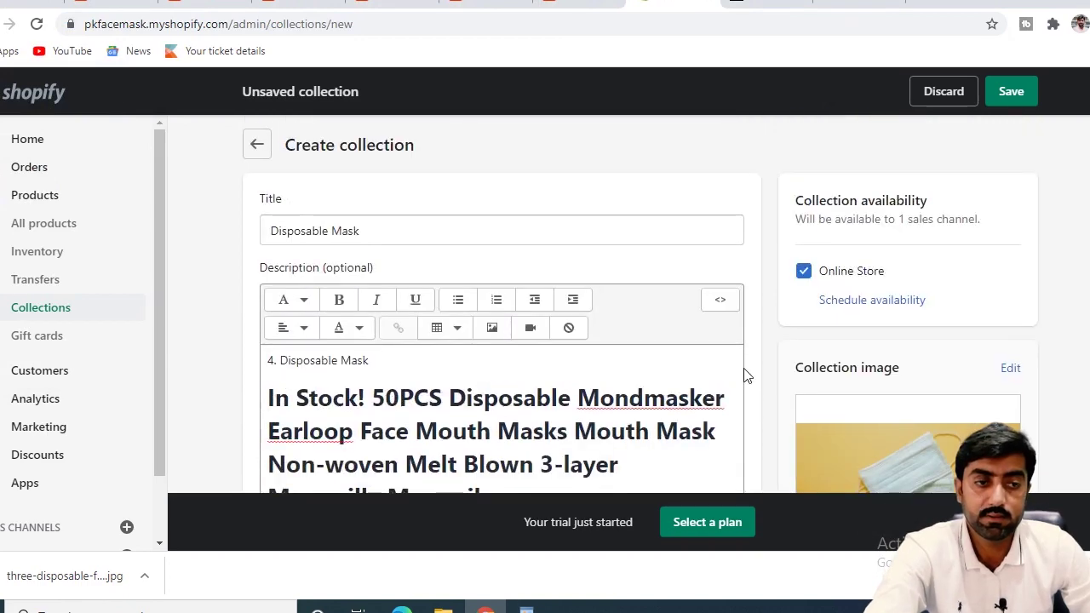
# Review the collection form and try to save the Disposable Mask collection without a product tag value.
pyautogui.scroll(-6, 746, 377)
pyautogui.scroll(6, 939, 251)
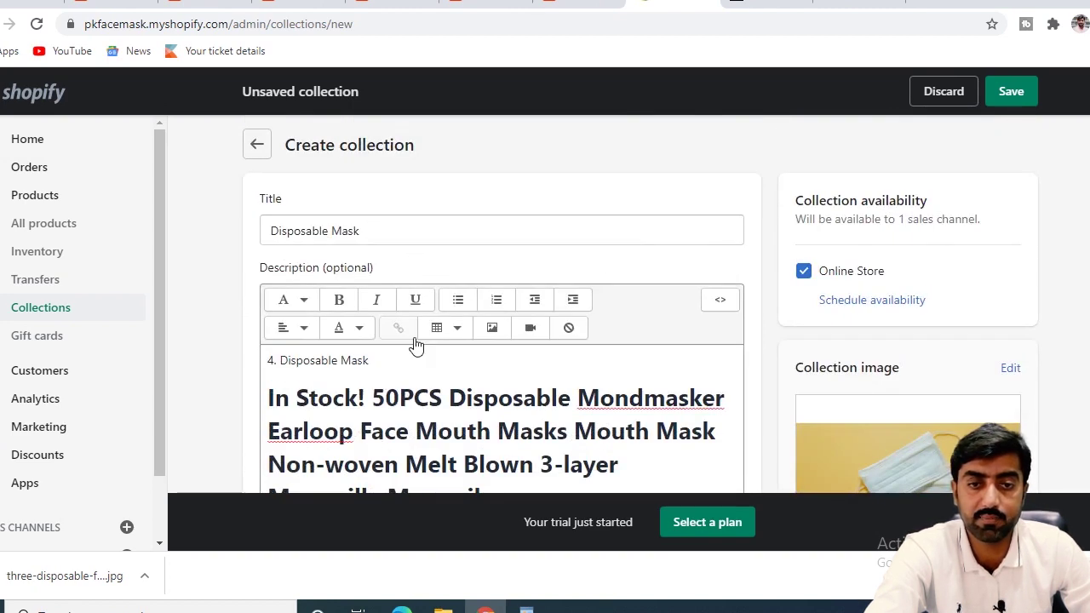
pyautogui.scroll(-8, 415, 345)
pyautogui.scroll(8, 397, 324)
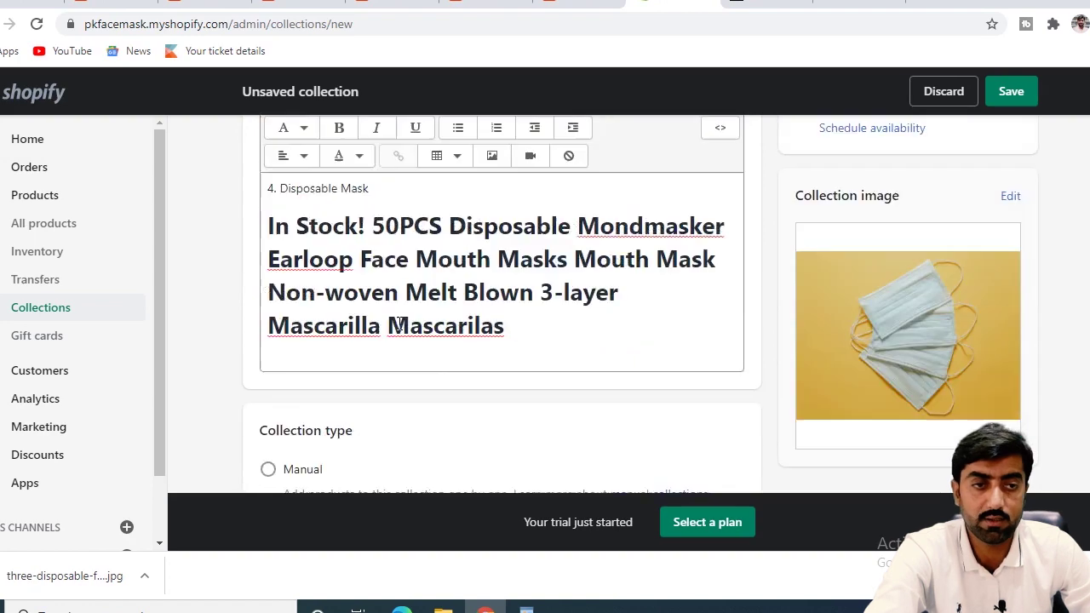
pyautogui.scroll(-8, 409, 325)
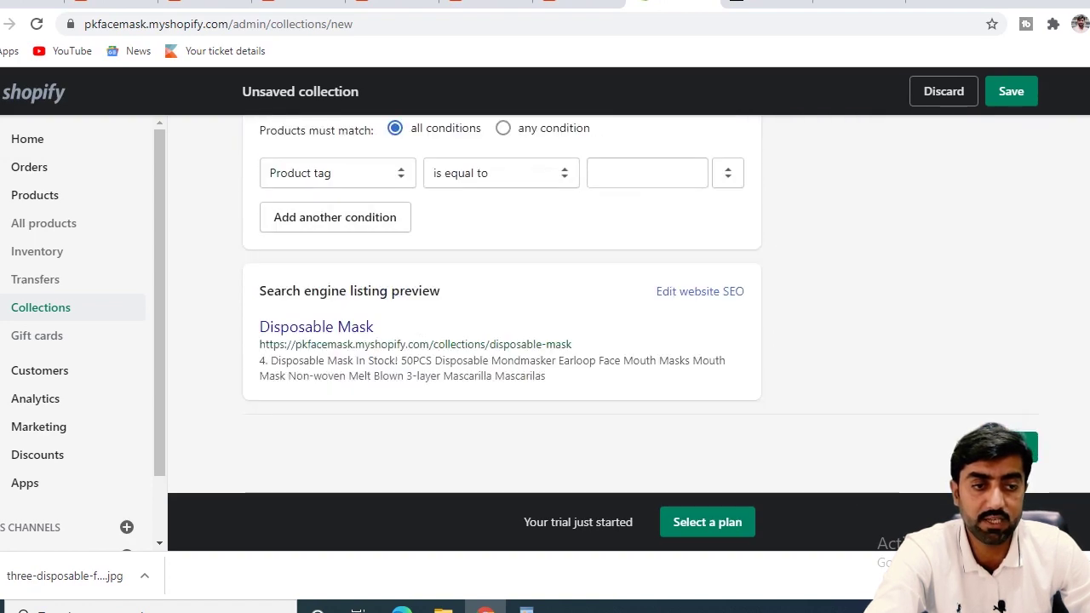
pyautogui.click(1021, 447)
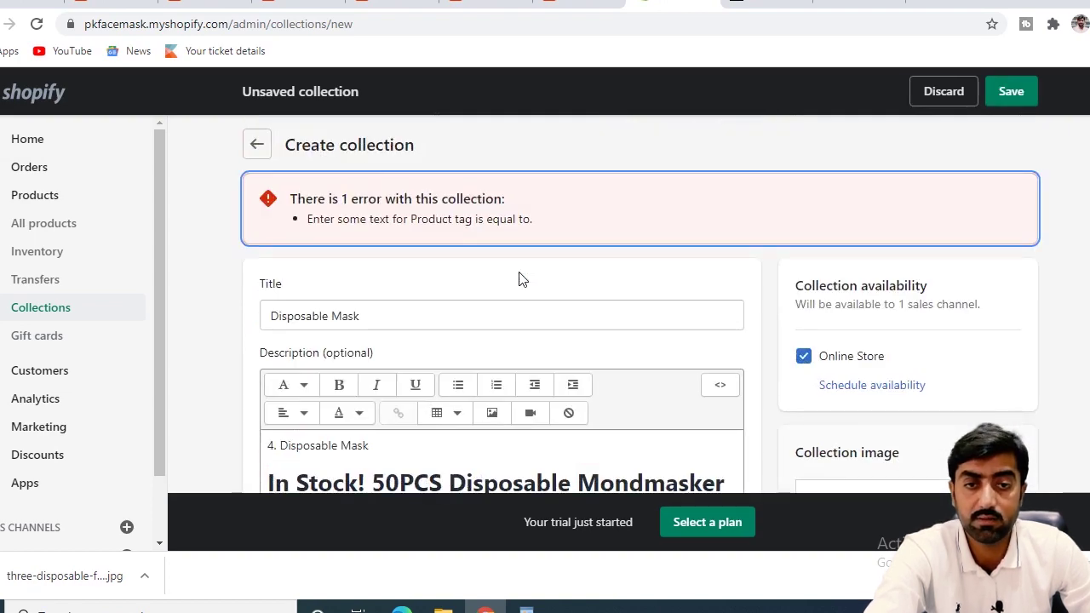
# Set the automated collection's condition to product price is greater than Rs 0.01 and submit it.
pyautogui.scroll(-10, 521, 279)
pyautogui.scroll(2, 469, 263)
pyautogui.scroll(-1, 469, 263)
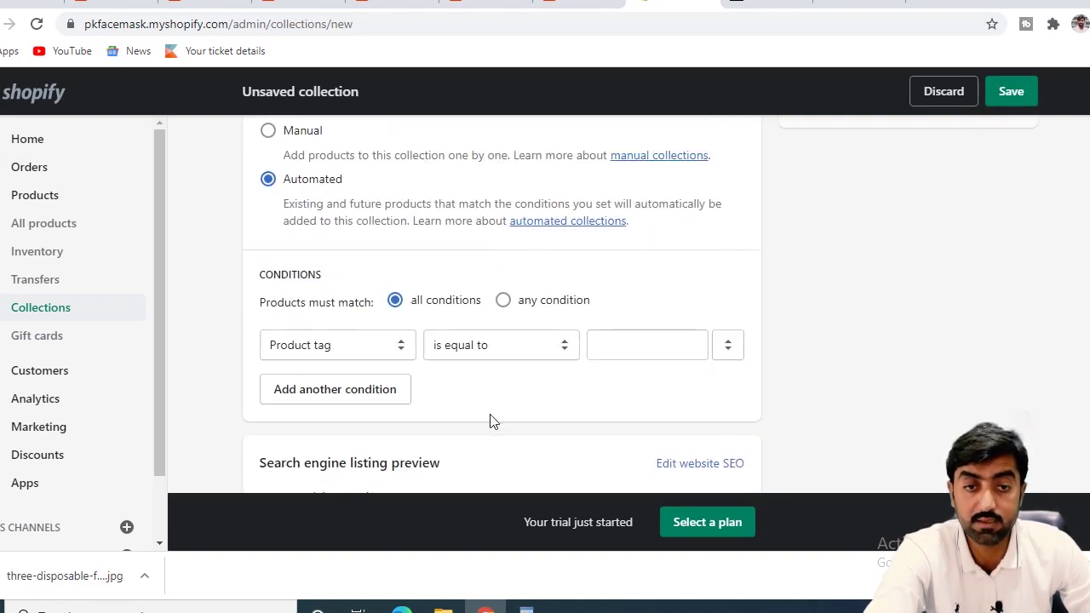
pyautogui.click(355, 355)
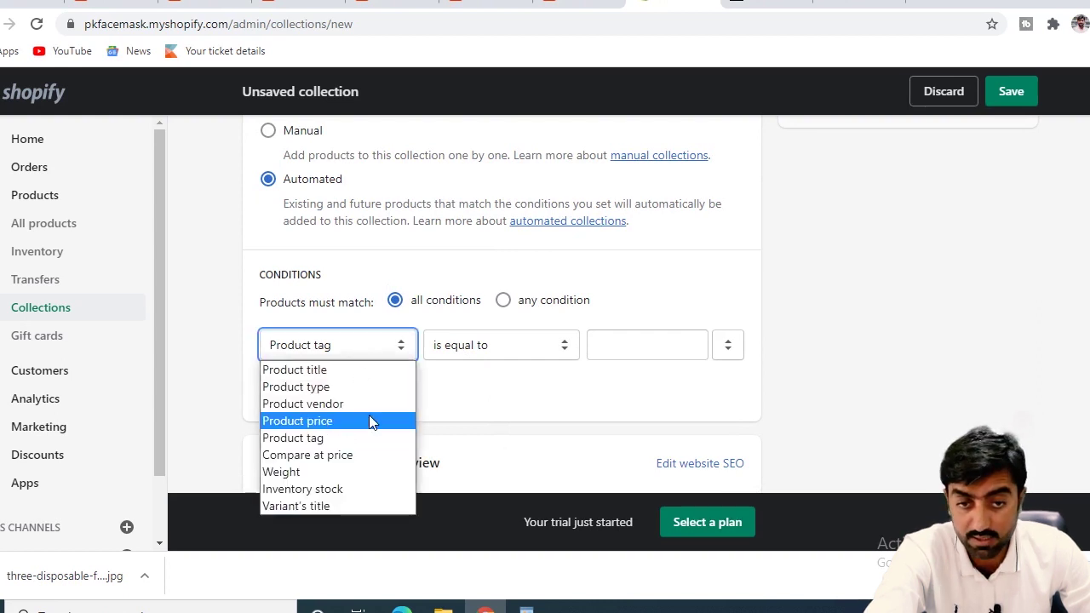
pyautogui.click(370, 422)
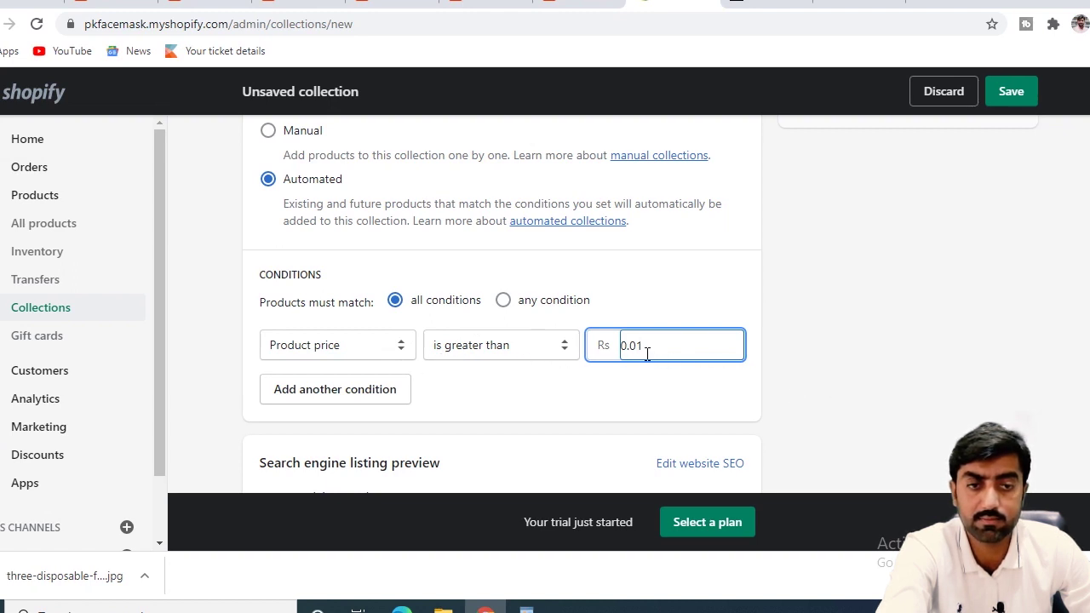
pyautogui.scroll(-2, 647, 356)
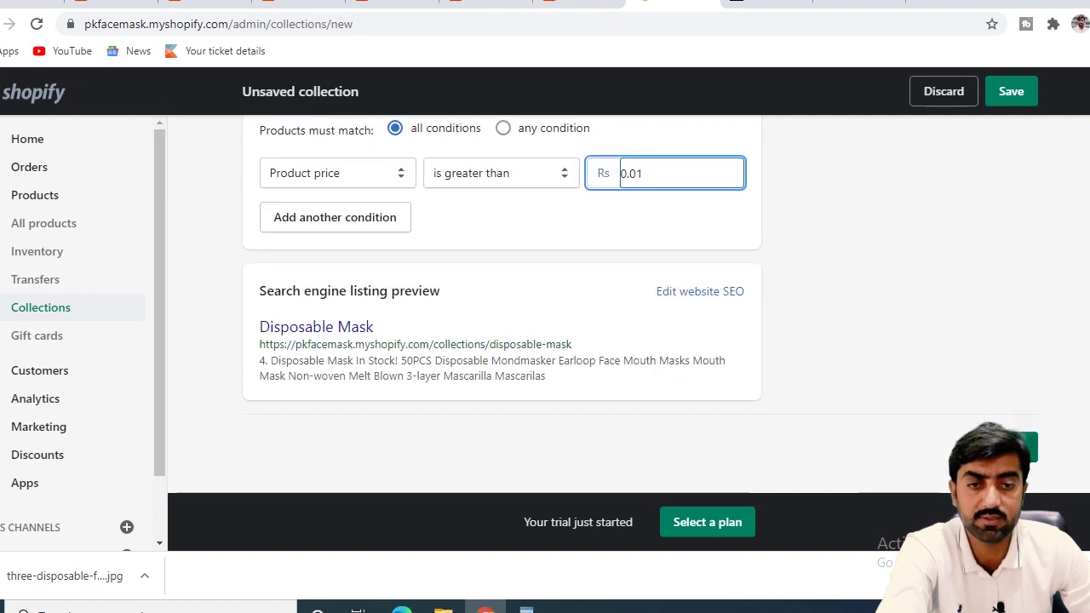
pyautogui.press('Return')
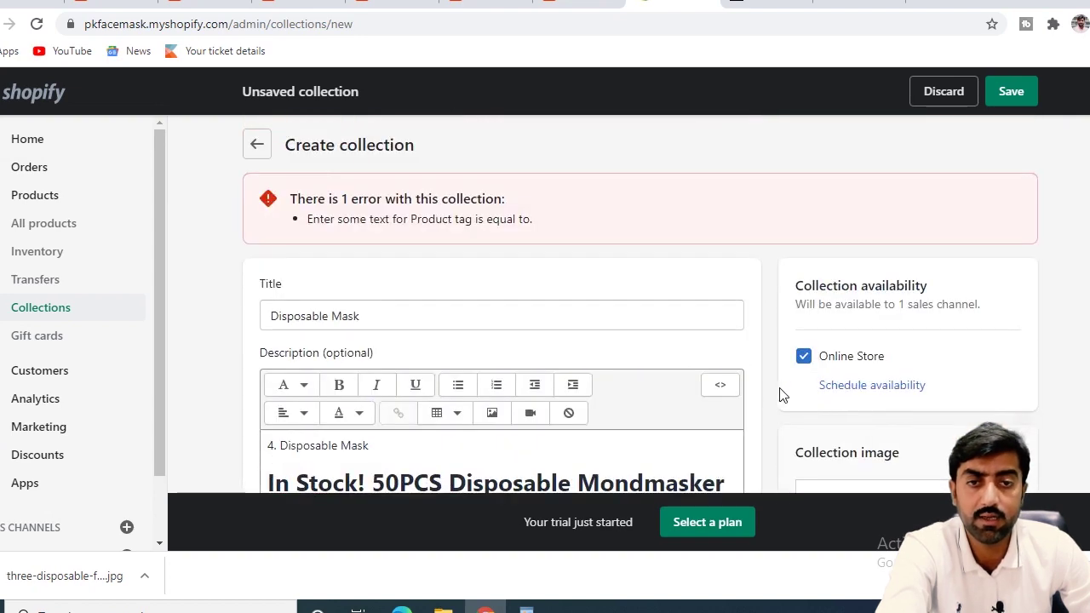
# Check the unsaved collection's error notice, description, image and product price condition.
pyautogui.scroll(-1, 364, 318)
pyautogui.scroll(1, 290, 294)
pyautogui.scroll(-5, 366, 328)
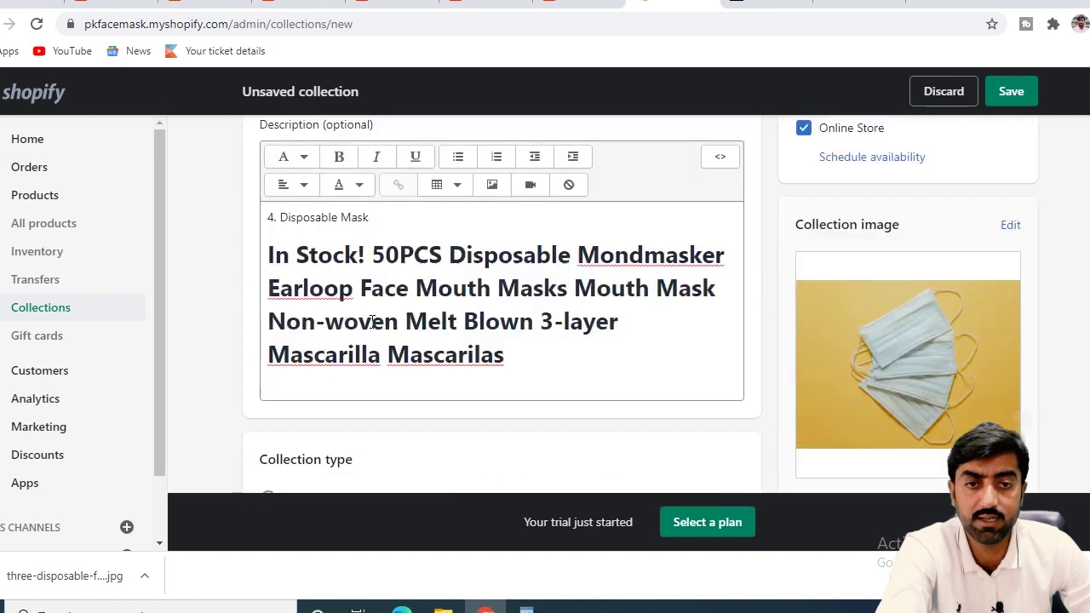
pyautogui.scroll(2, 842, 273)
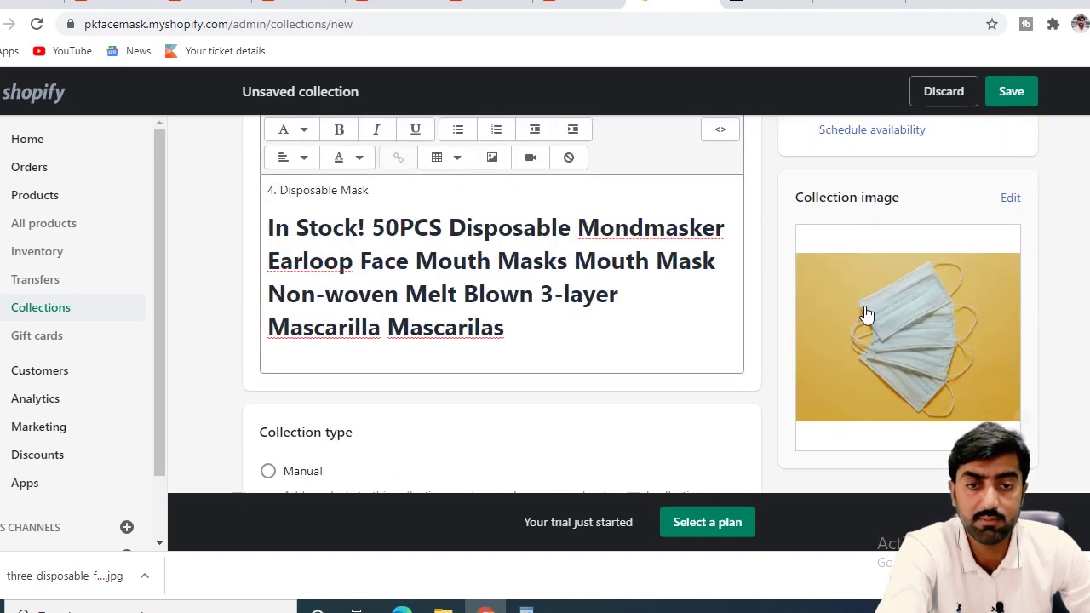
pyautogui.scroll(-3, 645, 308)
pyautogui.scroll(-3, 477, 298)
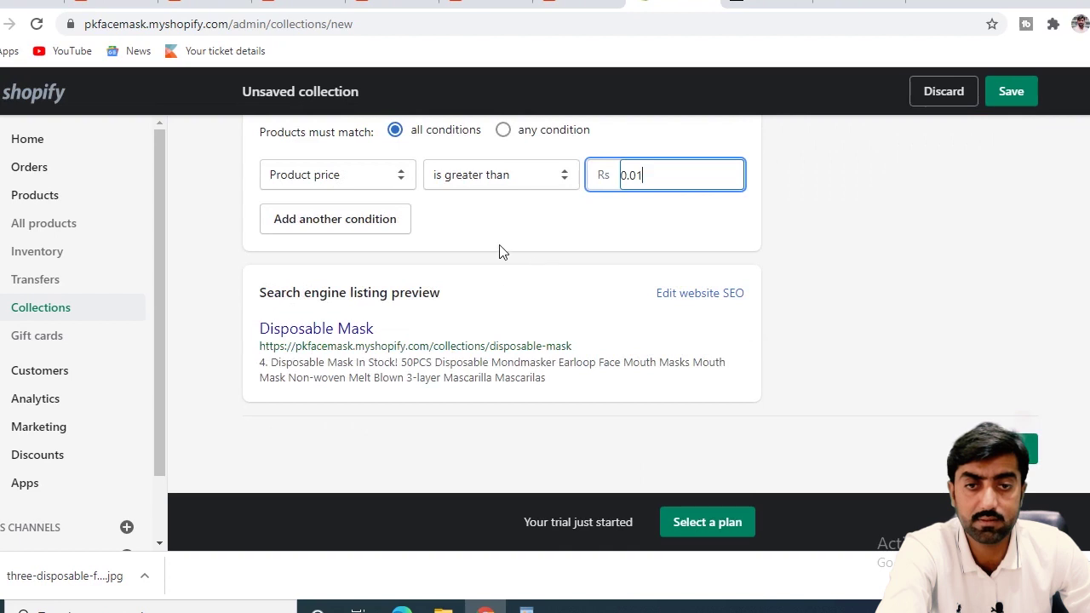
pyautogui.scroll(2, 460, 281)
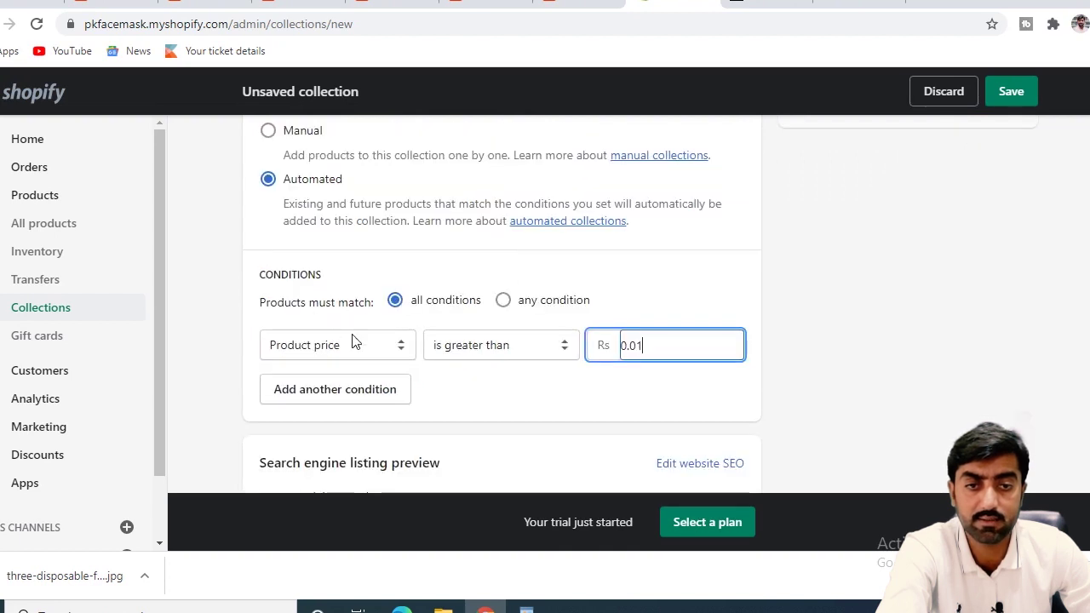
# Save the Disposable Mask collection with its product price condition.
pyautogui.scroll(-2, 783, 409)
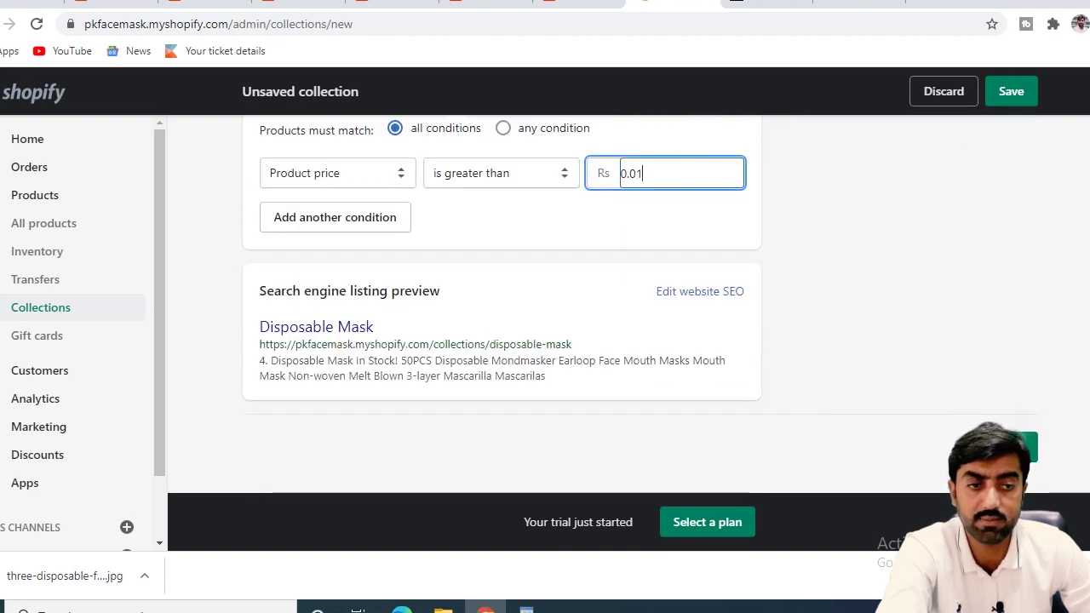
pyautogui.press('Return')
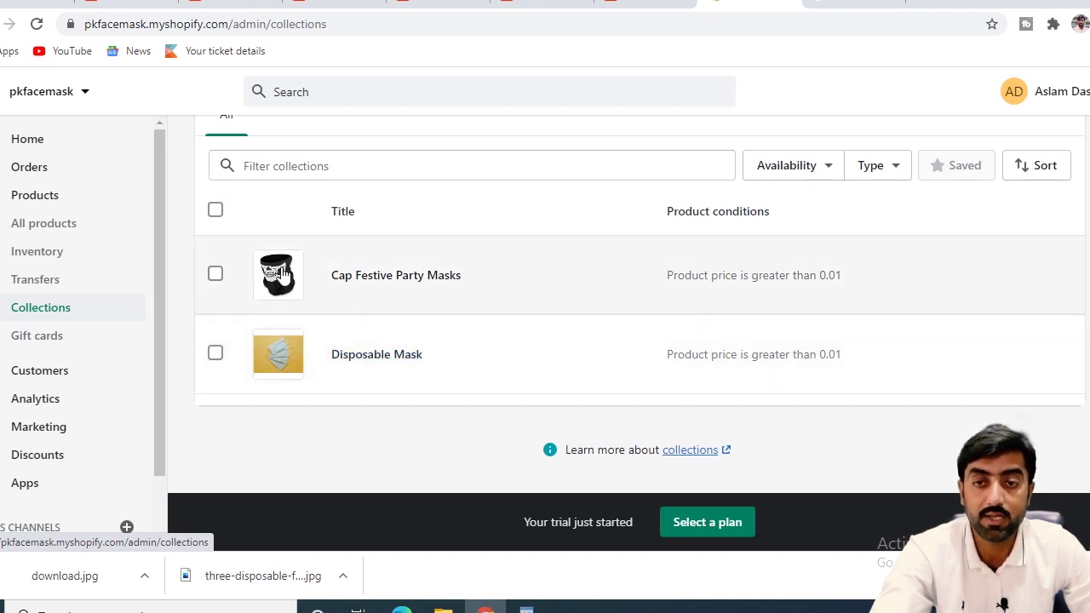
# Go to the store's full product list and start adding a new product.
pyautogui.click(51, 227)
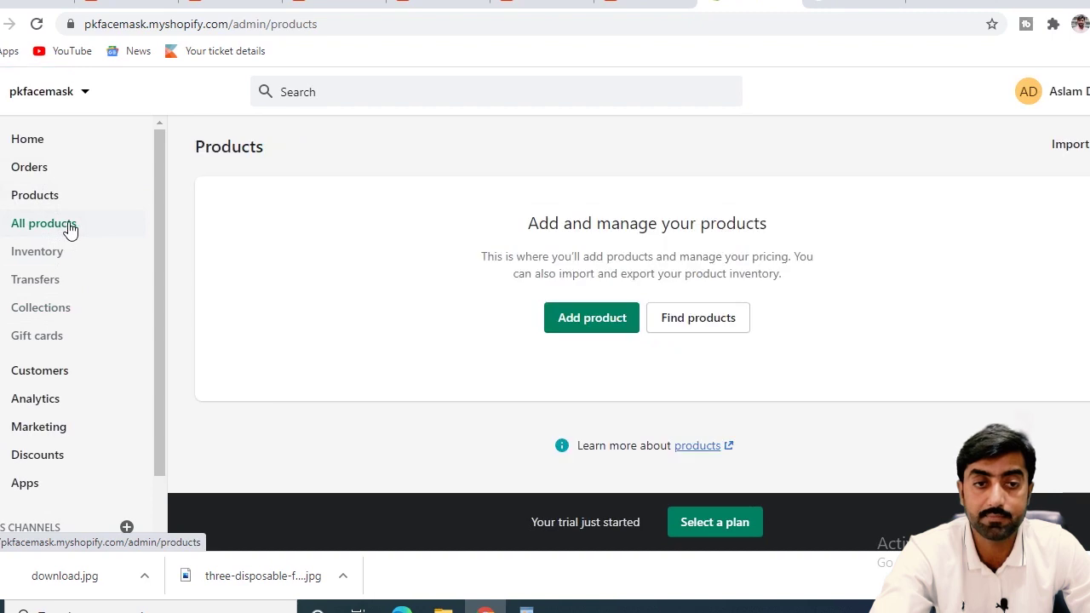
pyautogui.scroll(-2, 668, 353)
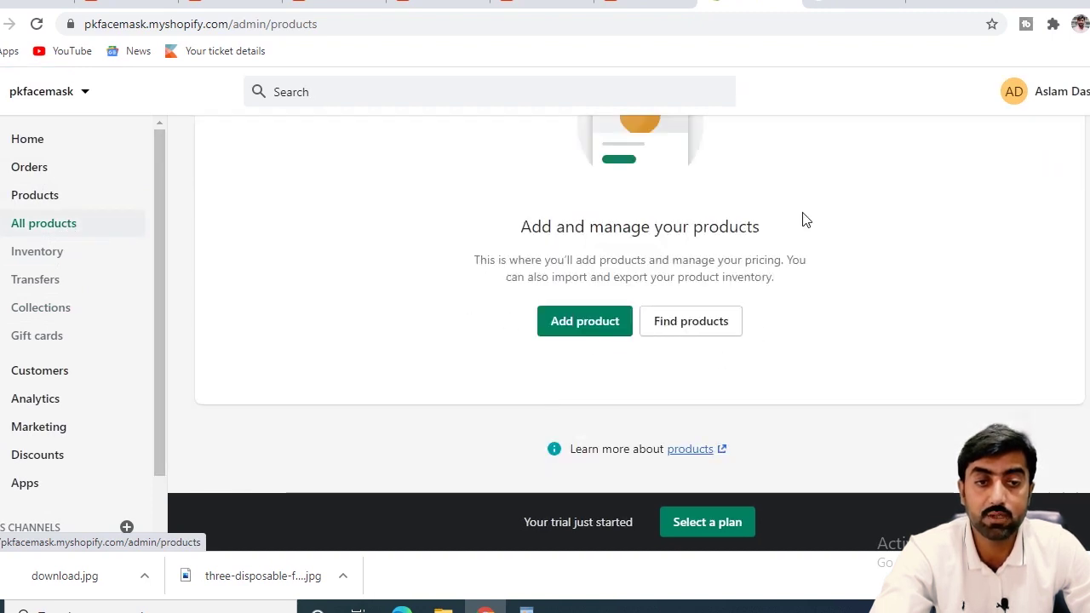
pyautogui.click(594, 327)
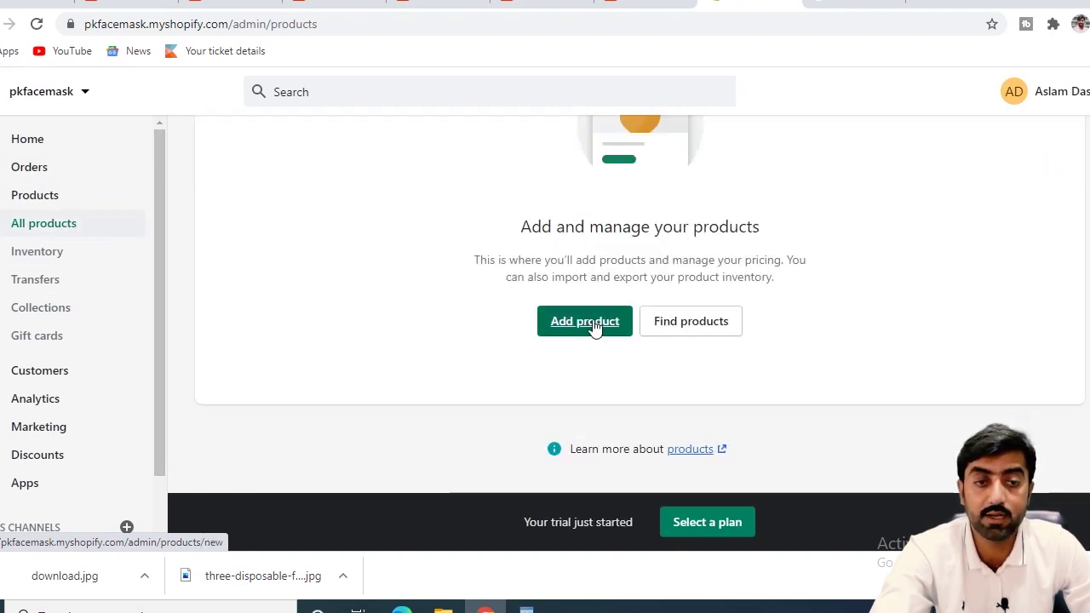
pyautogui.click(592, 328)
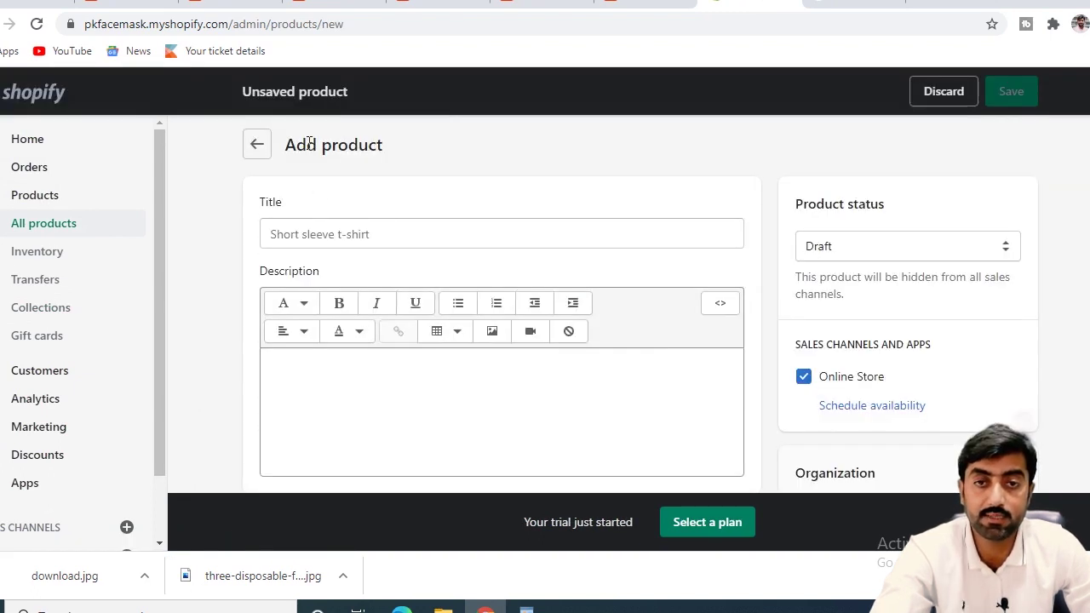
# Copy "Disposable Mondmasker Earloop Face Mouth Masks Mouth Mask Non-woven" from the AliExpress listing into the new Shopify product's title.
pyautogui.click(119, 5)
pyautogui.scroll(10, 496, 314)
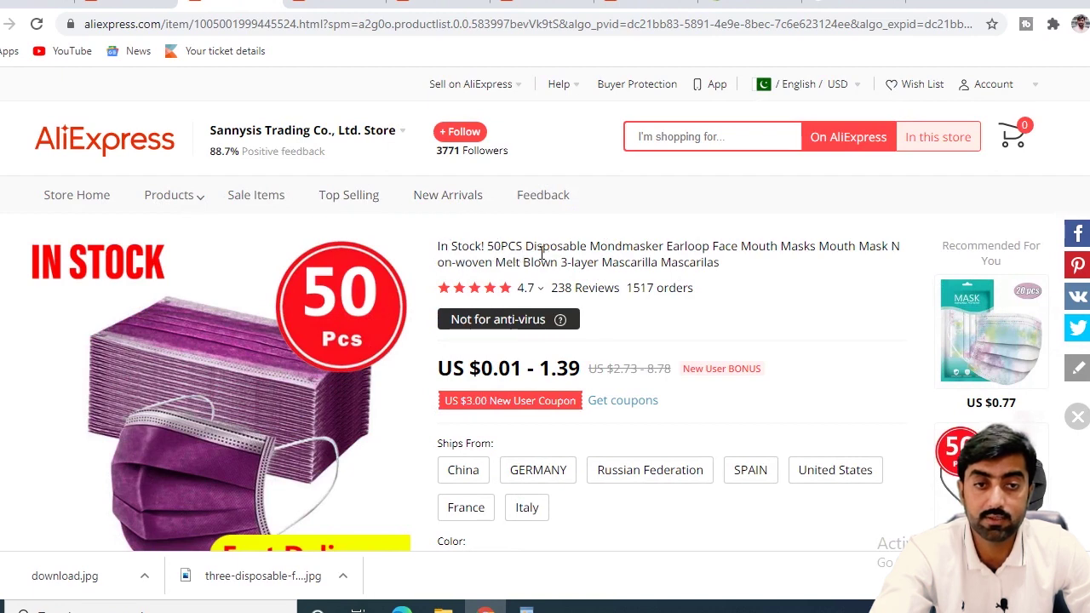
pyautogui.moveTo(525, 246); pyautogui.dragTo(853, 241)
pyautogui.moveTo(525, 246); pyautogui.dragTo(497, 264)
pyautogui.hotkey('ctrl', 'c')
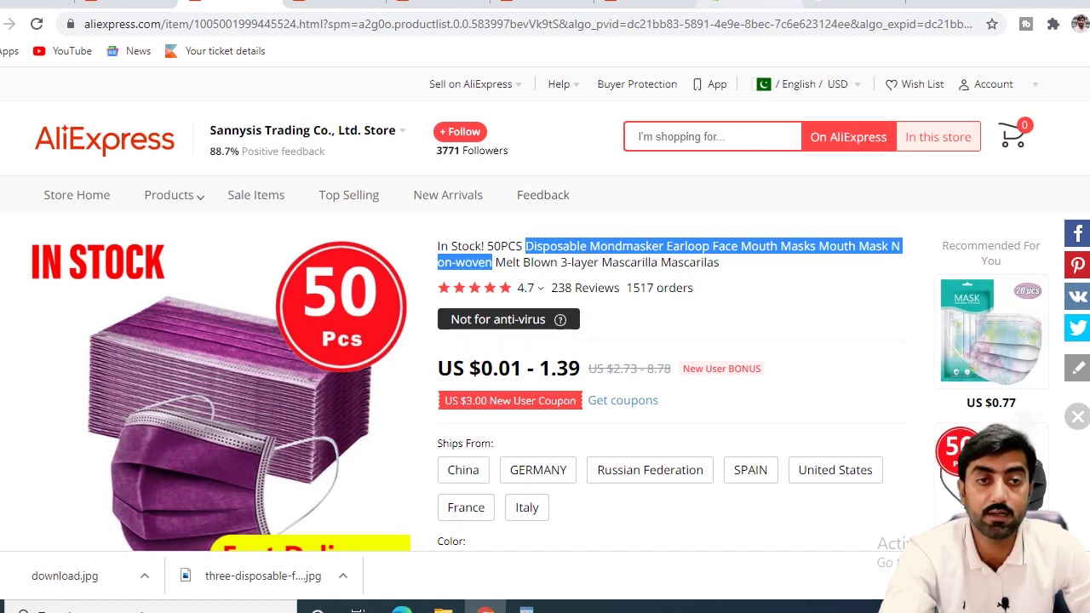
pyautogui.click(755, 4)
pyautogui.click(364, 246)
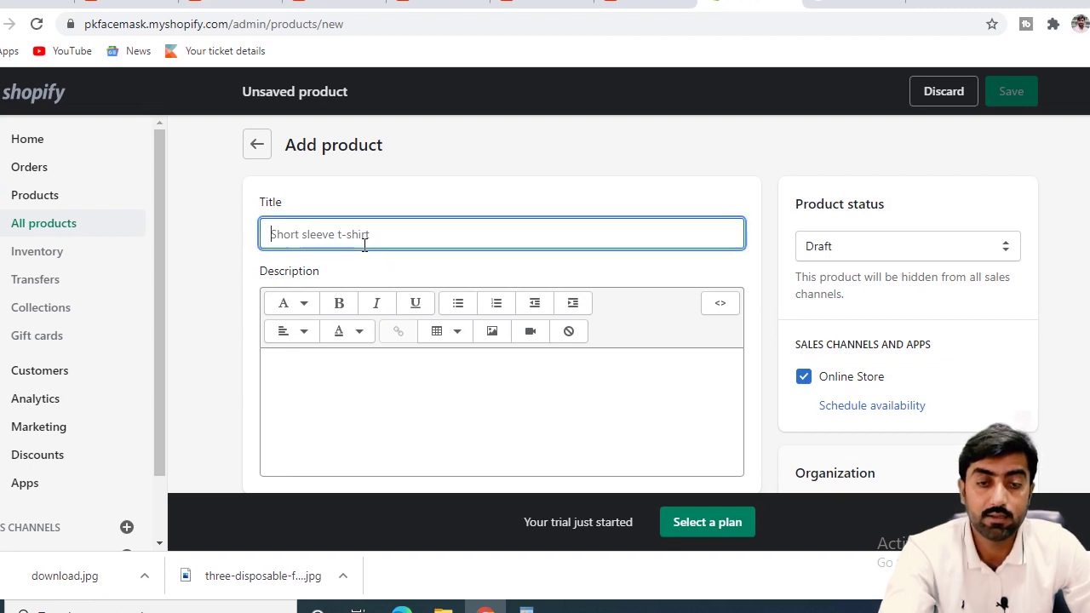
pyautogui.hotkey('ctrl', 'v')
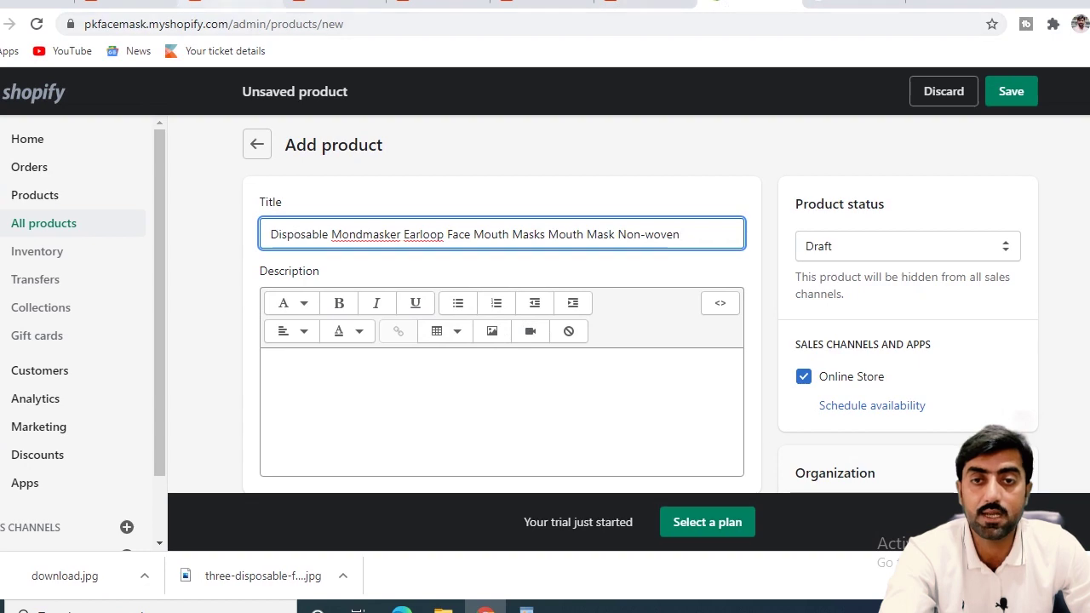
# Copy the full AliExpress listing title, from "In Stock! 50PCS" to "Mascarilas", into the Shopify product's description.
pyautogui.click(230, 4)
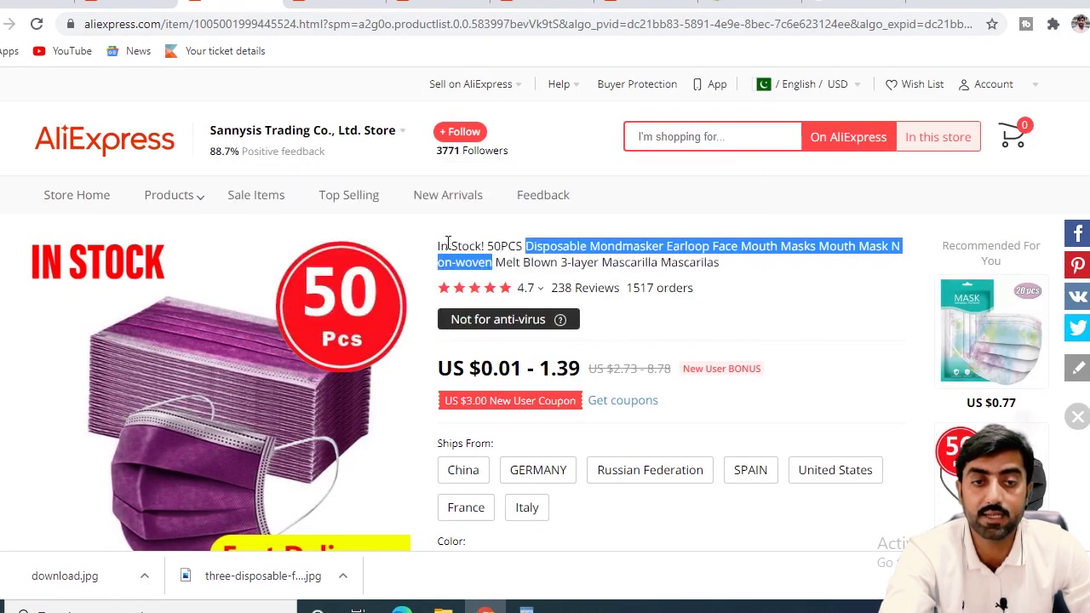
pyautogui.moveTo(440, 250); pyautogui.dragTo(749, 265)
pyautogui.hotkey('ctrl', 'c')
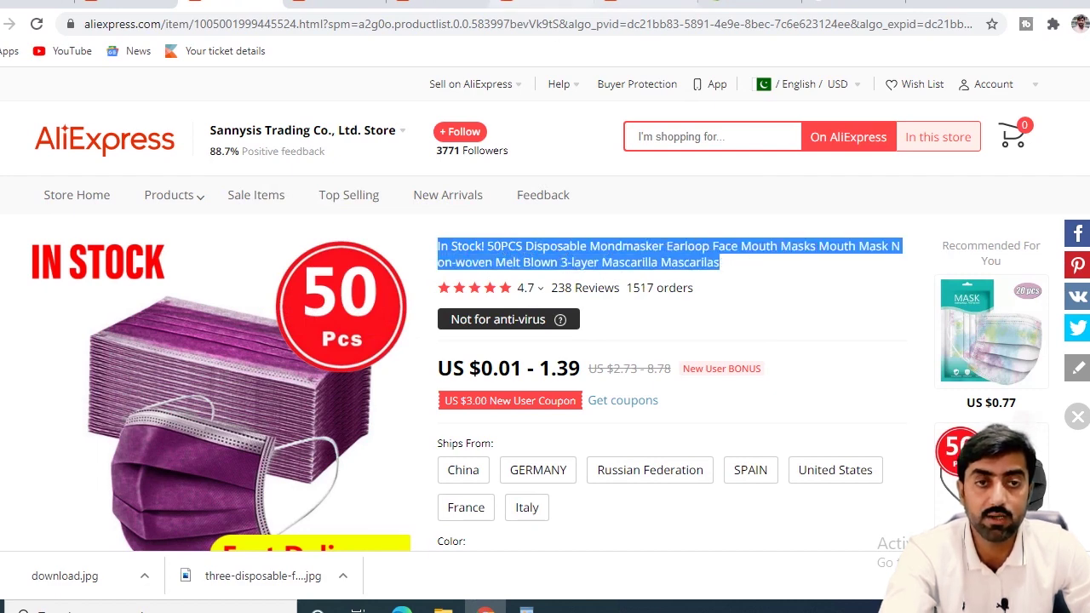
pyautogui.click(749, 4)
pyautogui.click(428, 386)
pyautogui.hotkey('ctrl', 'v')
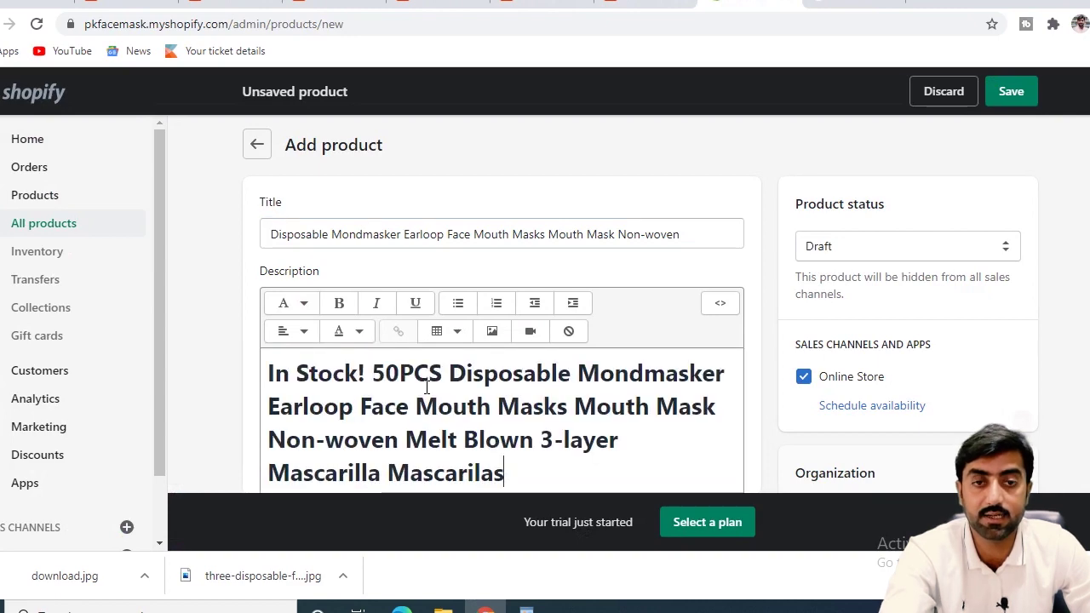
# Upload the disposable mask photo with the yellow background from the Downloads folder as the product's media.
pyautogui.scroll(-3, 463, 388)
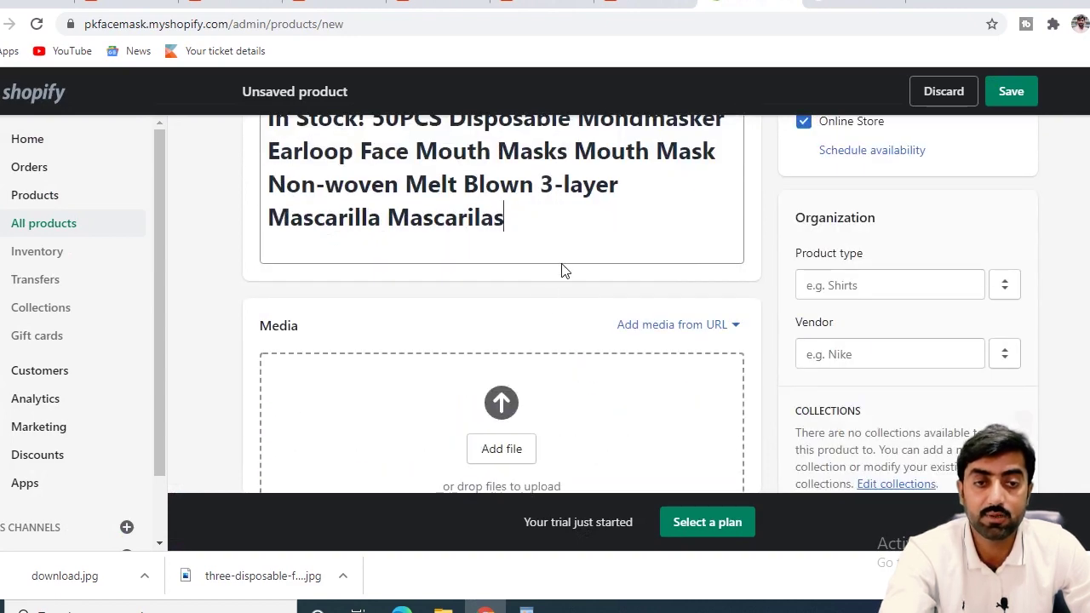
pyautogui.scroll(-1, 539, 239)
pyautogui.scroll(-1, 541, 240)
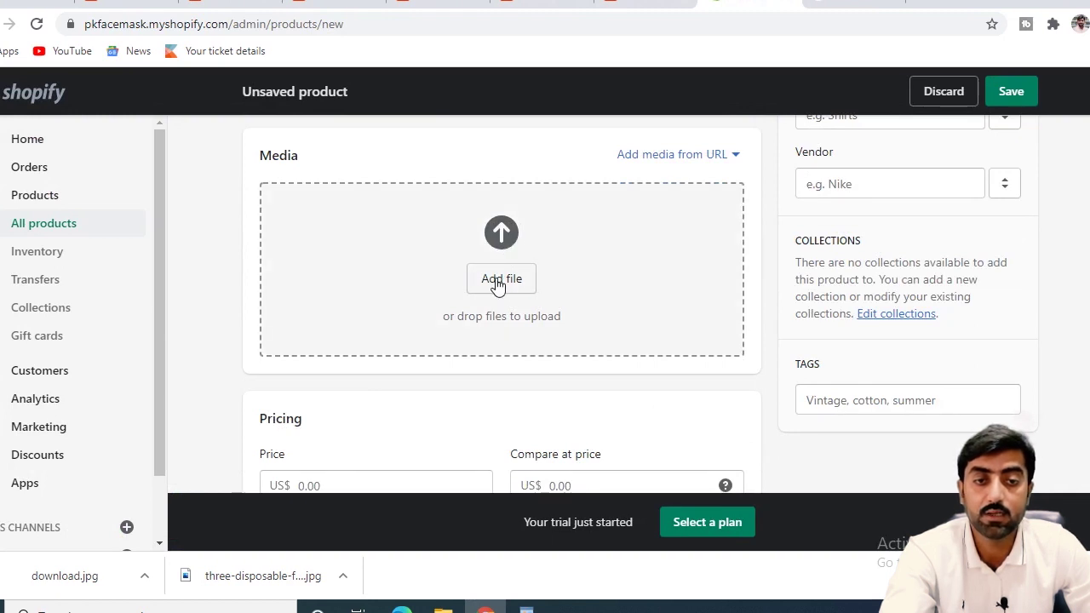
pyautogui.click(498, 285)
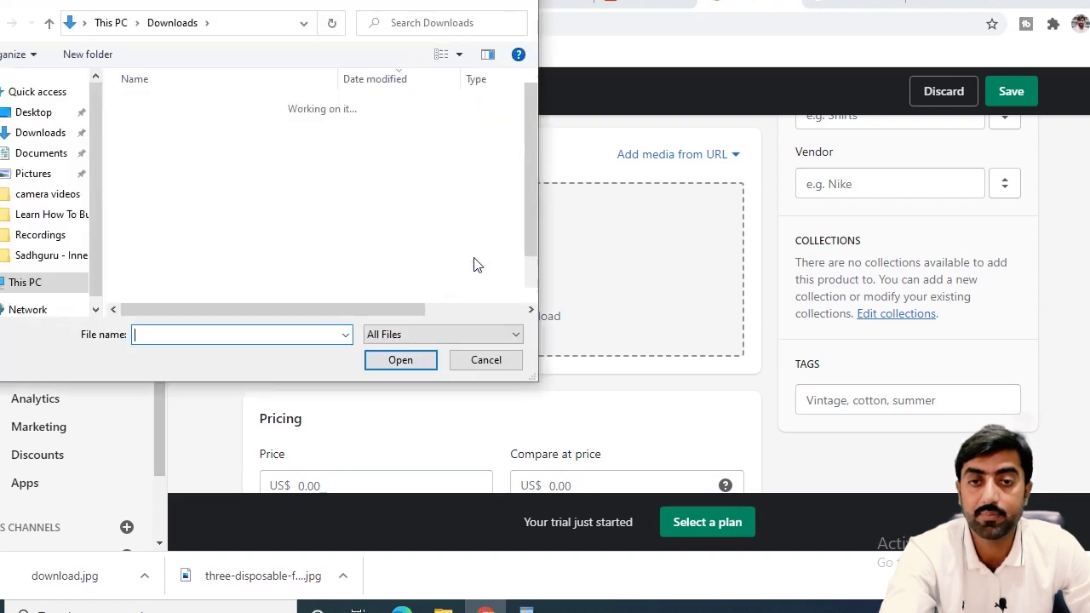
pyautogui.doubleClick(238, 146)
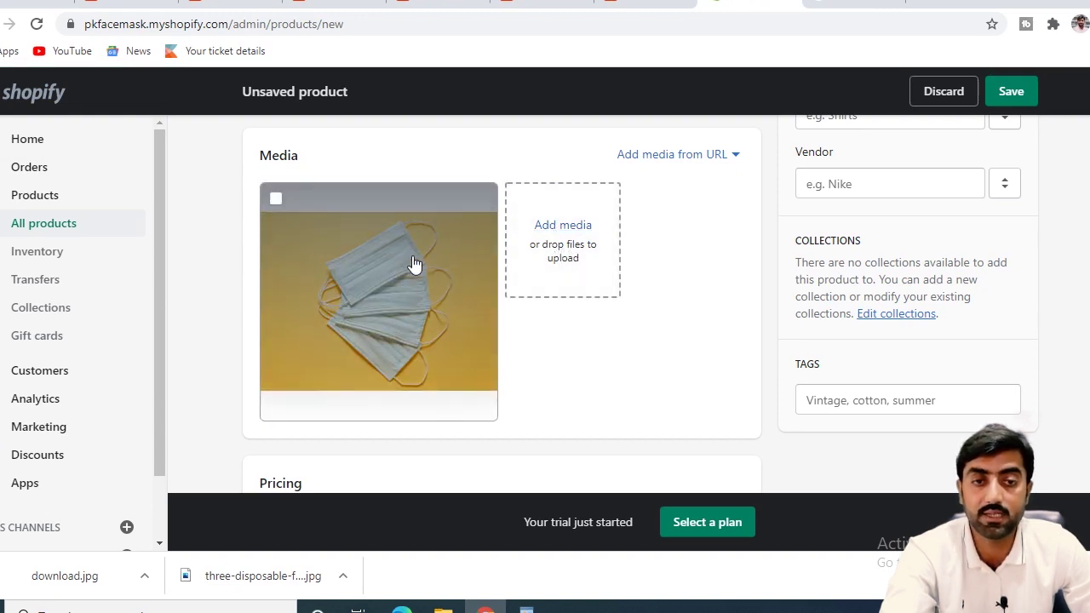
# Set the product's price to US$ 0.1 and its compare-at price to US$ 2.99.
pyautogui.scroll(-1, 629, 311)
pyautogui.scroll(-3, 634, 308)
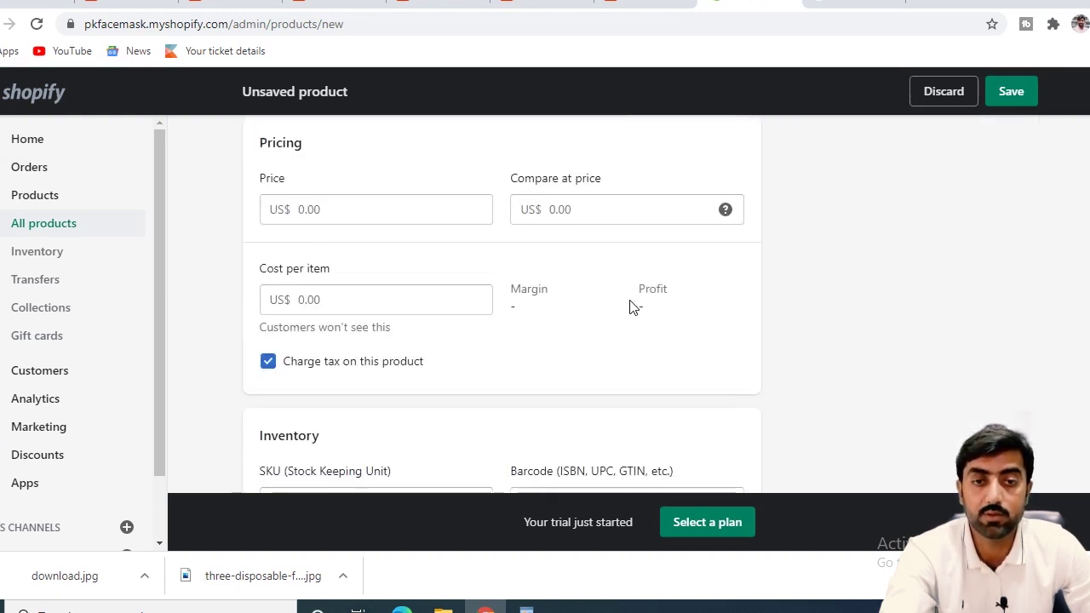
pyautogui.scroll(5, 596, 298)
pyautogui.scroll(-4, 525, 332)
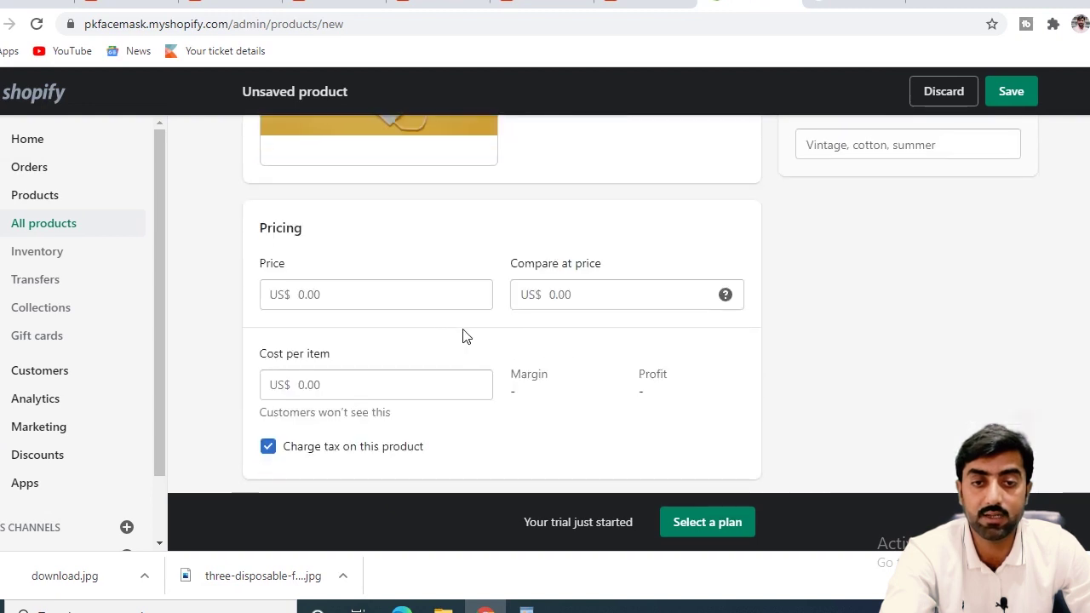
pyautogui.click(323, 296)
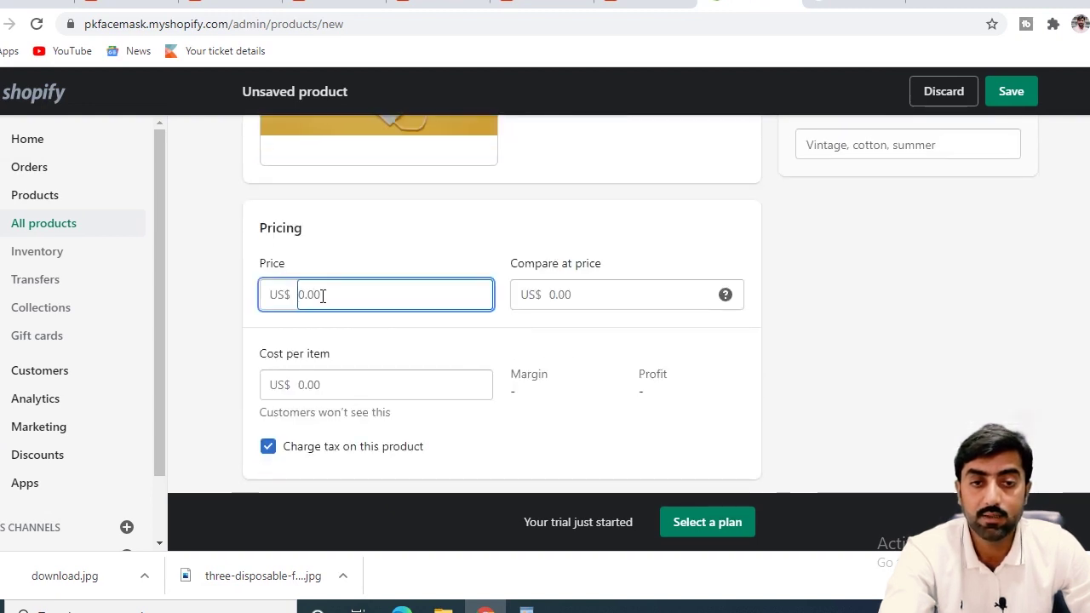
pyautogui.write('0.1')
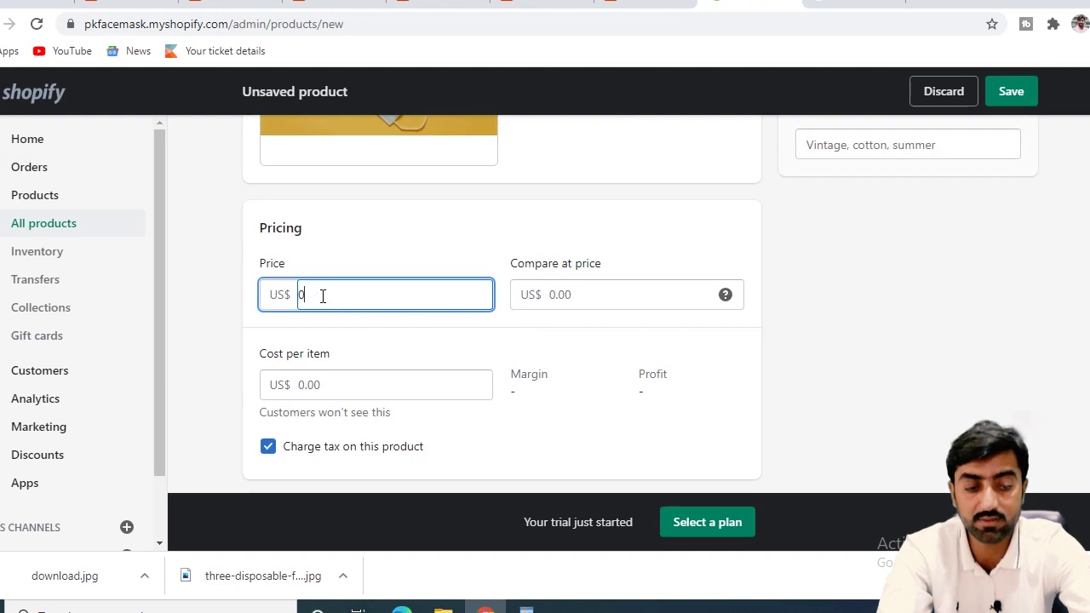
pyautogui.scroll(-1, 346, 209)
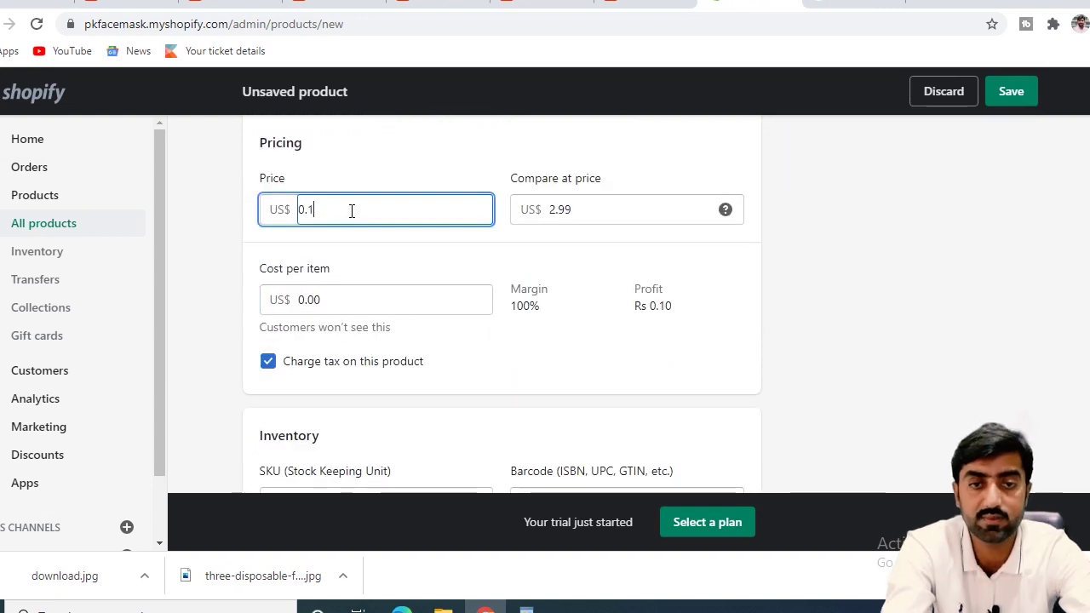
# Set the cost per item to US$ 0.05 and turn off charging tax on the product.
pyautogui.click(366, 309)
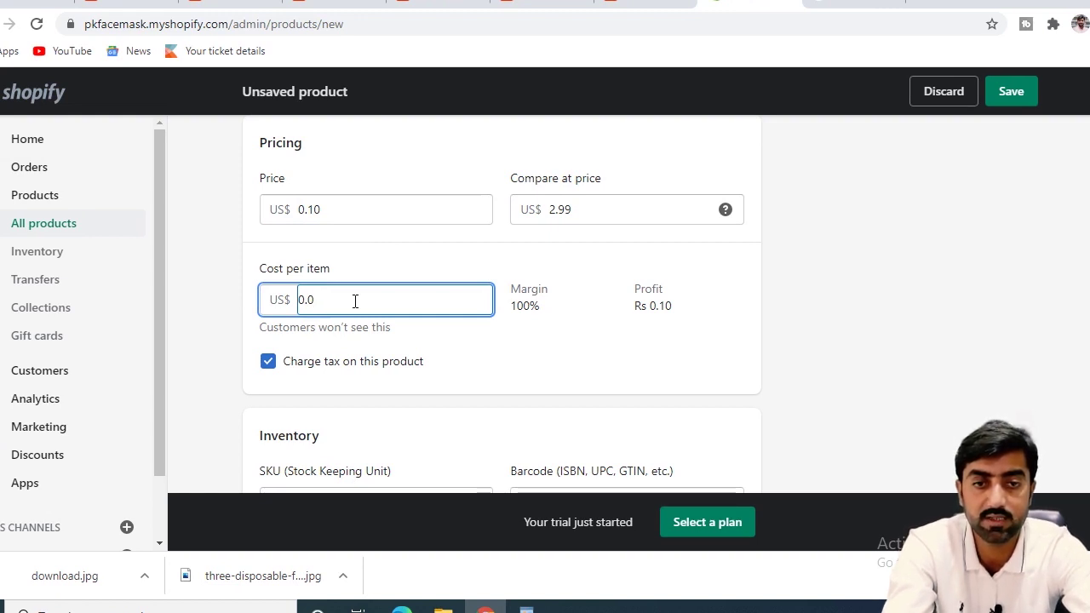
pyautogui.write('1')
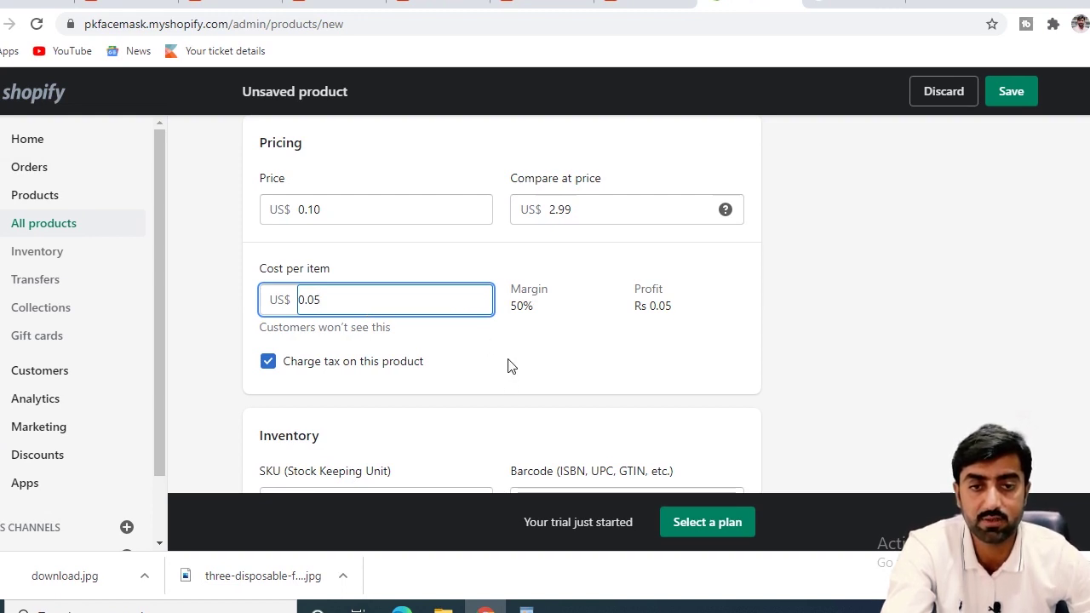
pyautogui.scroll(-1, 507, 366)
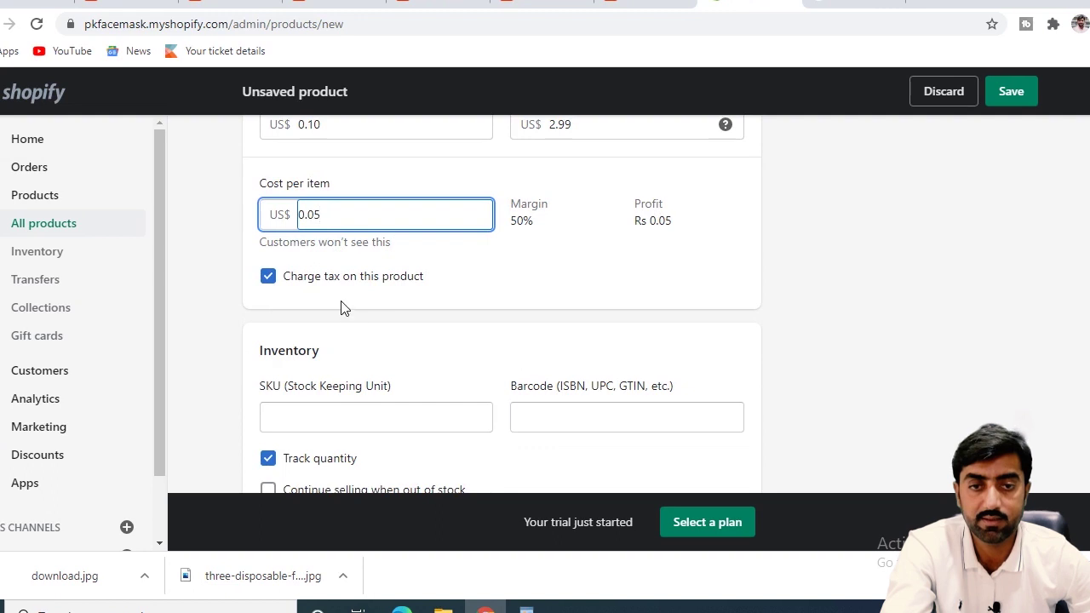
pyautogui.click(269, 282)
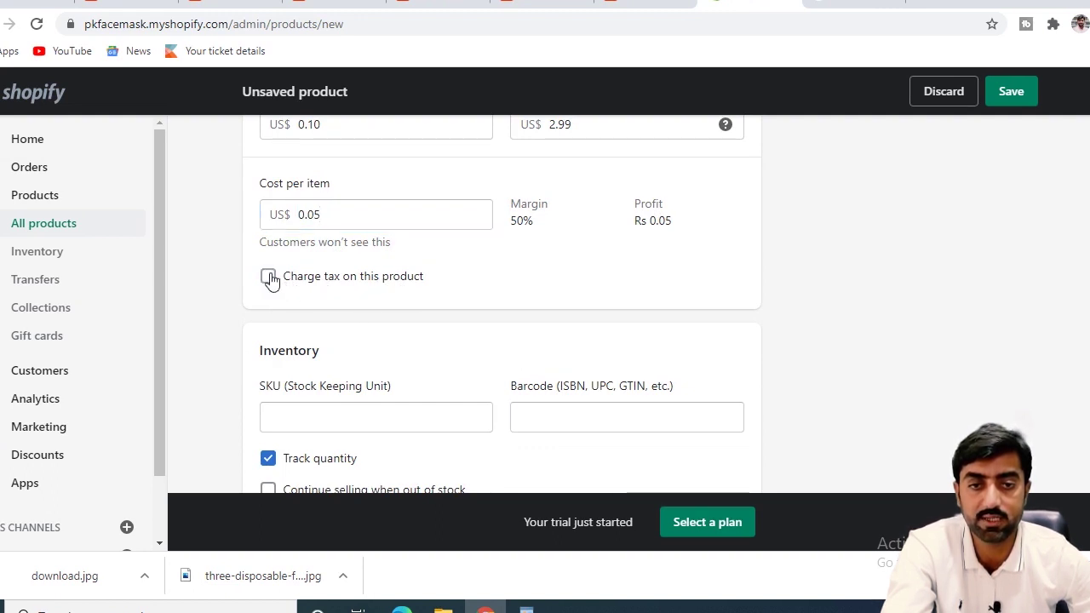
# Enter 123 as the product's SKU and set the available quantity to 500.
pyautogui.scroll(-1, 490, 296)
pyautogui.click(332, 334)
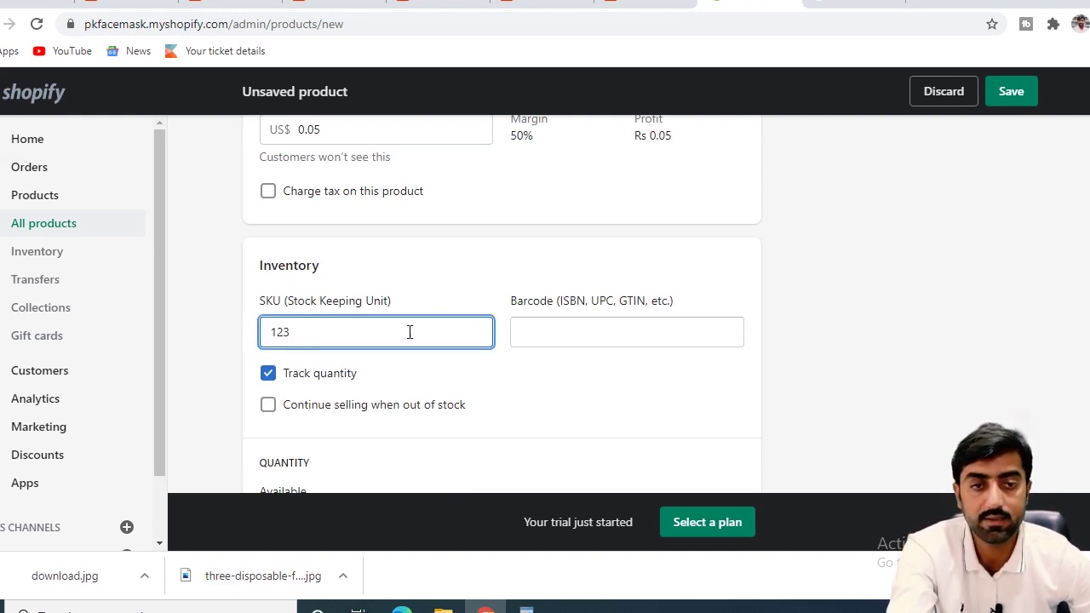
pyautogui.scroll(-2, 516, 383)
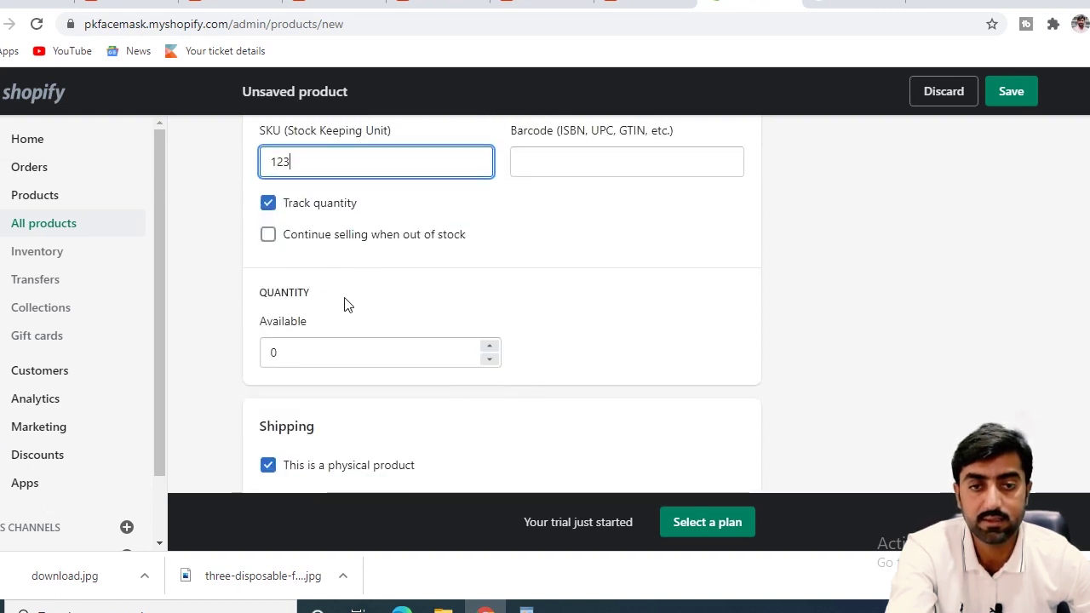
pyautogui.click(312, 362)
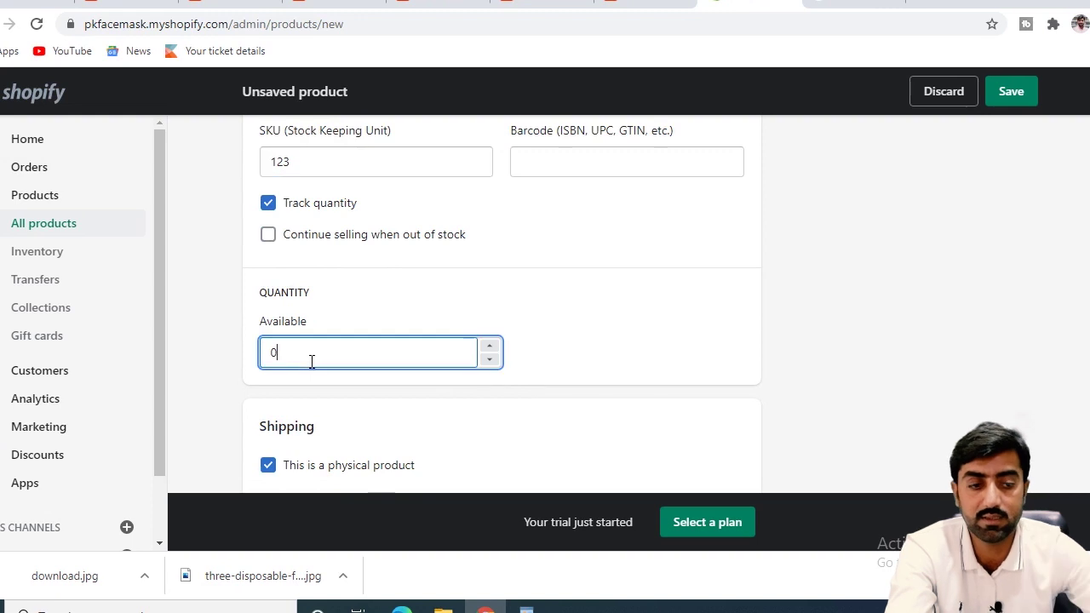
pyautogui.press('BackSpace')
pyautogui.write('500')
# Set the product's country/region of origin to United States in the customs information.
pyautogui.scroll(-2, 644, 394)
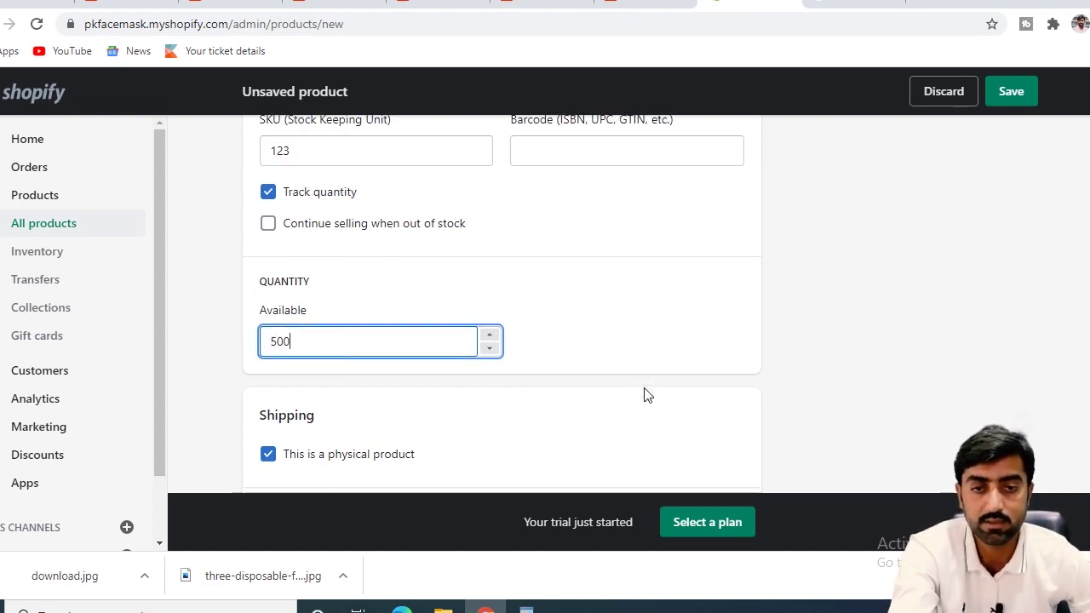
pyautogui.scroll(-1, 369, 317)
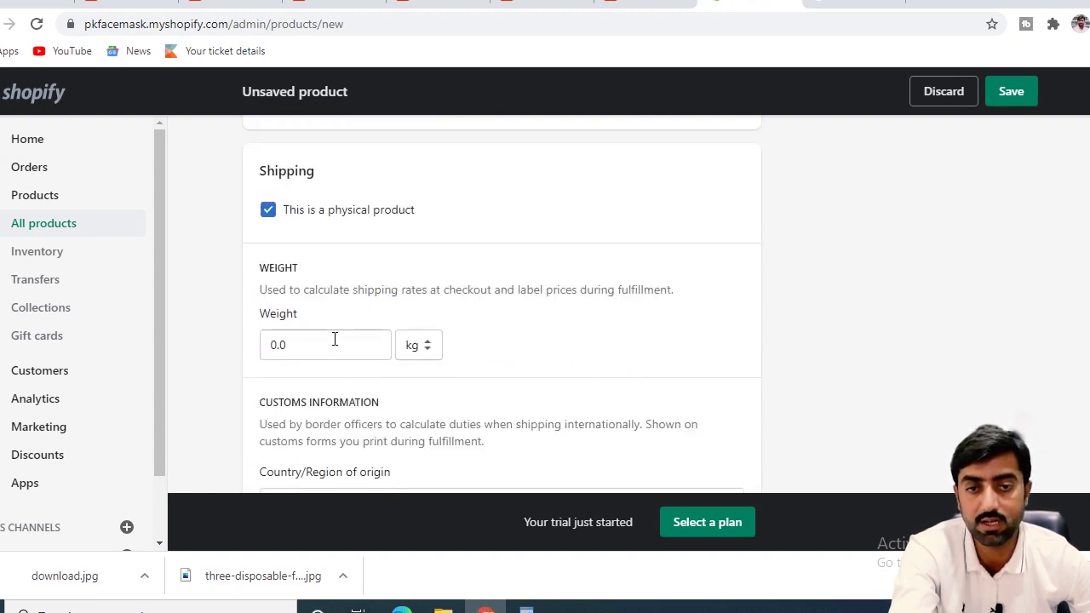
pyautogui.scroll(-1, 336, 342)
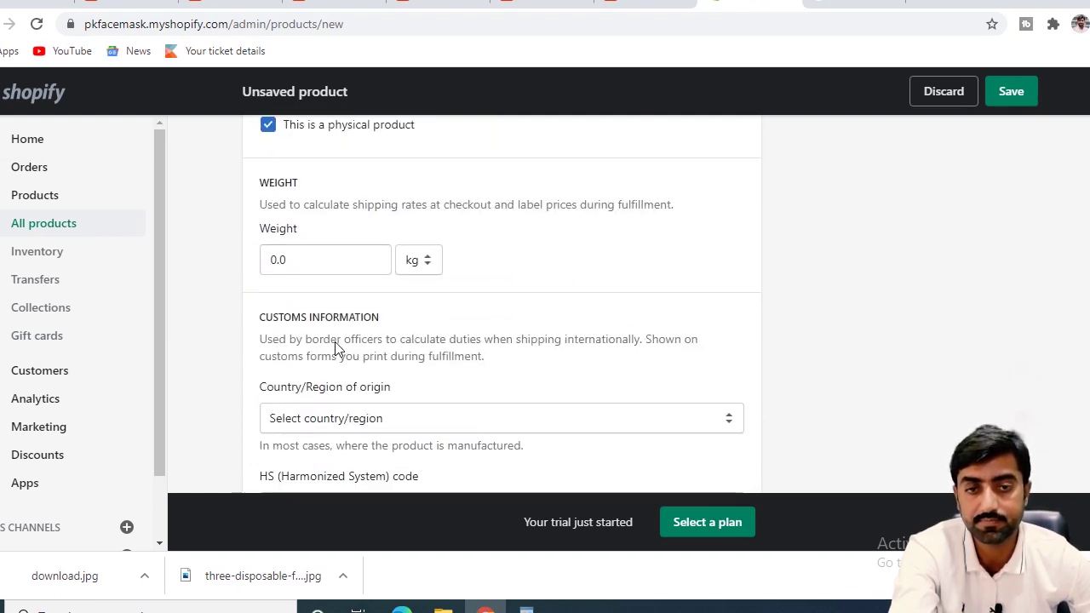
pyautogui.click(322, 265)
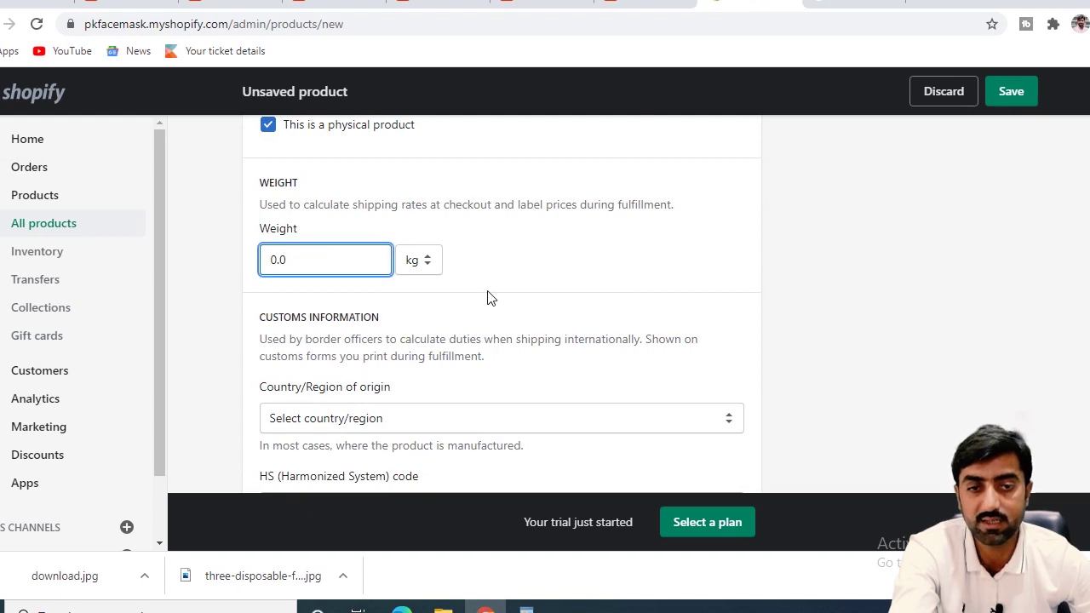
pyautogui.click(456, 308)
pyautogui.scroll(-1, 455, 311)
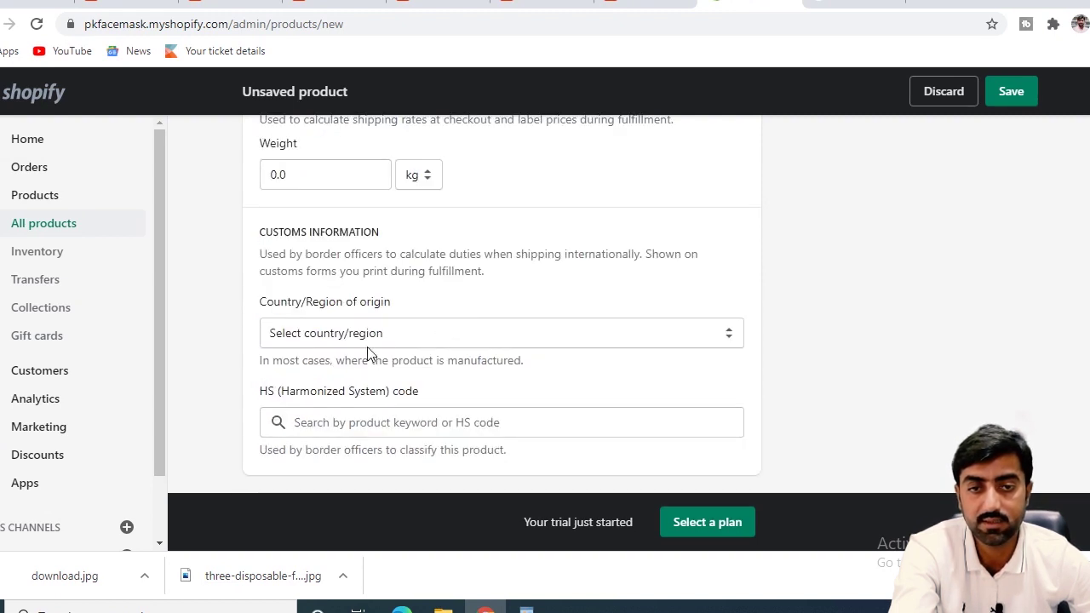
pyautogui.click(430, 340)
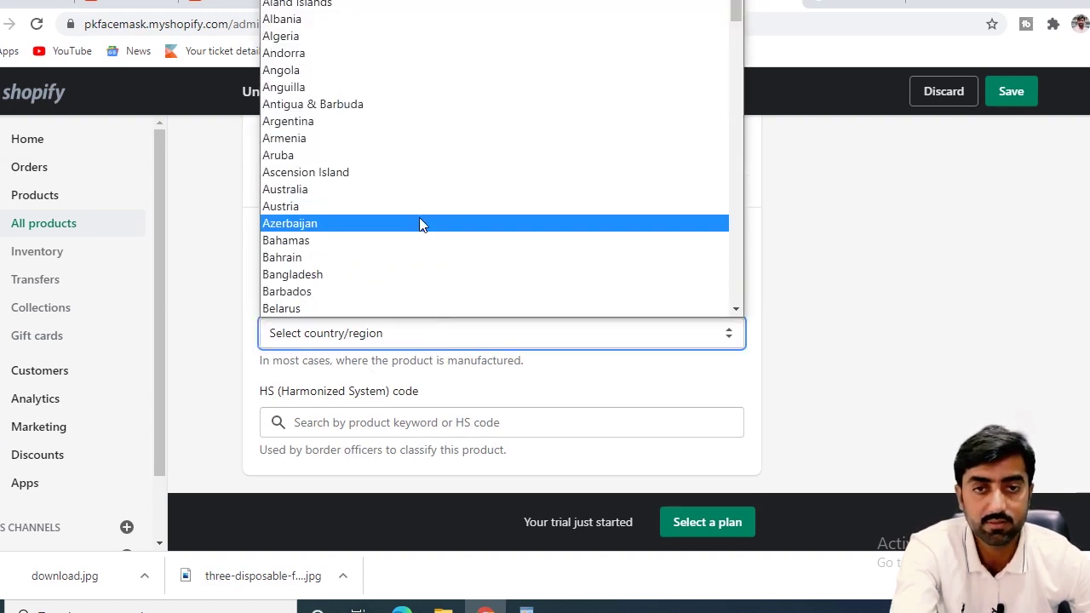
pyautogui.press('u')
pyautogui.press('u')
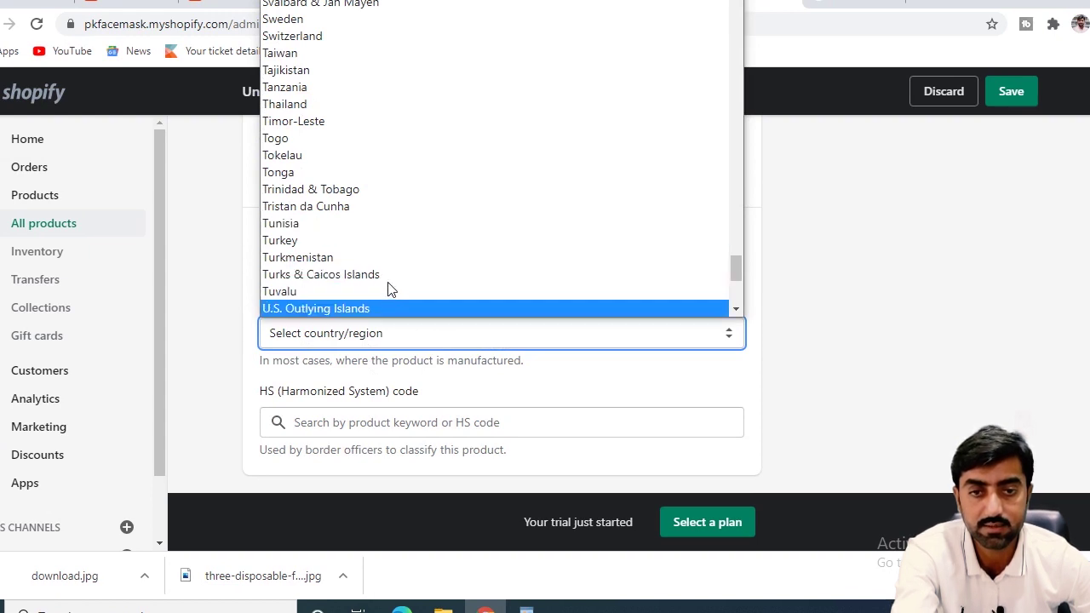
pyautogui.press('u')
pyautogui.press('u')
pyautogui.press('u')
pyautogui.press('u')
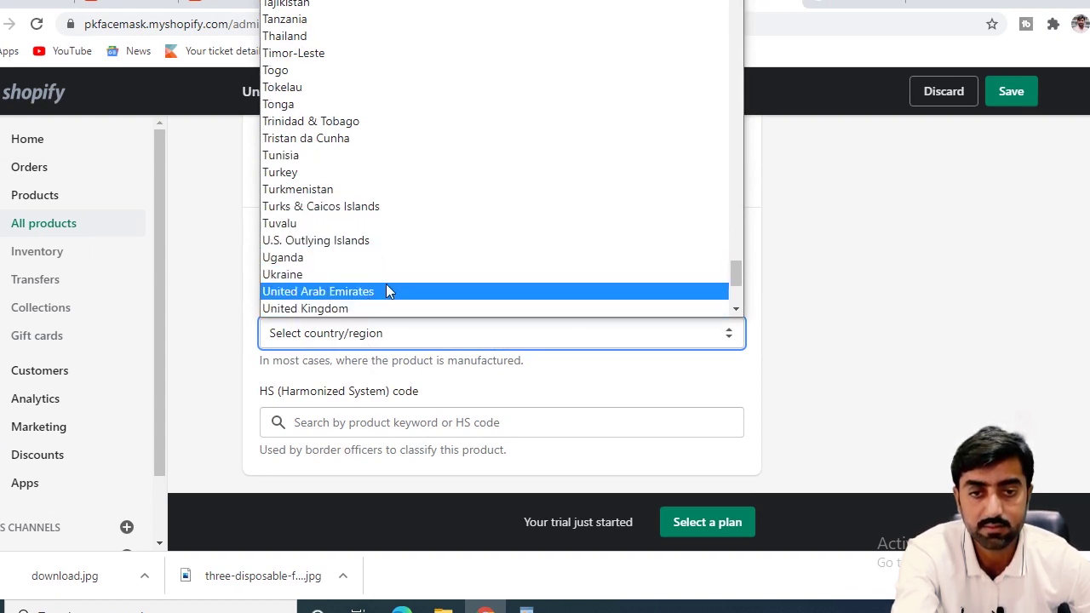
pyautogui.press('u')
pyautogui.click(336, 310)
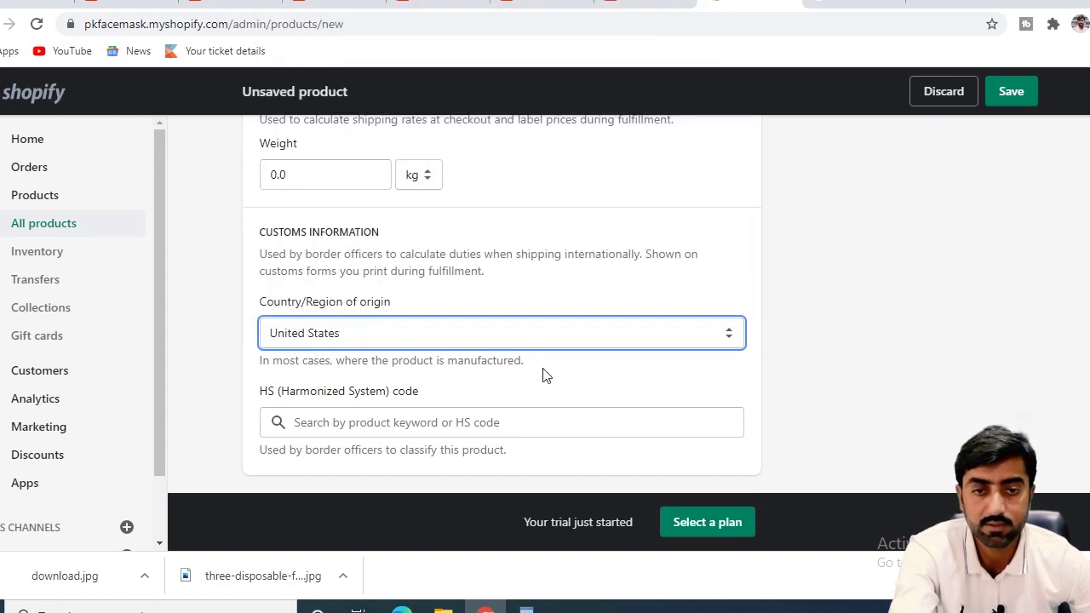
# Enable multiple options for the product and set the first variant option to Color.
pyautogui.scroll(-3, 582, 384)
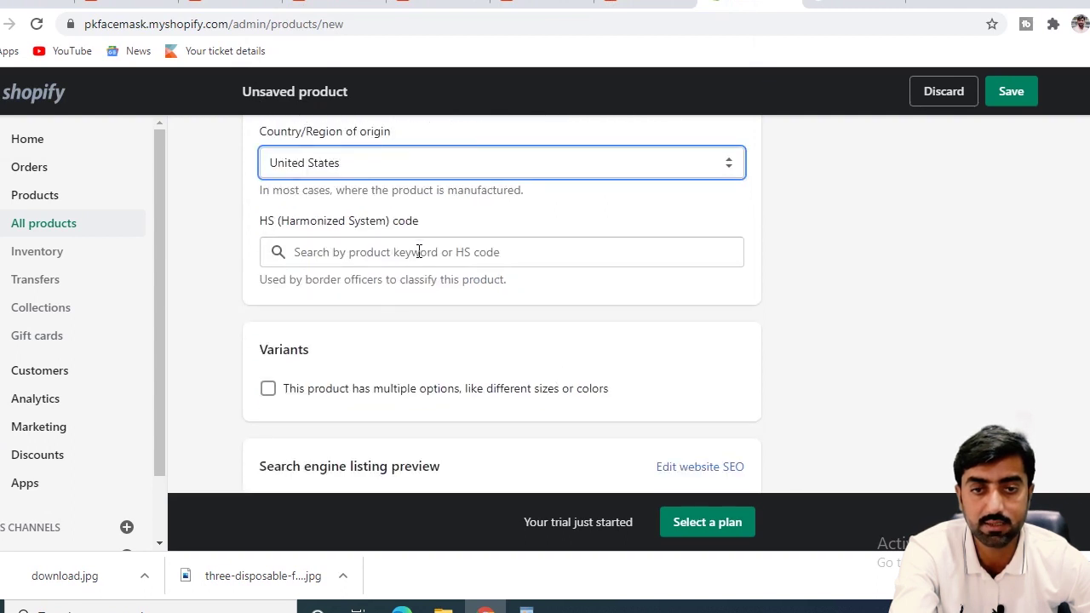
pyautogui.scroll(-3, 408, 262)
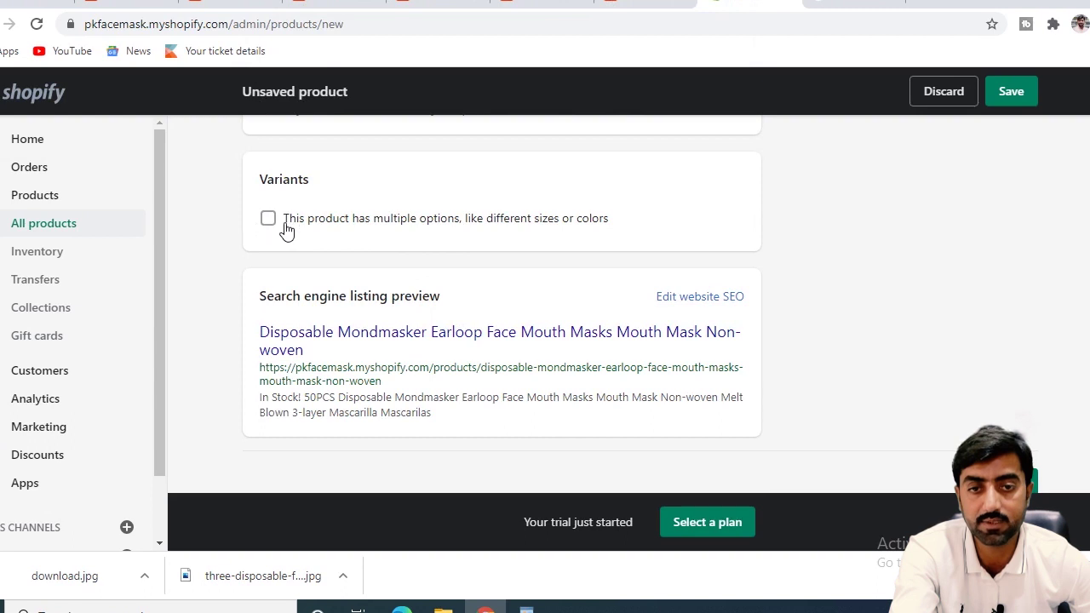
pyautogui.click(269, 220)
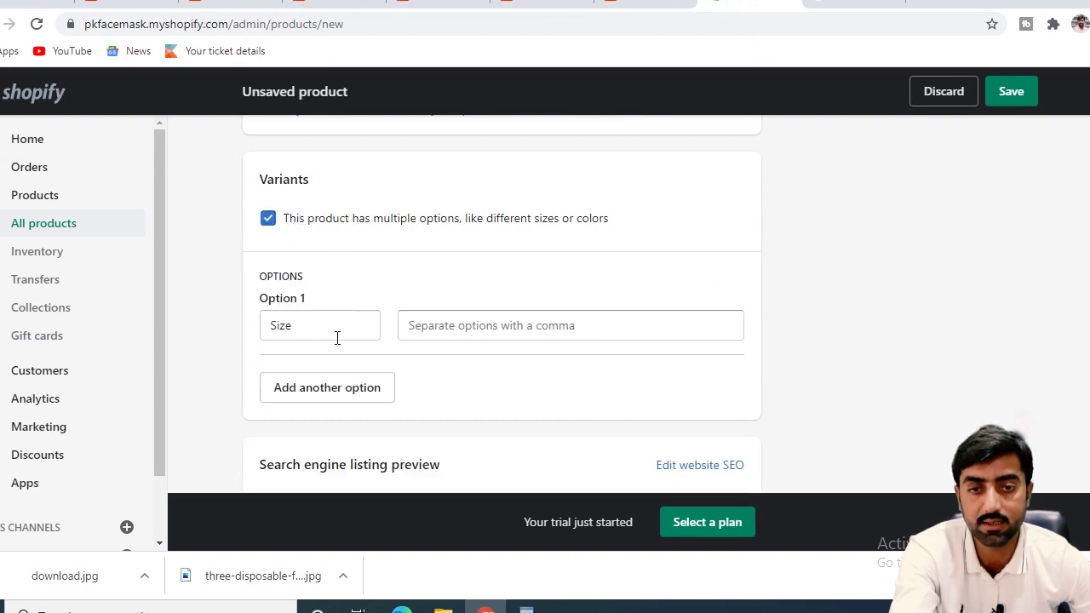
pyautogui.click(308, 329)
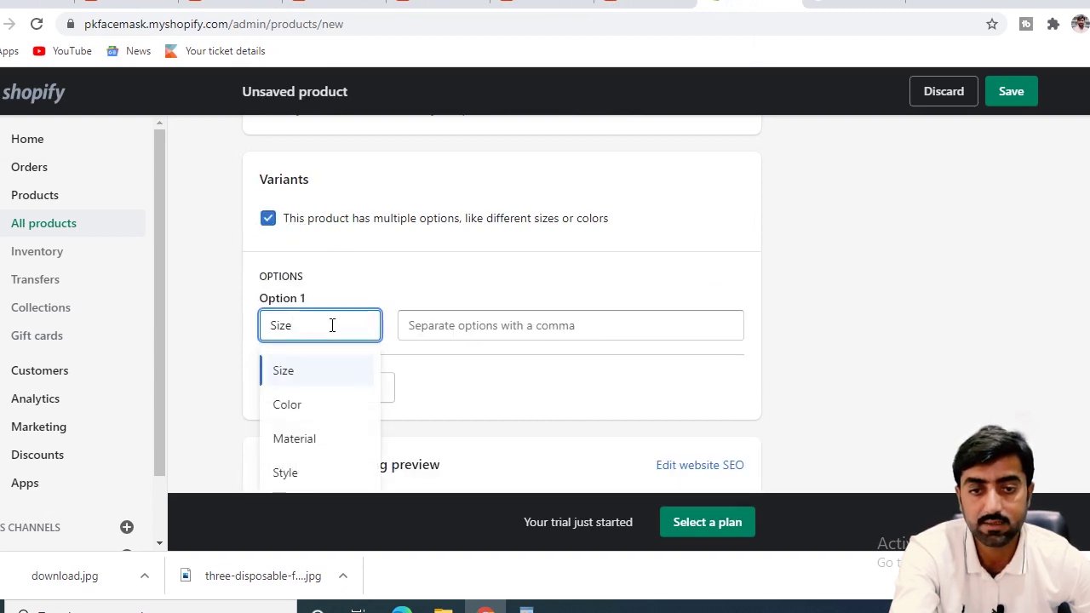
pyautogui.click(299, 405)
# Add black, blue and red as the values of the Color option.
pyautogui.click(475, 325)
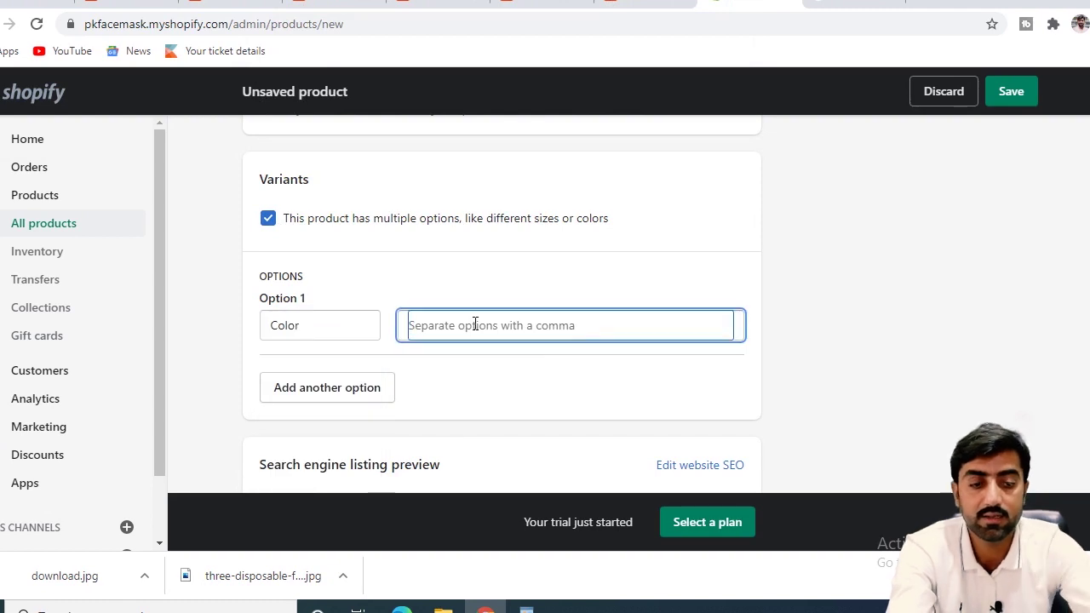
pyautogui.write('bl')
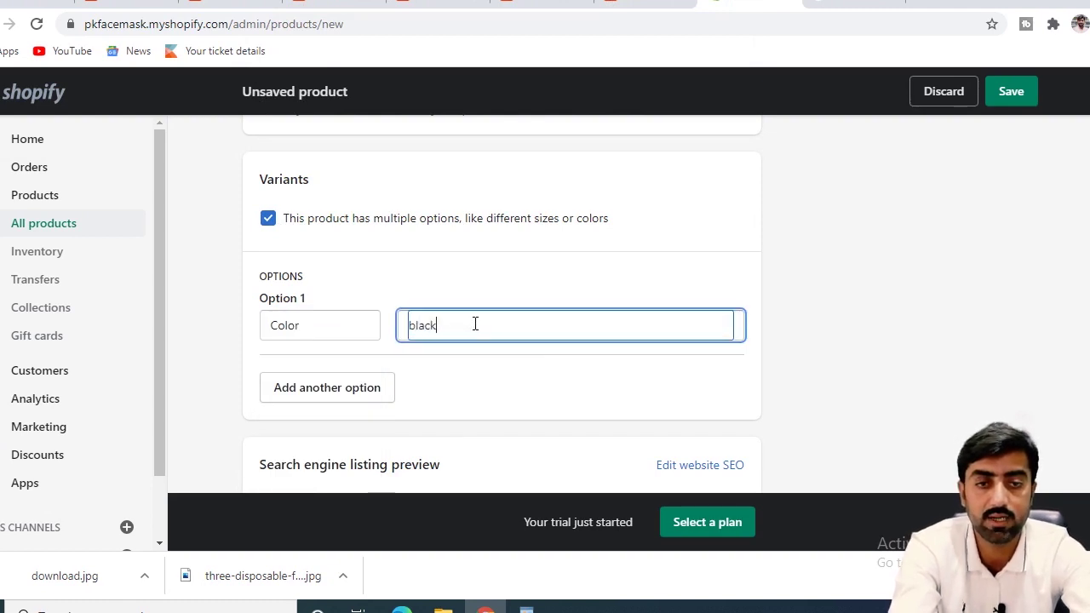
pyautogui.write('ack')
pyautogui.press('Return')
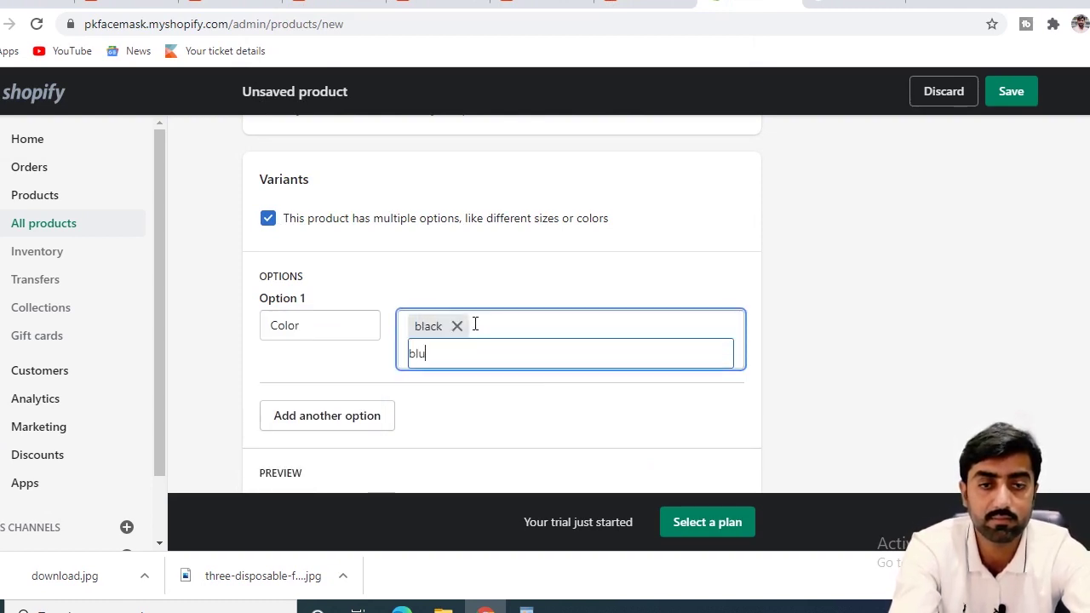
pyautogui.write('blud')
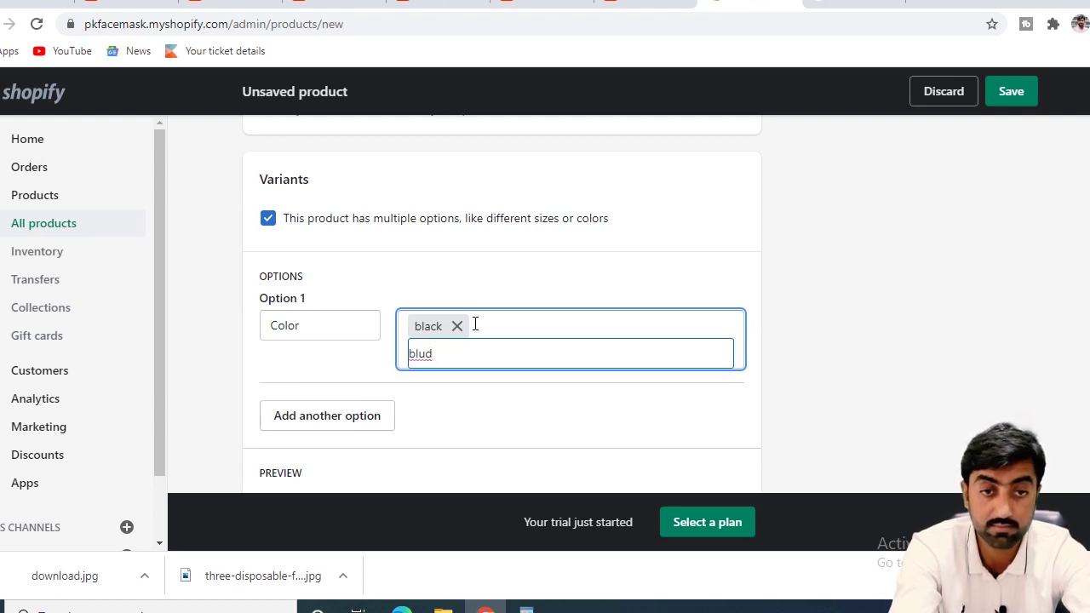
pyautogui.press('BackSpace')
pyautogui.write('e')
pyautogui.press('Return')
pyautogui.write('red')
pyautogui.press('Return')
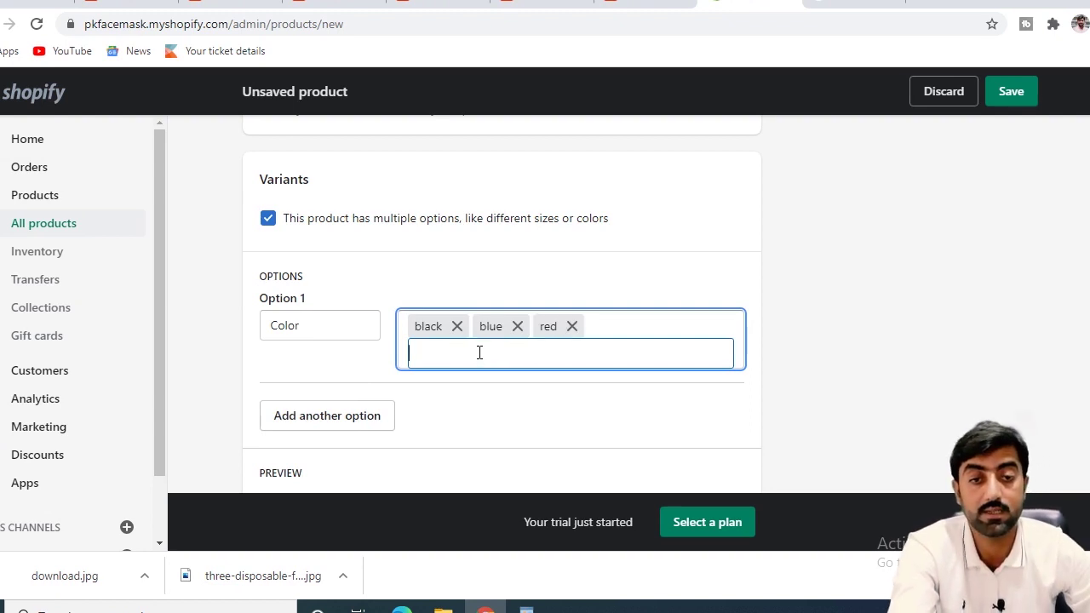
# Set the blue variant's quantity to 100.
pyautogui.scroll(-3, 603, 406)
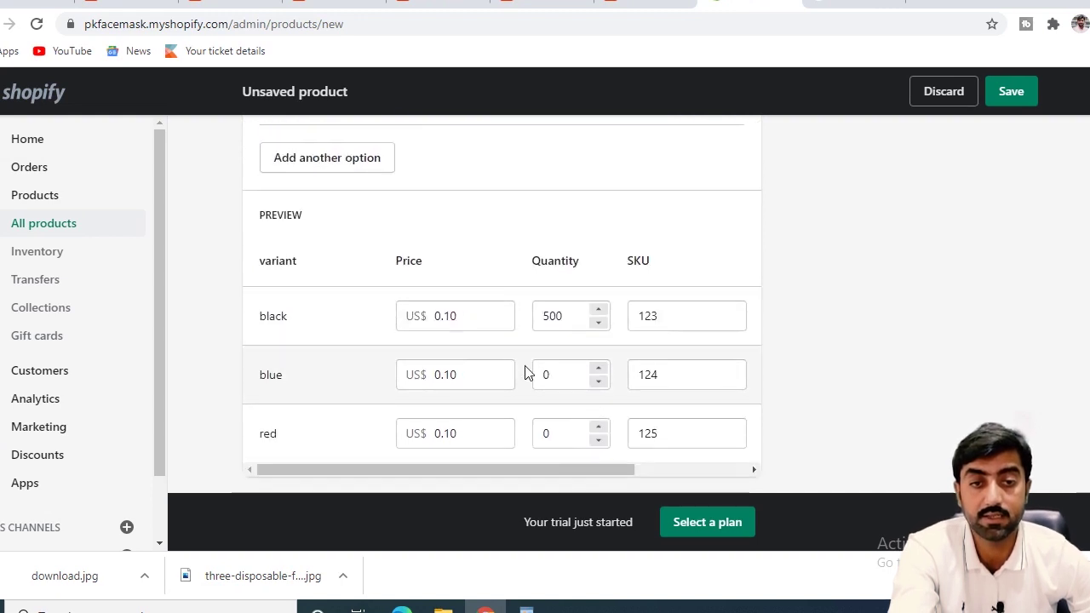
pyautogui.scroll(-1, 525, 370)
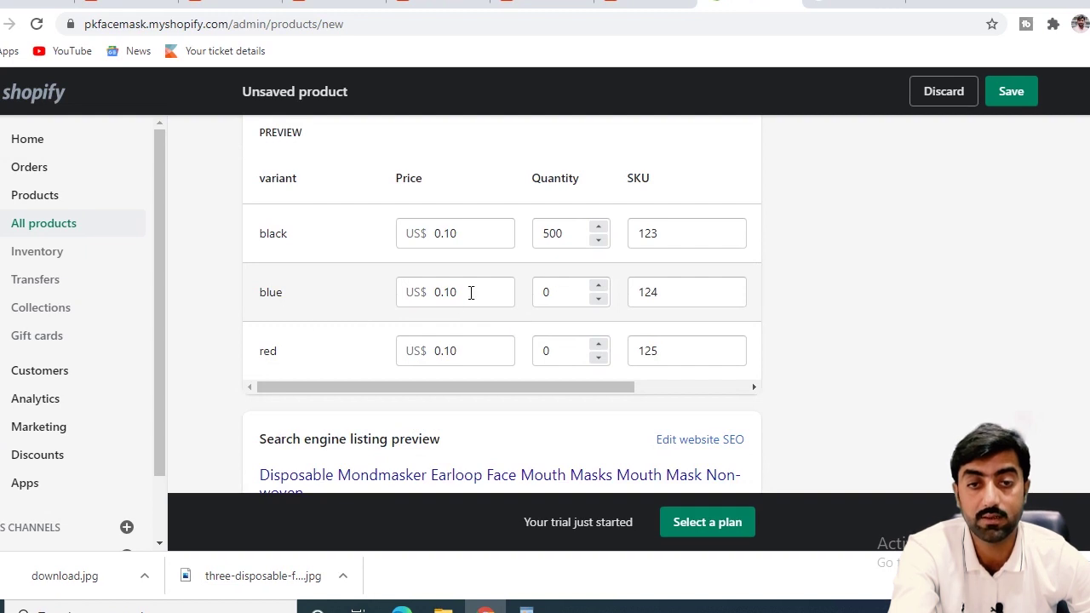
pyautogui.click(567, 295)
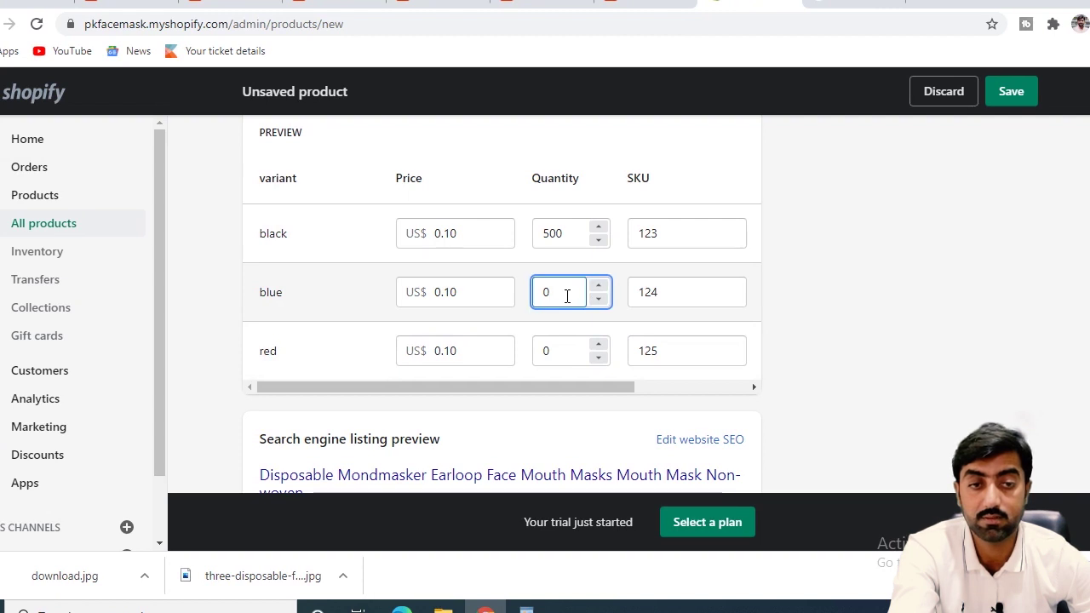
pyautogui.press('BackSpace')
pyautogui.write('100')
pyautogui.click(557, 351)
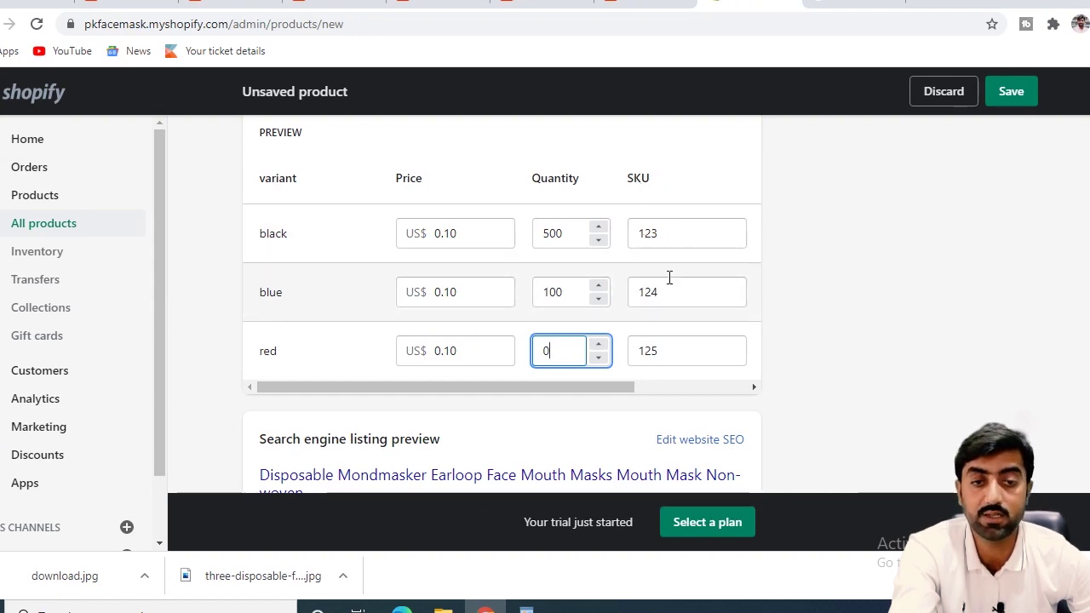
# Enter mask as the product type in the product's organization details.
pyautogui.scroll(-2, 748, 372)
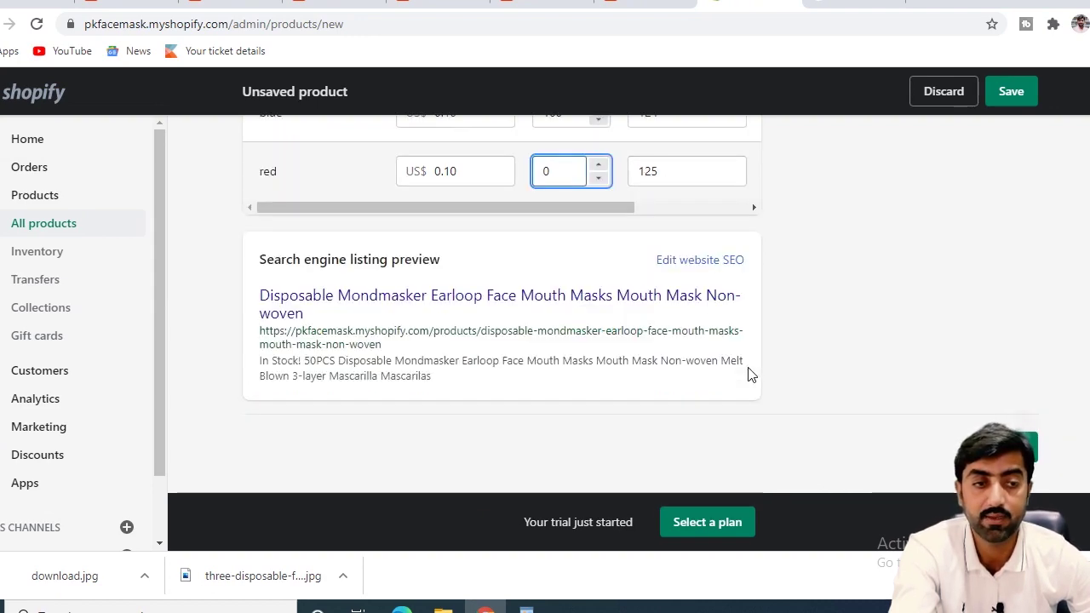
pyautogui.scroll(15, 749, 375)
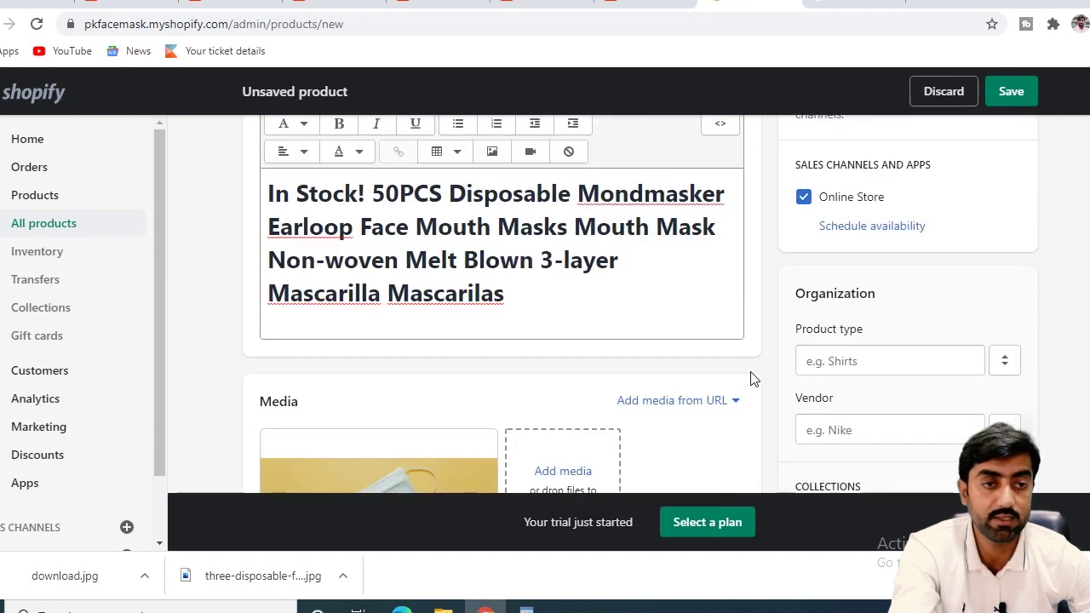
pyautogui.scroll(-2, 746, 353)
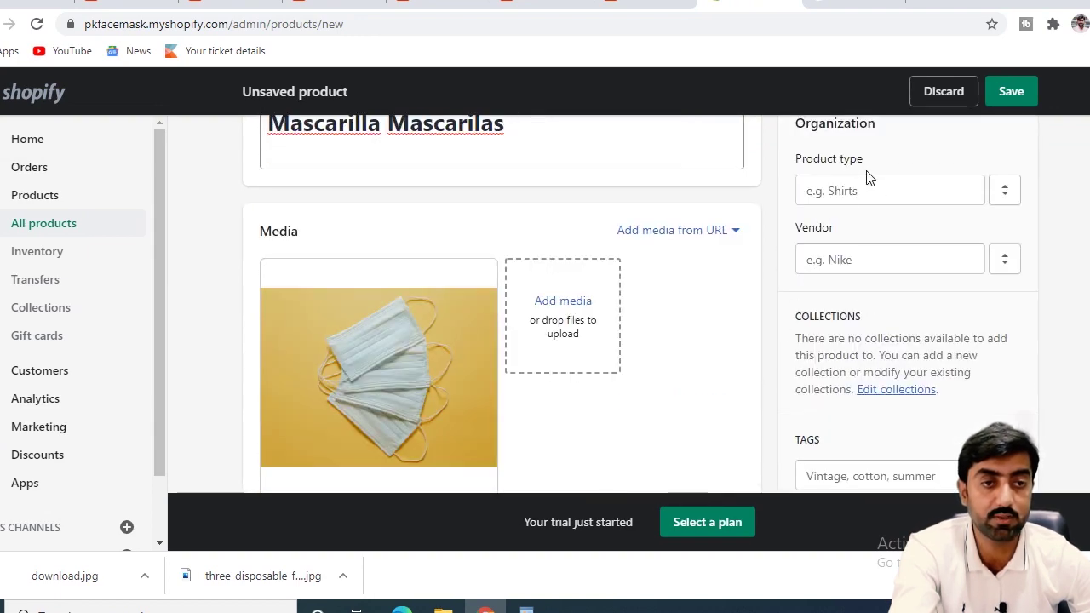
pyautogui.click(838, 191)
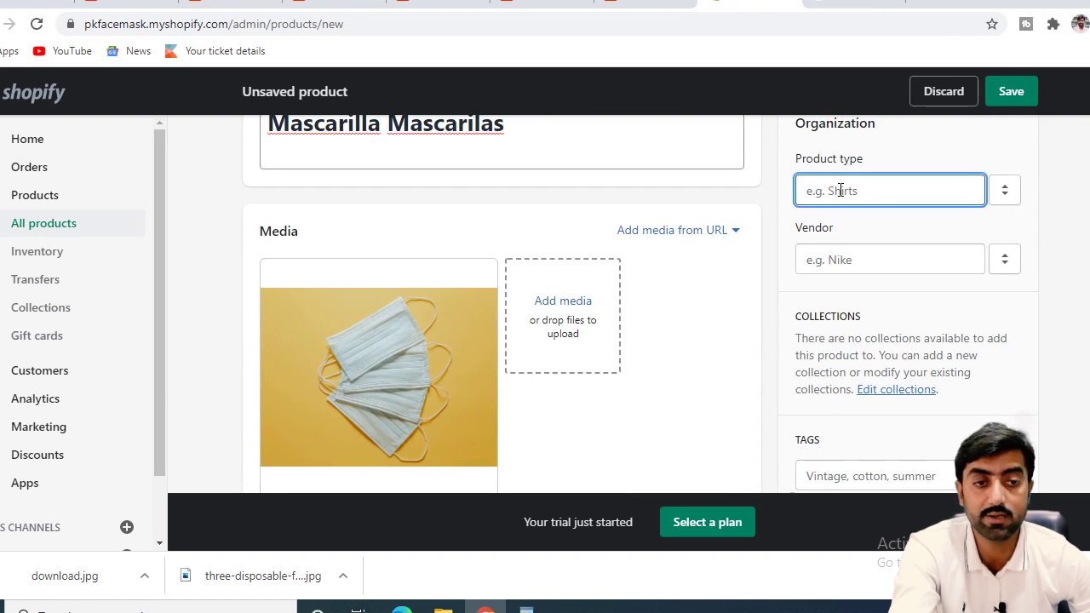
pyautogui.write('mask')
pyautogui.click(860, 232)
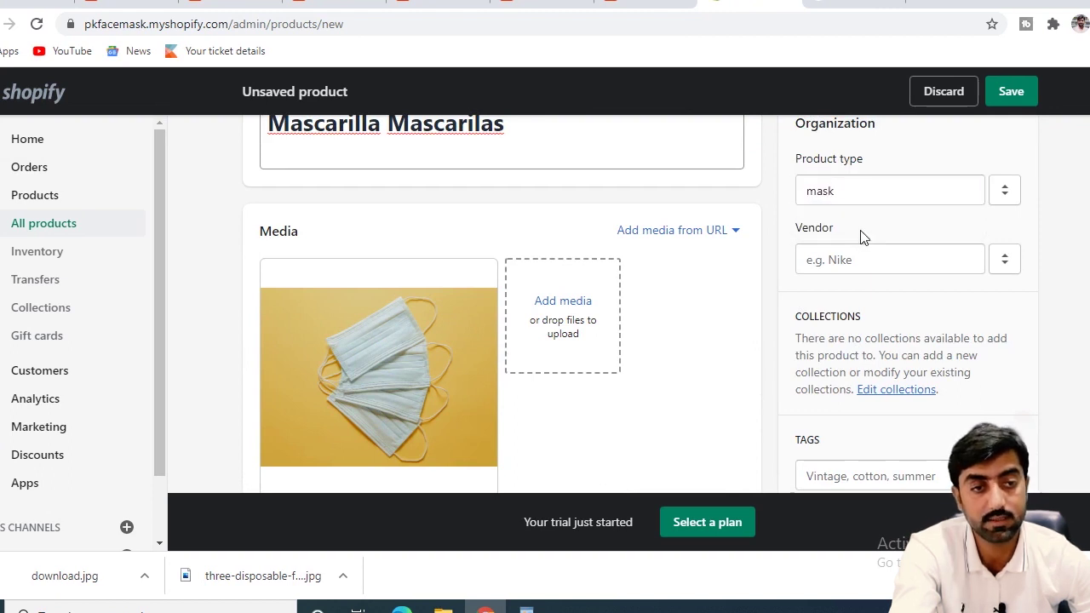
pyautogui.click(871, 258)
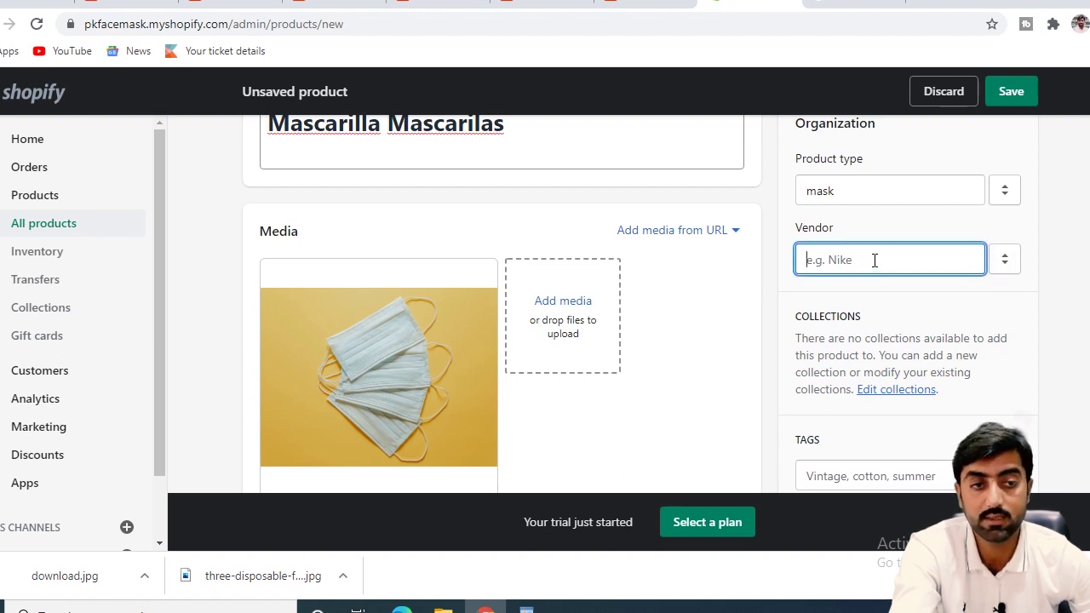
pyautogui.scroll(-1, 874, 260)
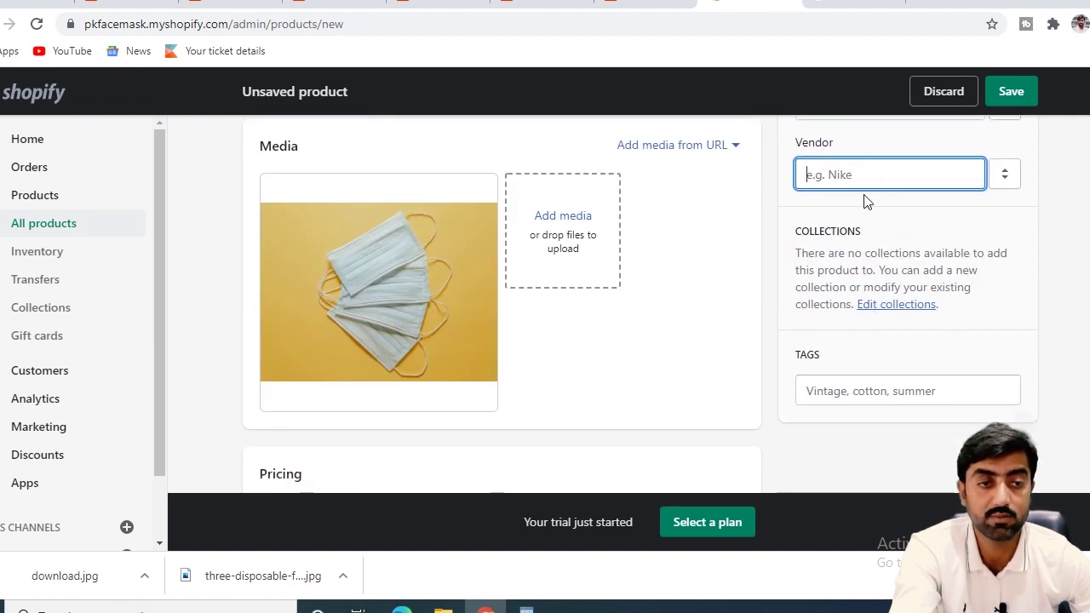
pyautogui.scroll(-1, 866, 200)
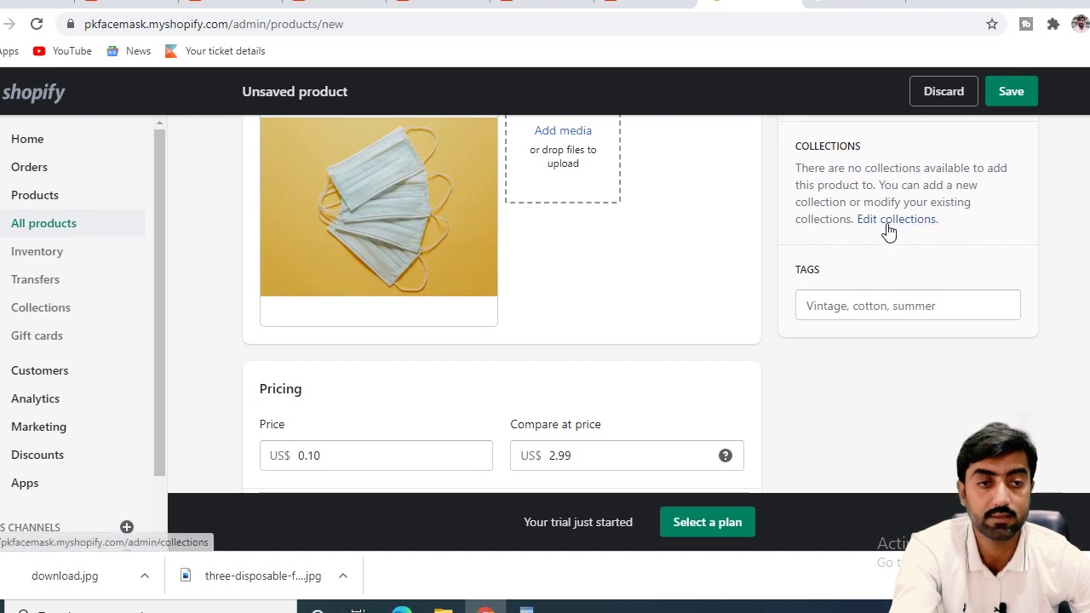
pyautogui.click(885, 221)
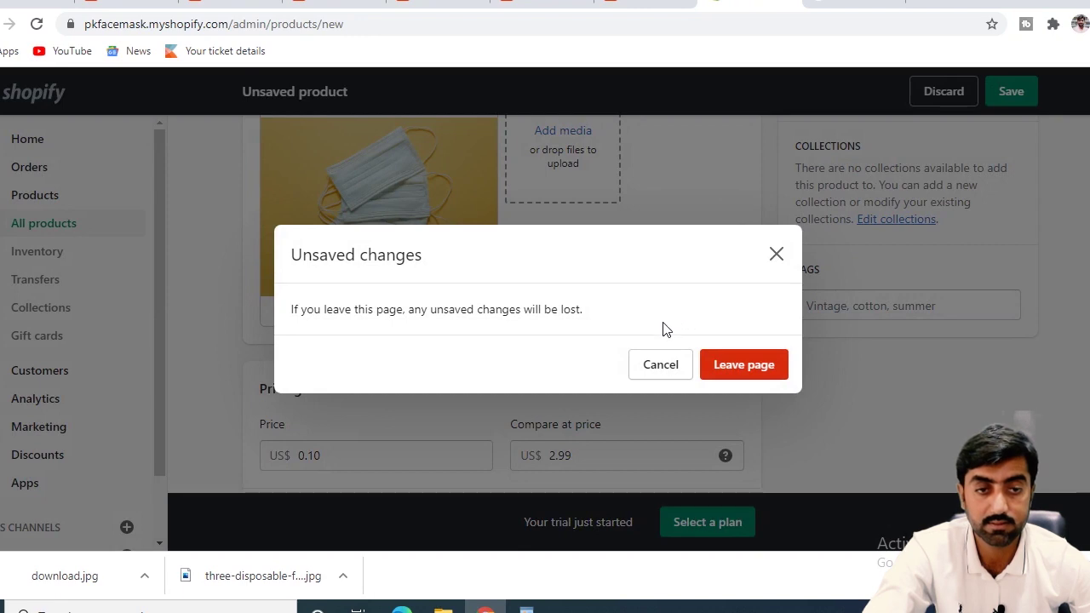
pyautogui.click(671, 357)
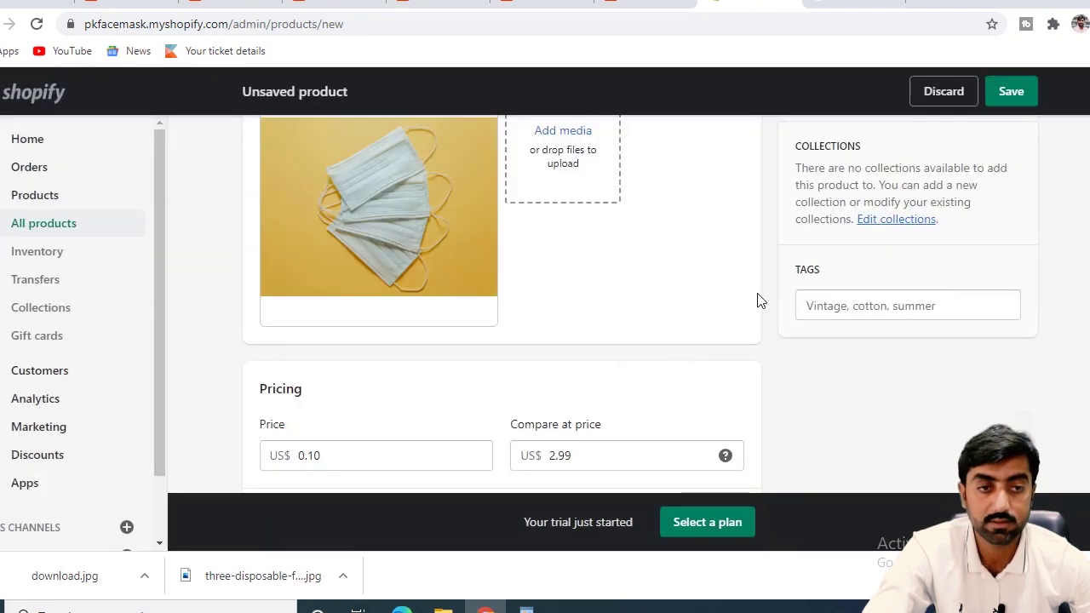
# Save the new disposable mask product and look over its saved details.
pyautogui.scroll(6, 758, 300)
pyautogui.click(1013, 94)
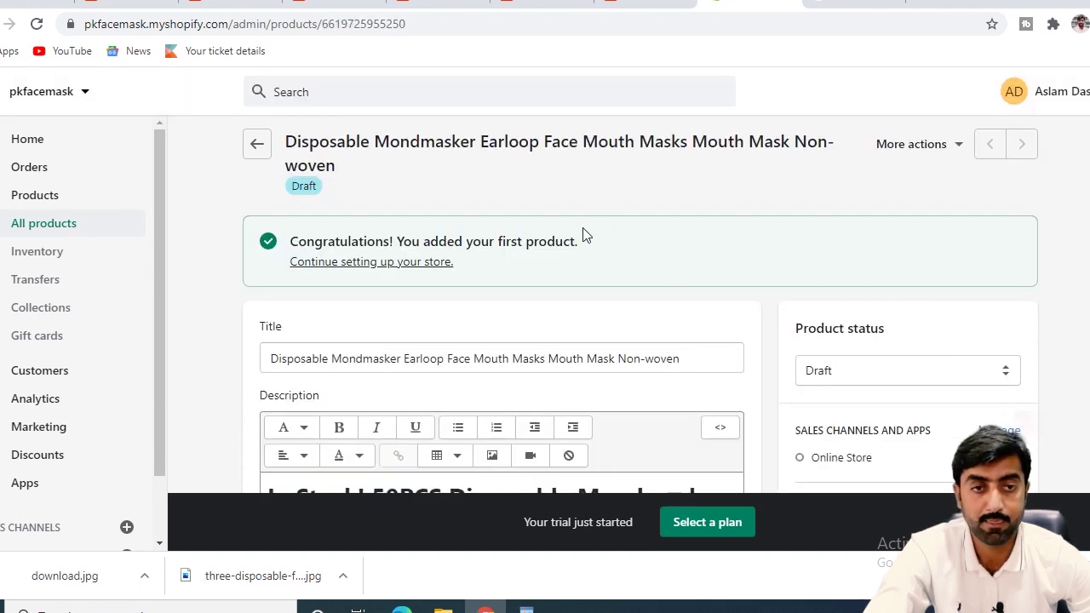
pyautogui.scroll(-5, 686, 259)
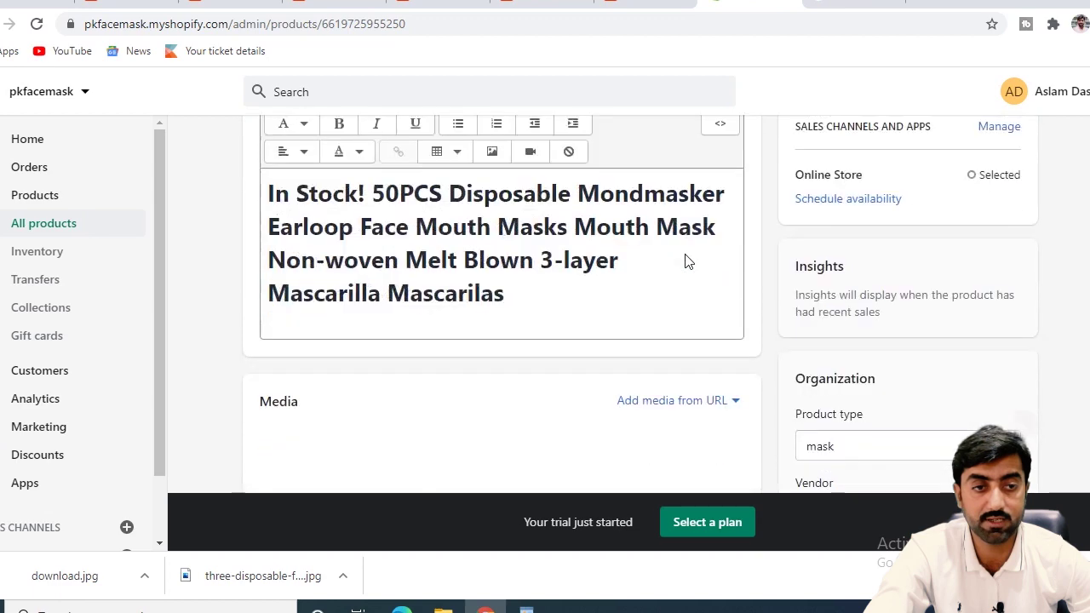
pyautogui.scroll(-1, 686, 254)
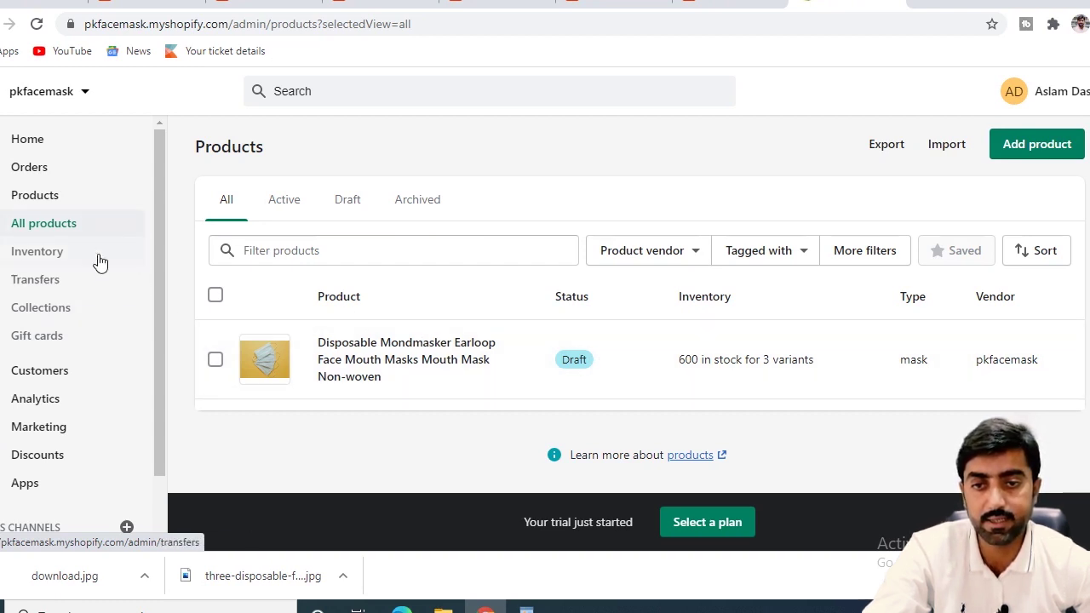
# Open the online store's list of pages.
pyautogui.scroll(-2, 86, 315)
pyautogui.scroll(-1, 101, 362)
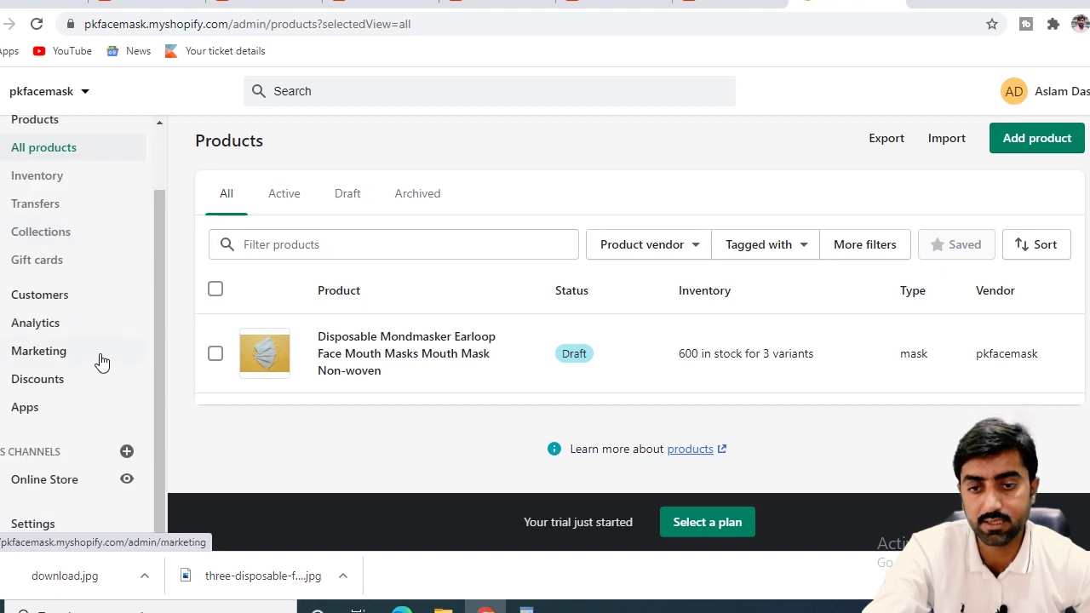
pyautogui.click(52, 482)
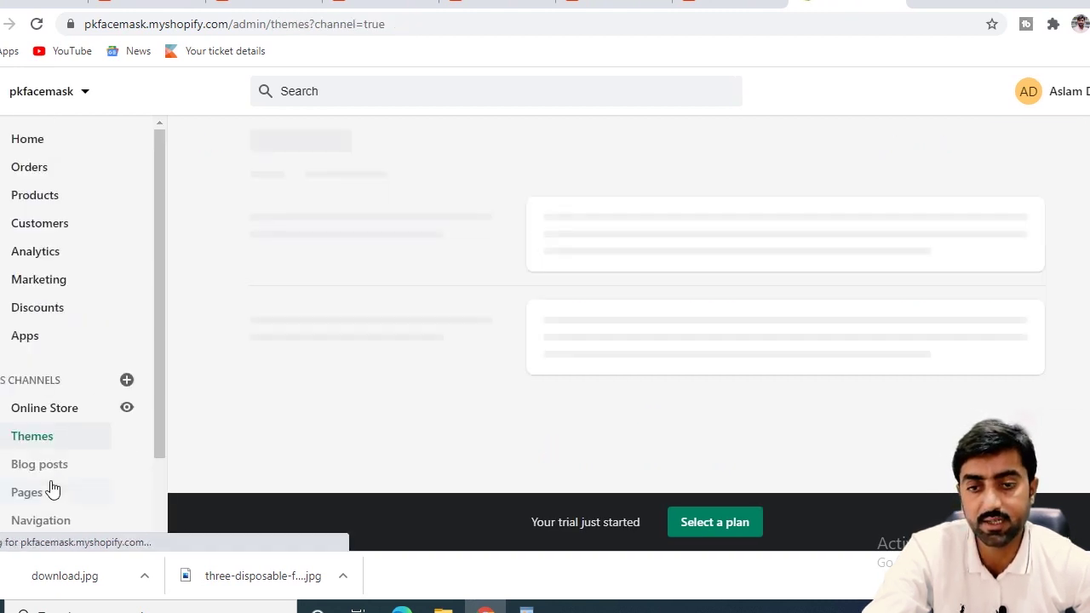
pyautogui.scroll(-1, 91, 457)
pyautogui.scroll(-1, 91, 425)
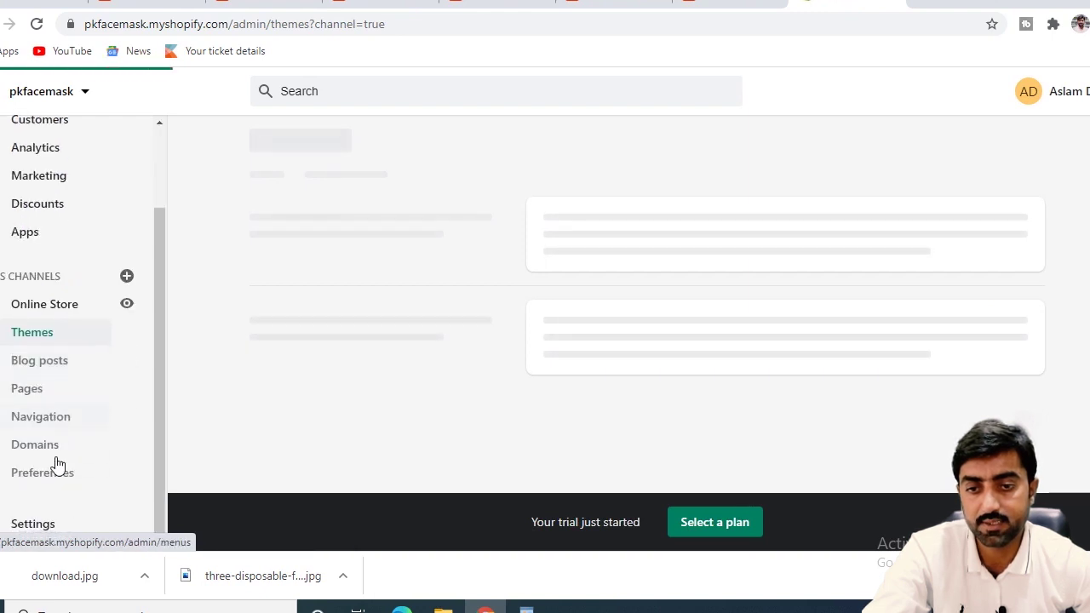
pyautogui.click(27, 390)
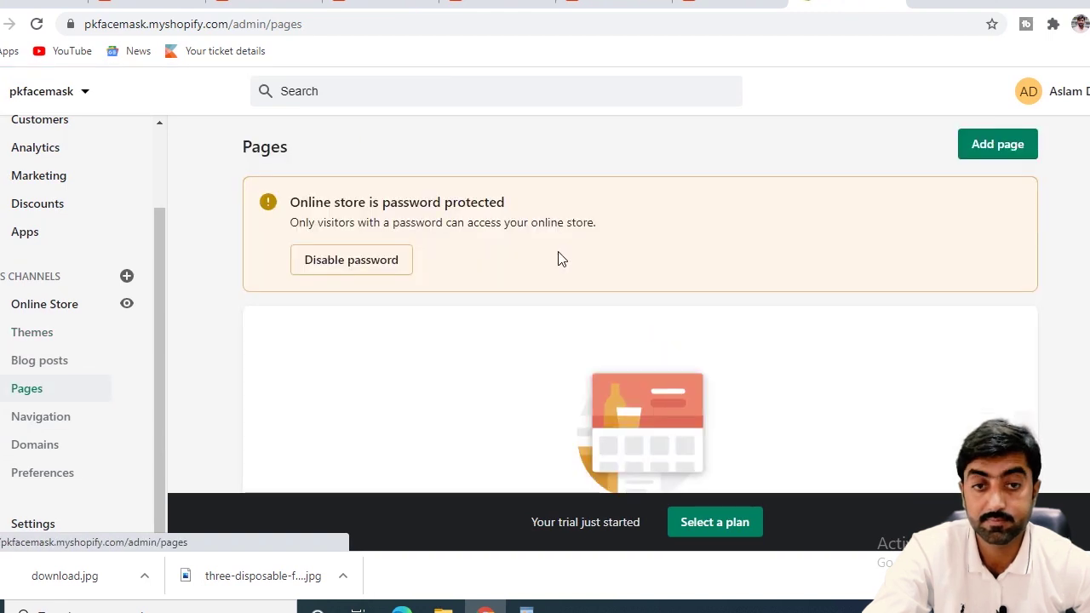
# Create a store page titled About us, leave its content empty and save it.
pyautogui.click(1004, 146)
pyautogui.click(383, 226)
pyautogui.write('About us')
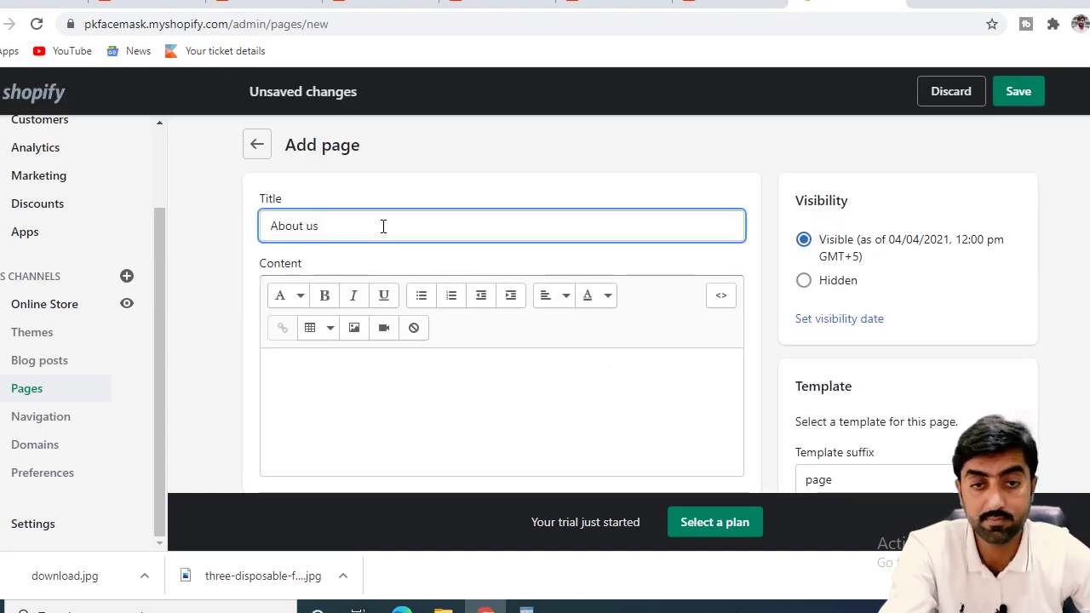
pyautogui.scroll(-1, 475, 288)
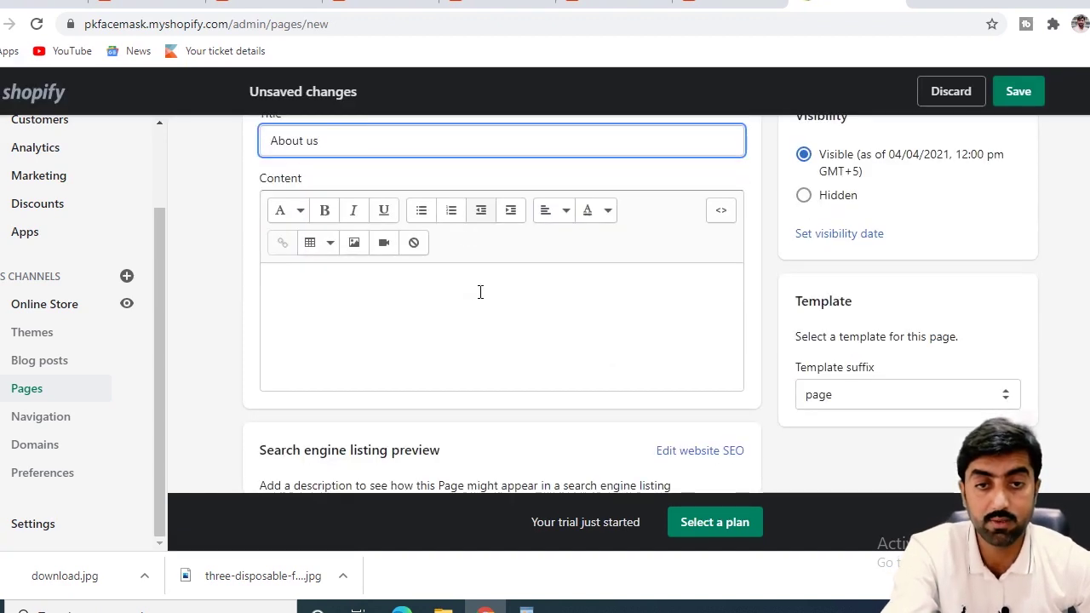
pyautogui.click(383, 281)
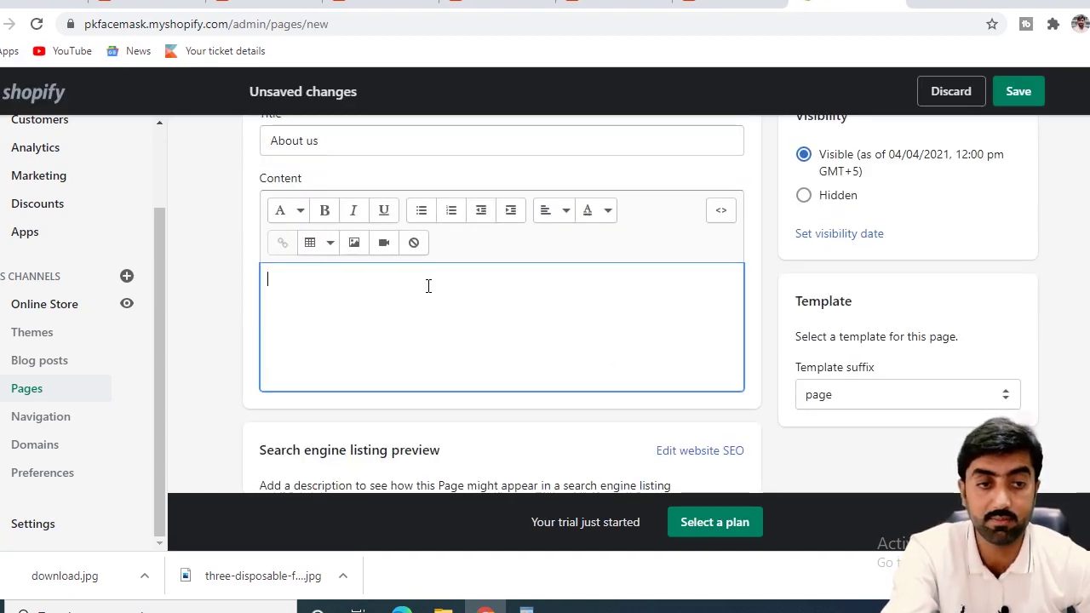
pyautogui.scroll(1, 429, 285)
pyautogui.scroll(-1, 428, 289)
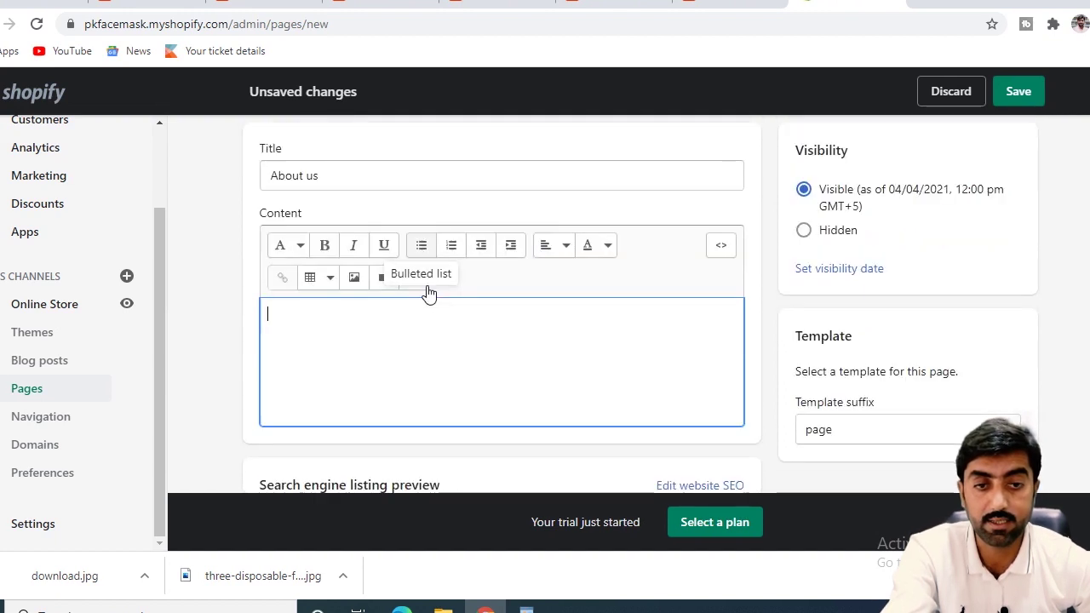
pyautogui.scroll(-2, 428, 292)
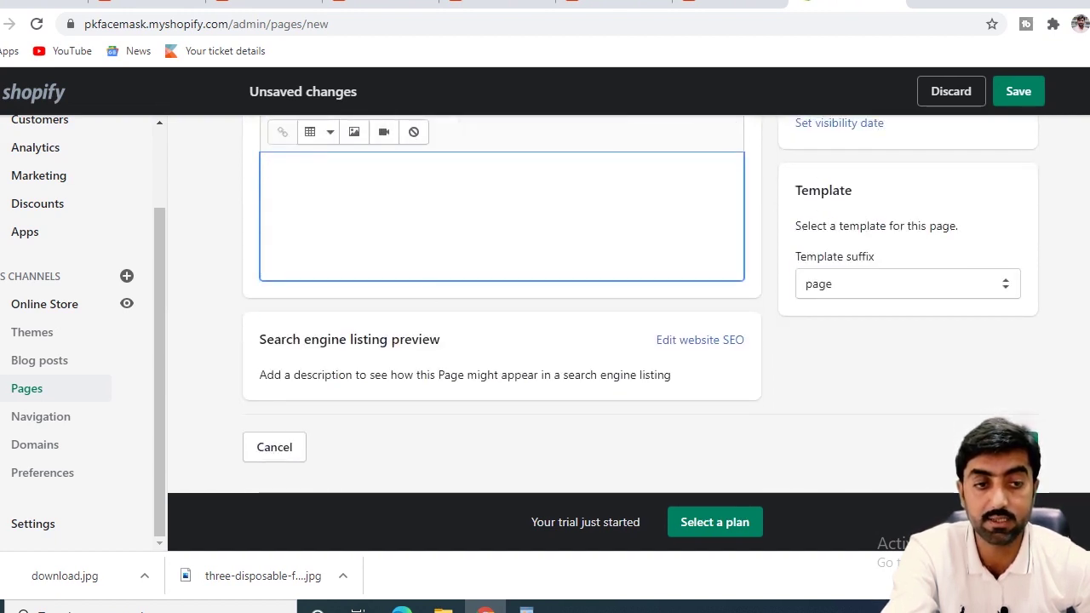
pyautogui.hotkey('ctrl', 's')
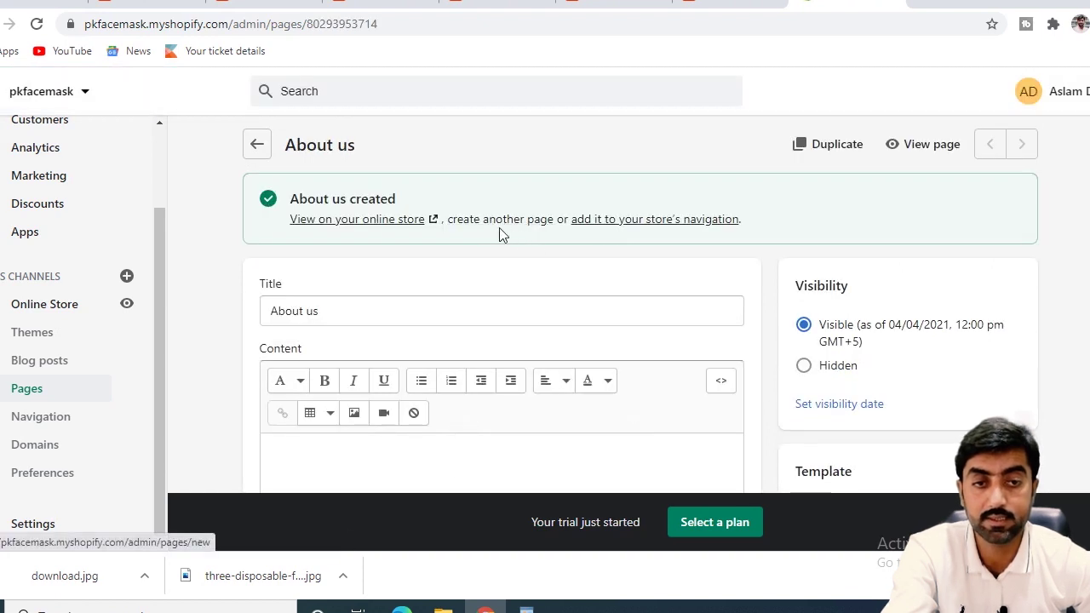
# Start another store page and title it Contact us.
pyautogui.click(505, 221)
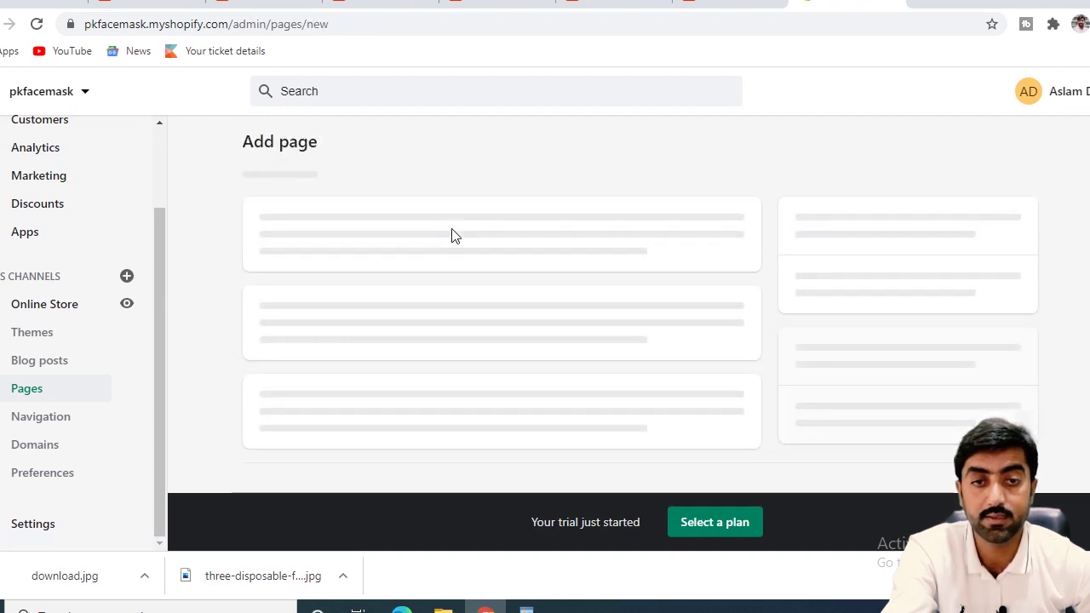
pyautogui.write('Conta')
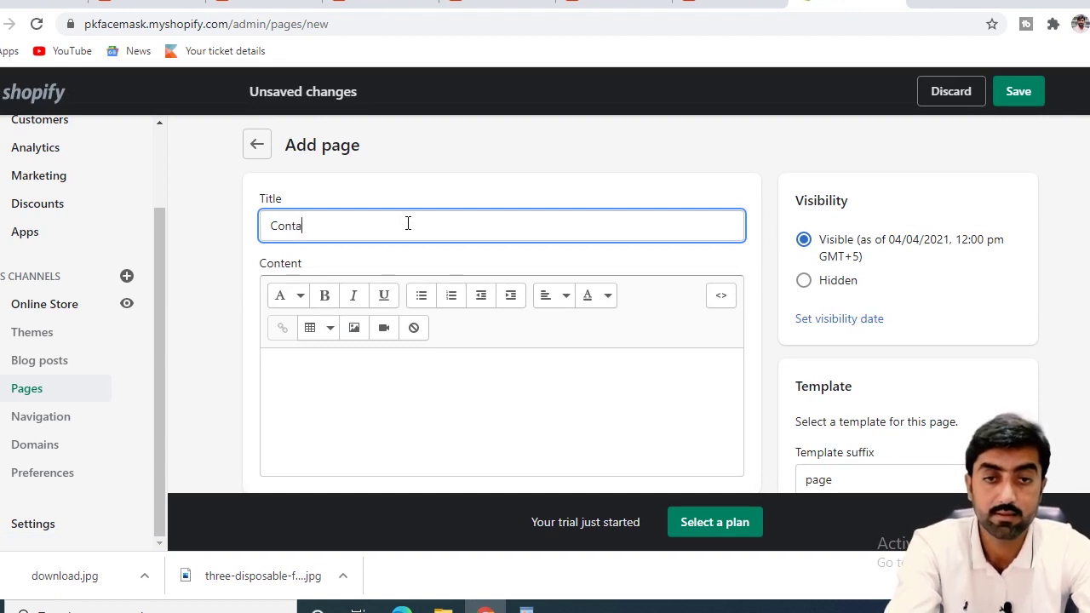
pyautogui.write('ct us')
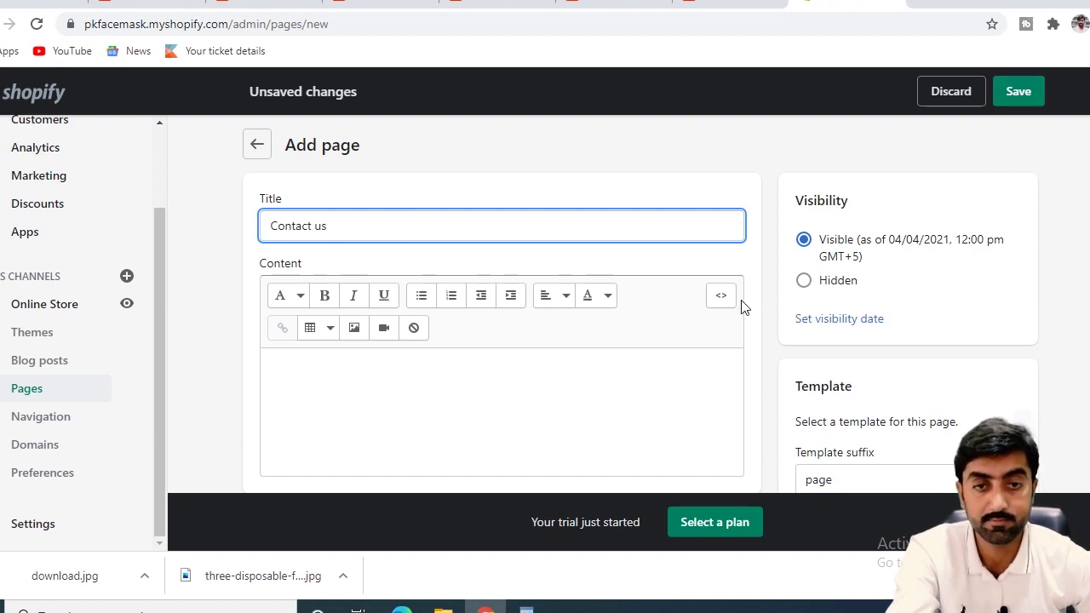
# Assign the page.contact template to the Contact us page, leave its content empty and save it.
pyautogui.scroll(-2, 517, 216)
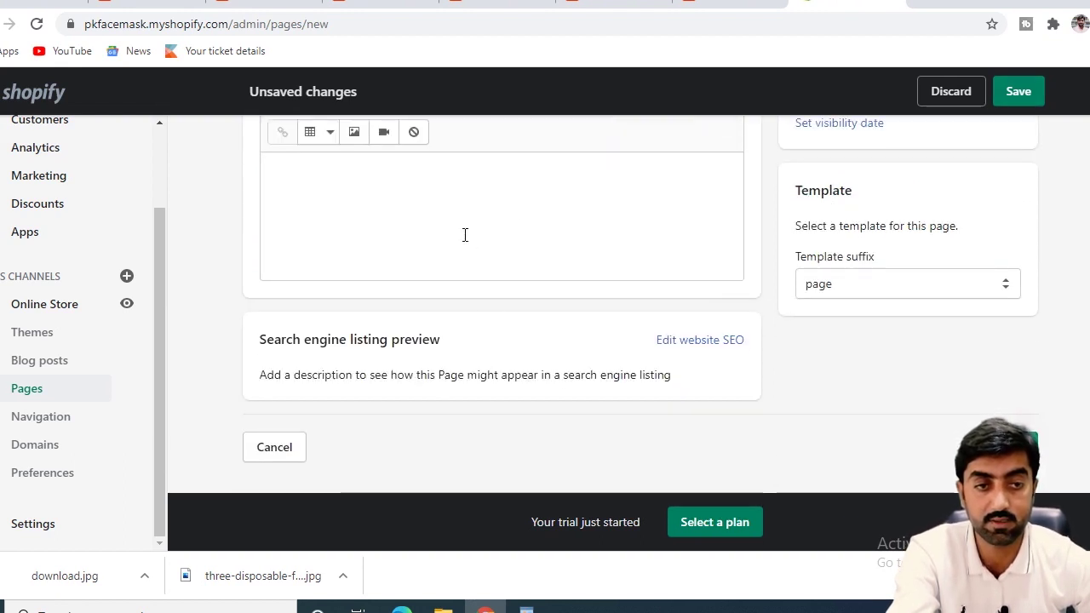
pyautogui.scroll(2, 464, 235)
pyautogui.scroll(-1, 911, 383)
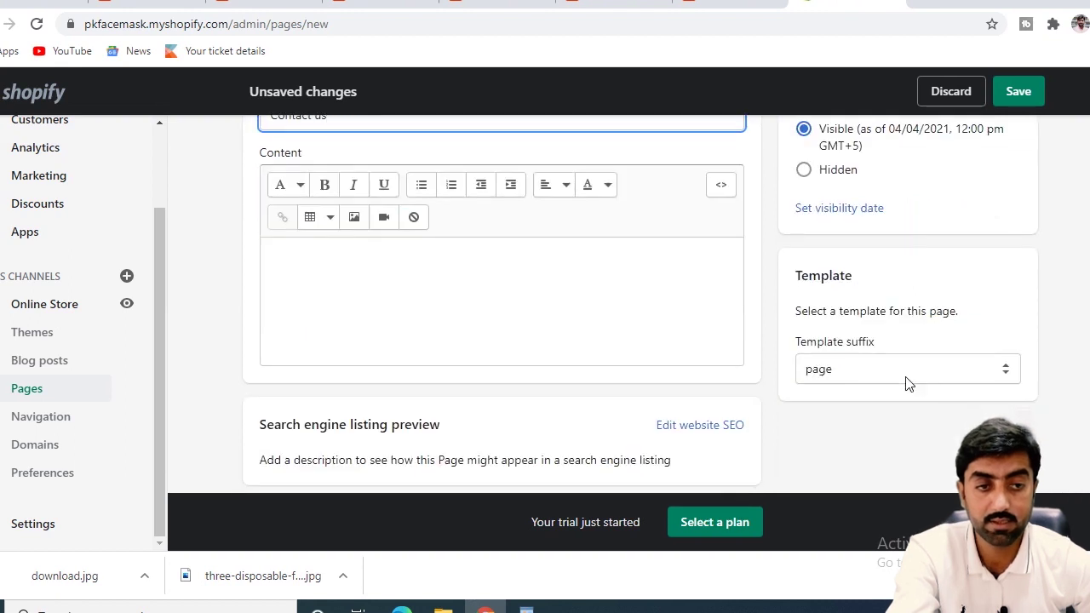
pyautogui.click(908, 383)
pyautogui.click(868, 407)
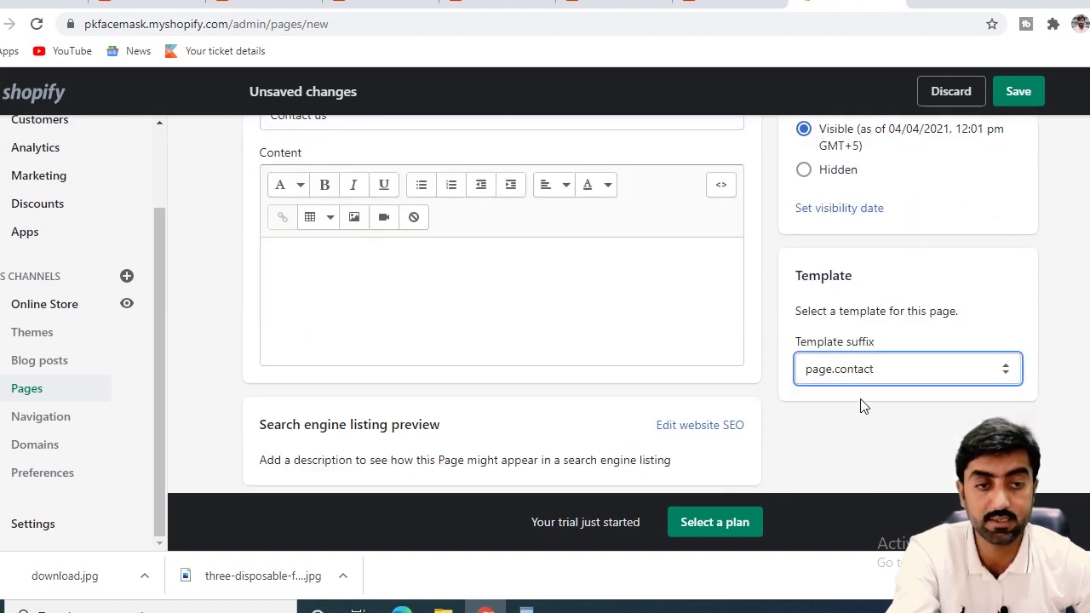
pyautogui.click(326, 268)
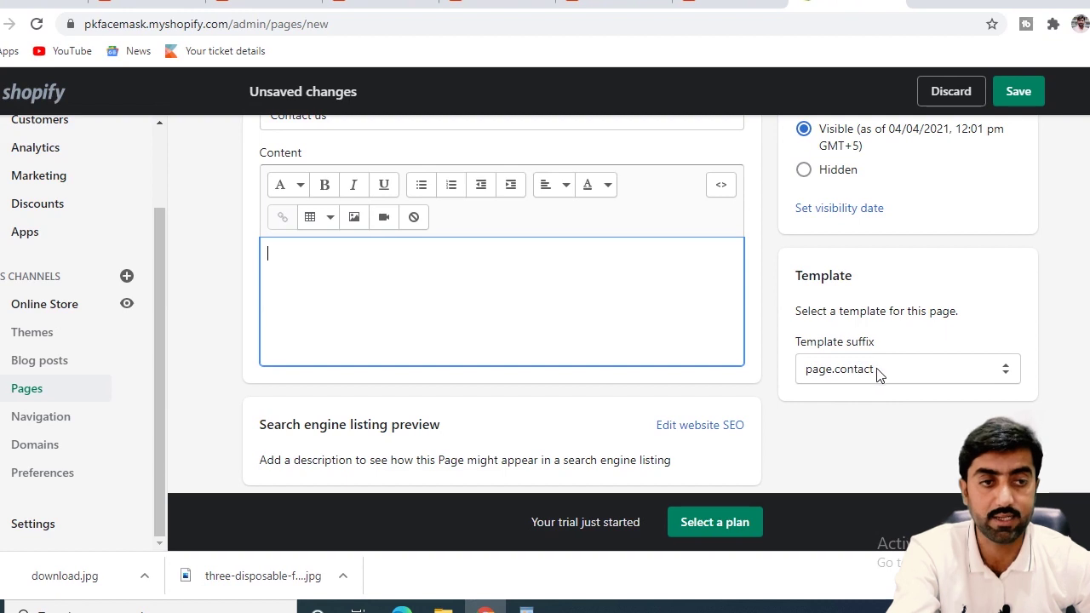
pyautogui.click(1018, 91)
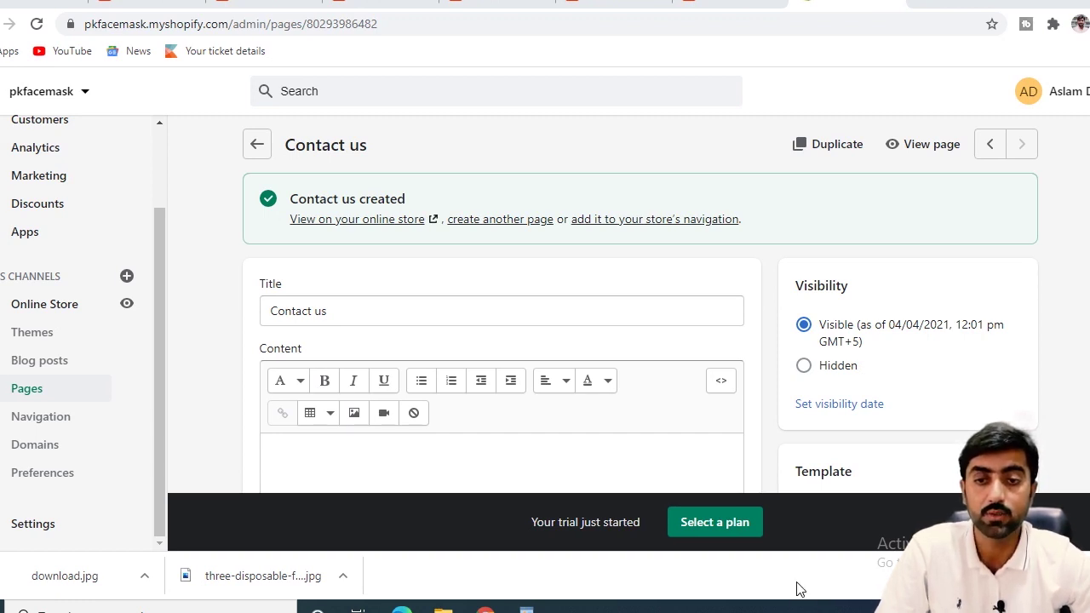
# Examine the store's theme settings, from the current Debut theme down to the theme library's free themes and Theme Store options.
pyautogui.click(34, 337)
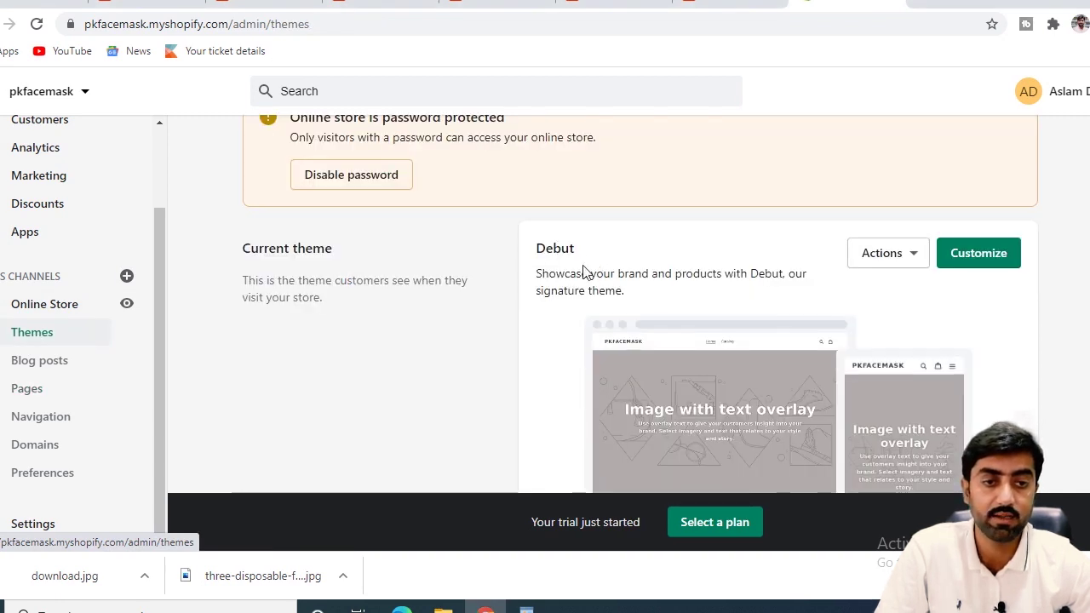
pyautogui.scroll(-5, 762, 310)
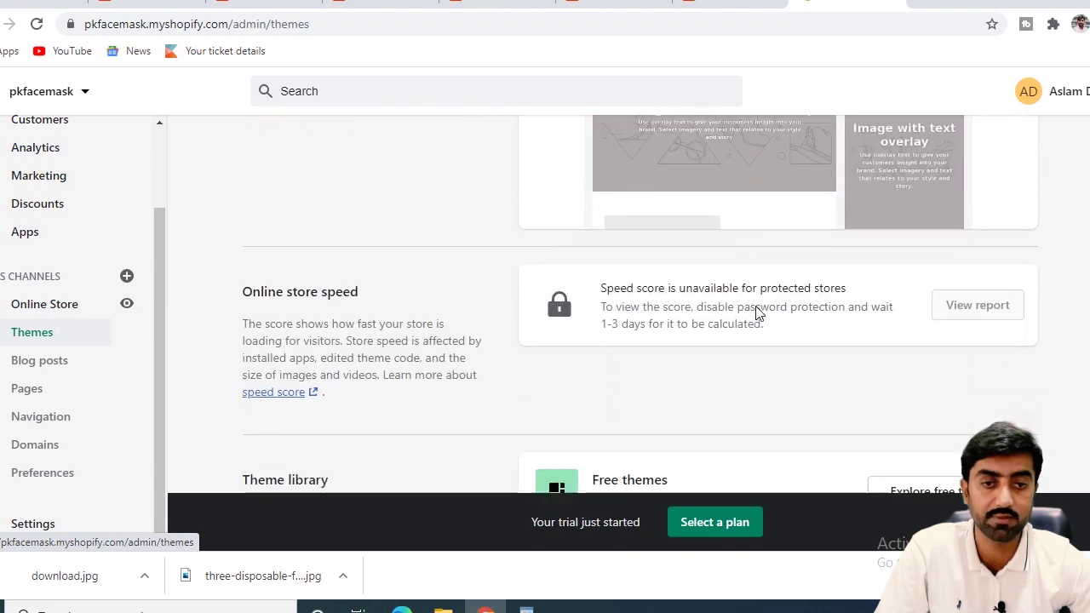
pyautogui.scroll(-2, 757, 313)
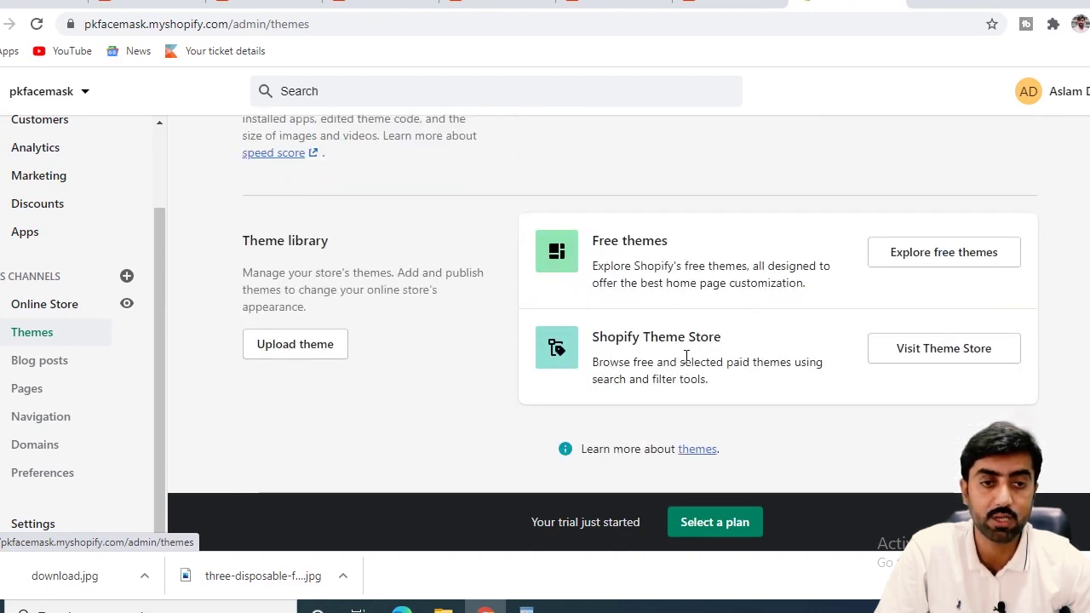
pyautogui.scroll(3, 613, 330)
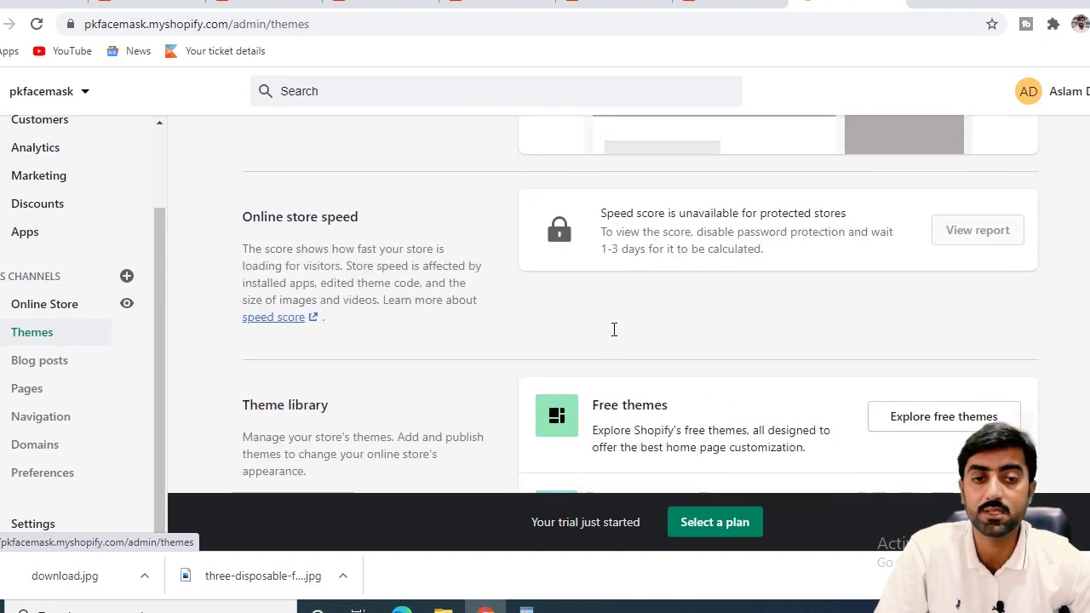
pyautogui.scroll(3, 640, 412)
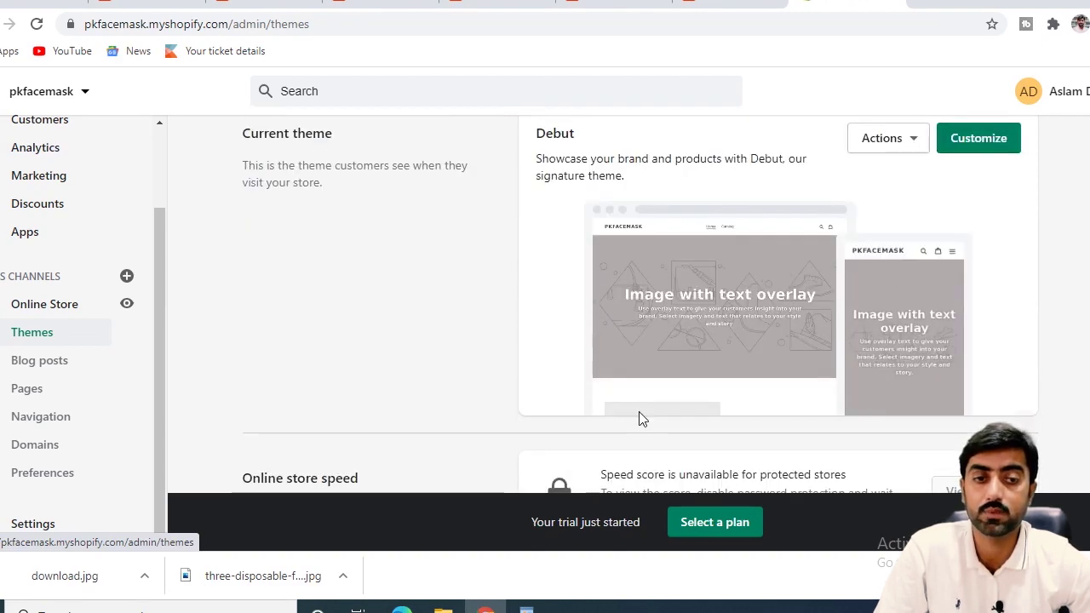
pyautogui.scroll(3, 640, 412)
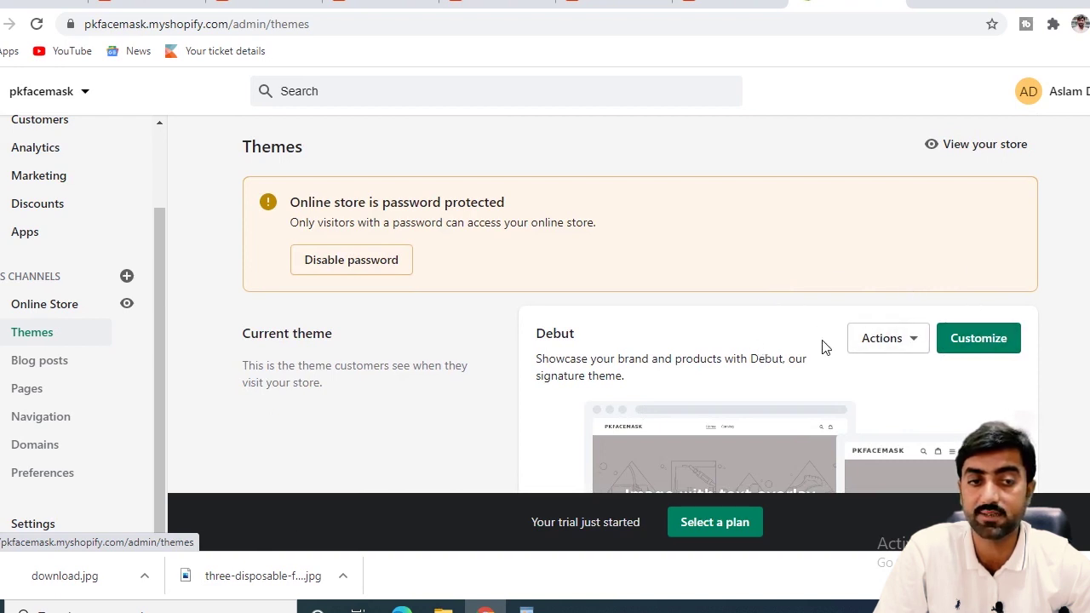
pyautogui.scroll(-1, 826, 347)
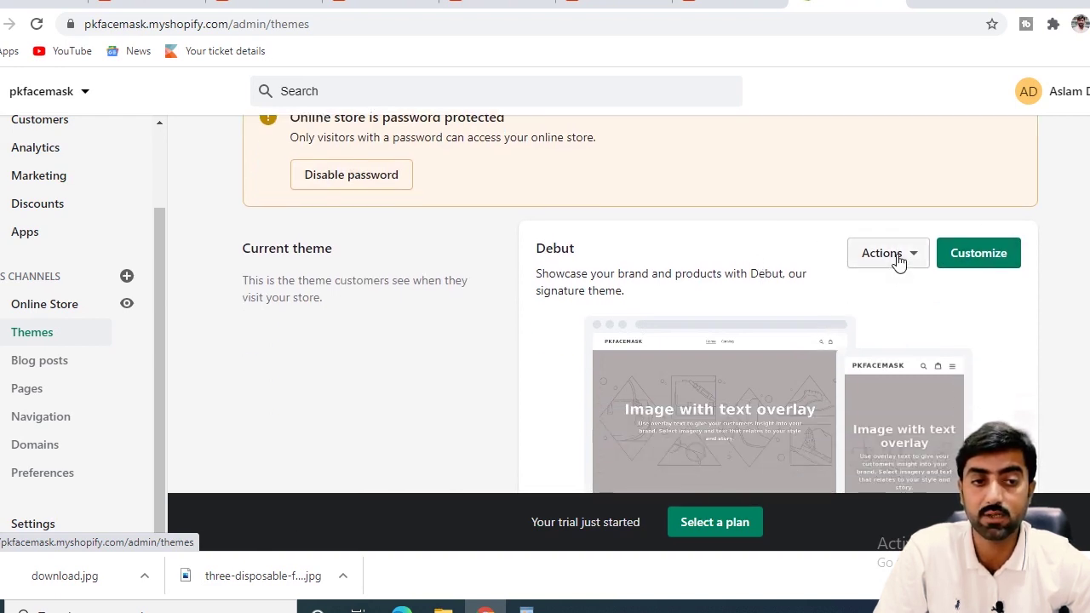
pyautogui.scroll(-4, 671, 339)
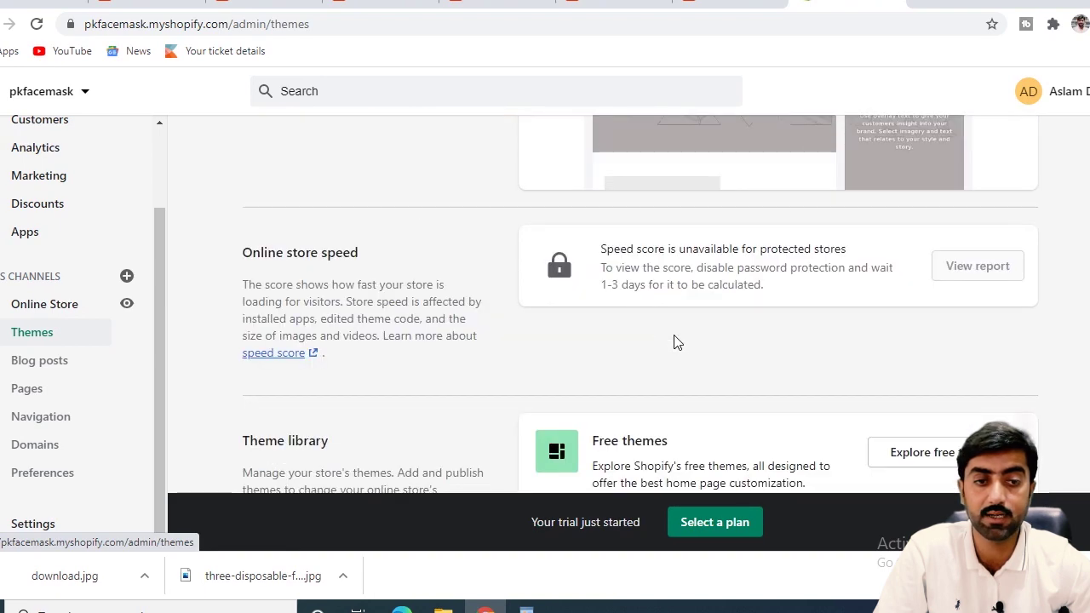
pyautogui.scroll(-2, 677, 341)
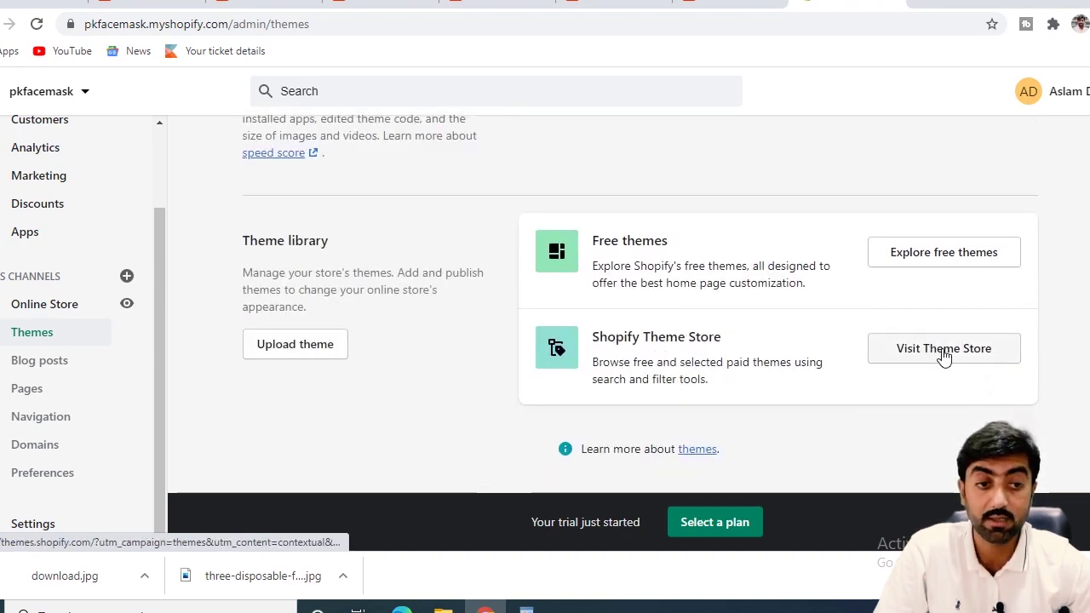
# Browse all themes in the Shopify Theme Store, restrict them to free ones and look through the results.
pyautogui.click(916, 356)
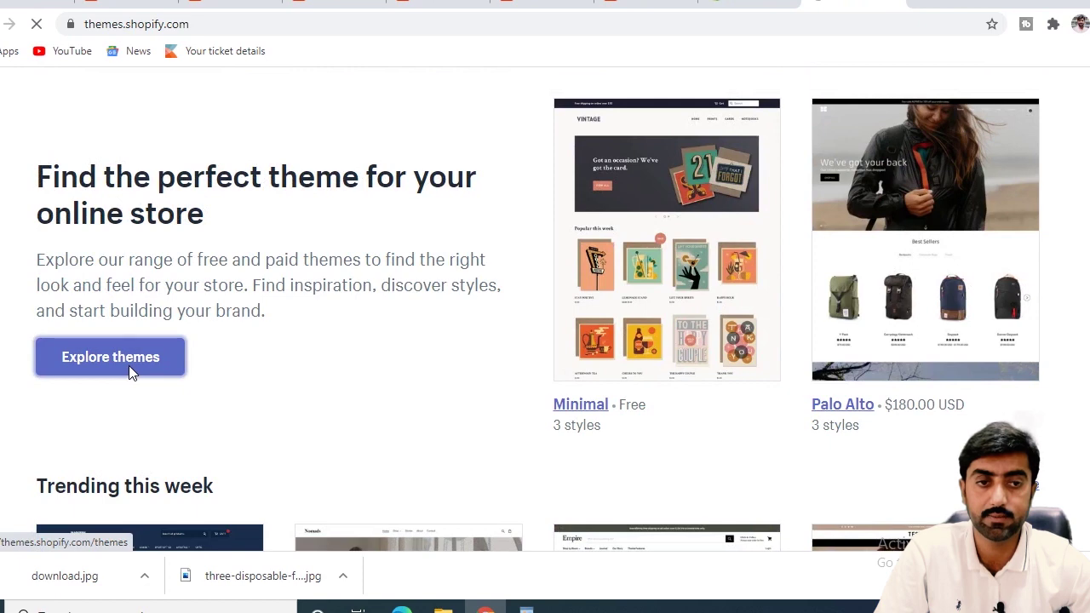
pyautogui.click(130, 366)
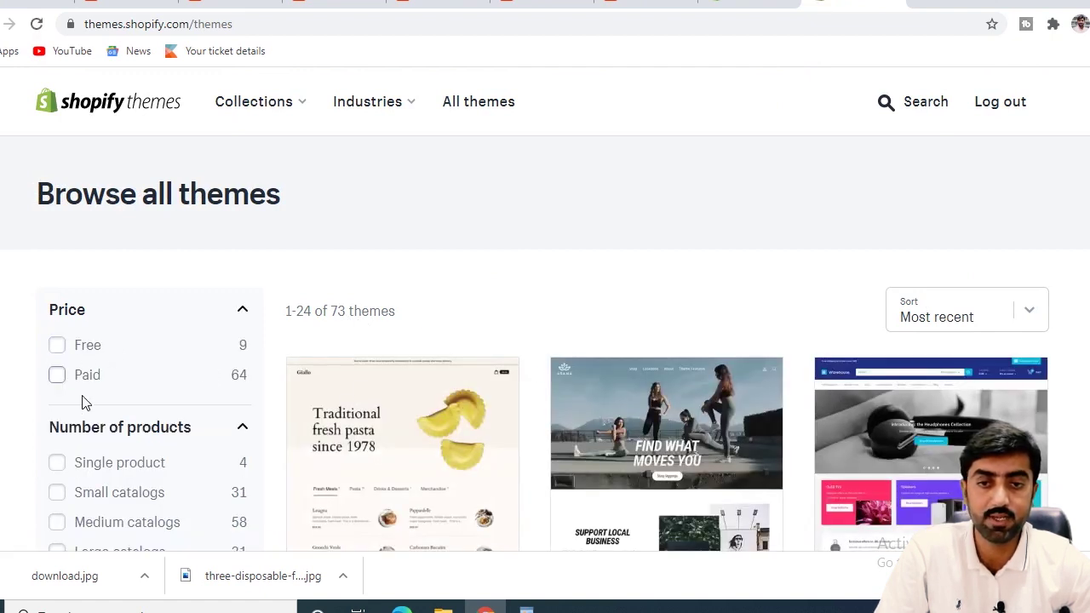
pyautogui.click(57, 349)
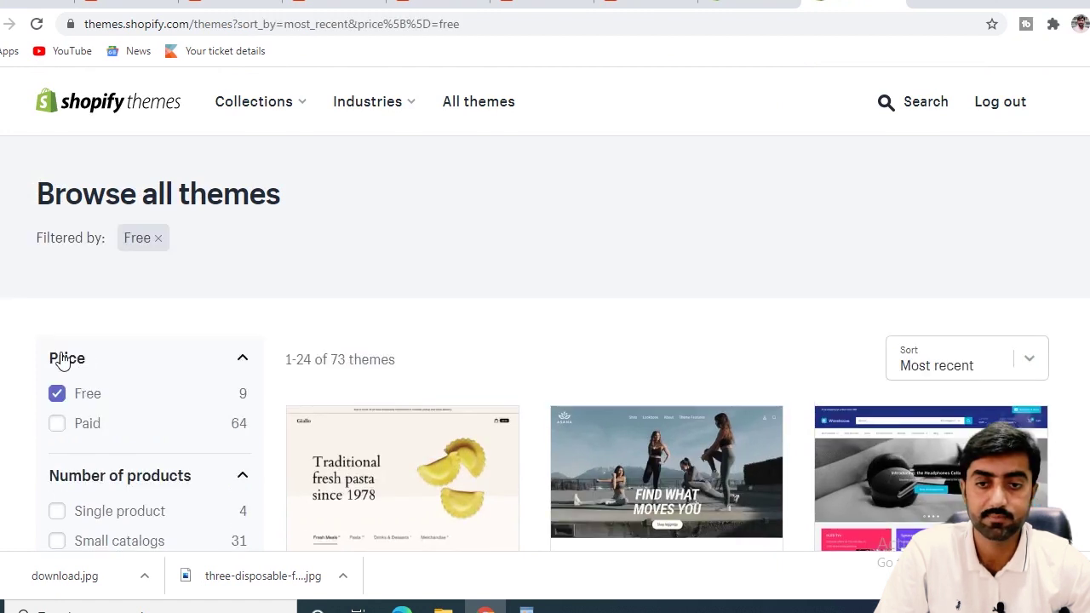
pyautogui.scroll(-5, 615, 370)
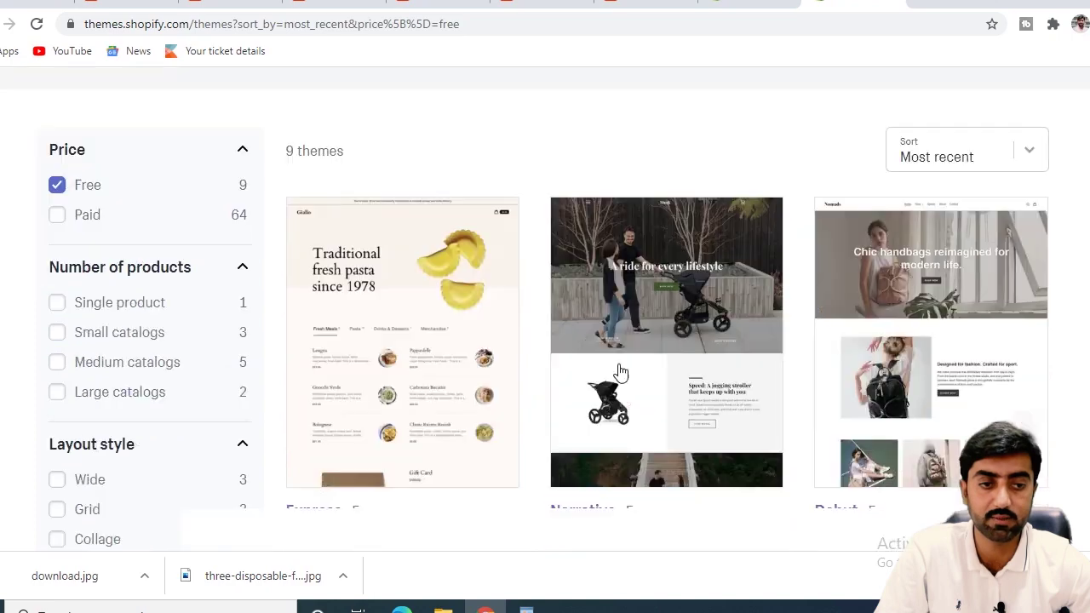
pyautogui.scroll(-2, 786, 338)
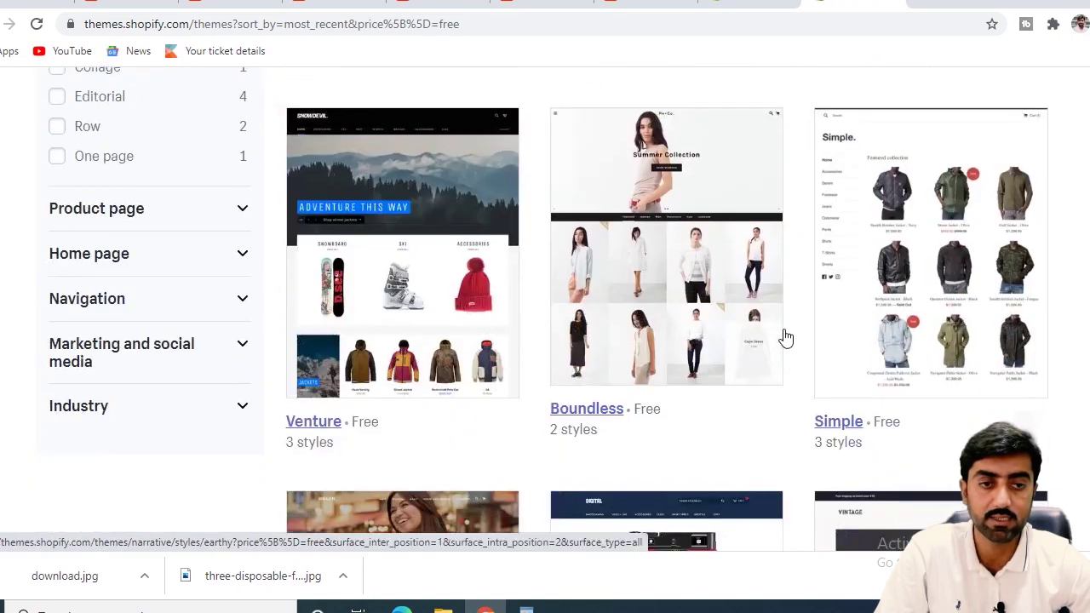
pyautogui.scroll(-4, 681, 345)
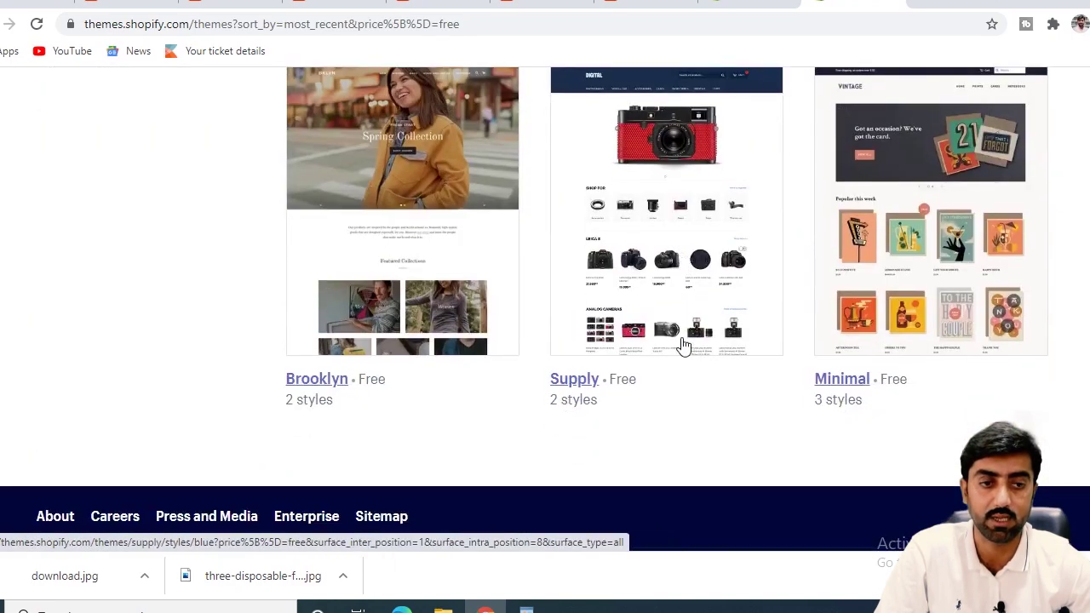
pyautogui.scroll(5, 681, 345)
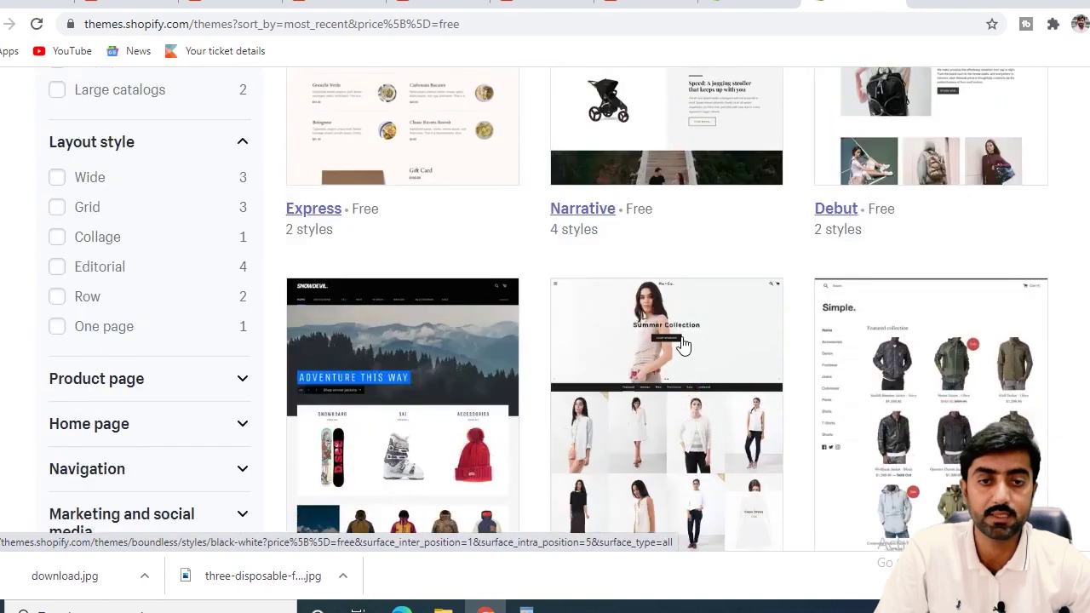
pyautogui.scroll(-6, 681, 345)
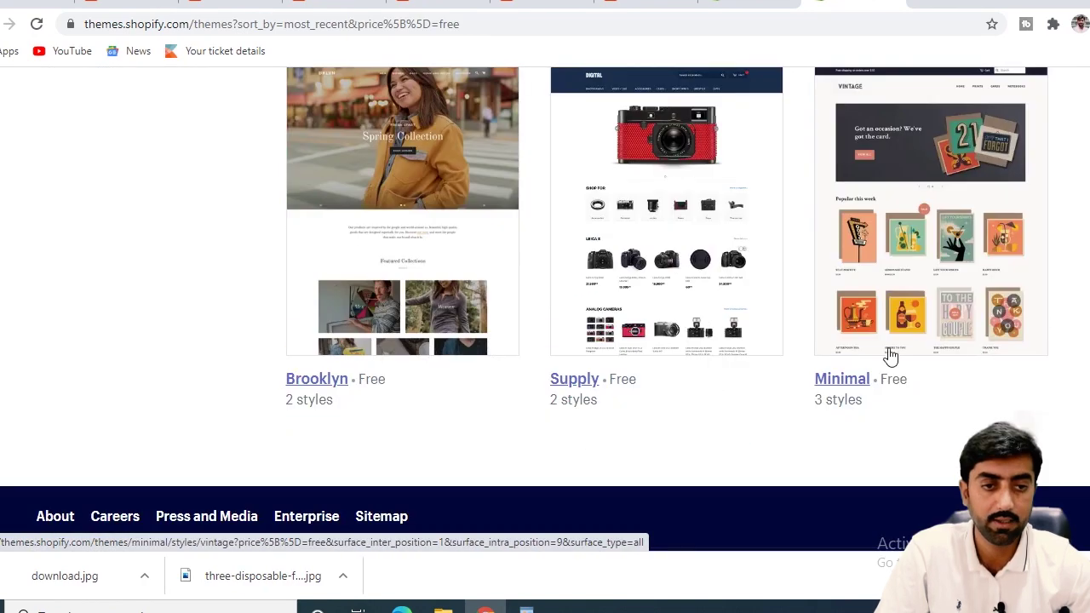
# Open the free Simple theme in the Theme Store and examine its description, its included styles and its desktop and mobile previews.
pyautogui.scroll(3, 649, 316)
pyautogui.scroll(2, 650, 319)
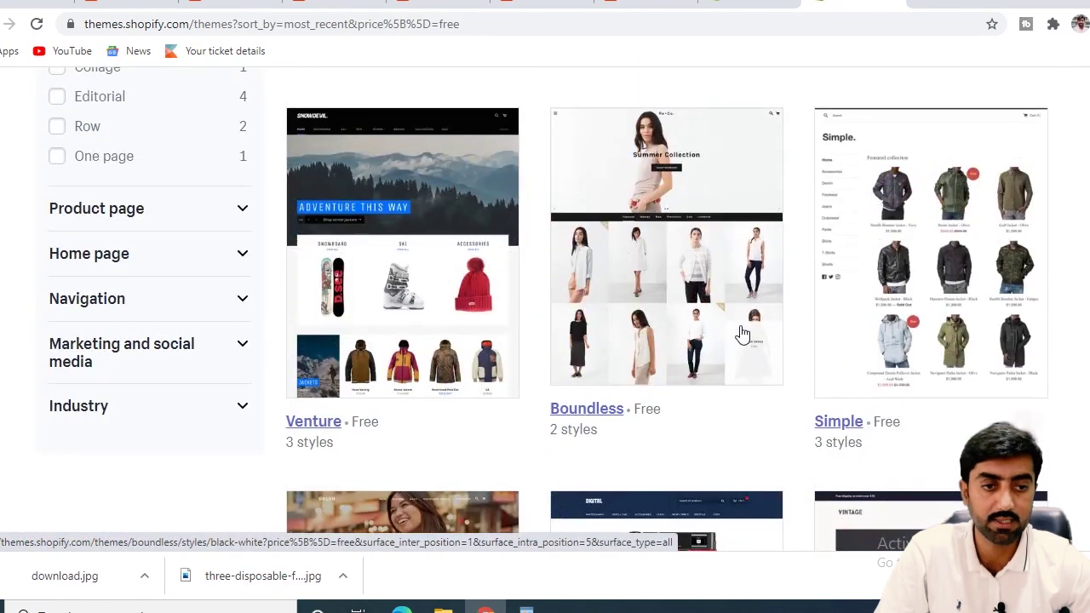
pyautogui.click(939, 271)
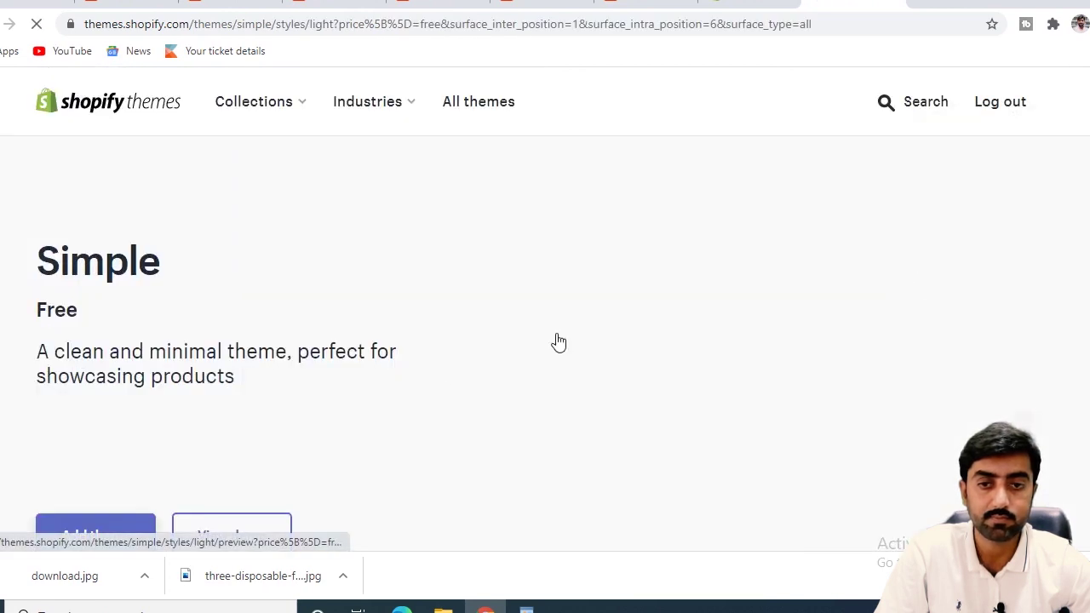
pyautogui.scroll(-3, 402, 372)
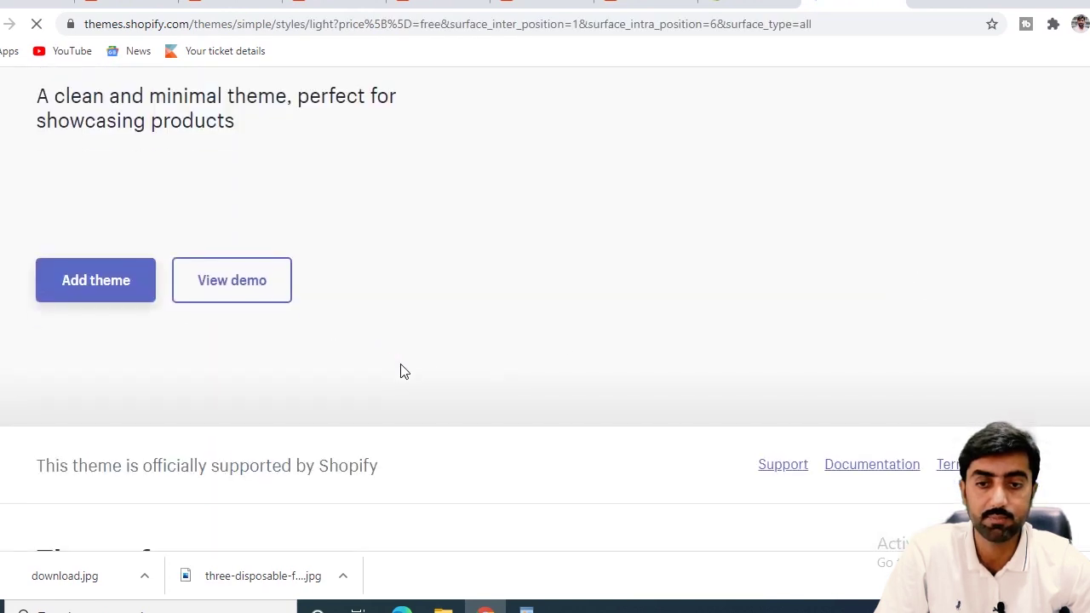
pyautogui.click(108, 287)
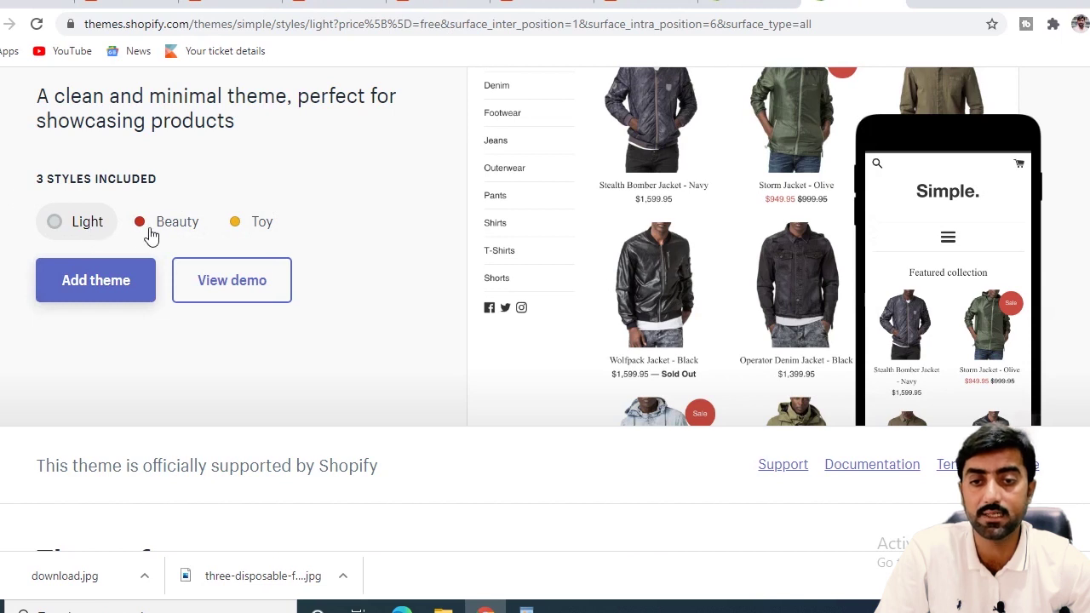
pyautogui.click(61, 228)
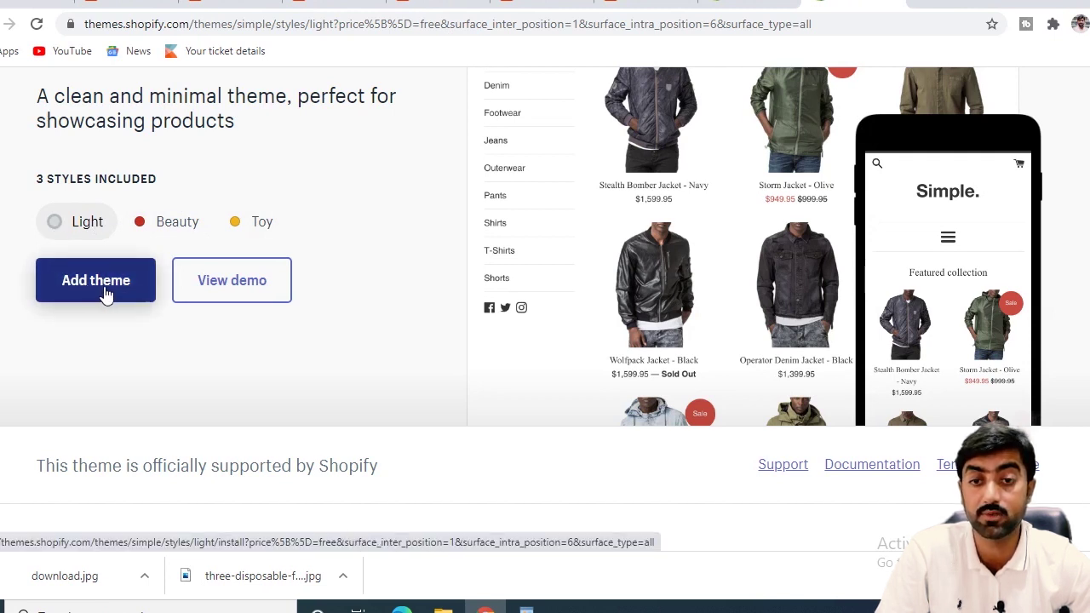
pyautogui.moveTo(790, 155)
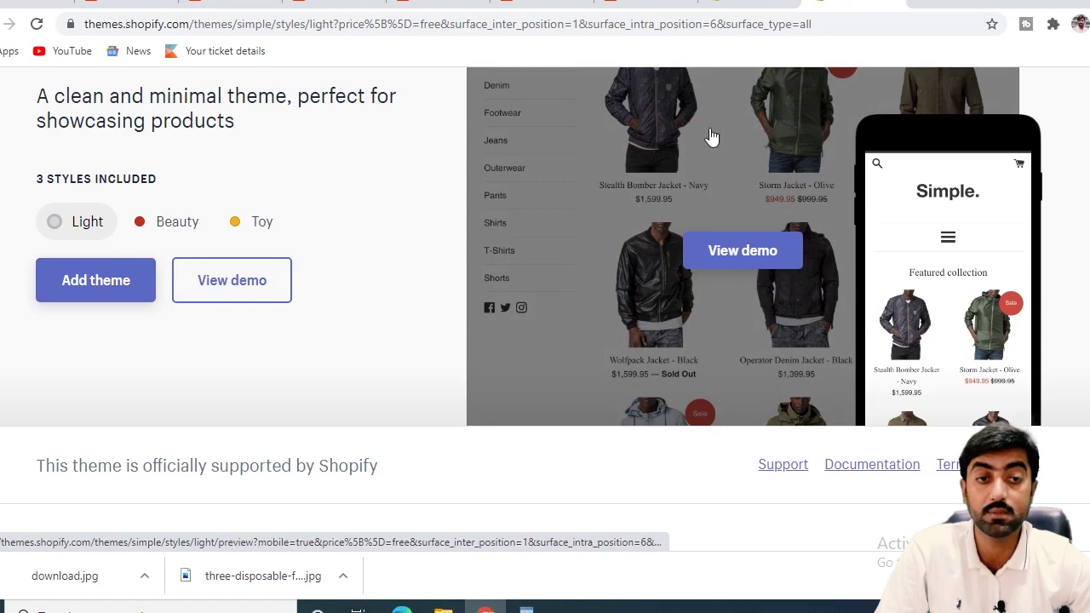
pyautogui.scroll(3, 630, 204)
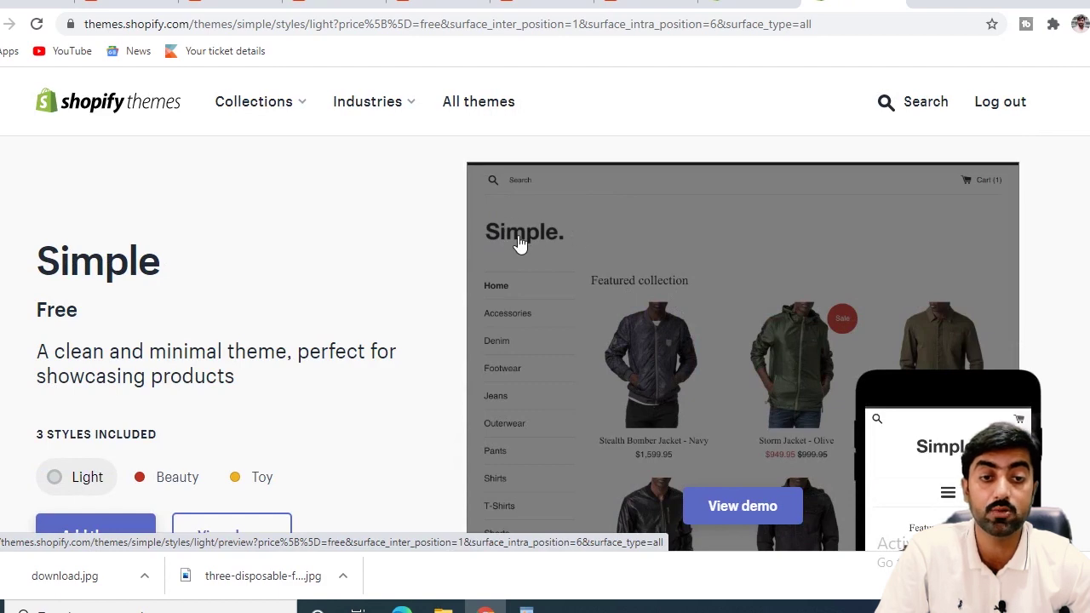
pyautogui.scroll(-3, 309, 275)
pyautogui.scroll(3, 309, 275)
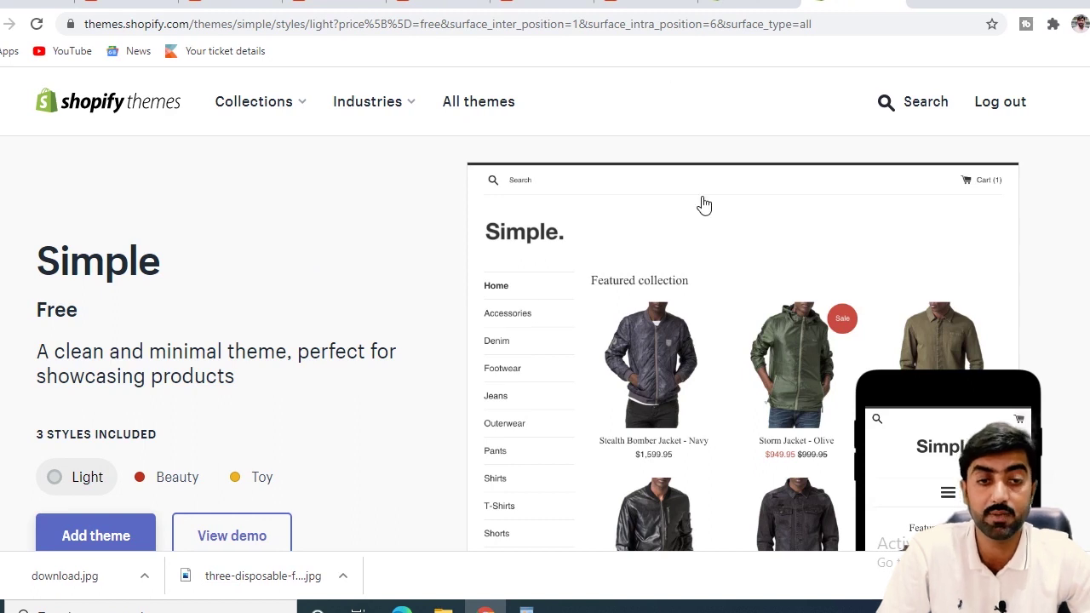
pyautogui.moveTo(532, 292)
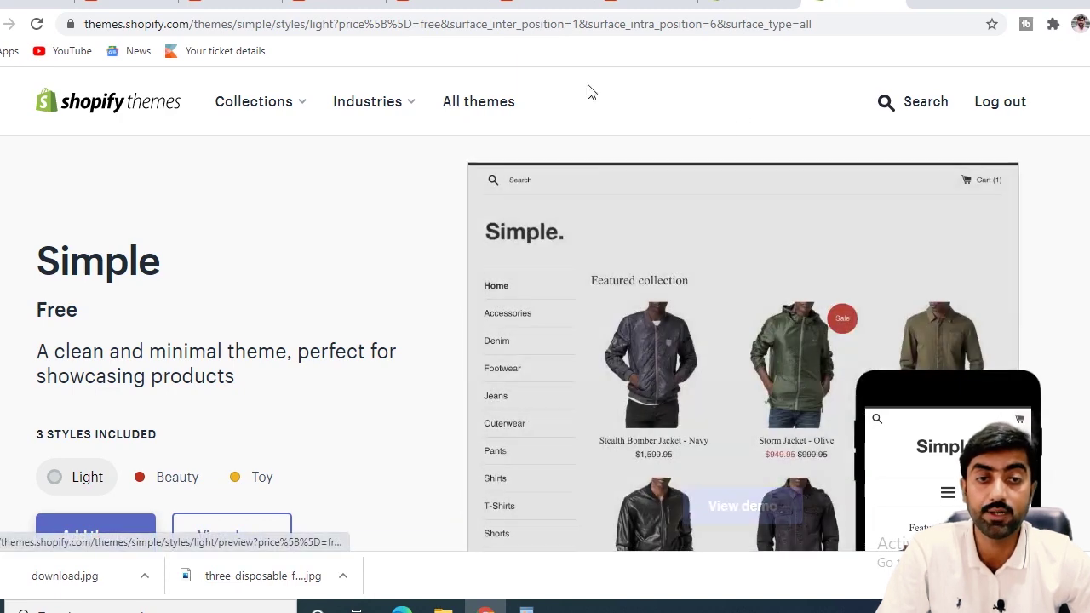
# Return to the store's theme settings, close the Theme Store page and review the actions available for the current Debut theme.
pyautogui.click(745, 4)
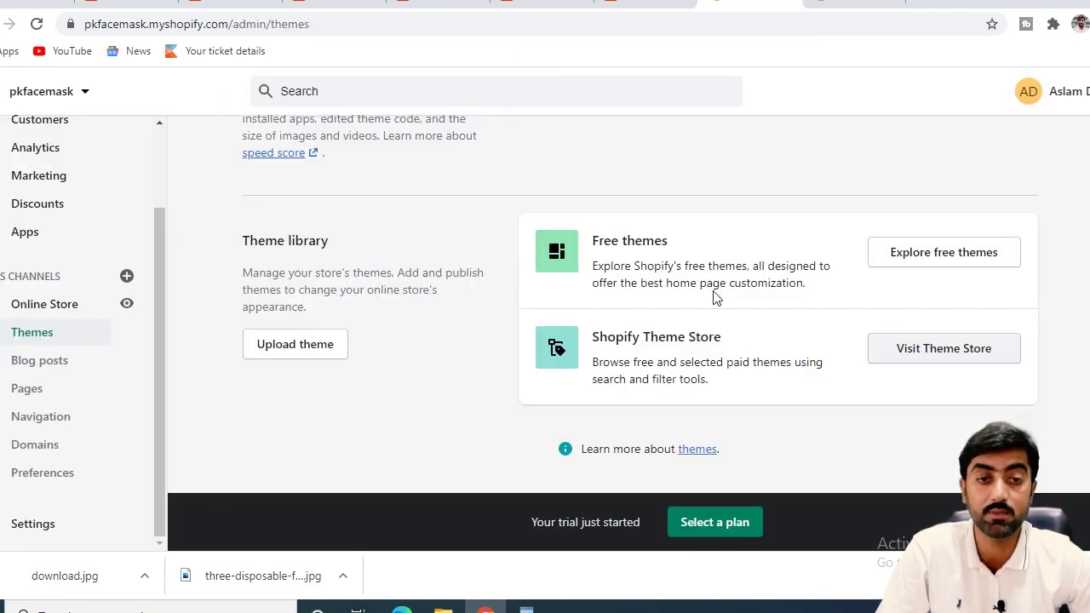
pyautogui.scroll(10, 713, 296)
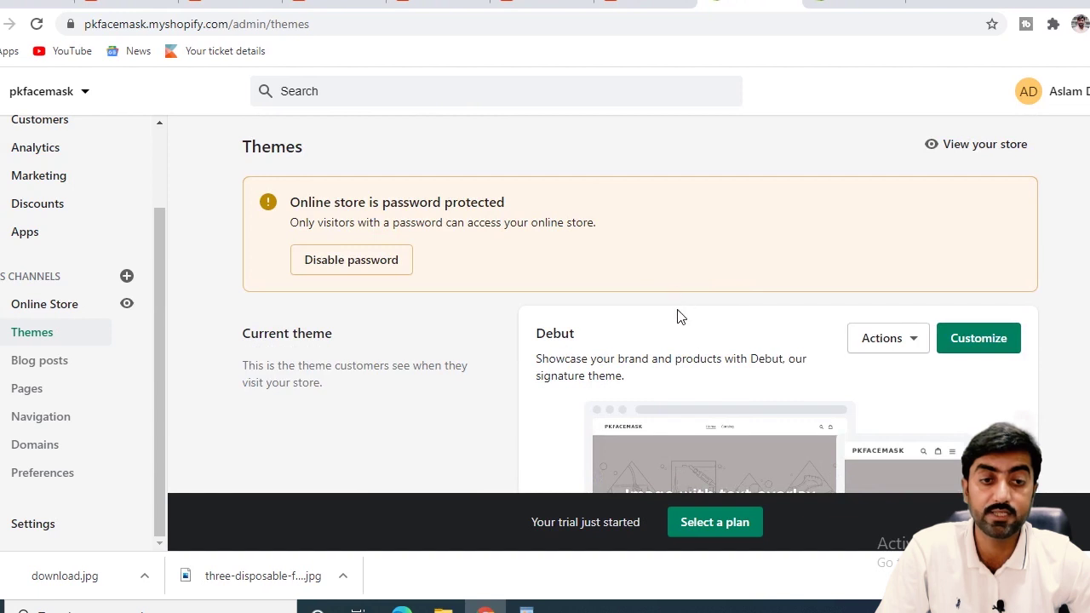
pyautogui.click(894, 3)
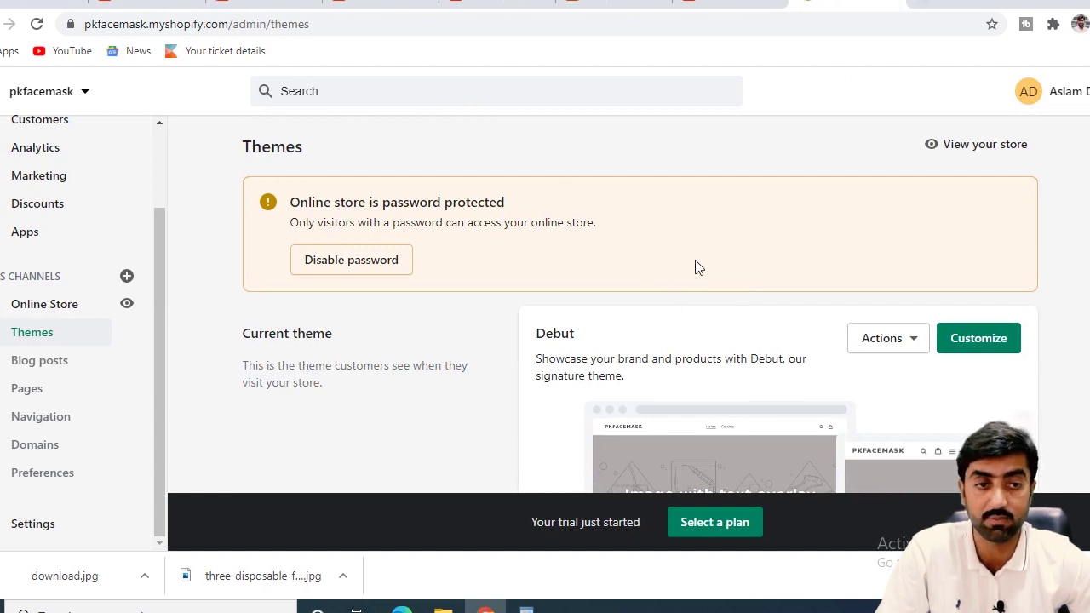
pyautogui.click(899, 339)
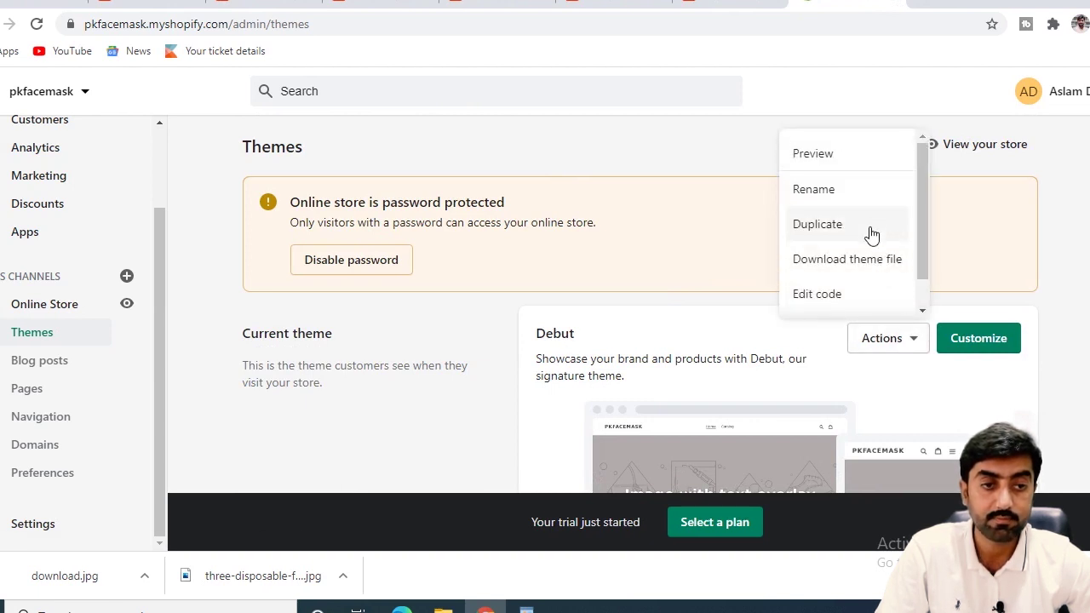
pyautogui.scroll(-1, 870, 232)
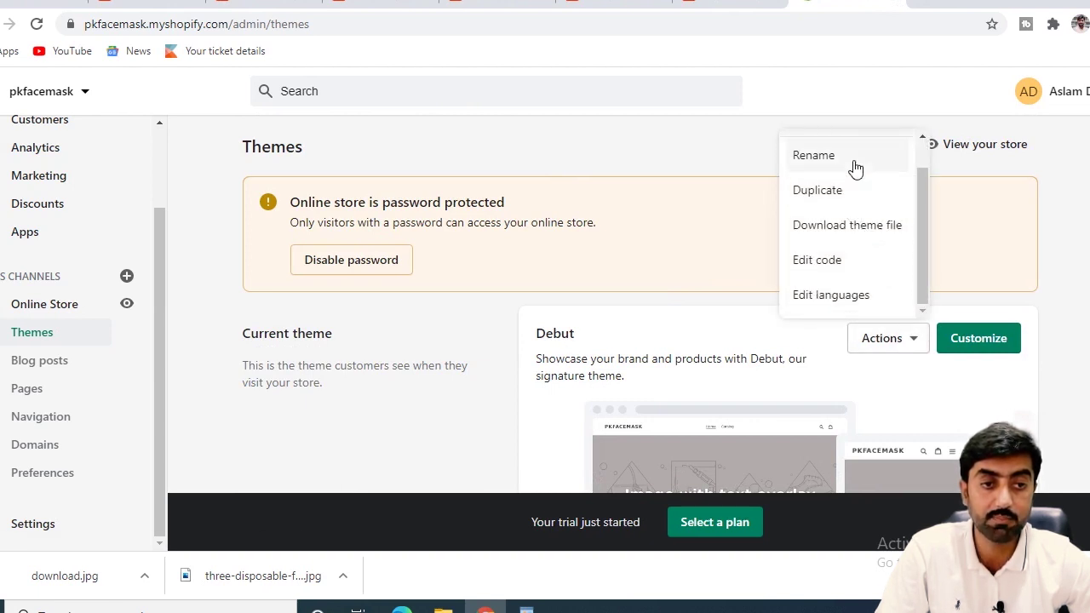
pyautogui.scroll(1, 841, 247)
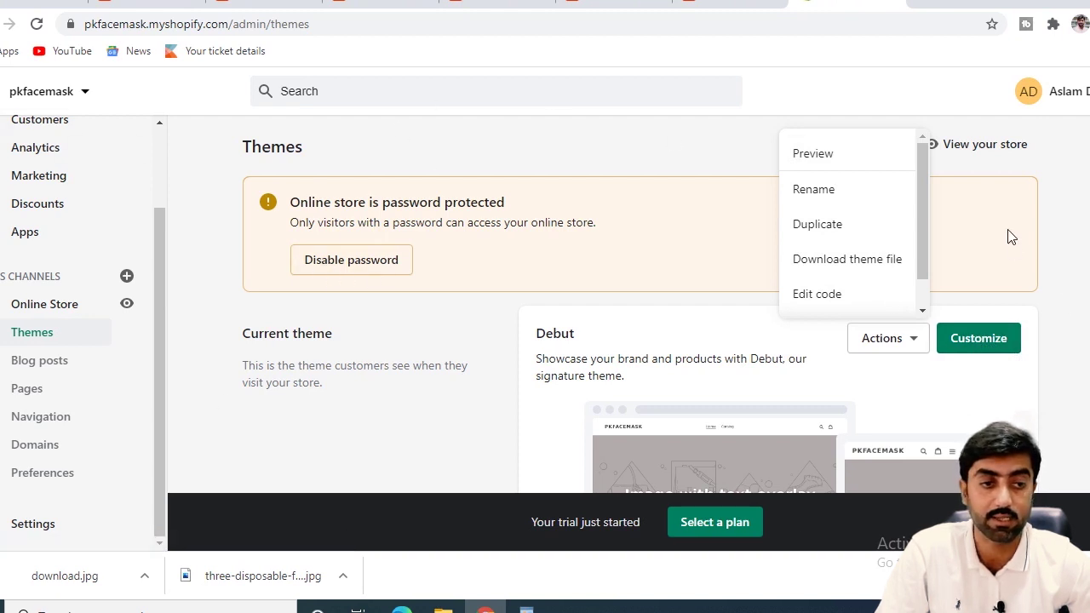
# Open the Debut theme's Header settings for customization, try the centered logo alignment and set it back to left.
pyautogui.click(979, 337)
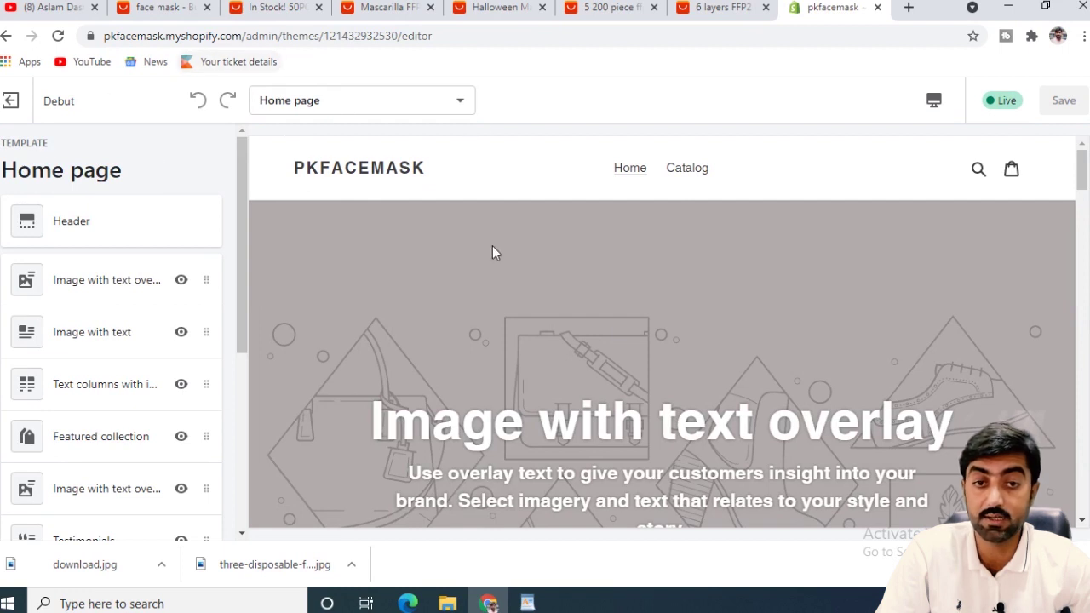
pyautogui.click(74, 223)
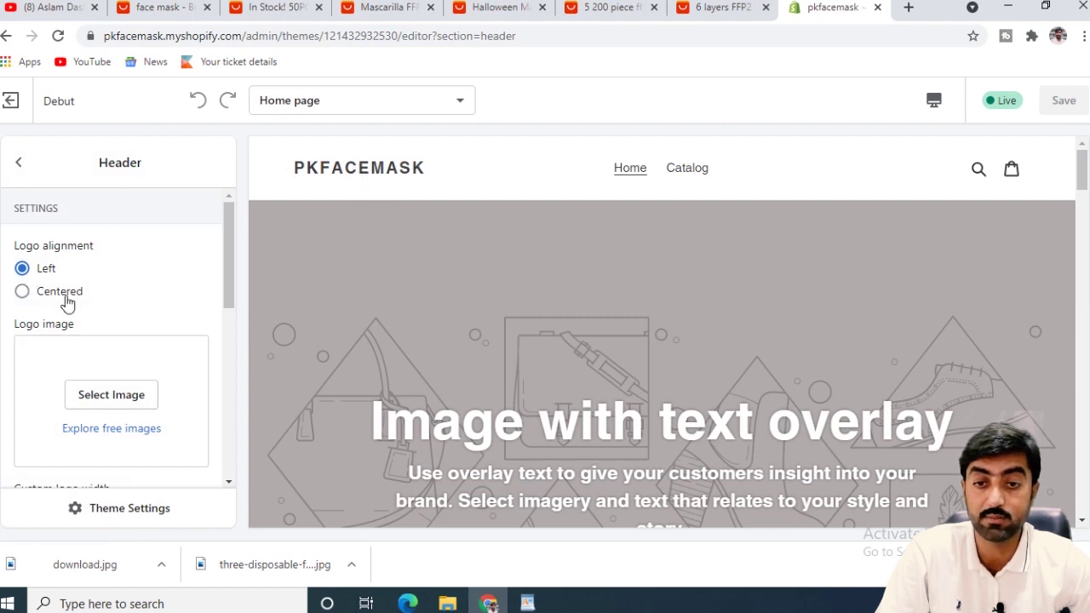
pyautogui.click(23, 292)
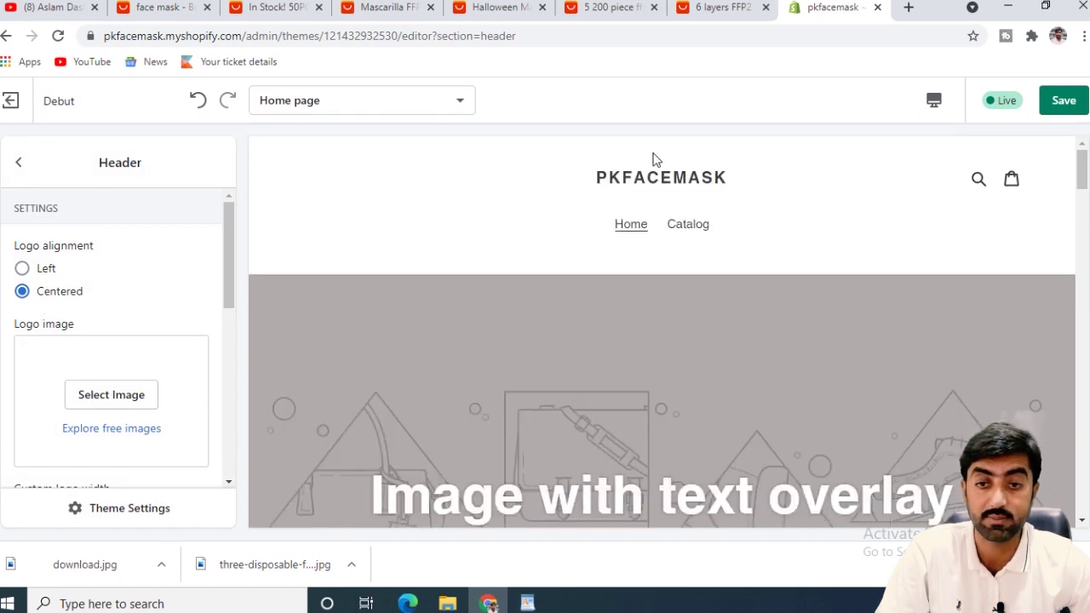
pyautogui.click(43, 277)
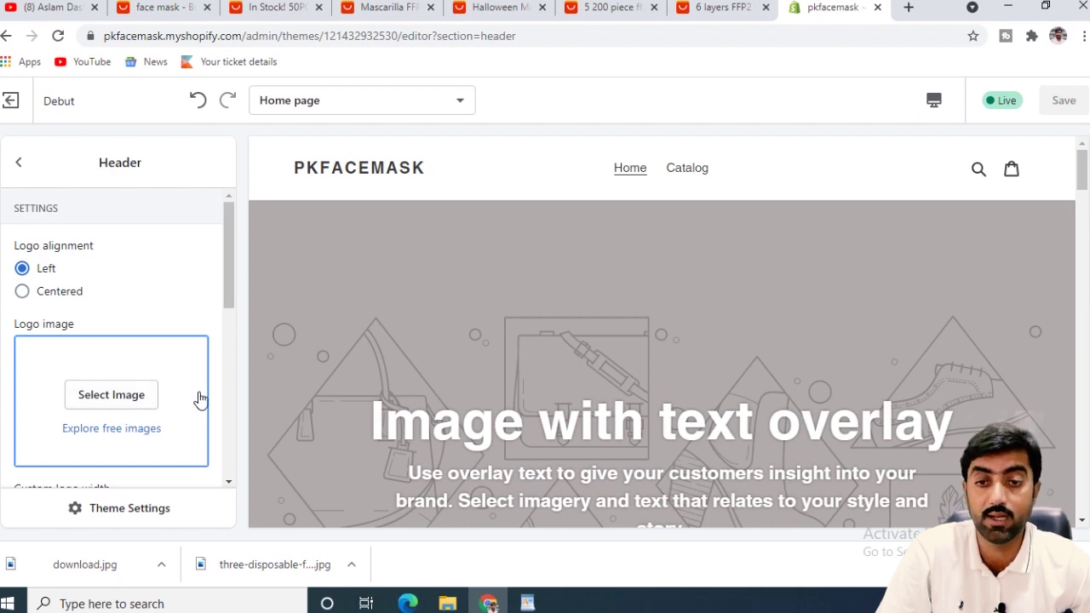
# Start uploading a logo image for the header and look through the Downloads folder and its New folder subfolder.
pyautogui.click(112, 395)
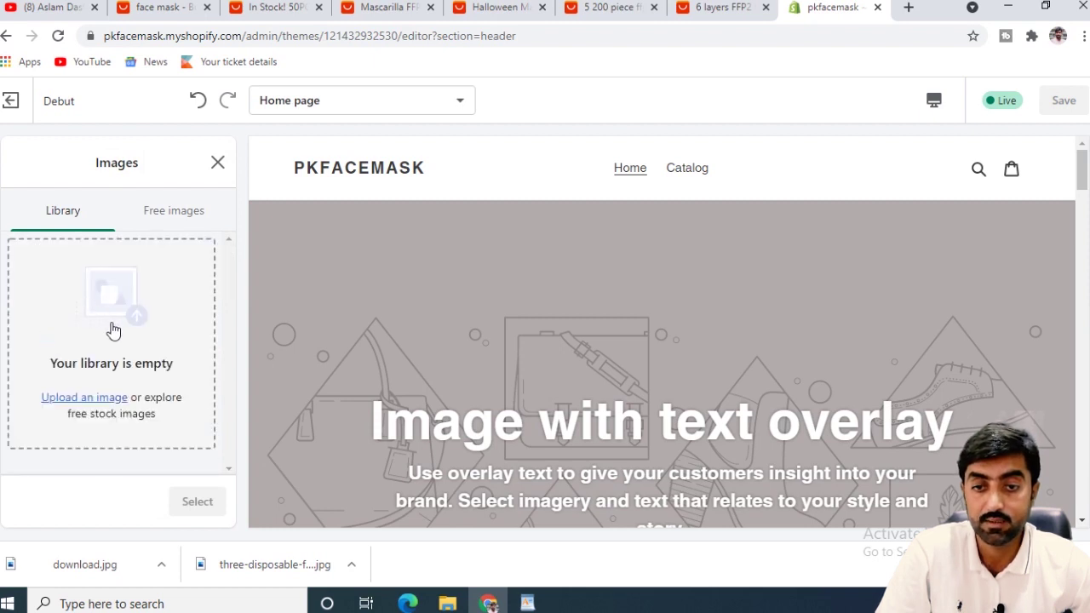
pyautogui.click(89, 398)
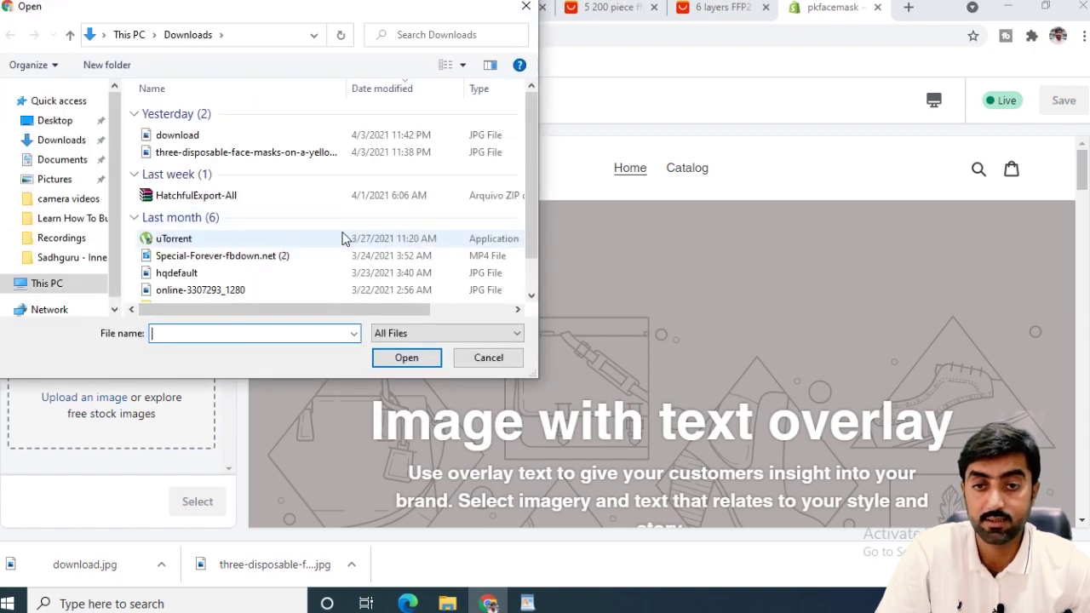
pyautogui.scroll(-3, 256, 256)
pyautogui.doubleClick(195, 282)
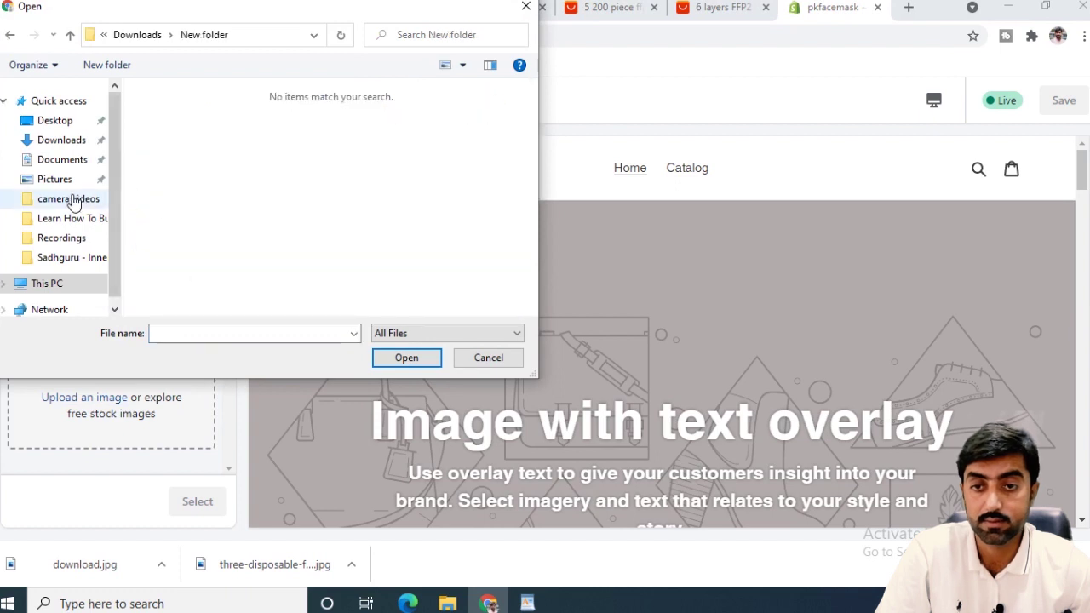
pyautogui.scroll(-1, 81, 219)
pyautogui.scroll(1, 79, 220)
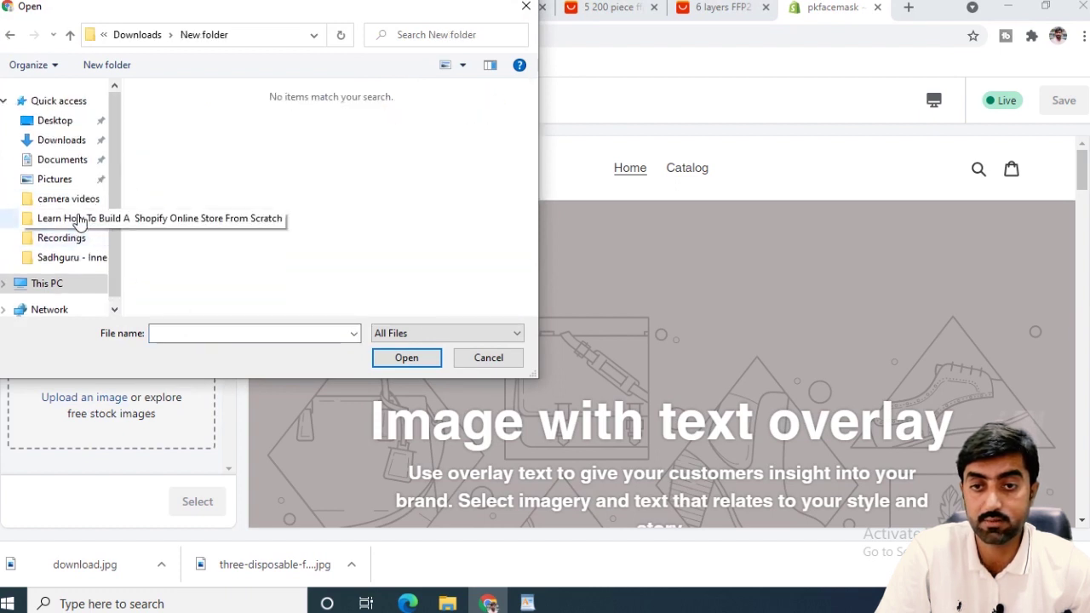
# Upload the logo_transparent image from the Nova Pasta folder on the Desktop to the theme's image library.
pyautogui.click(73, 127)
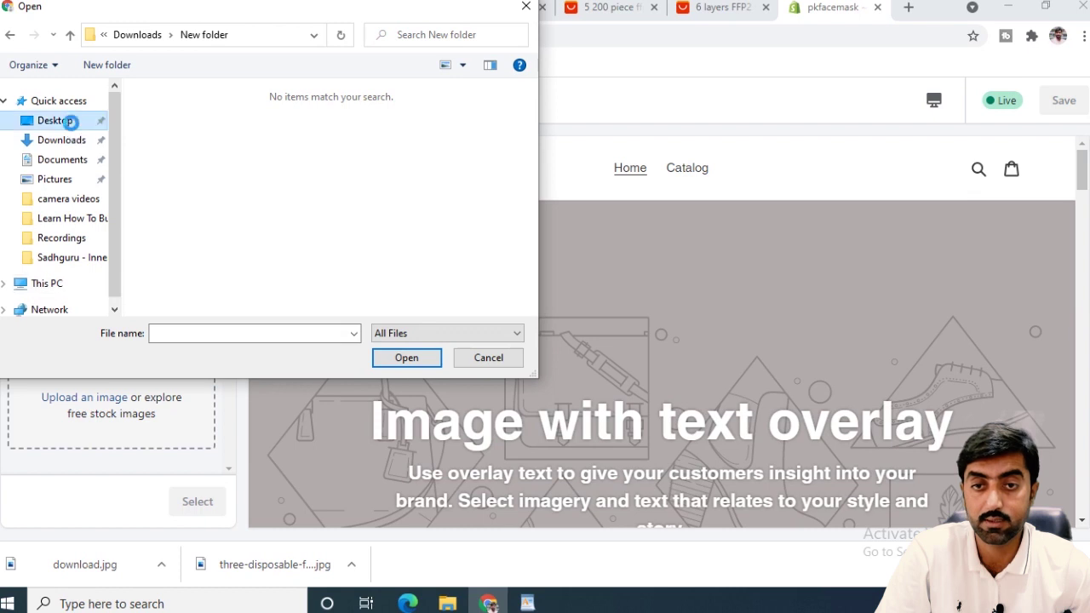
pyautogui.click(201, 113)
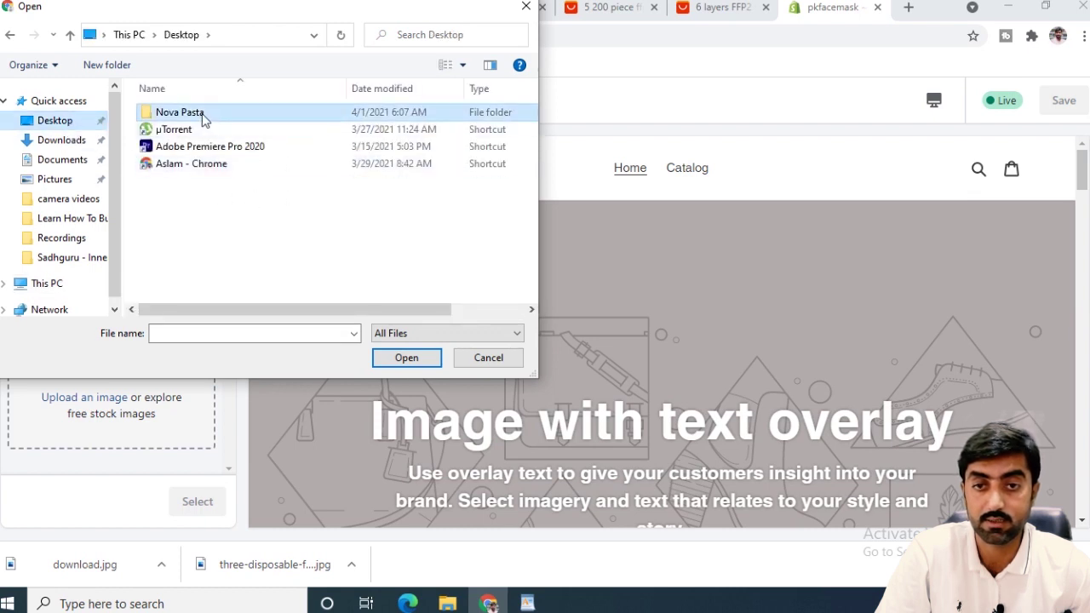
pyautogui.doubleClick(174, 120)
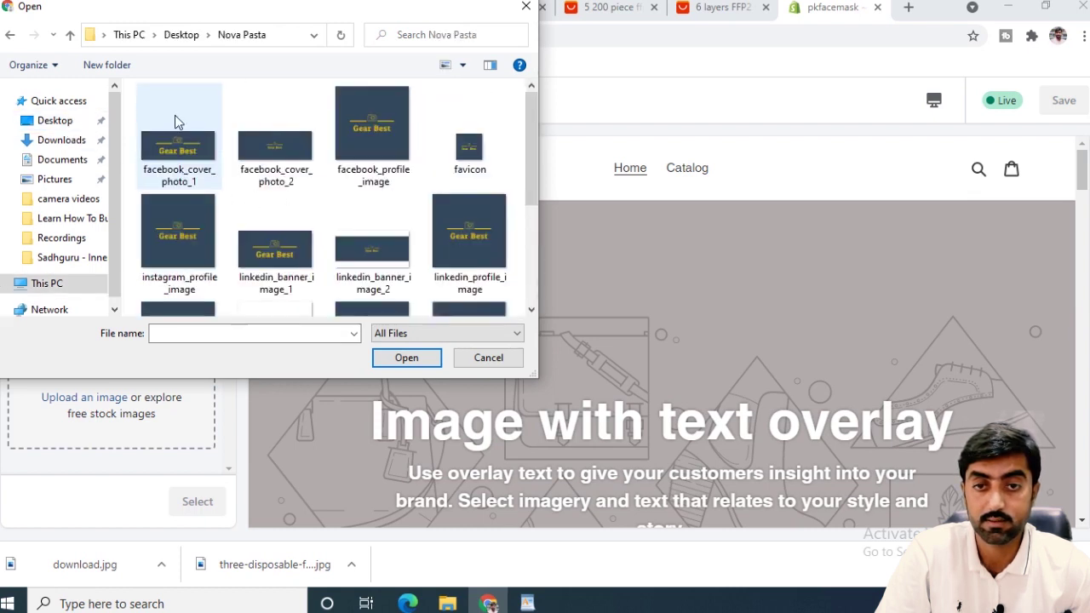
pyautogui.click(180, 119)
pyautogui.scroll(-3, 299, 149)
pyautogui.scroll(3, 299, 149)
pyautogui.scroll(-3, 343, 199)
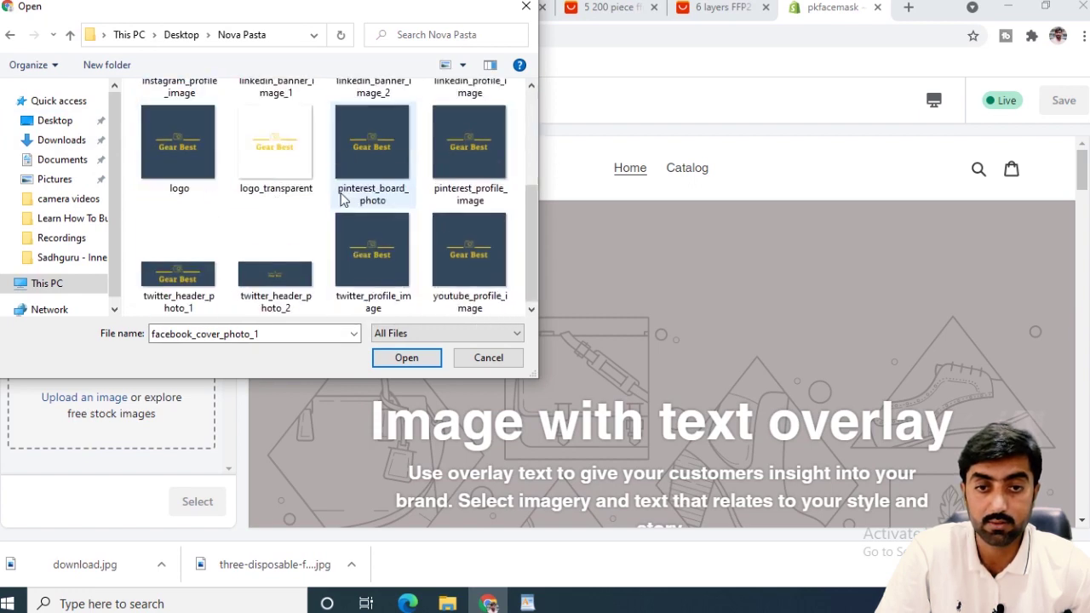
pyautogui.scroll(3, 323, 200)
pyautogui.scroll(-3, 301, 210)
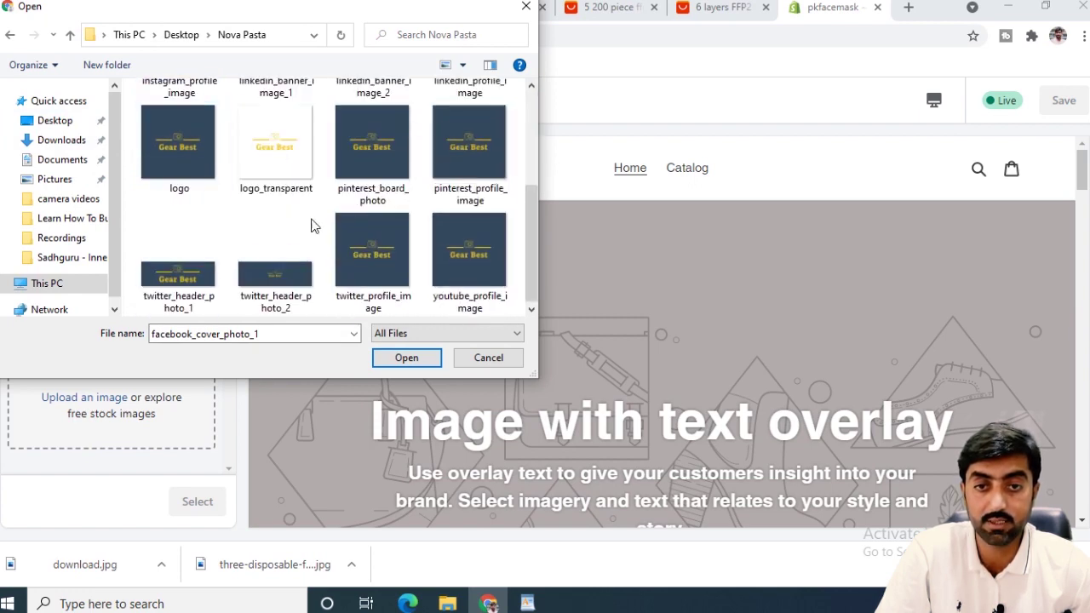
pyautogui.doubleClick(273, 151)
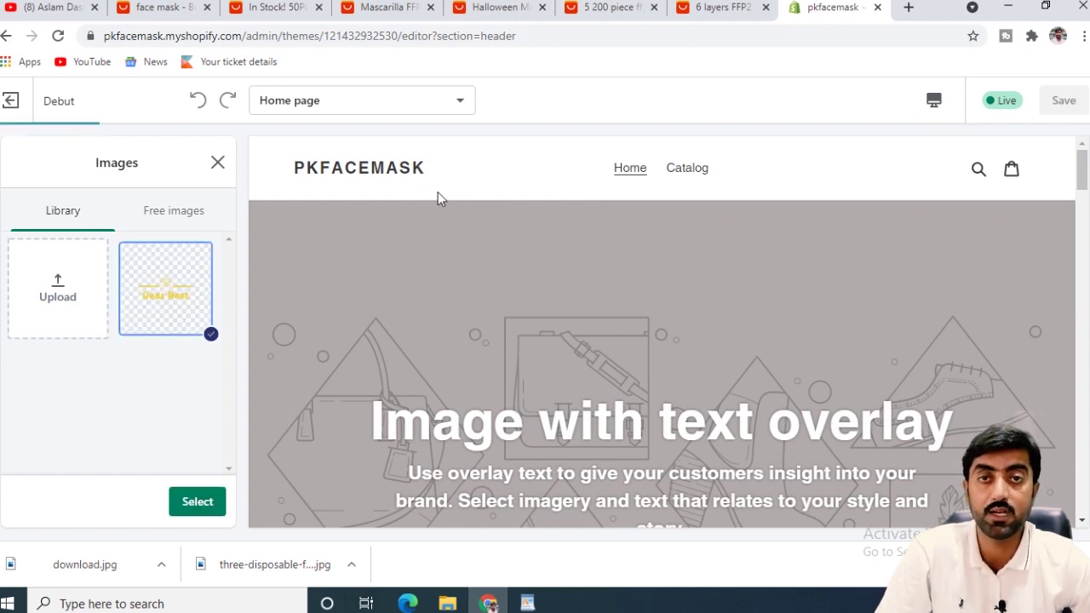
# Open the Hatchful logo maker site, hatchful.shopify.com, in a new browser tab.
pyautogui.click(909, 9)
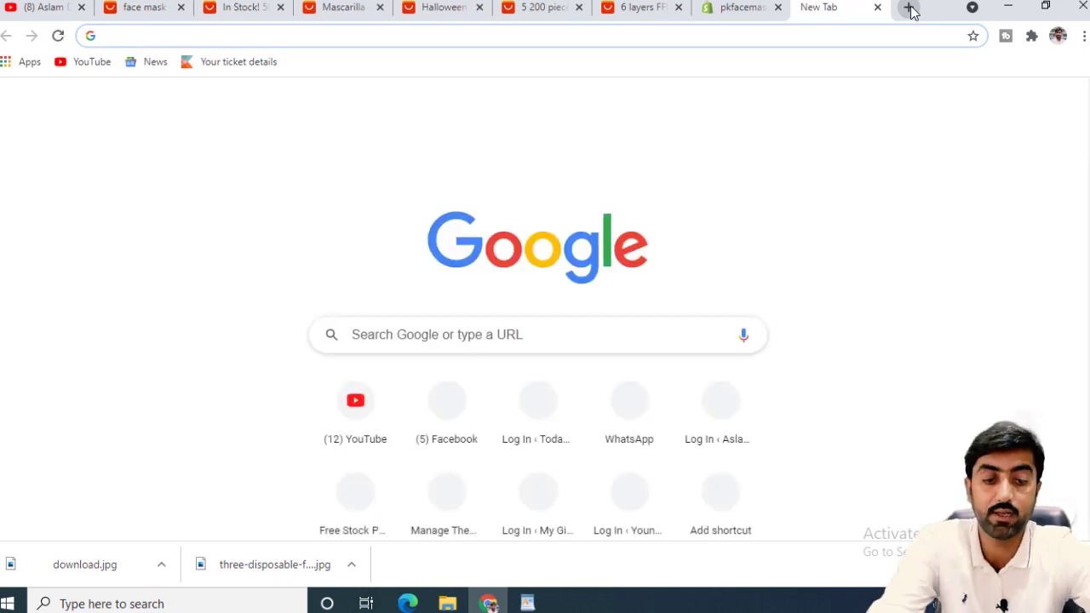
pyautogui.write('hat')
pyautogui.press('Return')
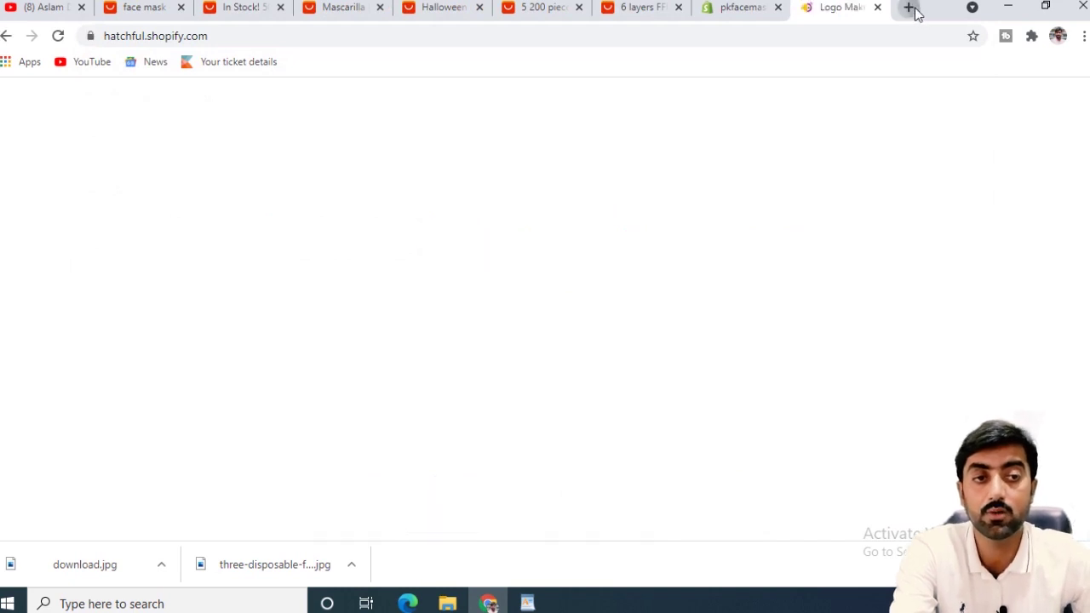
# Search the web for the logo tools logomakr and cooltext, each in its own new browser tab.
pyautogui.click(909, 8)
pyautogui.write('logomakr')
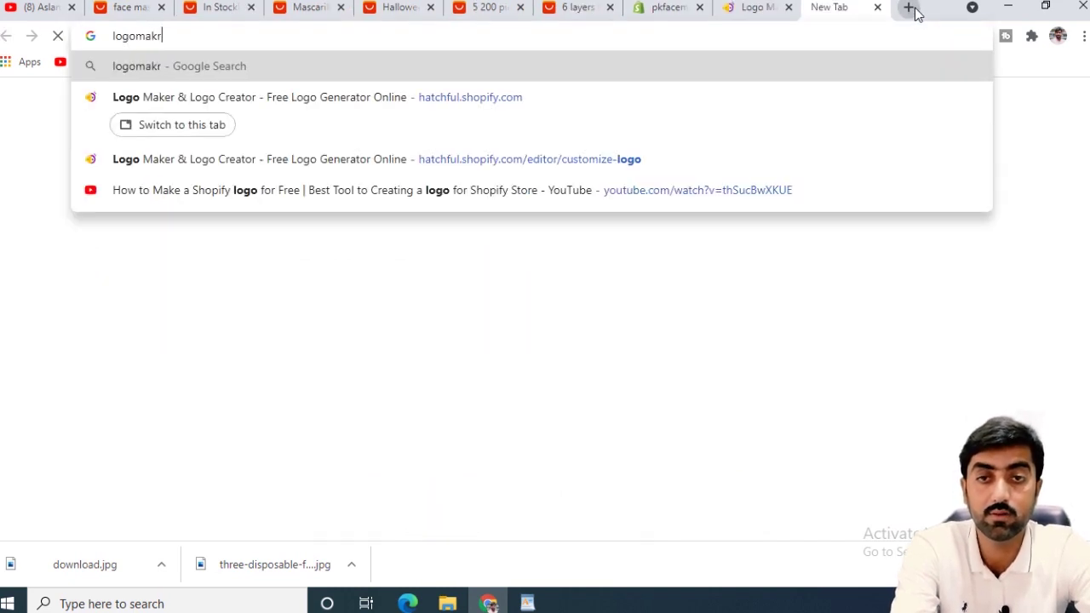
pyautogui.press('Return')
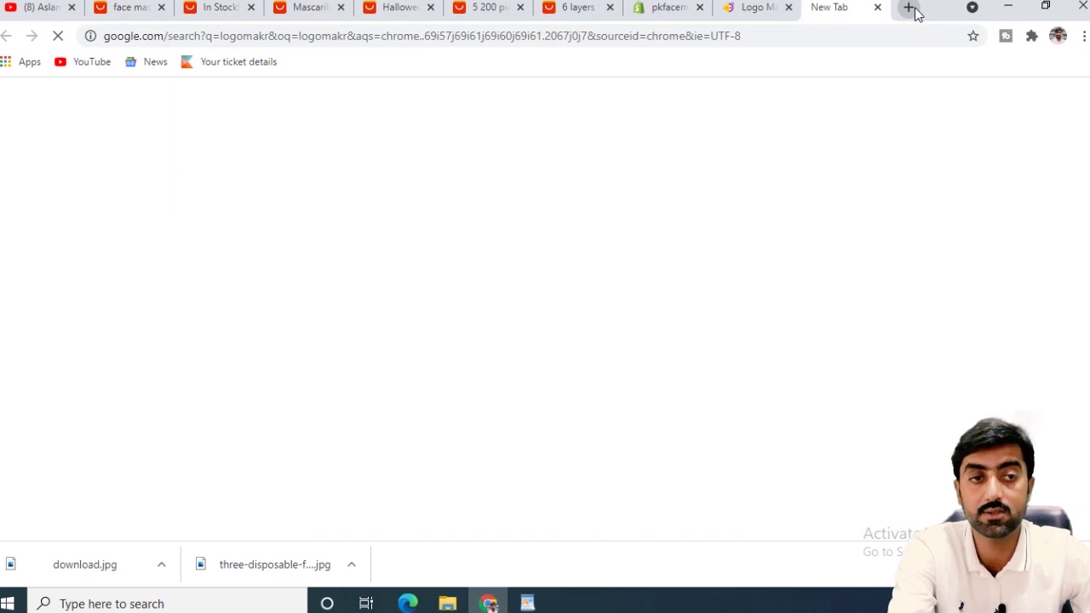
pyautogui.click(910, 8)
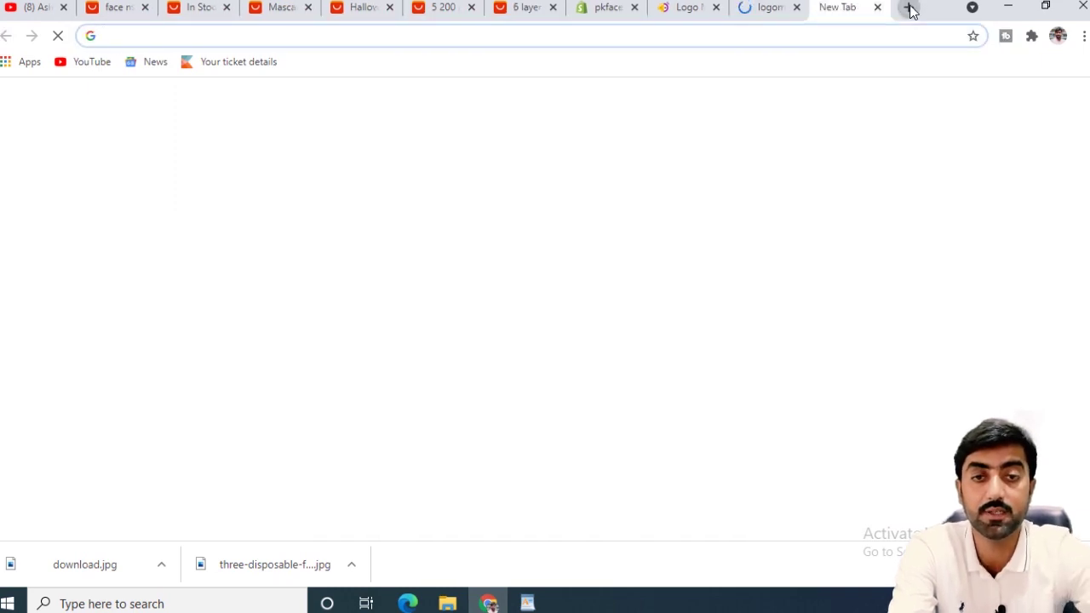
pyautogui.write('cooltext')
pyautogui.press('Return')
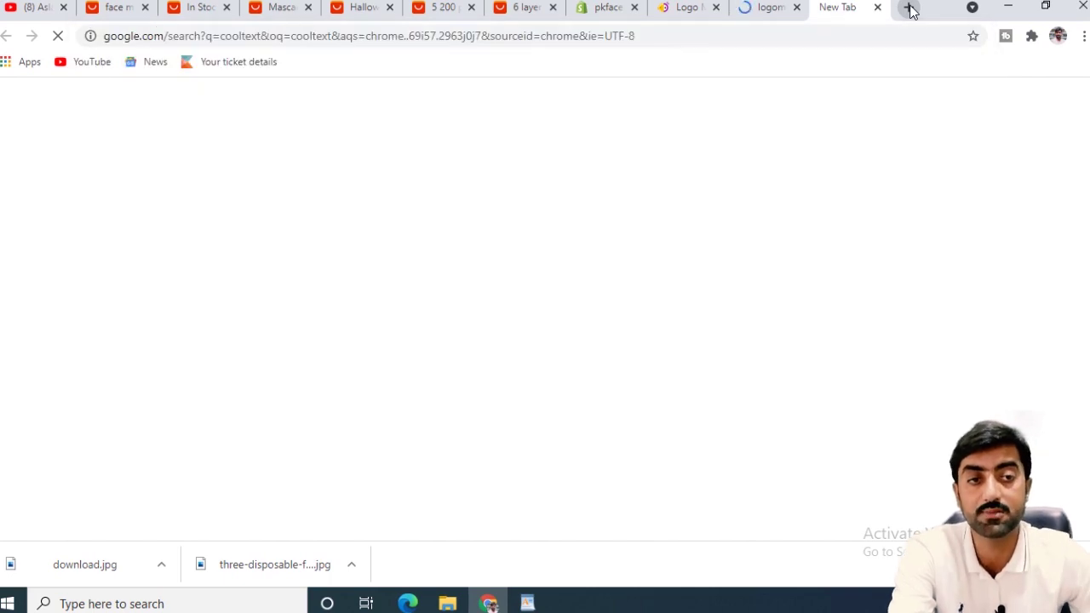
# Look over the Hatchful home page and the logomakr and cooltext search results, closing the two search tabs.
pyautogui.click(691, 6)
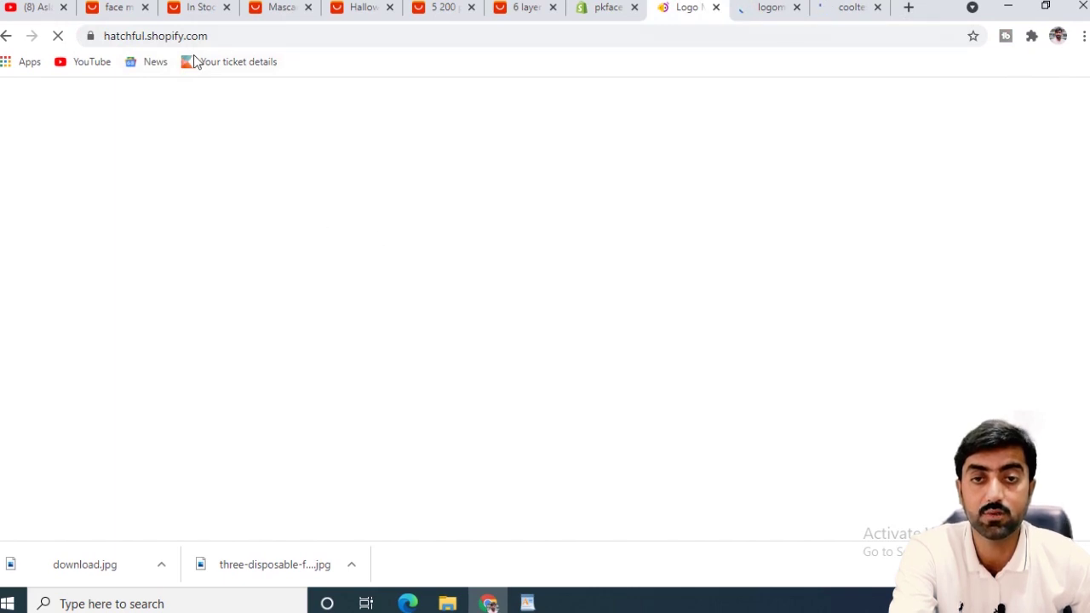
pyautogui.click(142, 39)
pyautogui.click(162, 39)
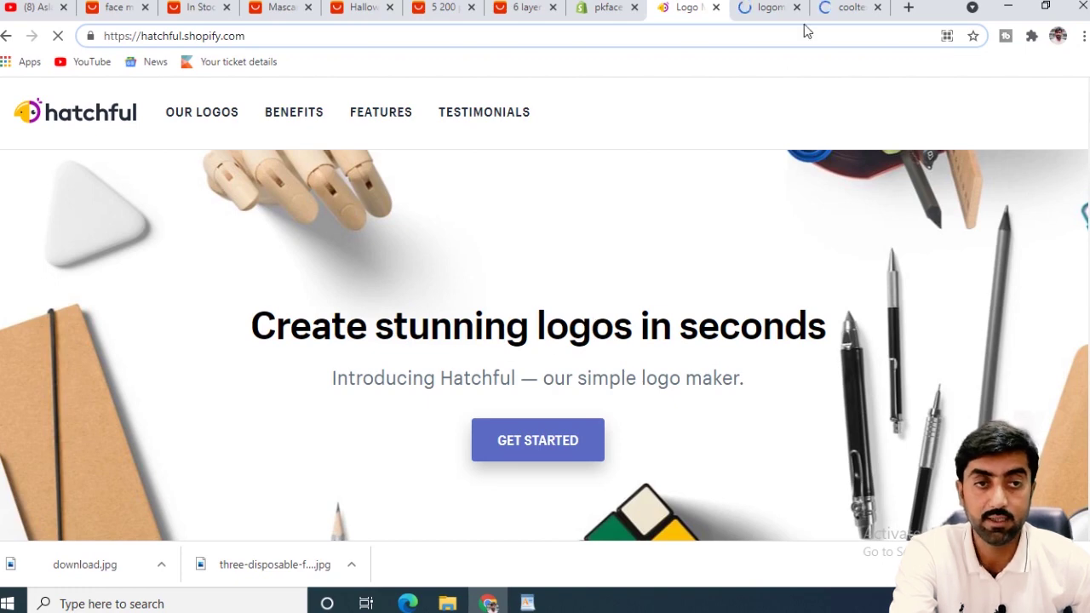
pyautogui.click(769, 8)
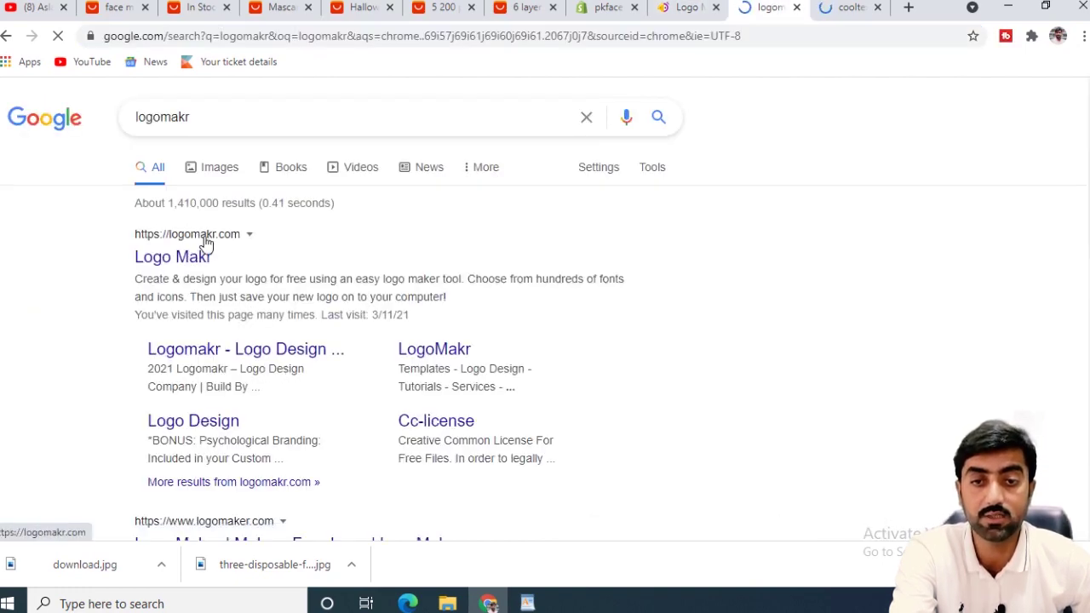
pyautogui.click(849, 6)
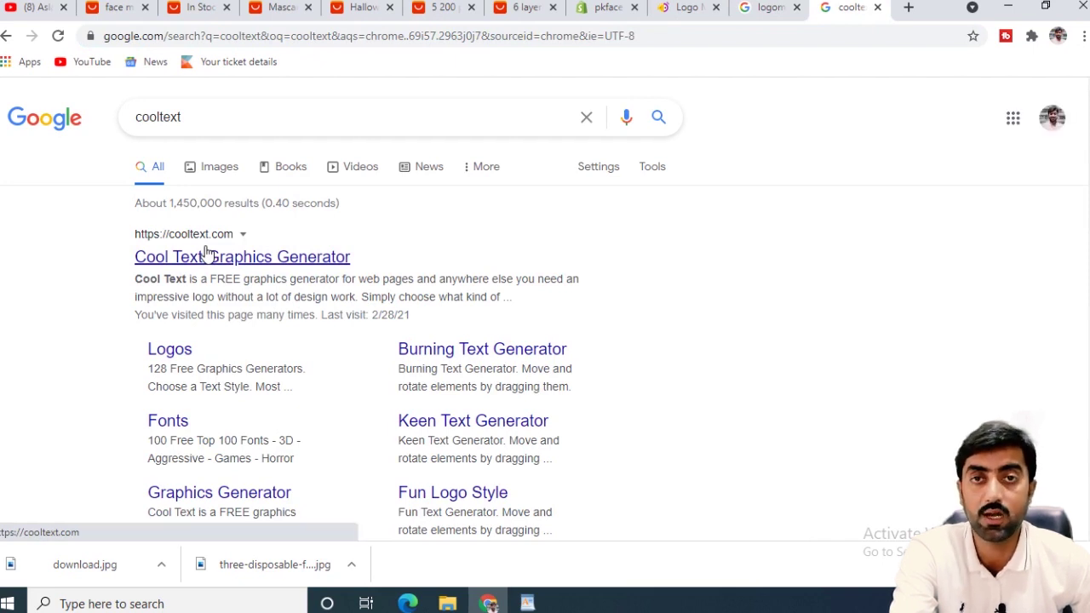
pyautogui.click(797, 8)
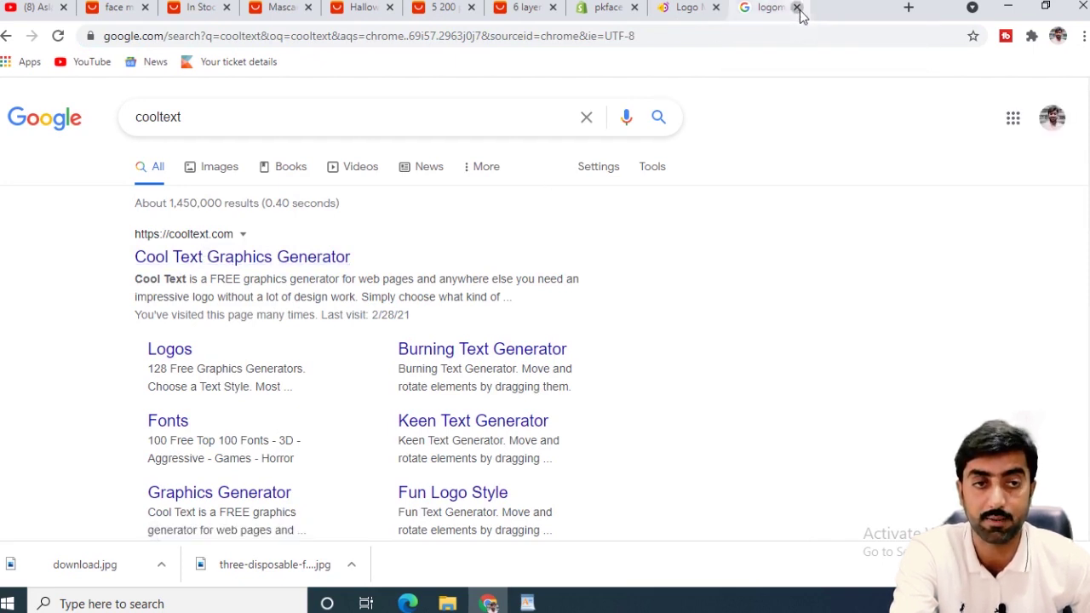
pyautogui.click(796, 8)
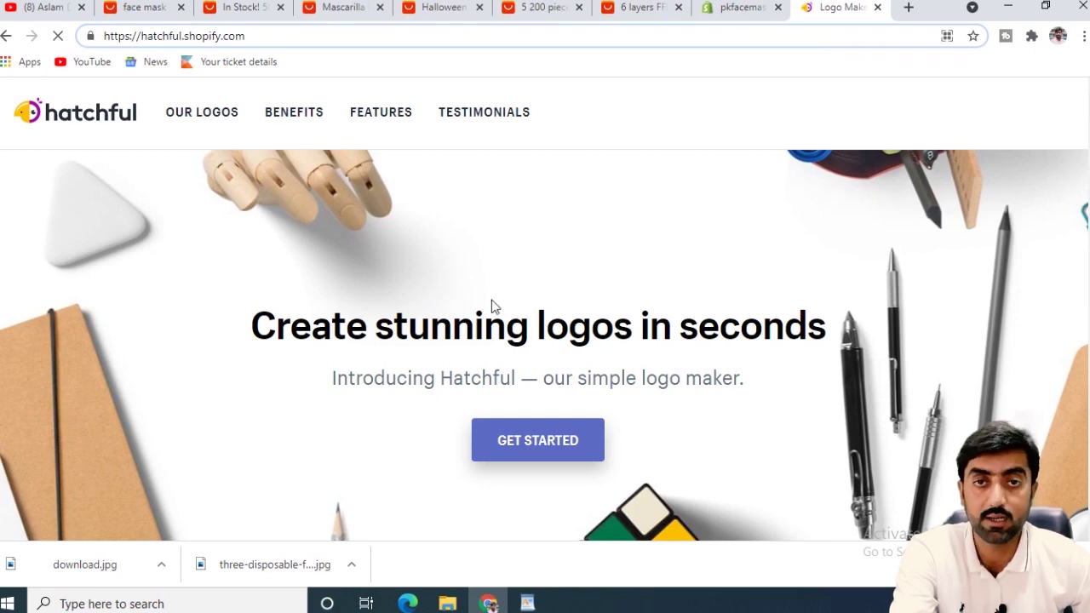
# Use the uploaded Gear Best logo as the theme header's logo image, trying Centered alignment before returning it to Left.
pyautogui.click(734, 8)
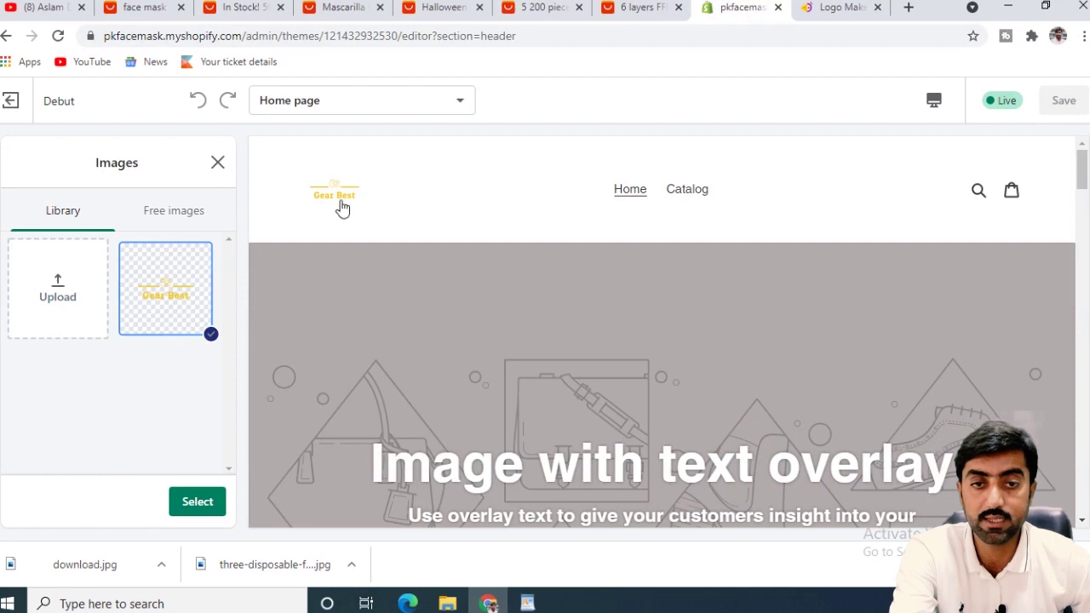
pyautogui.click(196, 502)
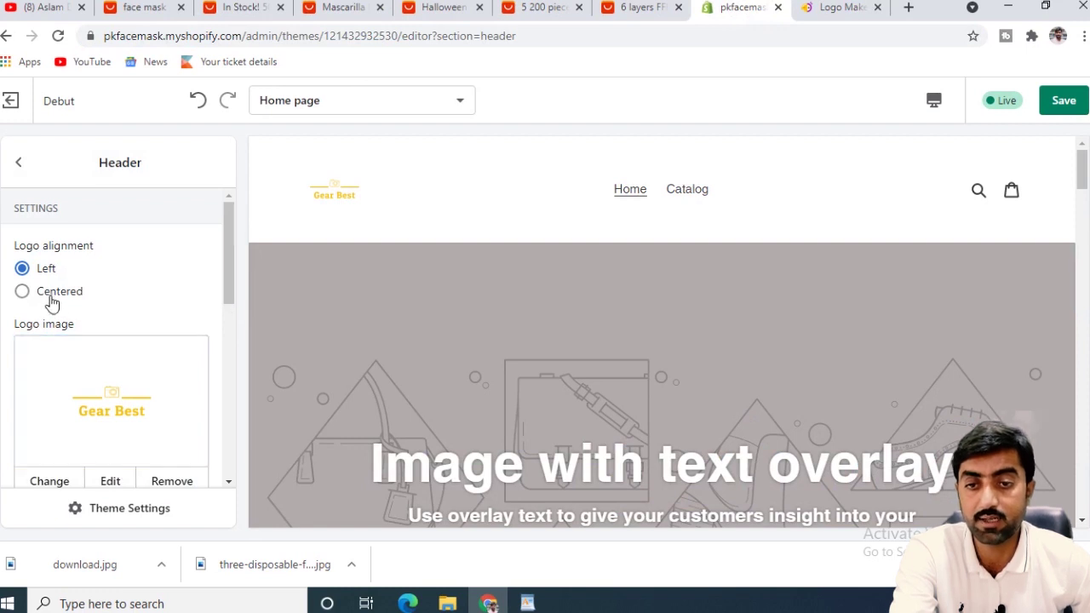
pyautogui.click(26, 291)
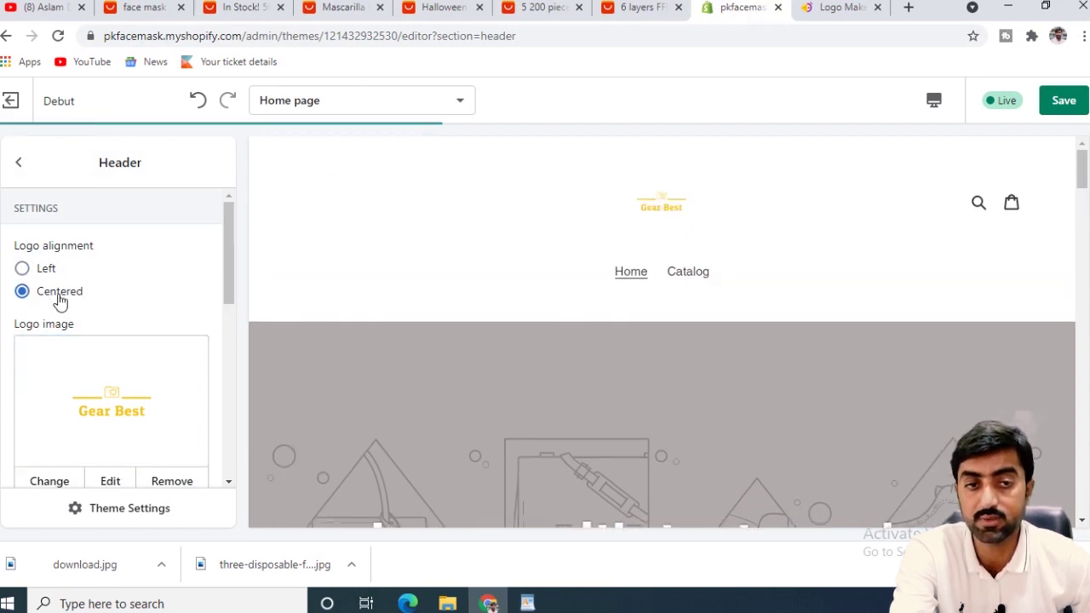
pyautogui.click(43, 272)
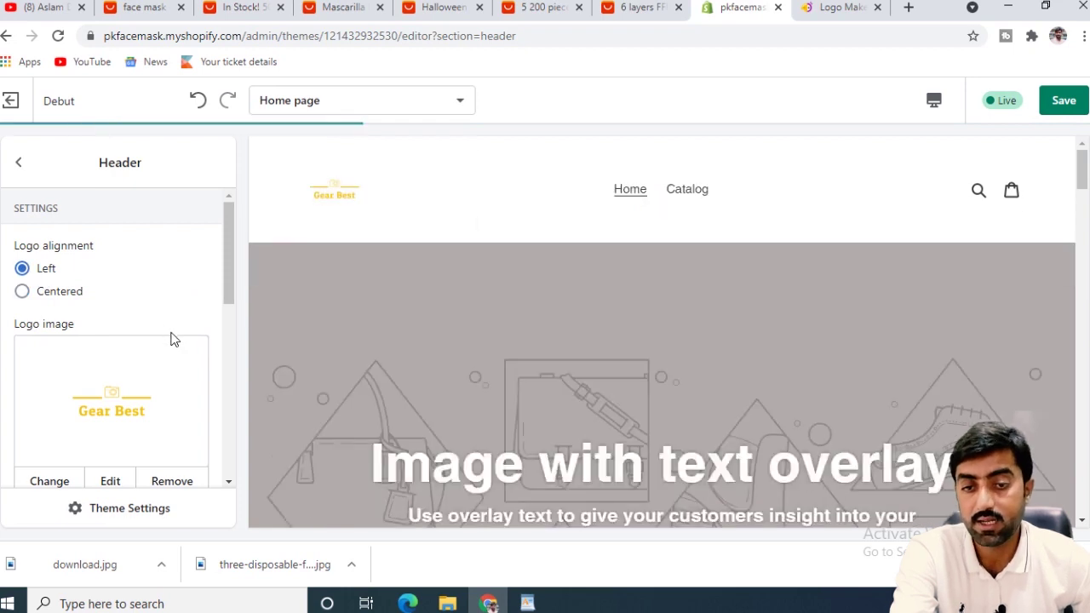
# Set the header's custom logo width to 195px and save the theme changes.
pyautogui.scroll(-4, 170, 339)
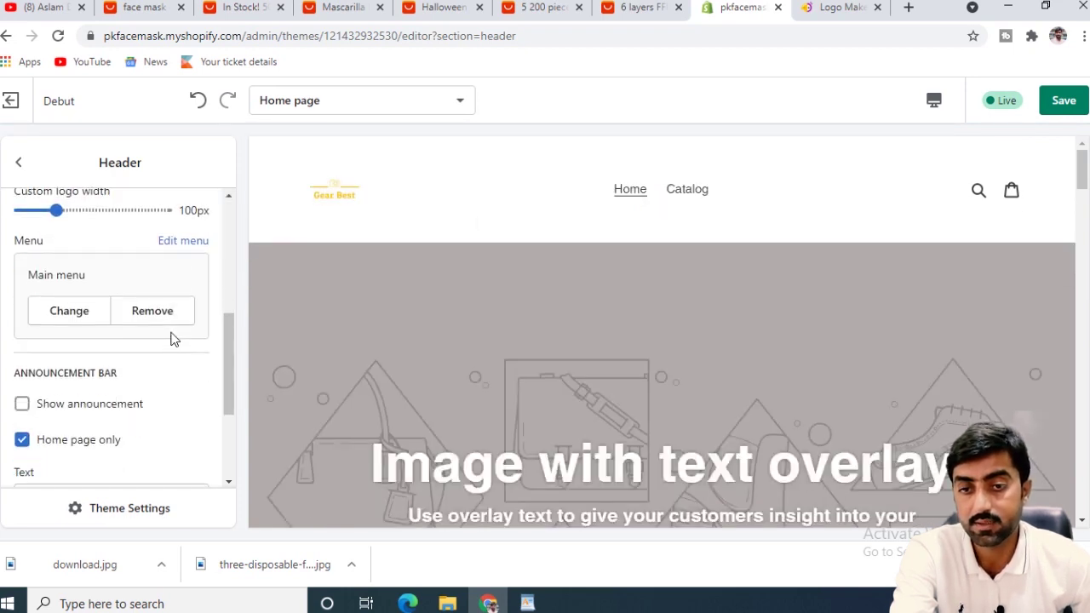
pyautogui.scroll(1, 111, 264)
pyautogui.scroll(1, 110, 268)
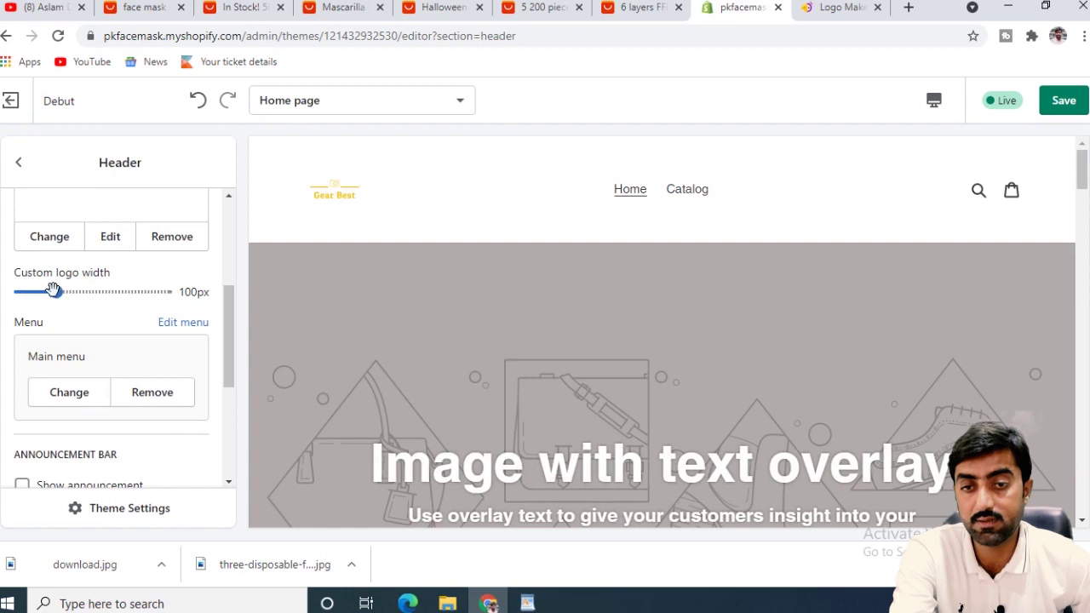
pyautogui.moveTo(56, 292); pyautogui.dragTo(125, 292)
pyautogui.scroll(4, 146, 377)
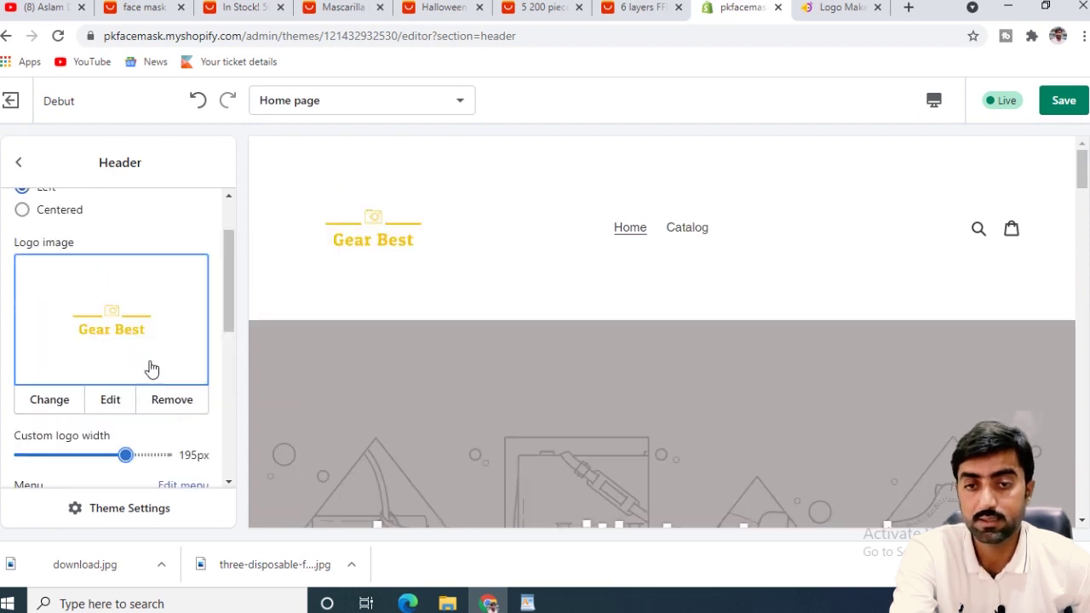
pyautogui.click(1051, 112)
pyautogui.click(188, 329)
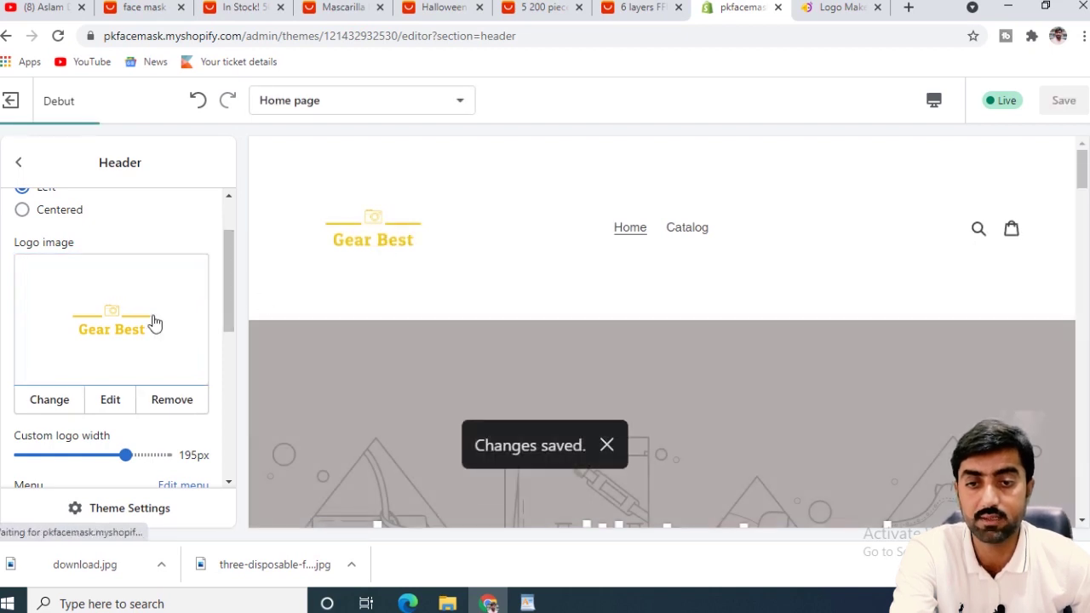
# Open the header's Main menu for editing and delete its Catalog item.
pyautogui.scroll(-5, 151, 318)
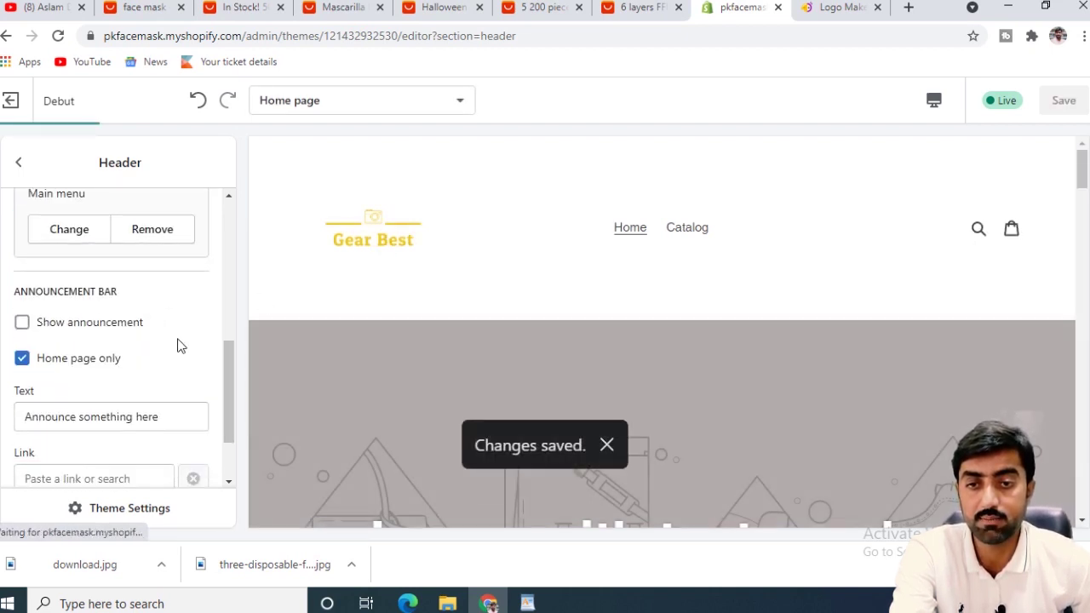
pyautogui.scroll(1, 178, 336)
pyautogui.scroll(4, 196, 268)
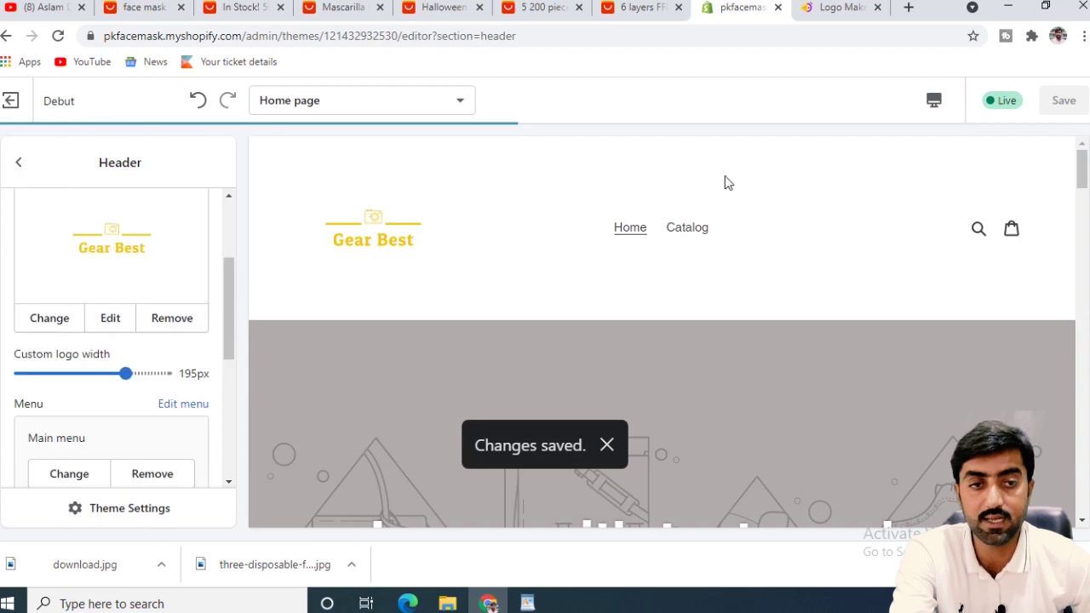
pyautogui.scroll(-2, 677, 256)
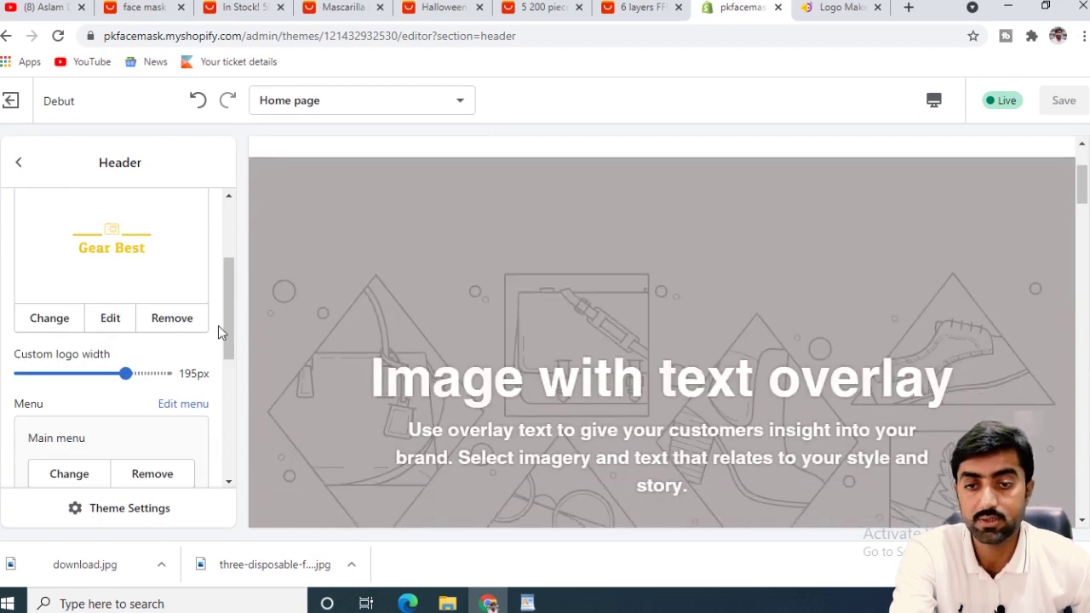
pyautogui.scroll(-2, 218, 325)
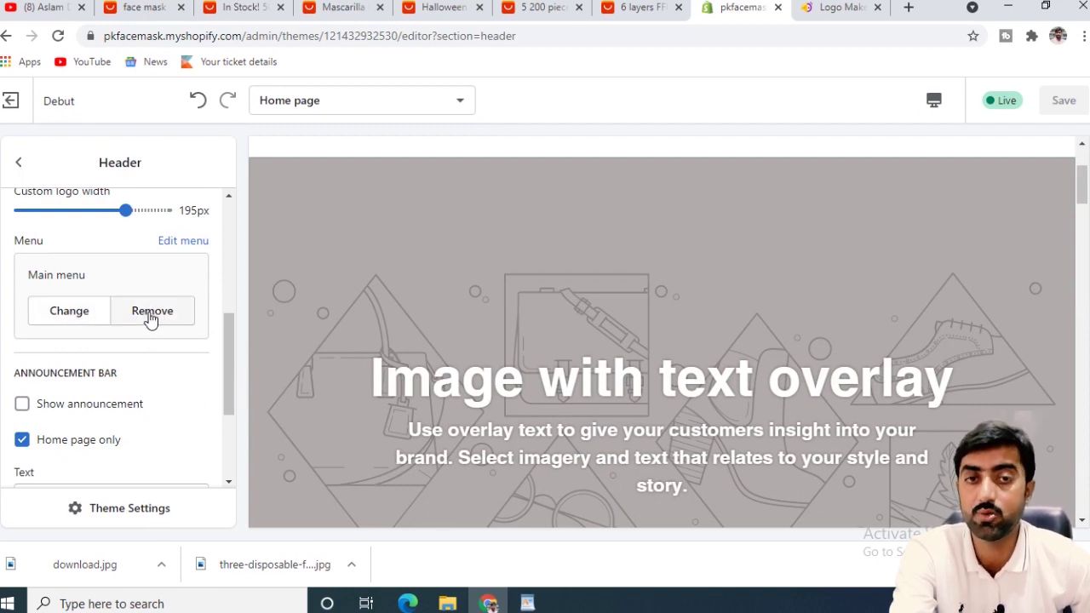
pyautogui.click(68, 312)
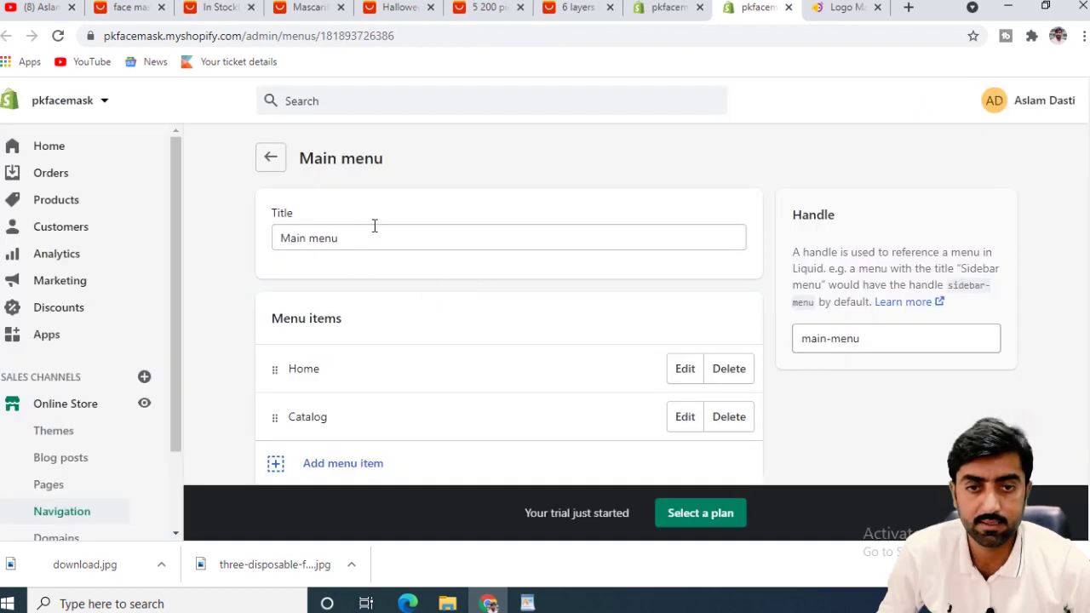
pyautogui.scroll(-1, 434, 333)
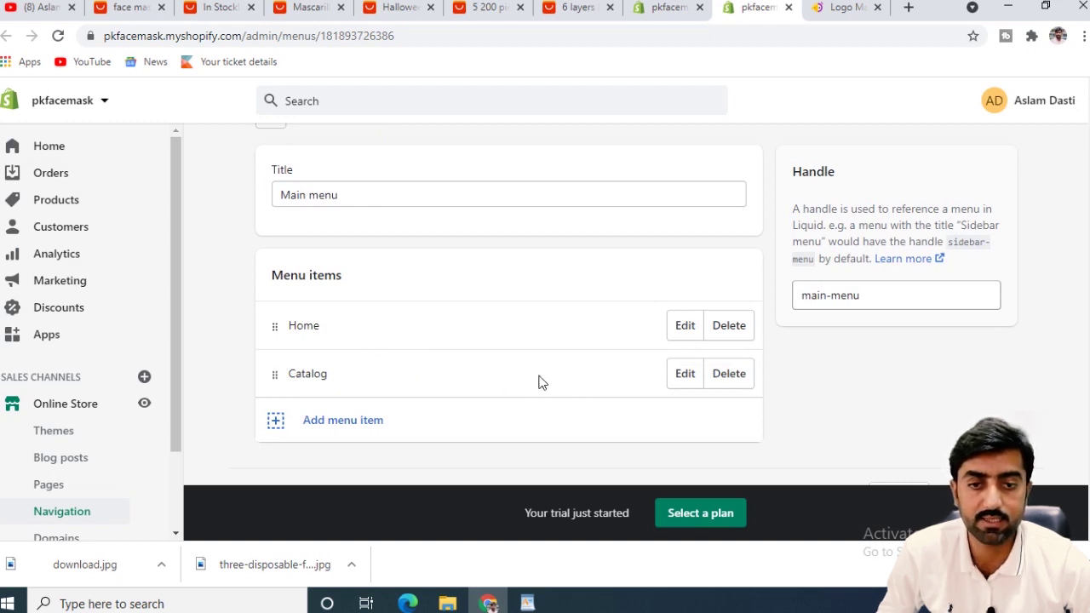
pyautogui.click(730, 374)
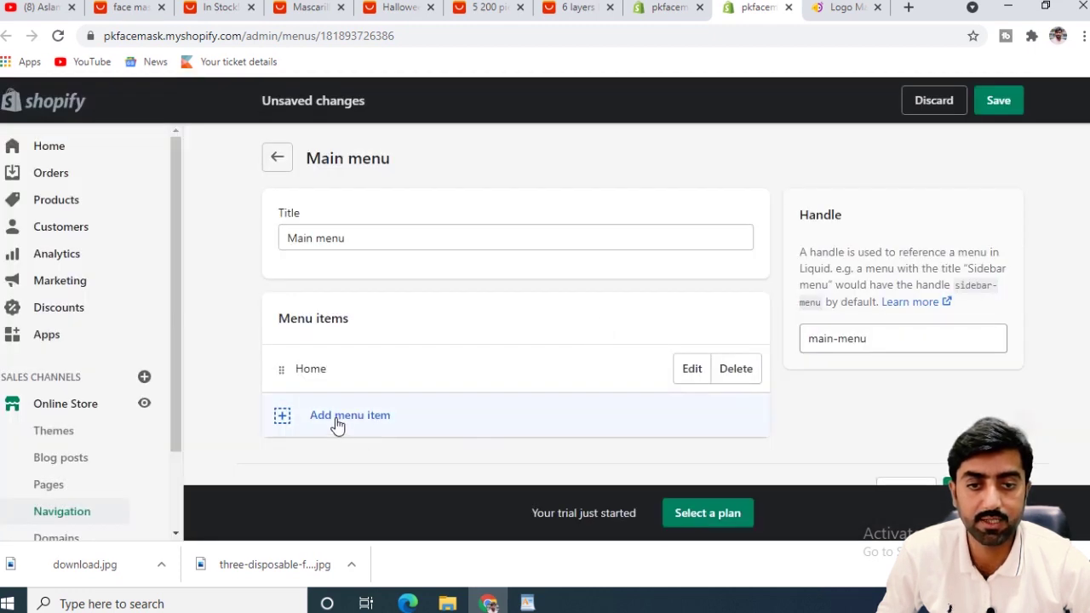
# Add a menu item named About us to the Main menu, linked to the About us page.
pyautogui.click(338, 423)
pyautogui.click(396, 312)
pyautogui.write('About us')
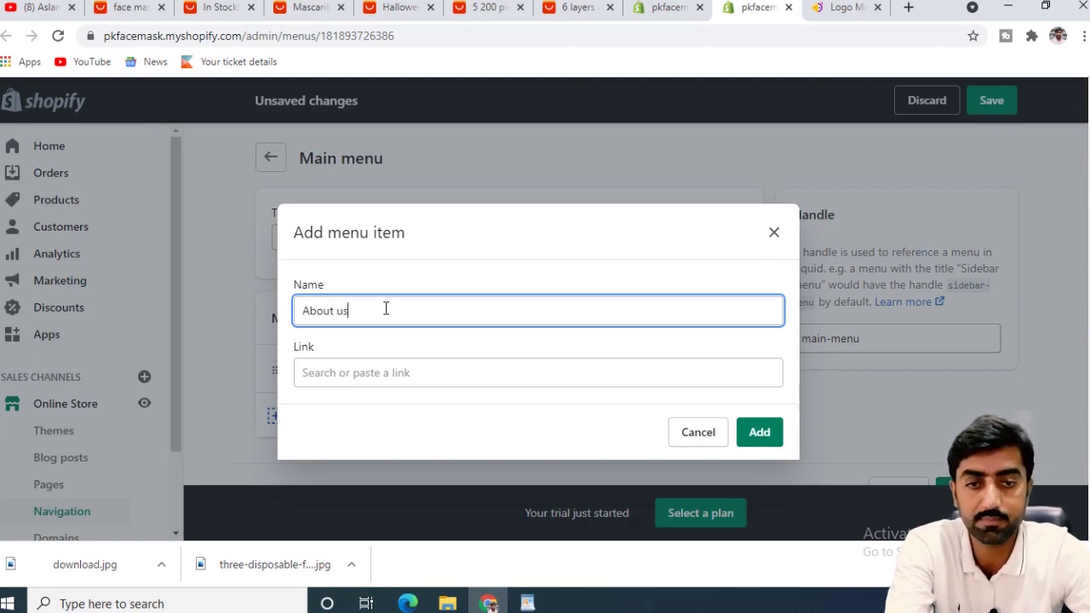
pyautogui.click(359, 380)
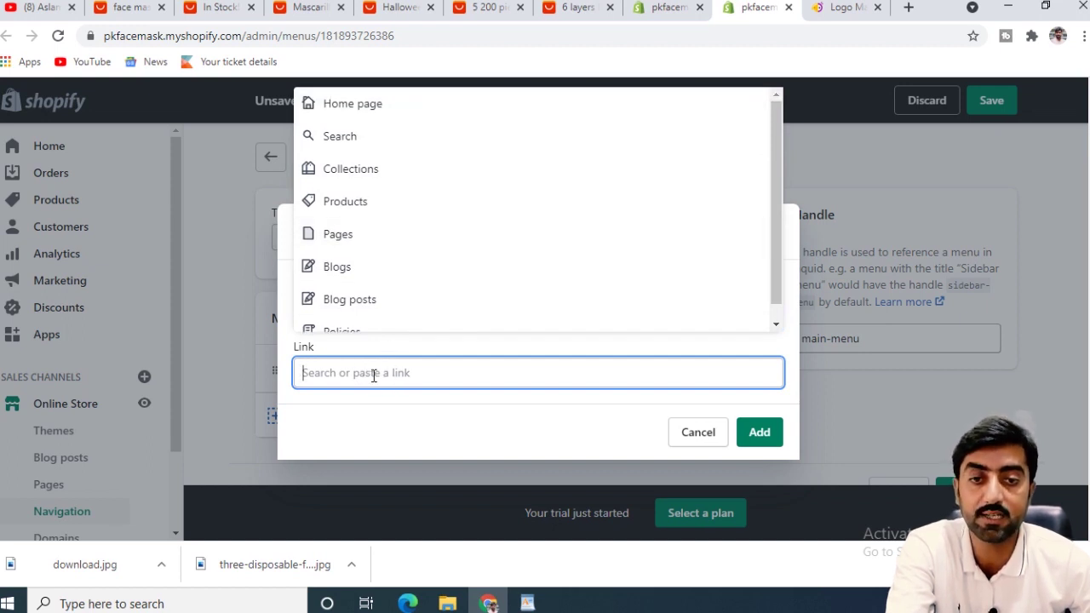
pyautogui.click(341, 237)
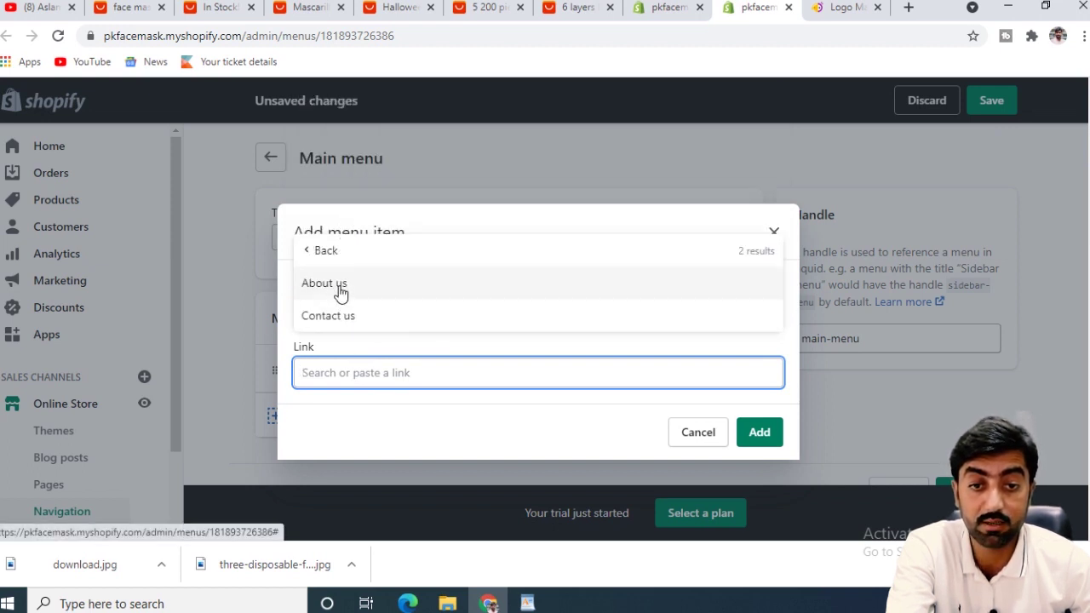
pyautogui.click(377, 286)
pyautogui.click(758, 434)
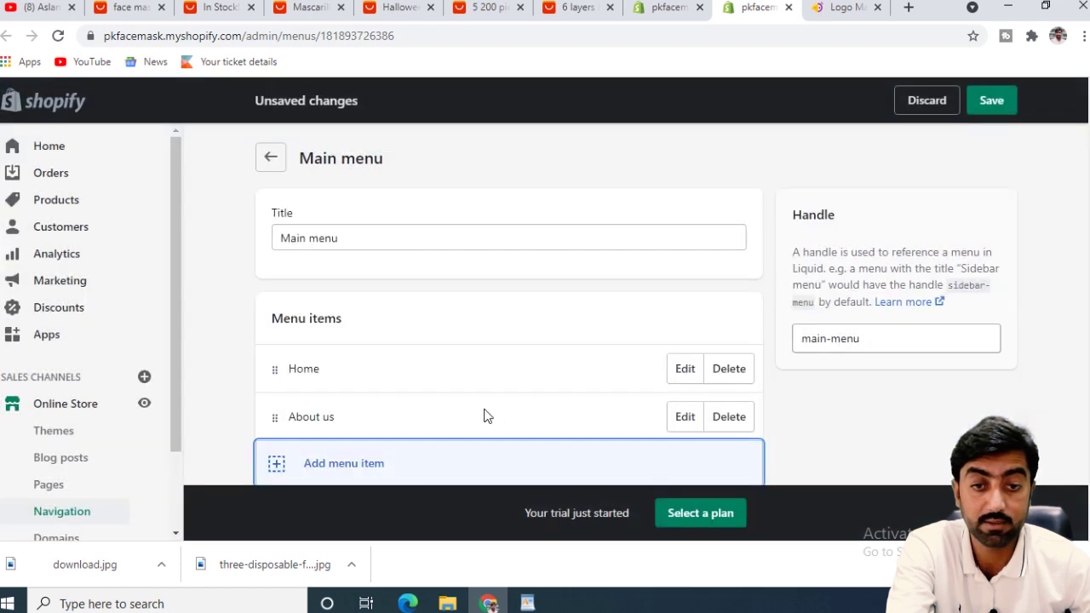
# Add a menu item named Contact us to the Main menu, linked to the Contact us page.
pyautogui.scroll(-1, 485, 410)
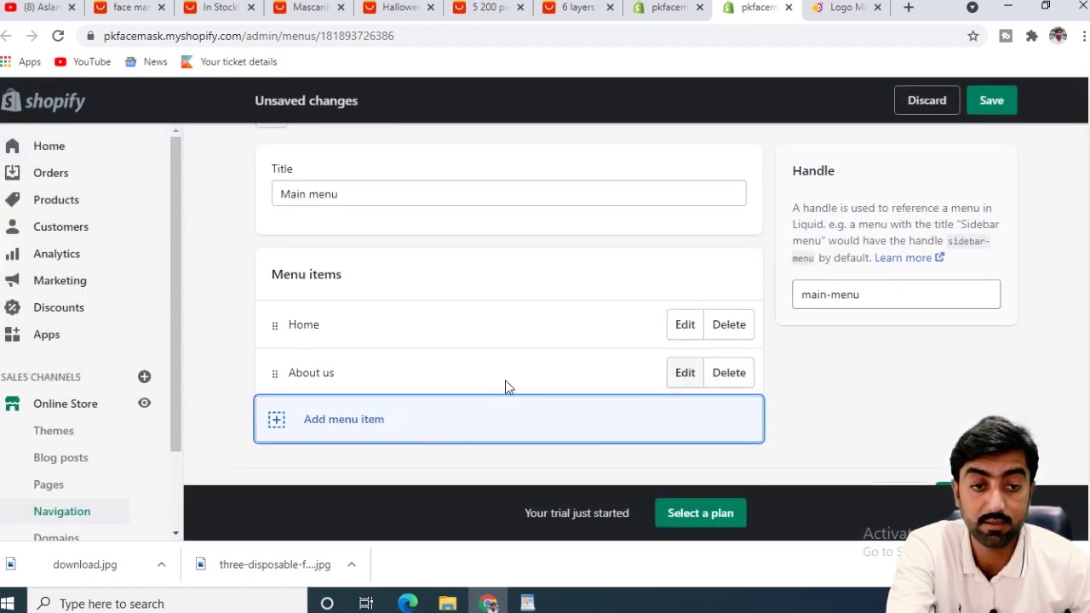
pyautogui.click(331, 431)
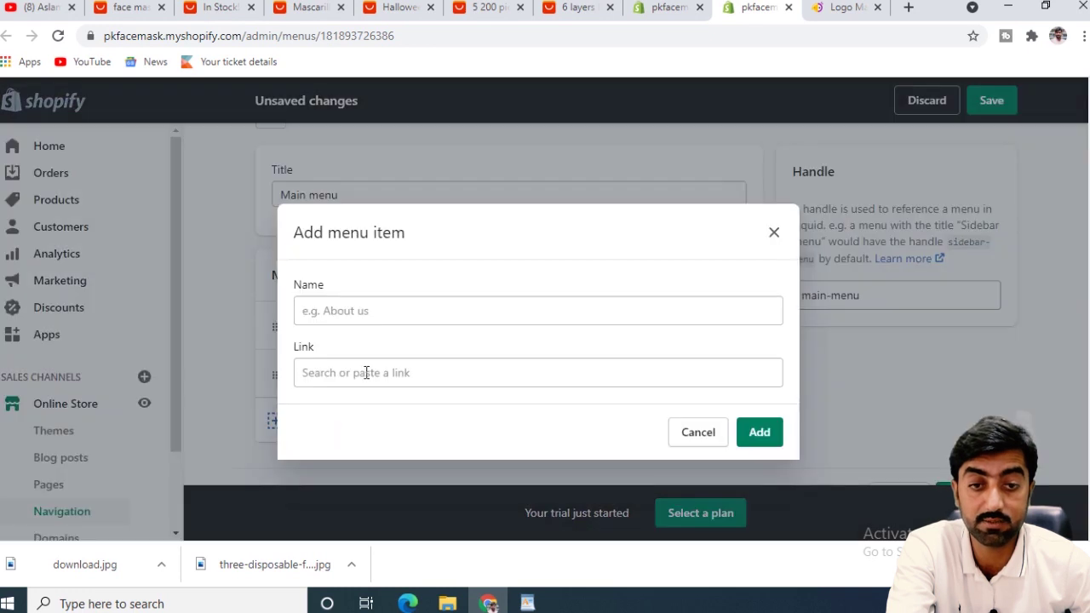
pyautogui.click(357, 310)
pyautogui.write('Contact')
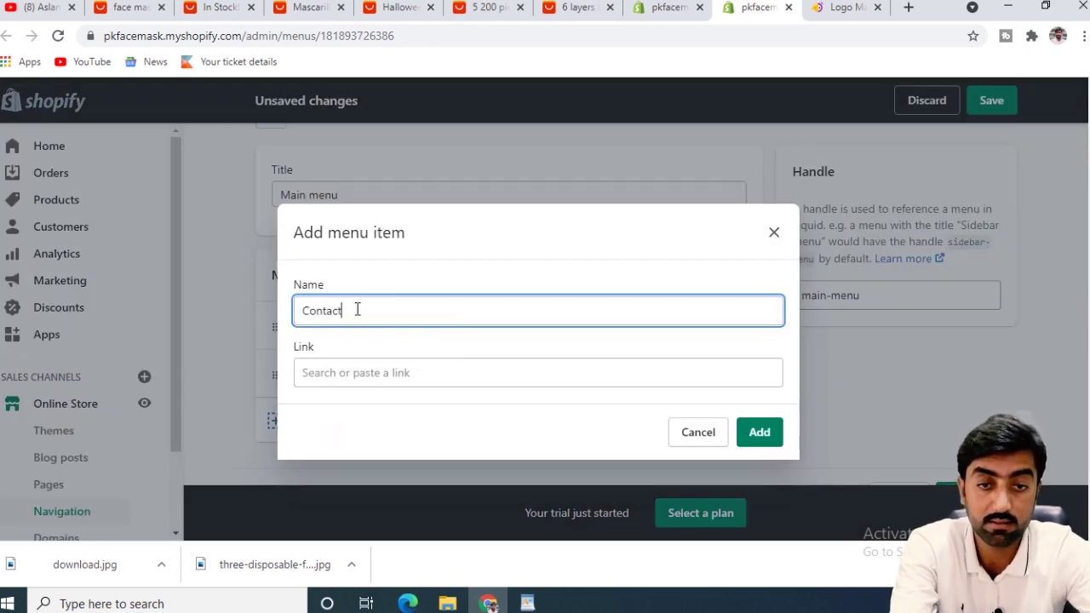
pyautogui.write(' us')
pyautogui.press('BackSpace')
pyautogui.press('BackSpace')
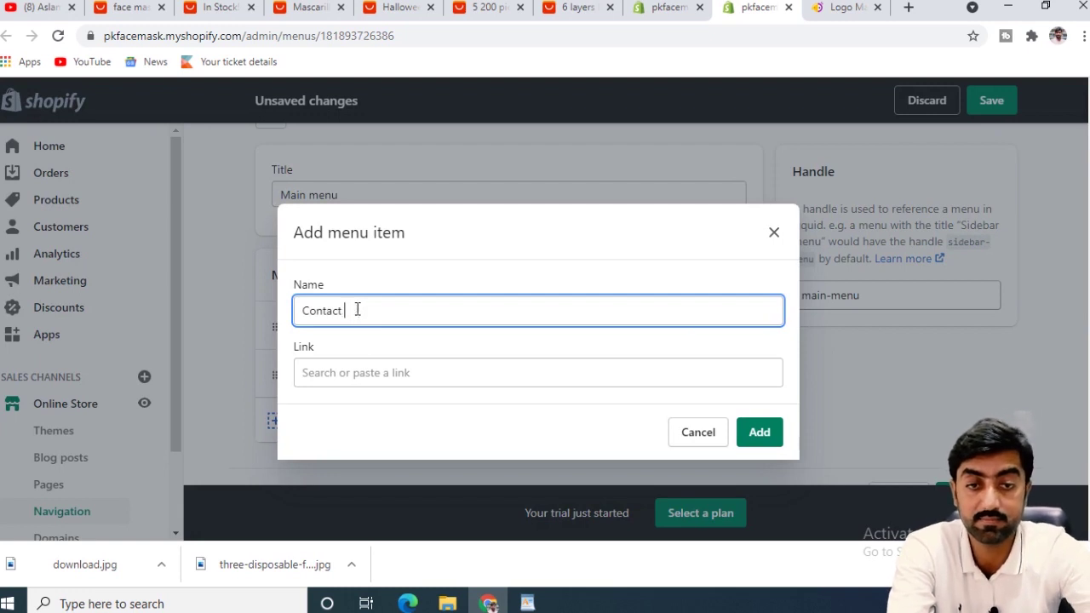
pyautogui.click(354, 381)
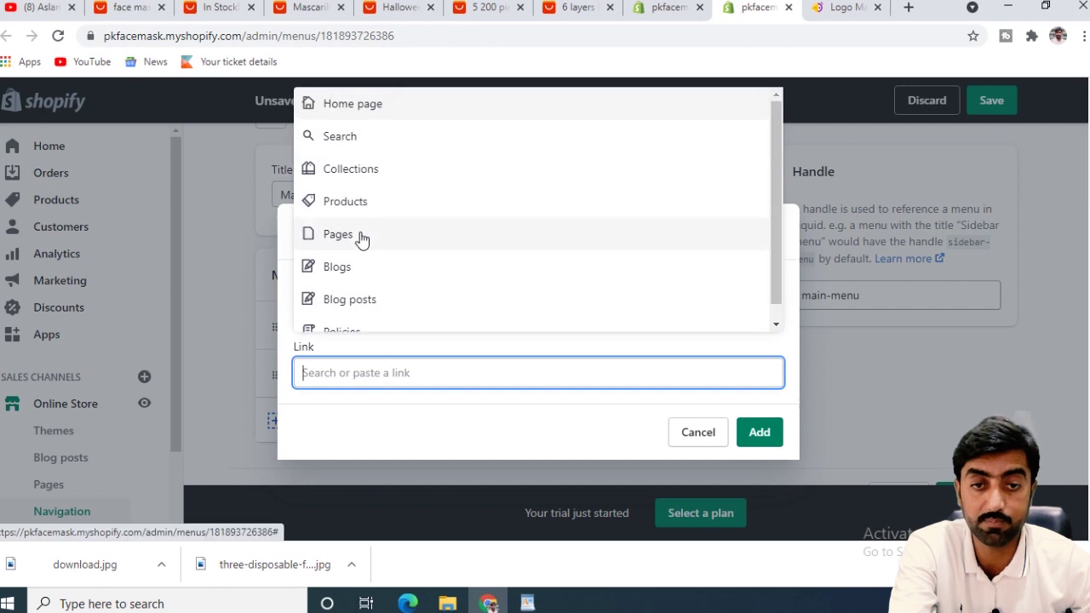
pyautogui.click(361, 233)
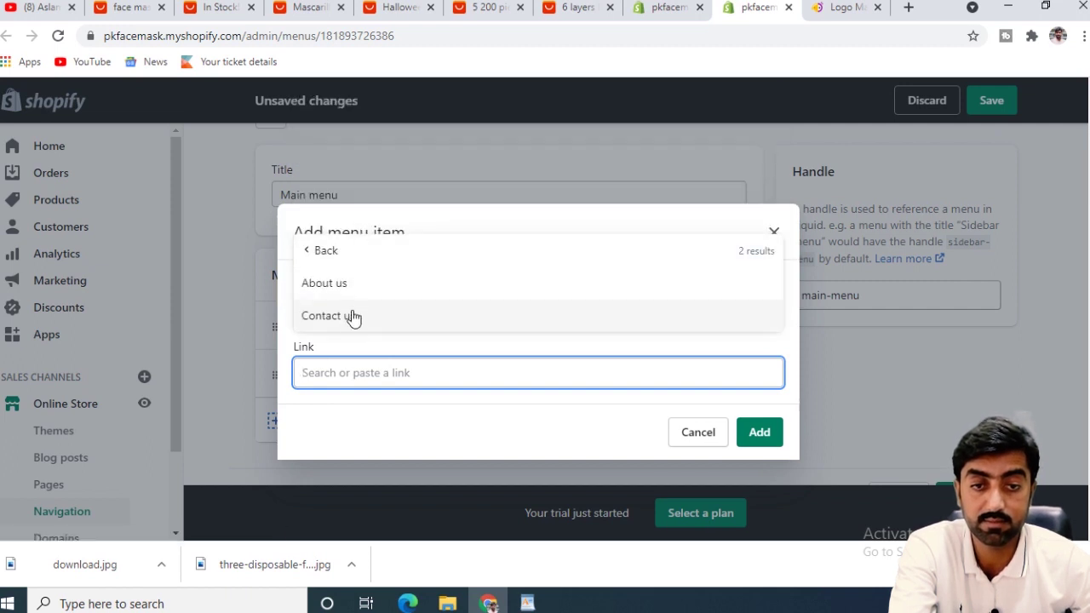
pyautogui.click(349, 316)
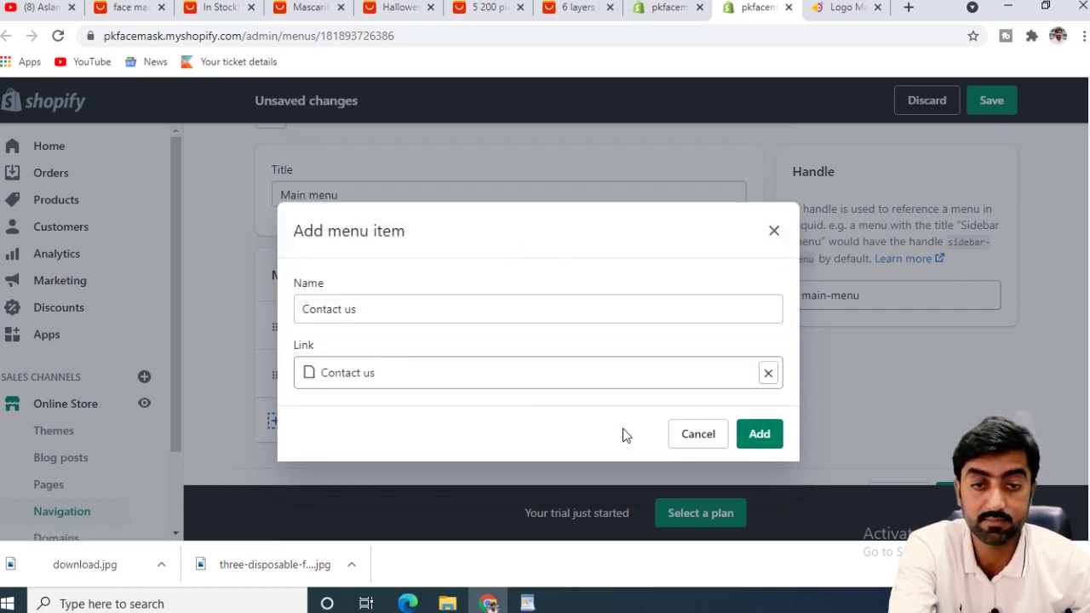
pyautogui.click(760, 433)
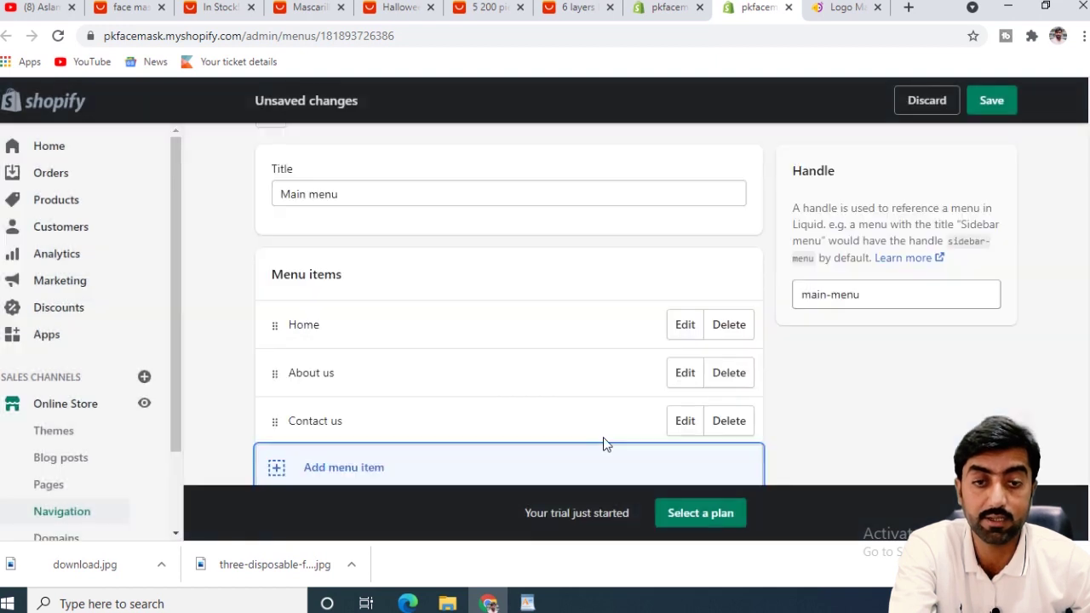
# Add a menu item named Product to the Main menu, linked to All Products.
pyautogui.scroll(-1, 442, 385)
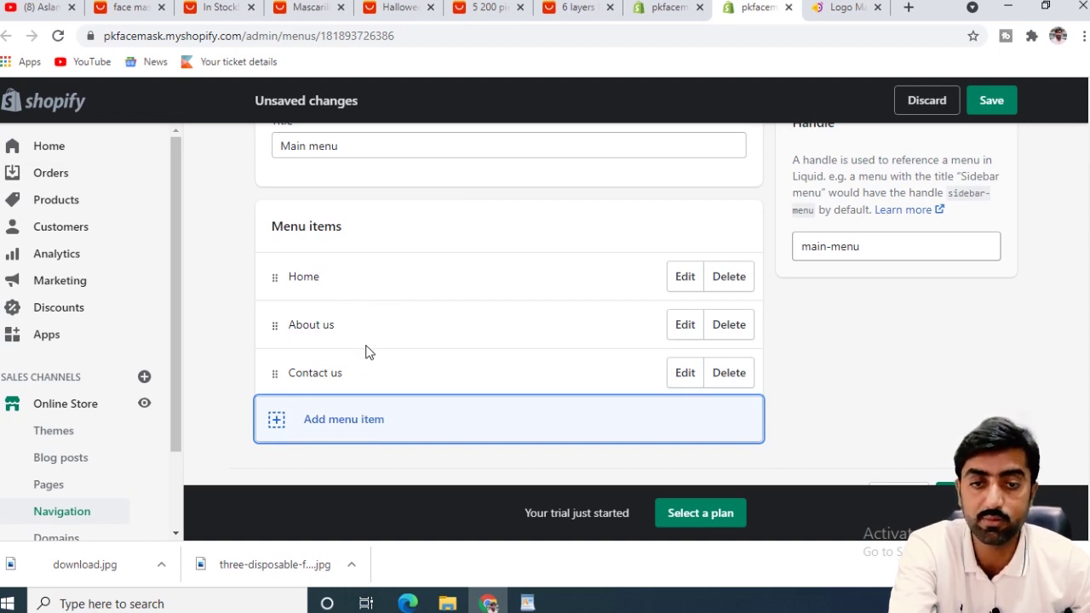
pyautogui.click(309, 430)
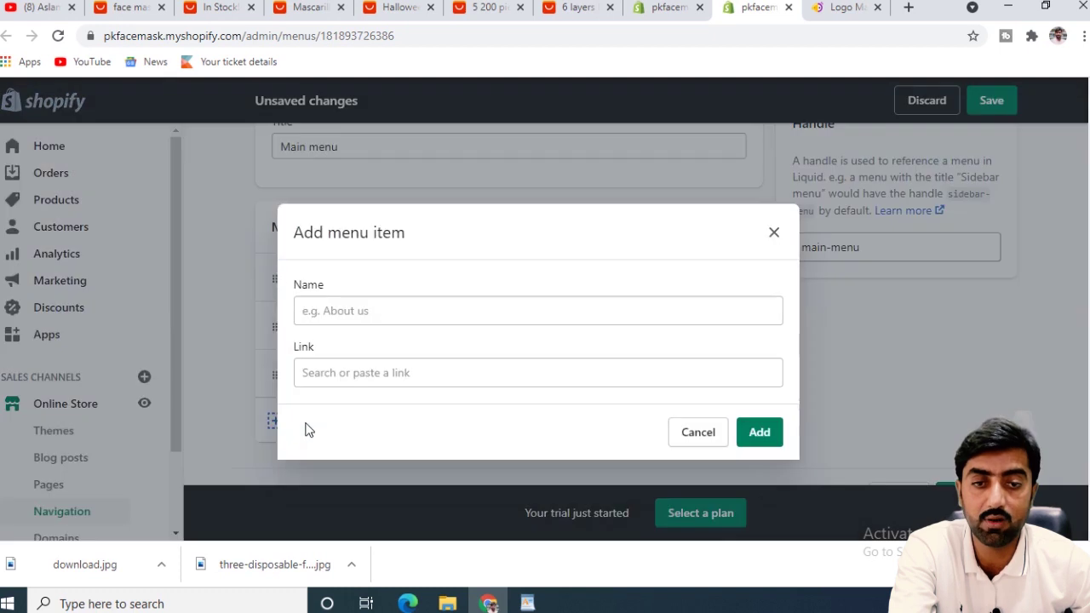
pyautogui.click(377, 311)
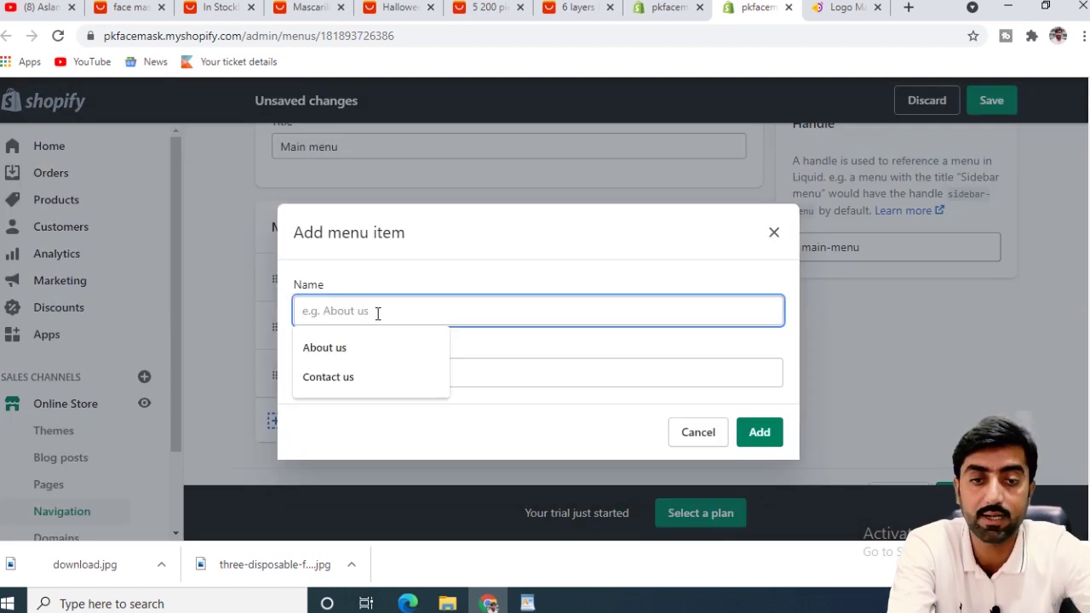
pyautogui.write('Product')
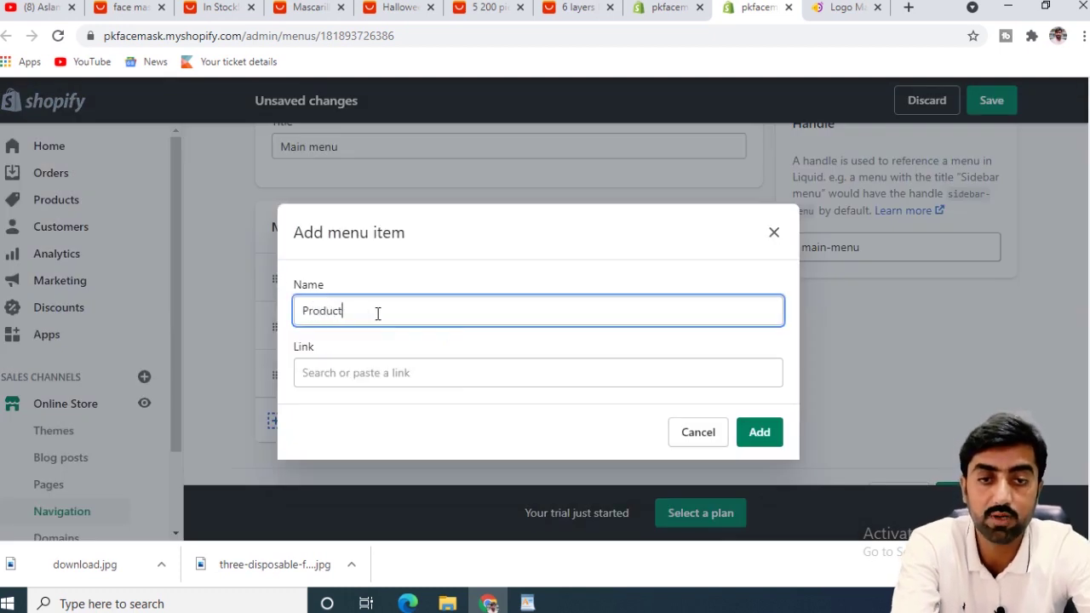
pyautogui.click(367, 378)
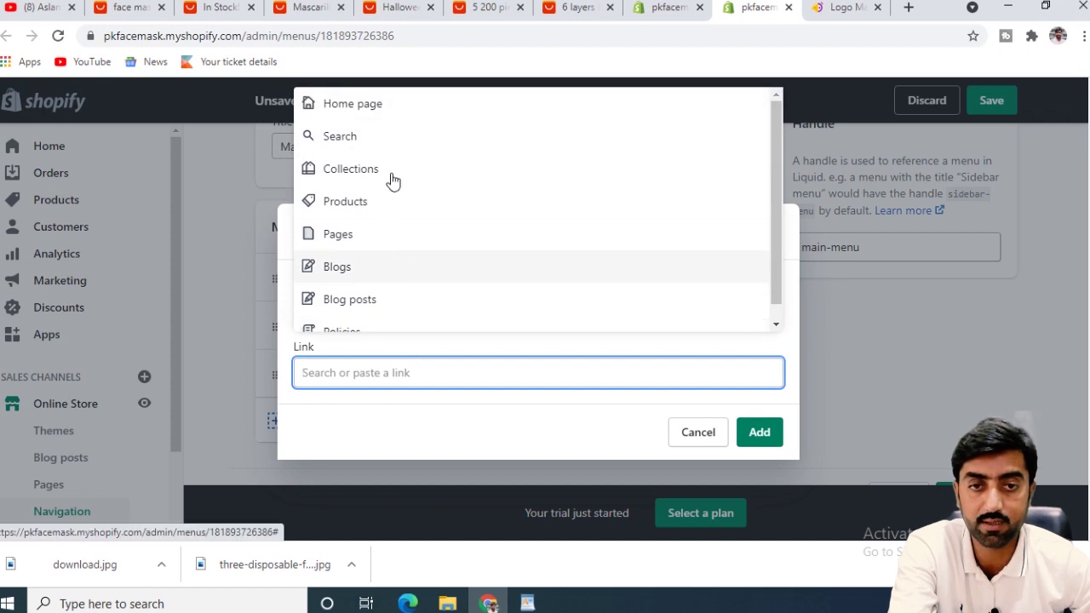
pyautogui.click(340, 205)
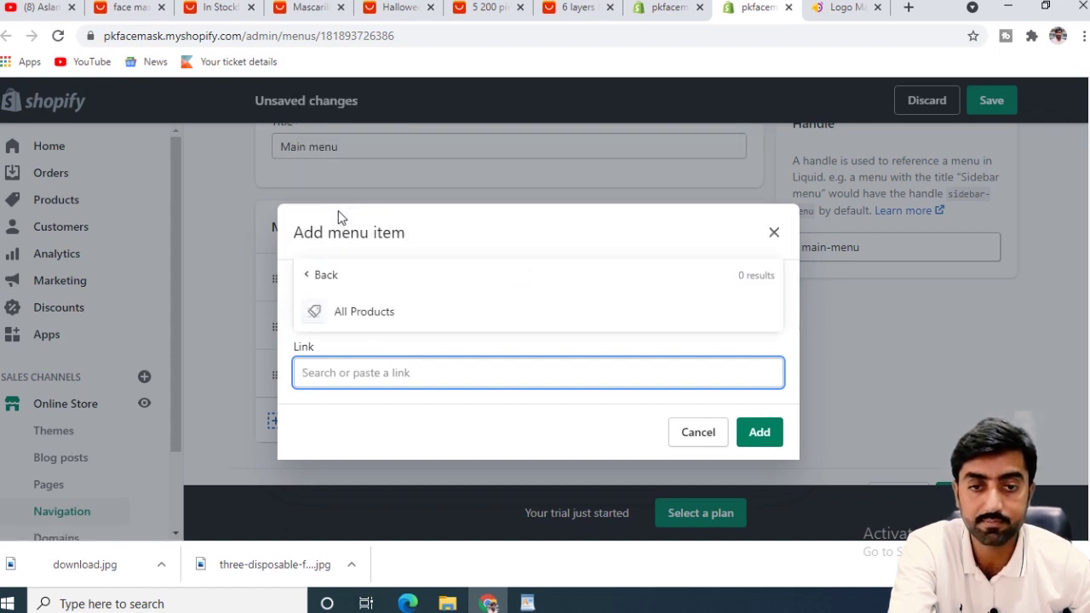
pyautogui.click(355, 320)
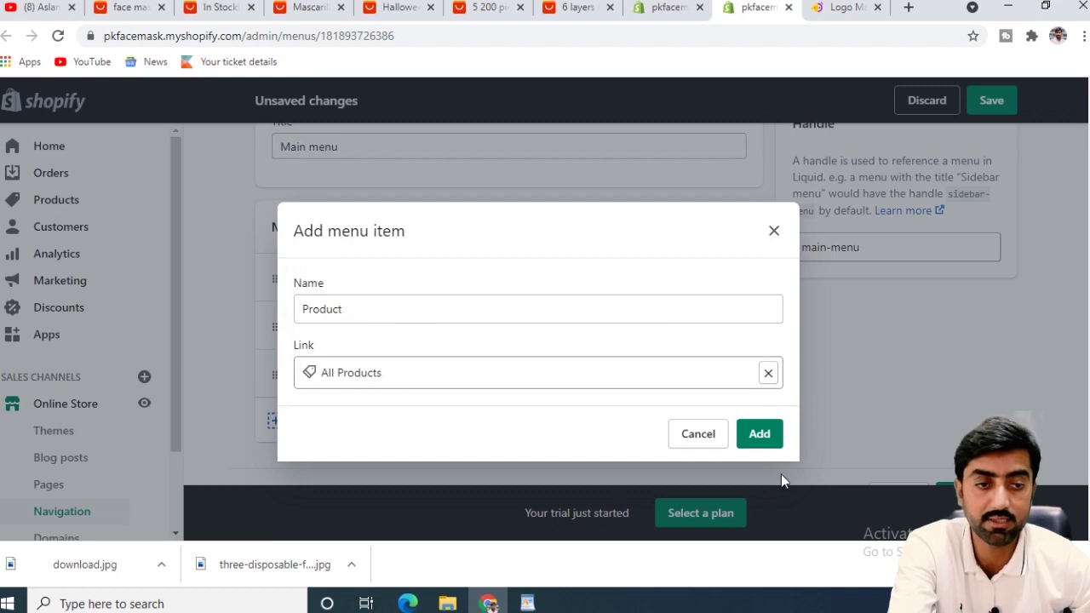
pyautogui.click(759, 435)
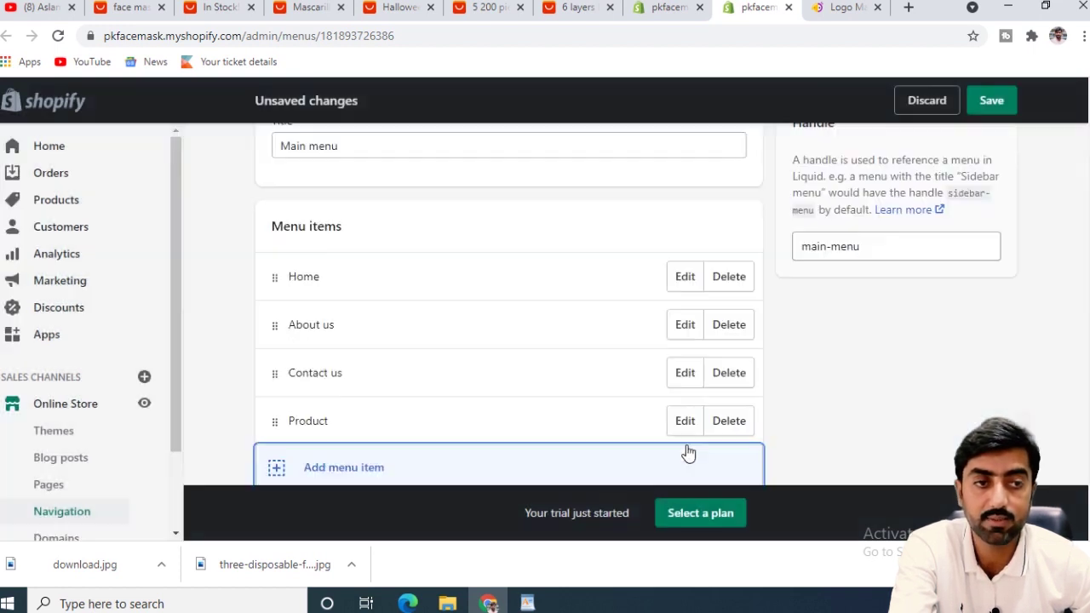
pyautogui.scroll(1, 560, 410)
pyautogui.scroll(-2, 560, 411)
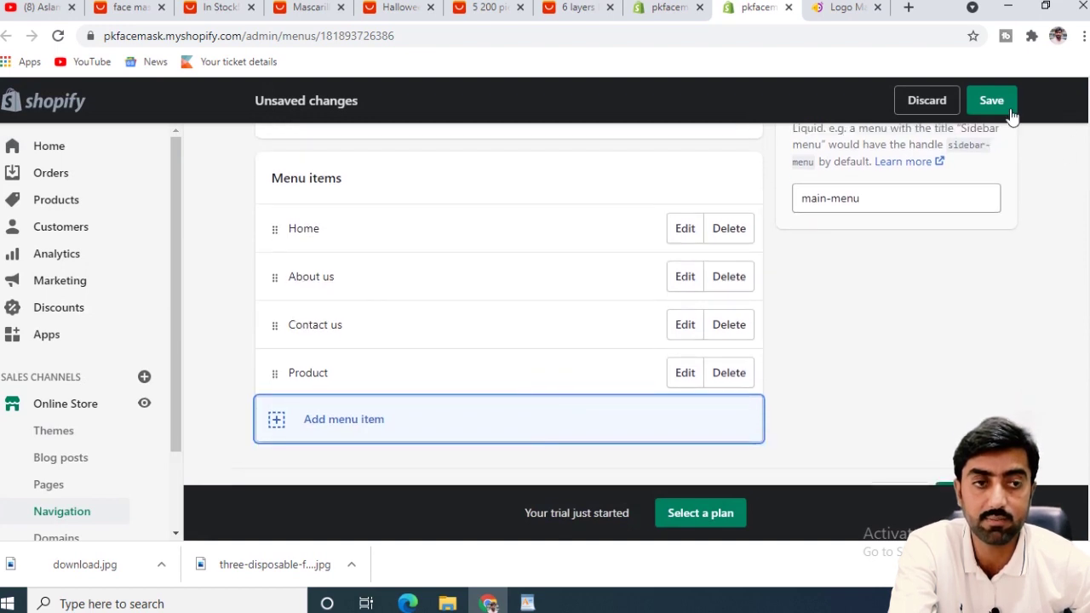
# Save the main menu with its Home, About us, Contact us and Product items.
pyautogui.scroll(1, 373, 300)
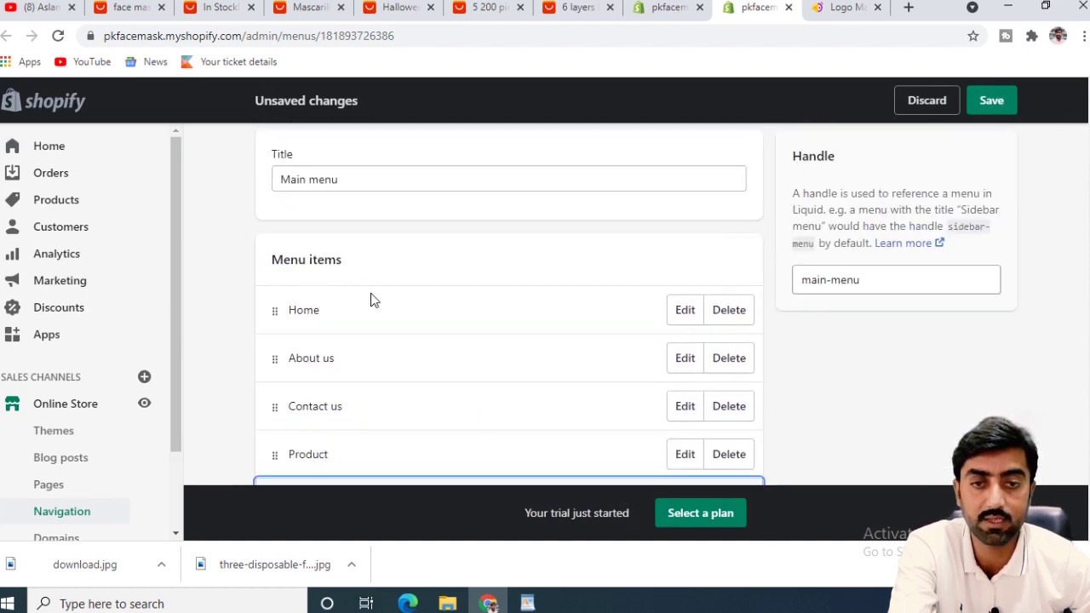
pyautogui.click(993, 102)
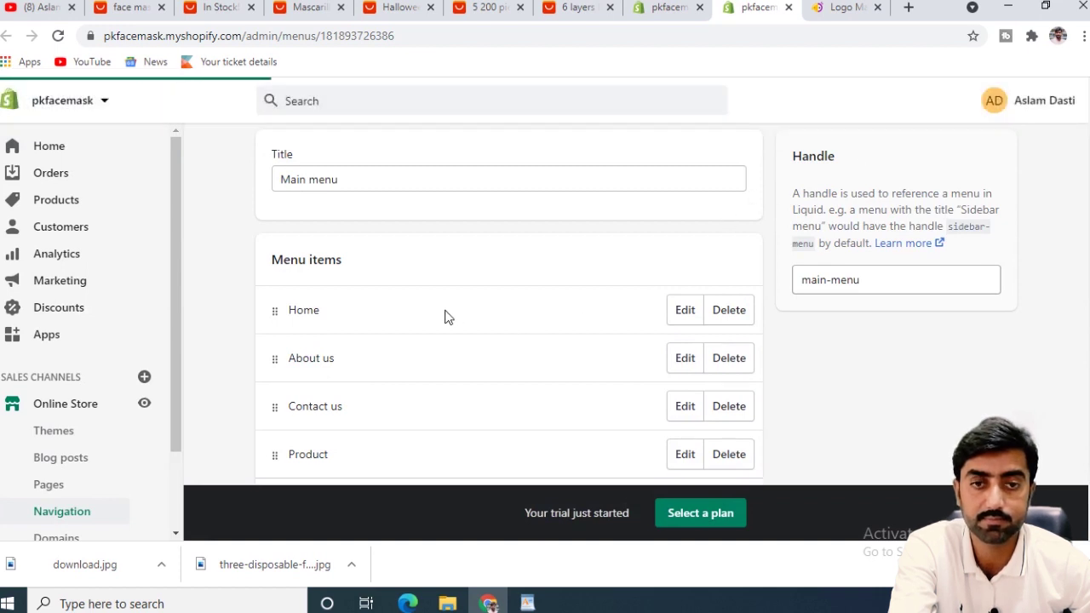
pyautogui.scroll(-2, 448, 317)
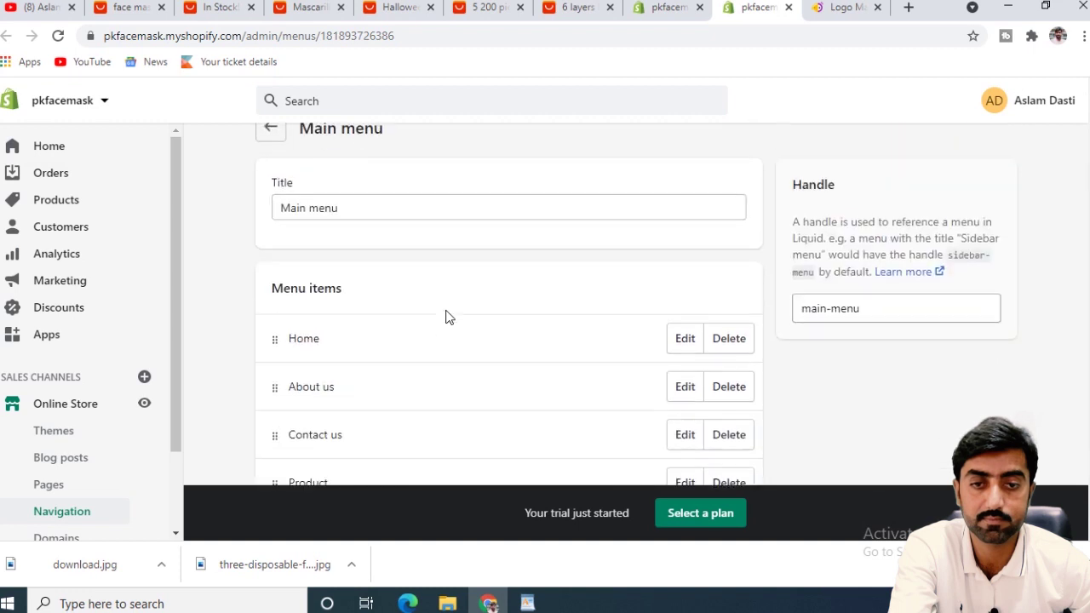
# Check the saved navigation items in the reloaded theme editor preview and in the live online store.
pyautogui.click(688, 5)
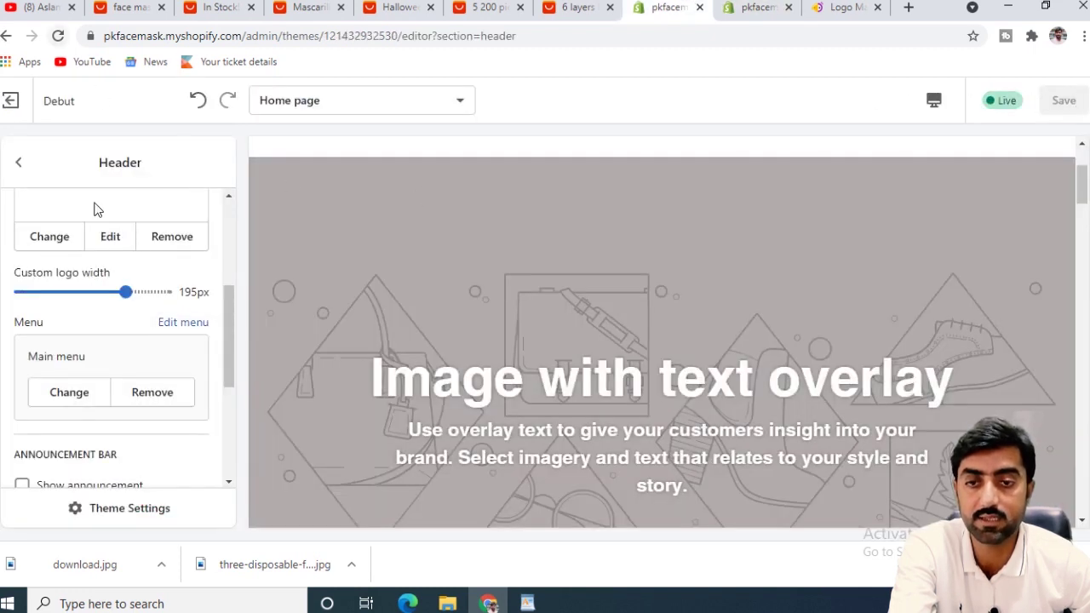
pyautogui.click(58, 38)
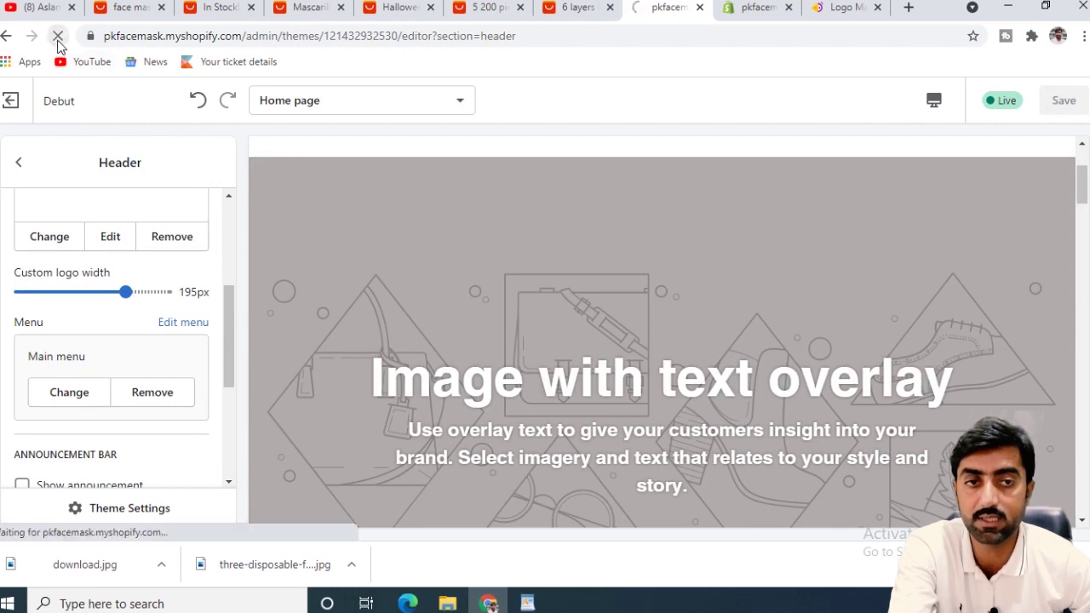
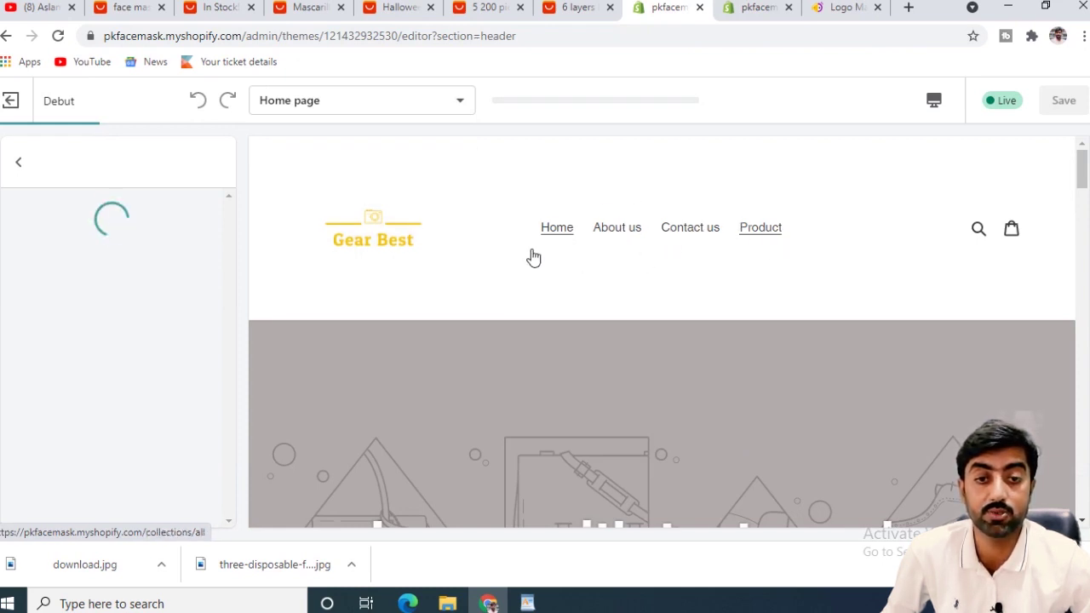
pyautogui.click(753, 7)
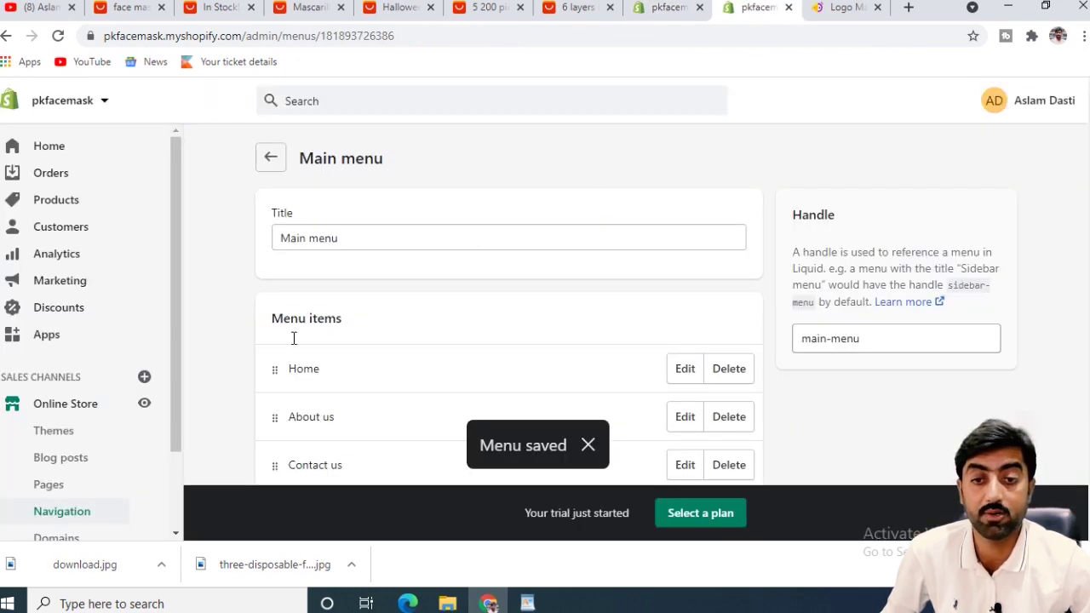
pyautogui.click(145, 404)
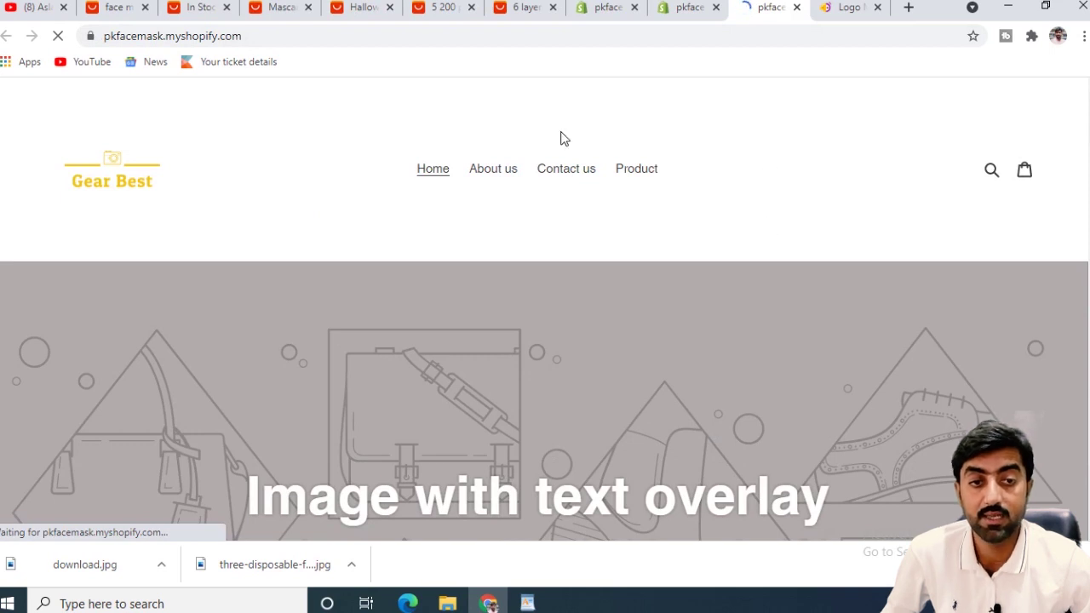
pyautogui.click(688, 7)
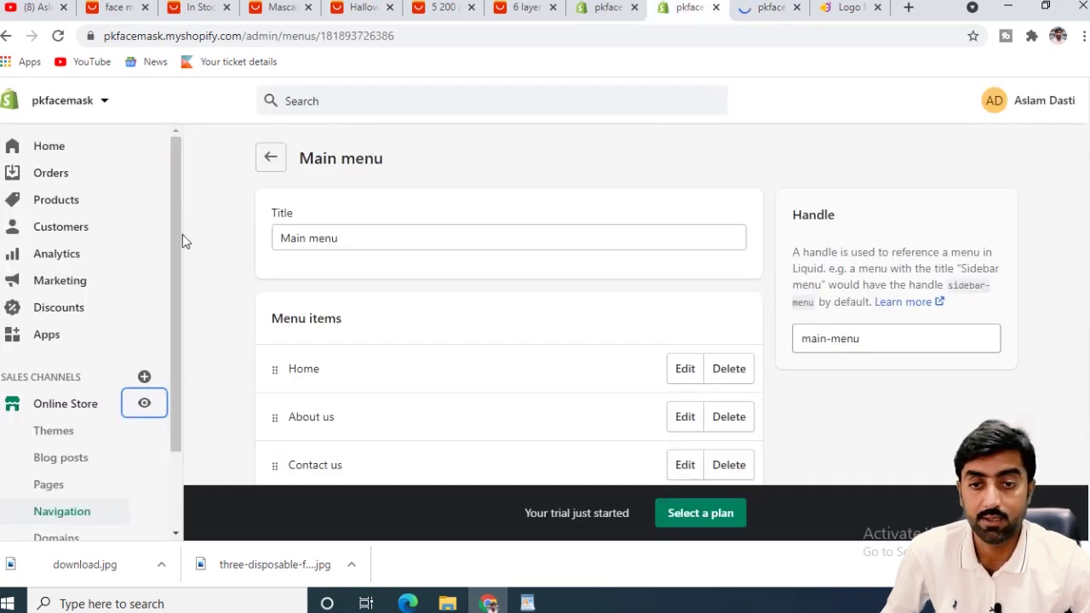
# Show the announcement bar in the Header section of the theme editor.
pyautogui.click(629, 6)
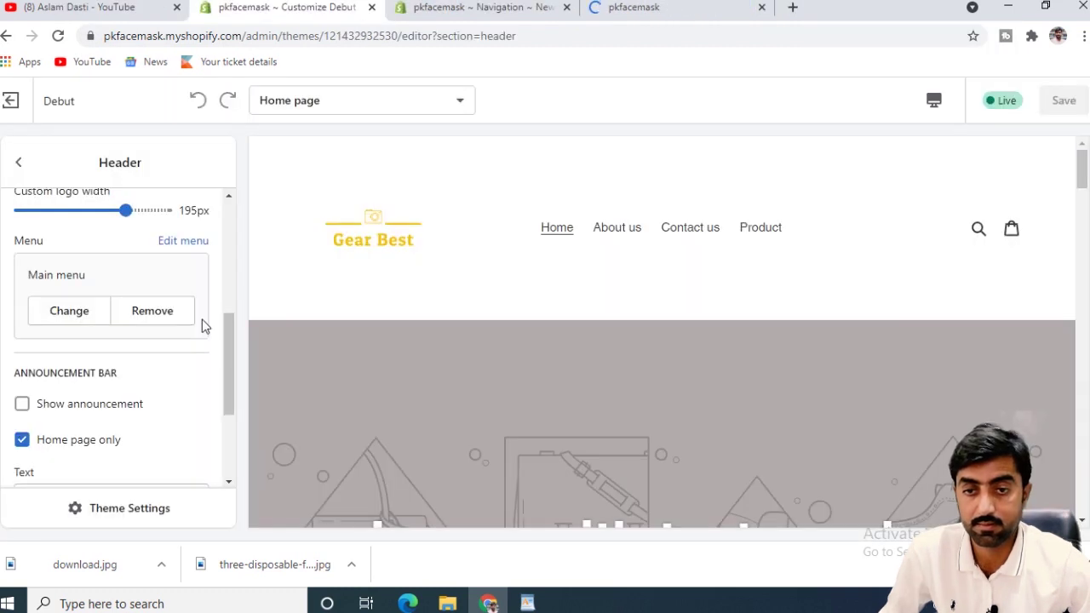
pyautogui.scroll(-1, 202, 320)
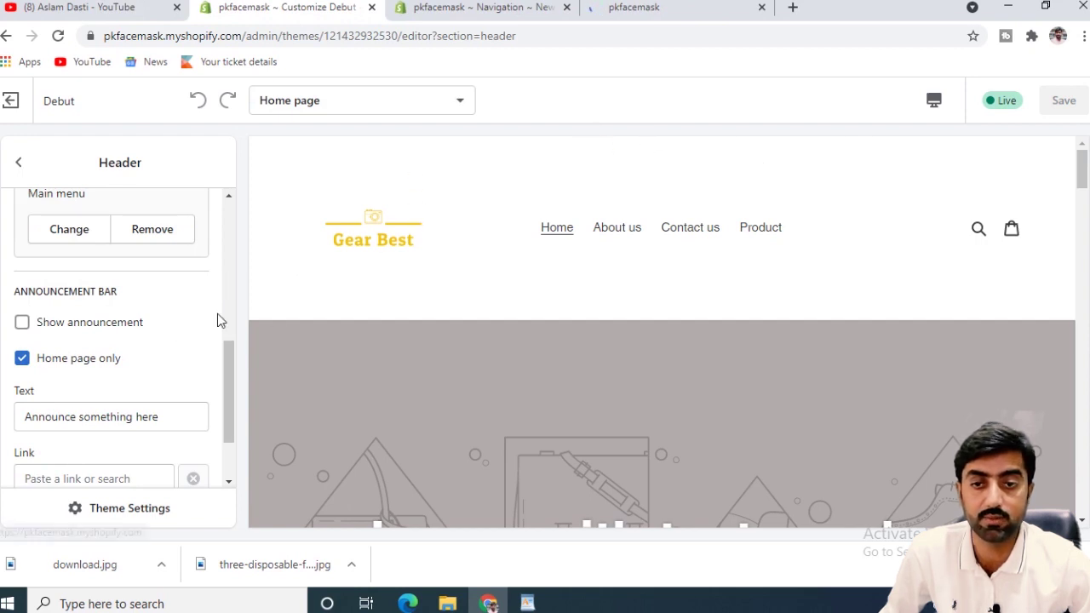
pyautogui.click(23, 325)
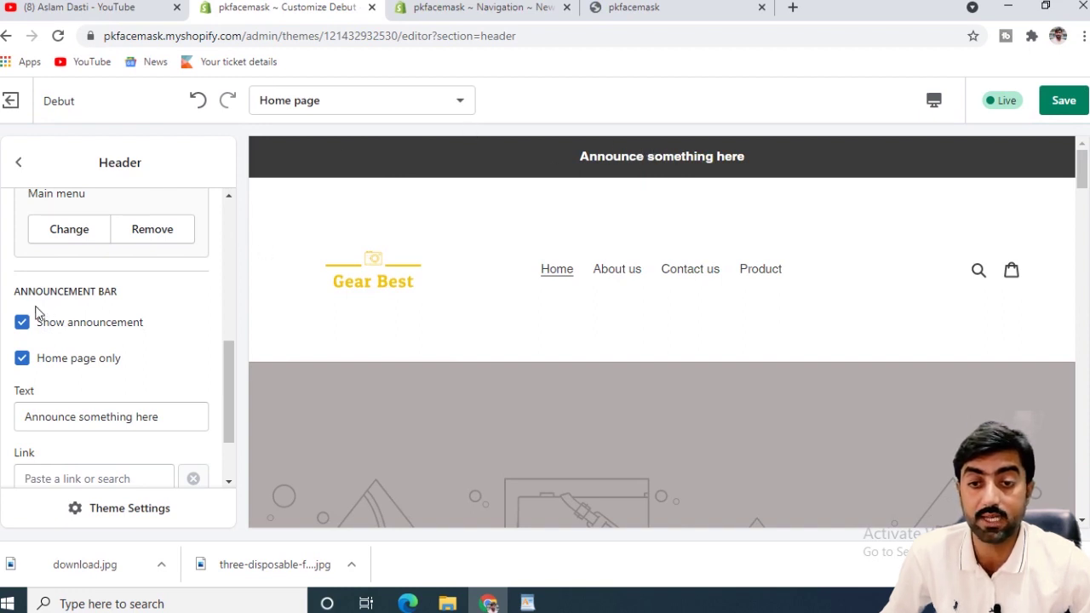
# Replace the announcement bar's placeholder text with "Get Discount minimum order $20".
pyautogui.click(165, 417)
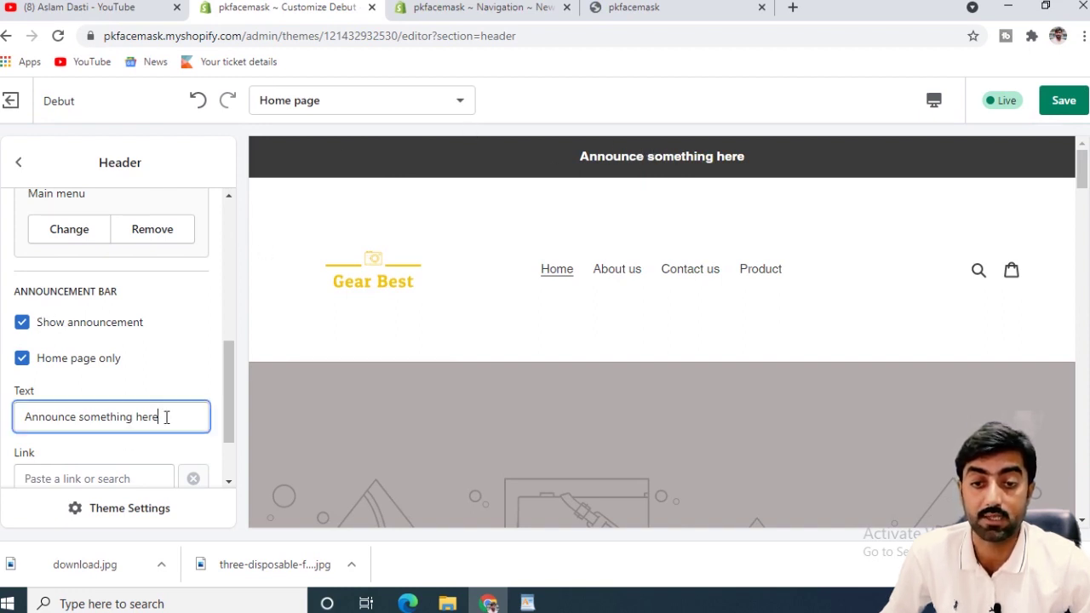
pyautogui.press('BackSpace')
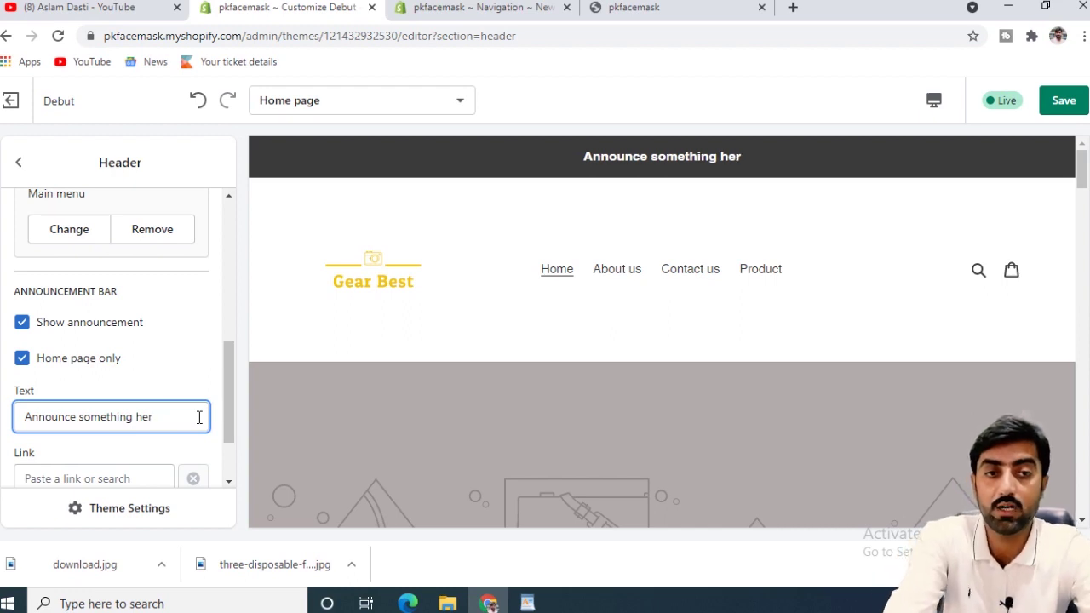
pyautogui.press('BackSpace')
pyautogui.press('BackSpace')
pyautogui.press('BackSpace')
pyautogui.press('BackSpace')
pyautogui.press('BackSpace')
pyautogui.press('BackSpace')
pyautogui.press('BackSpace')
pyautogui.press('BackSpace')
pyautogui.press('BackSpace')
pyautogui.press('BackSpace')
pyautogui.press('BackSpace')
pyautogui.press('BackSpace')
pyautogui.press('BackSpace')
pyautogui.press('BackSpace')
pyautogui.press('BackSpace')
pyautogui.press('BackSpace')
pyautogui.press('BackSpace')
pyautogui.press('BackSpace')
pyautogui.press('BackSpace')
pyautogui.press('BackSpace')
pyautogui.write('Get Discoutn')
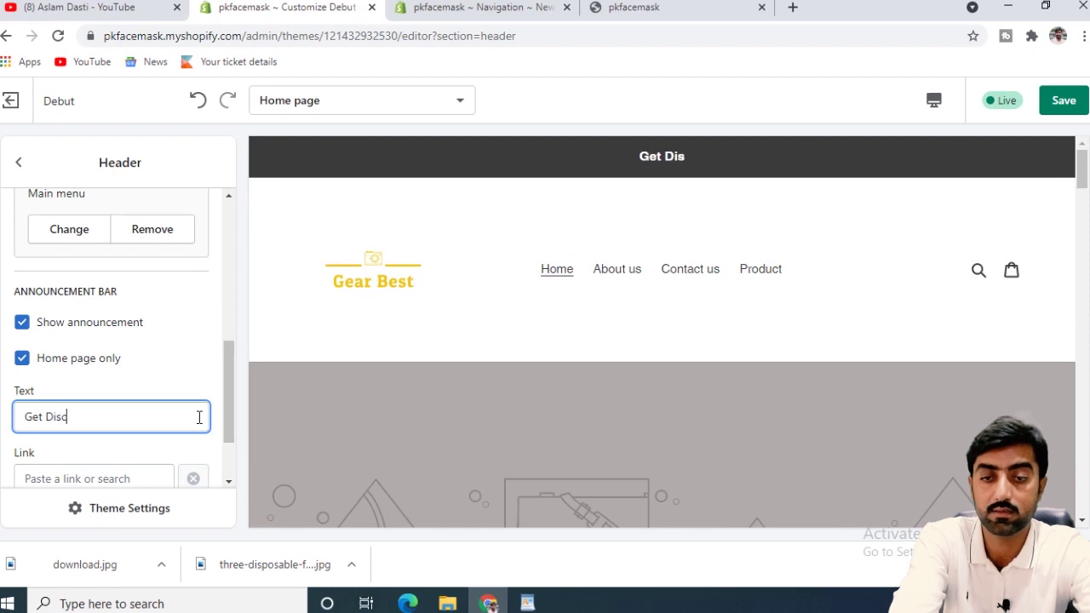
pyautogui.press('BackSpace')
pyautogui.press('BackSpace')
pyautogui.write('nt')
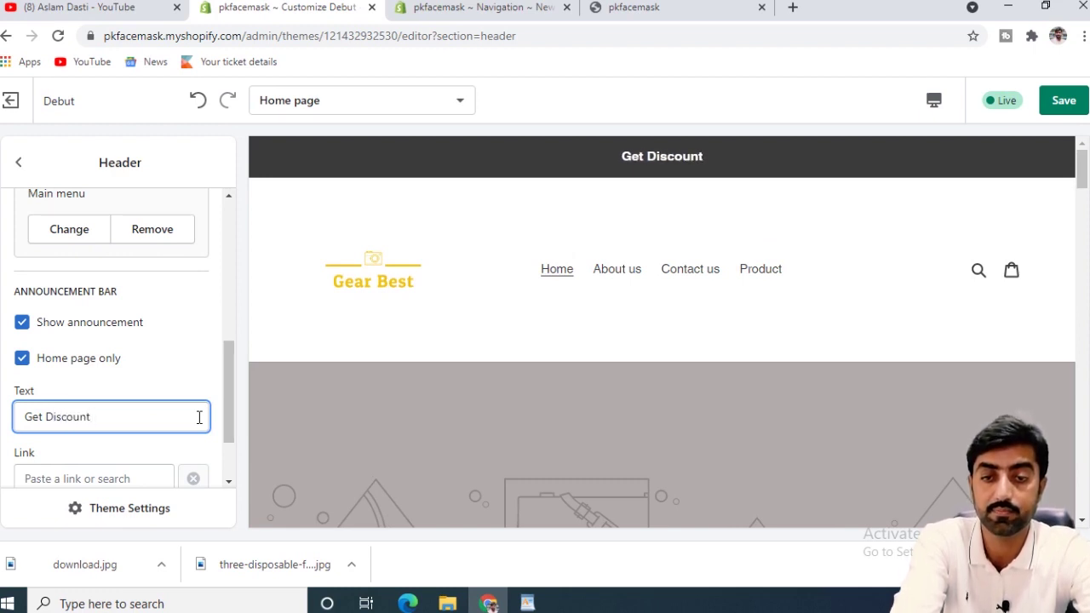
pyautogui.write(' order')
pyautogui.press('BackSpace')
pyautogui.press('BackSpace')
pyautogui.press('BackSpace')
pyautogui.press('BackSpace')
pyautogui.write('minimum')
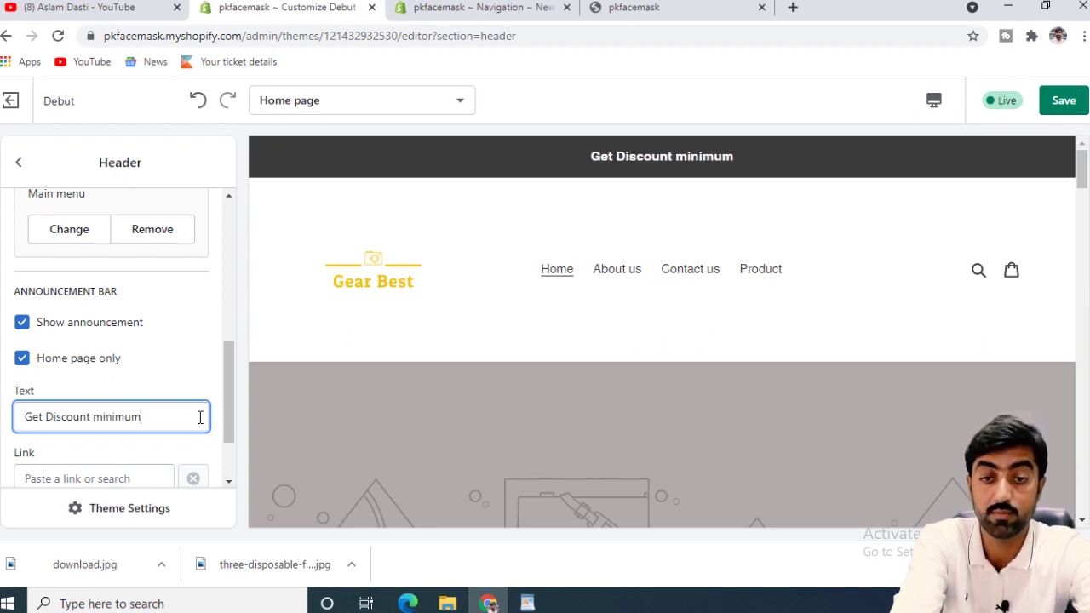
pyautogui.write(' order 20')
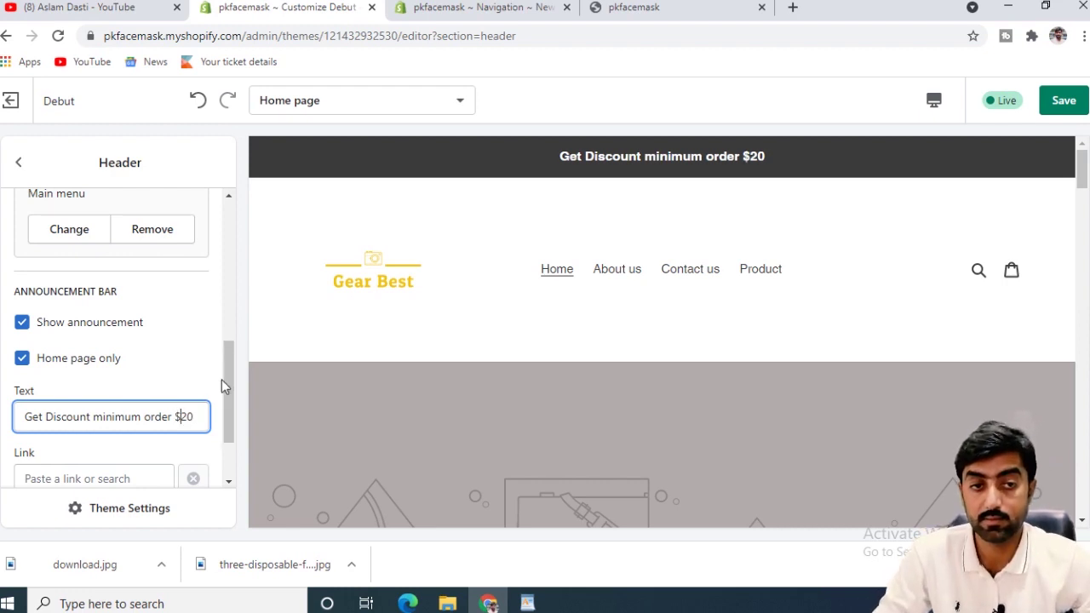
# Examine the link destinations offered for the announcement bar, leaving its link empty.
pyautogui.scroll(-2, 190, 397)
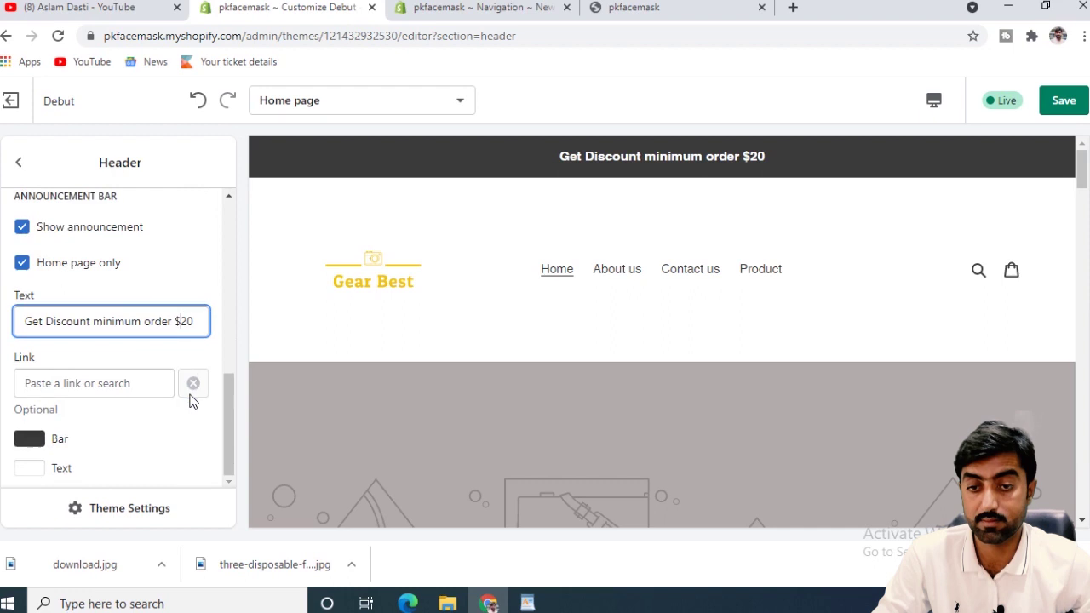
pyautogui.click(113, 383)
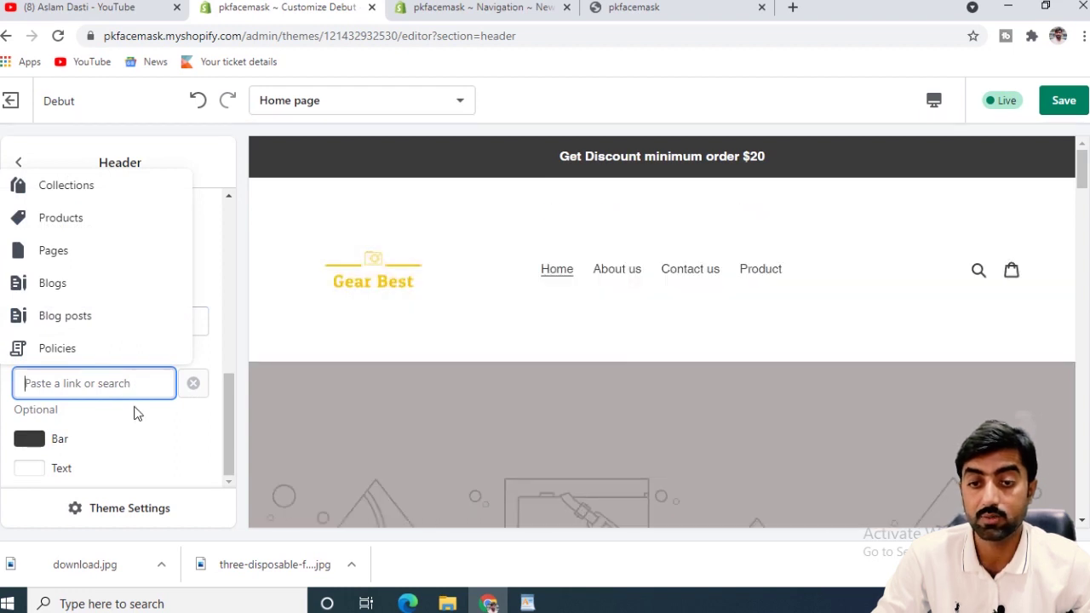
pyautogui.click(658, 160)
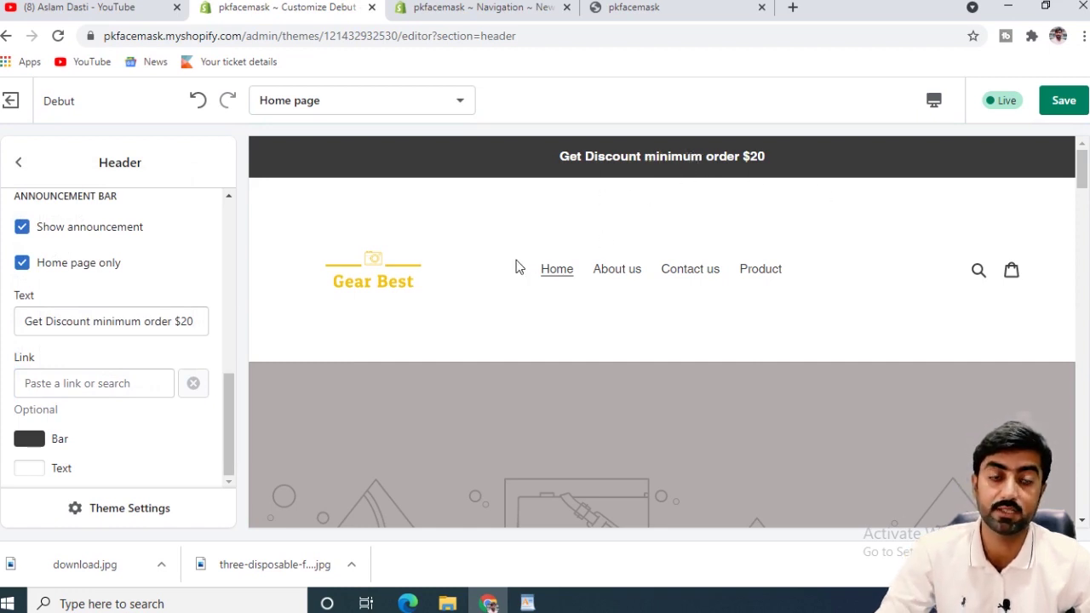
# Review the remaining Header settings and save the theme changes.
pyautogui.scroll(-2, 467, 212)
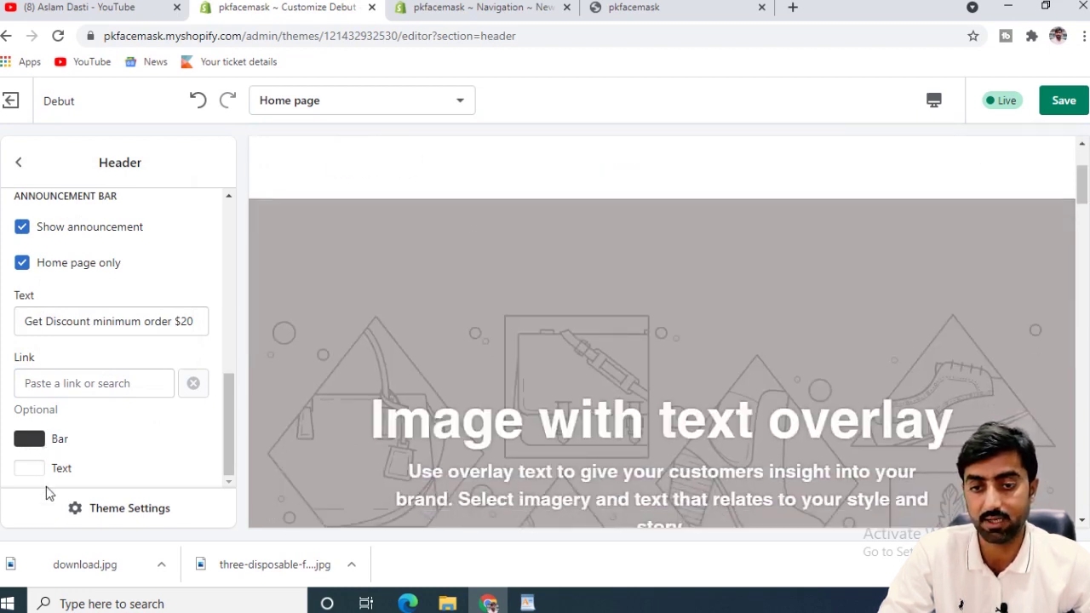
pyautogui.scroll(3, 120, 463)
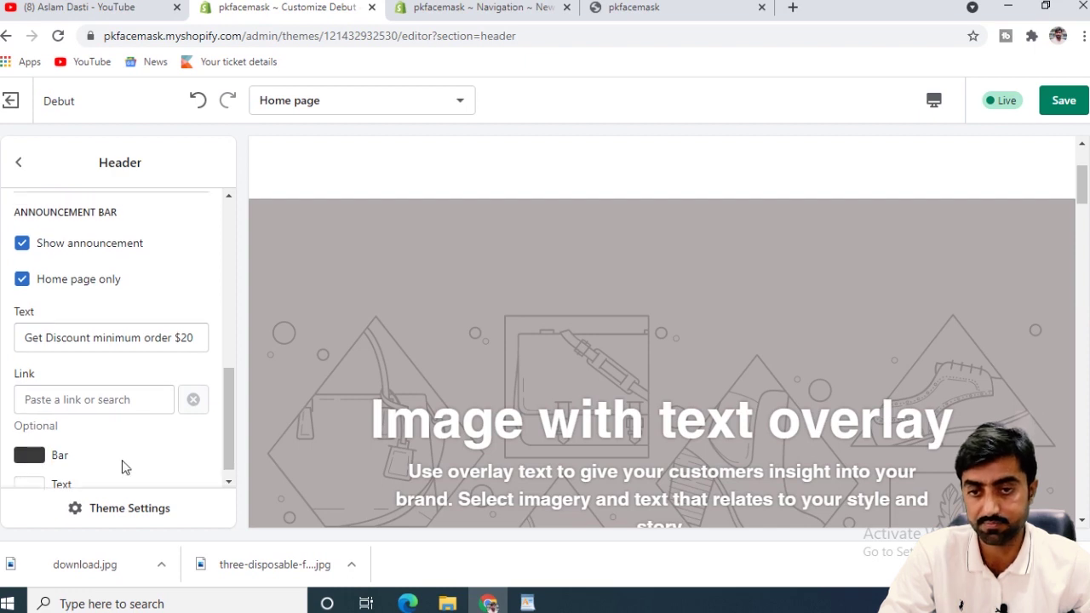
pyautogui.scroll(3, 120, 464)
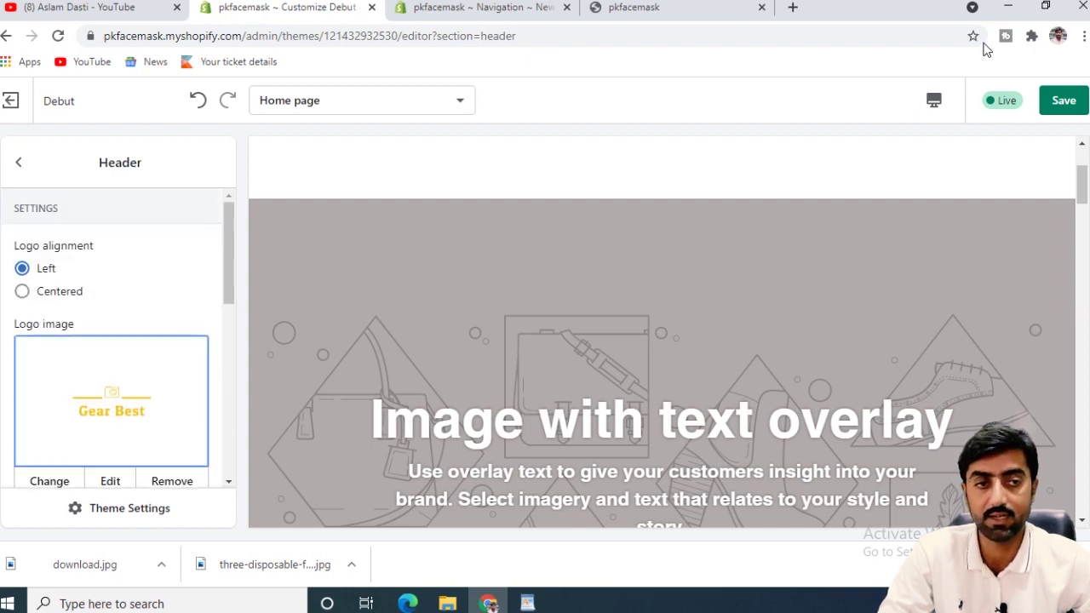
pyautogui.click(1069, 98)
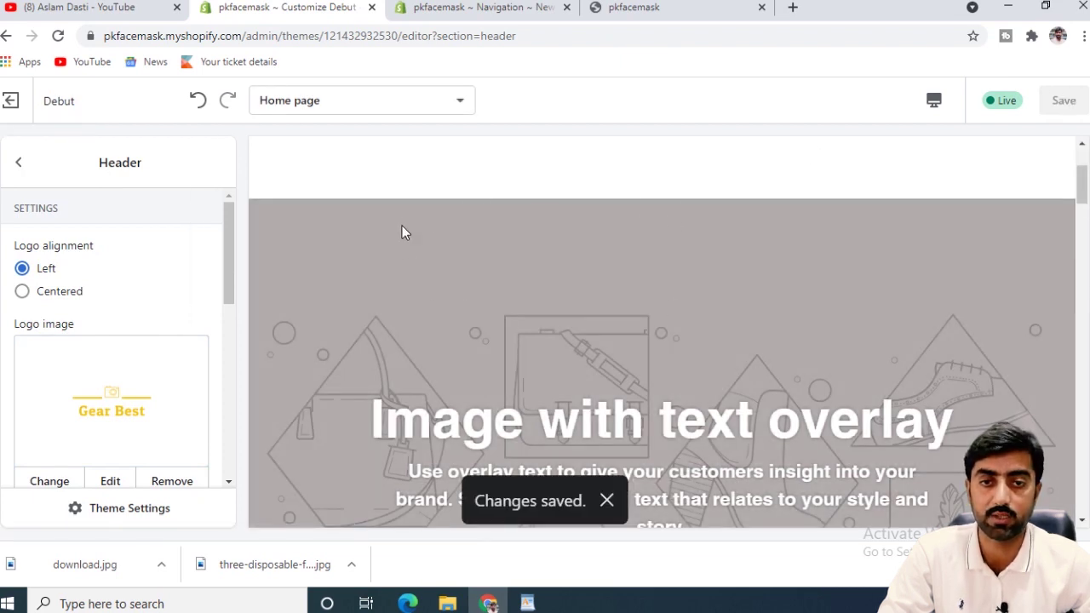
# Open the free image collection for the first "Image with text overlay" section of the home page.
pyautogui.click(21, 166)
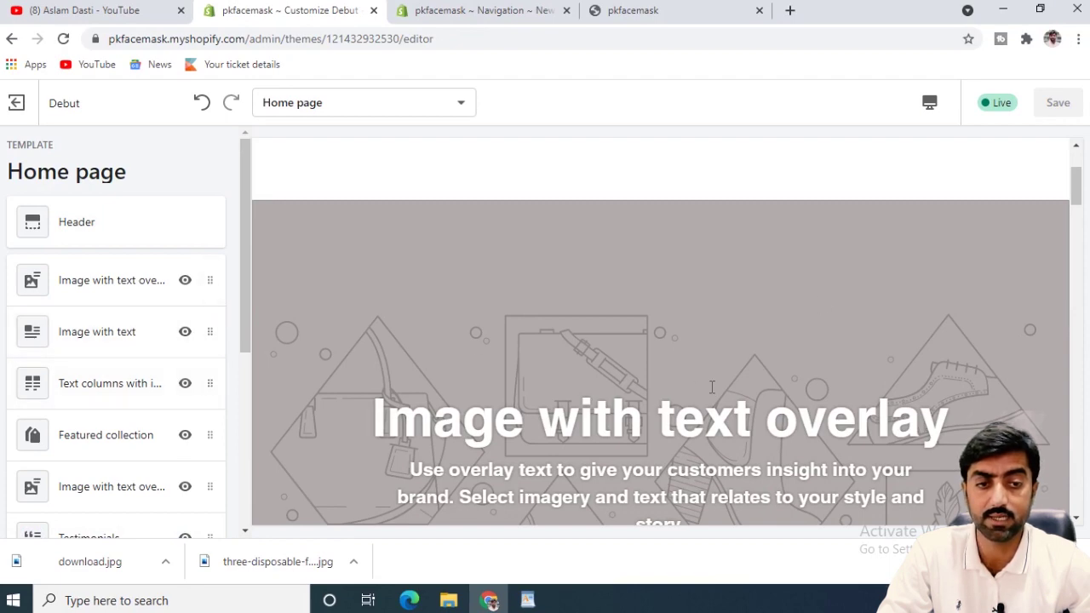
pyautogui.scroll(-3, 706, 384)
pyautogui.scroll(3, 701, 387)
pyautogui.scroll(-2, 701, 386)
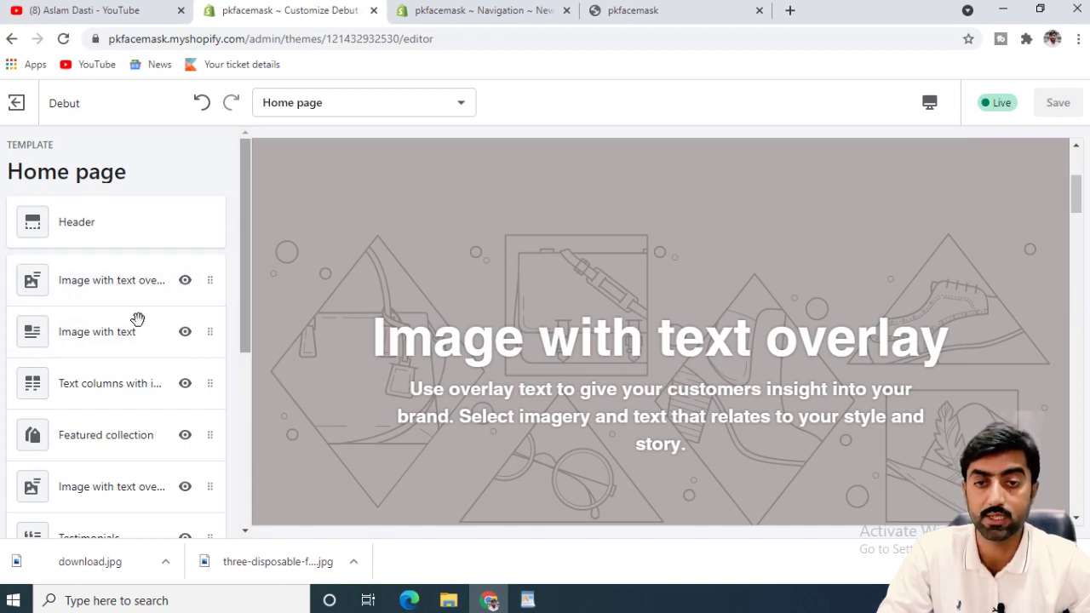
pyautogui.click(100, 288)
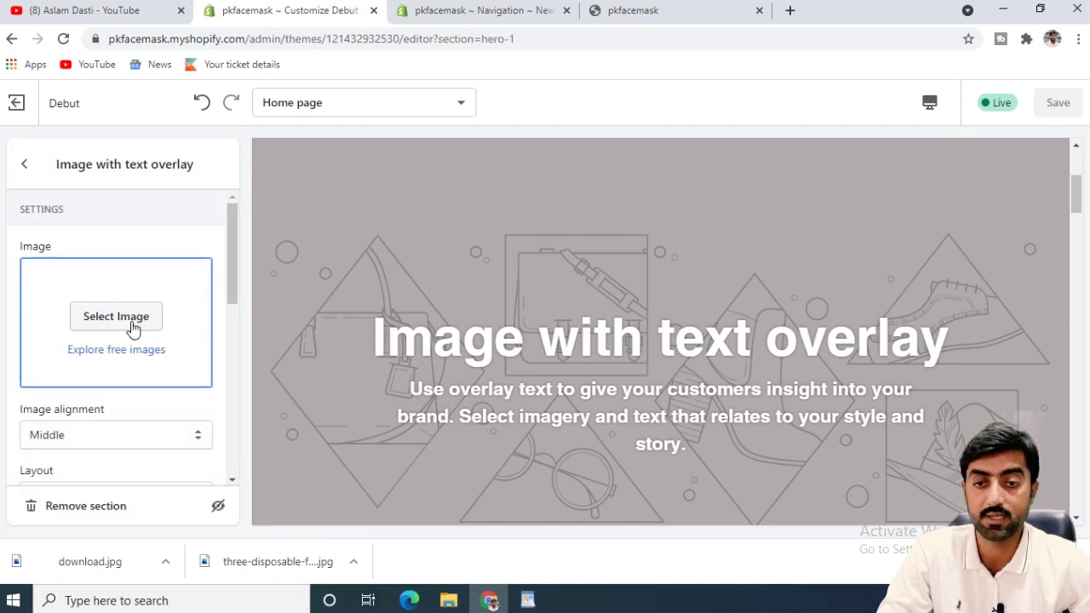
pyautogui.click(115, 354)
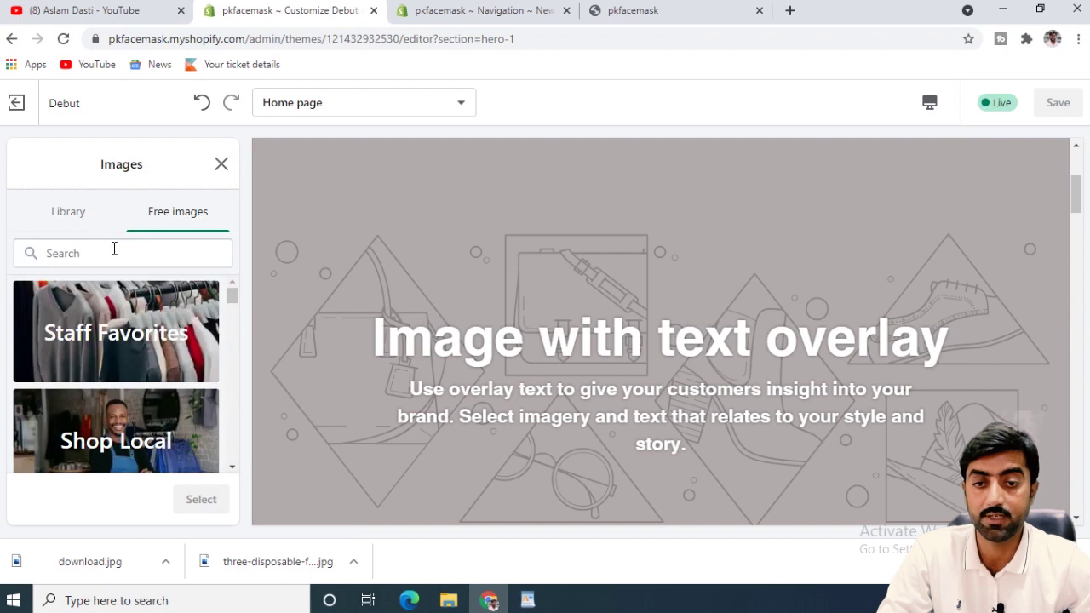
# Search the free images for "face mask" and look through the results for a suitable banner picture.
pyautogui.click(114, 249)
pyautogui.write('fa')
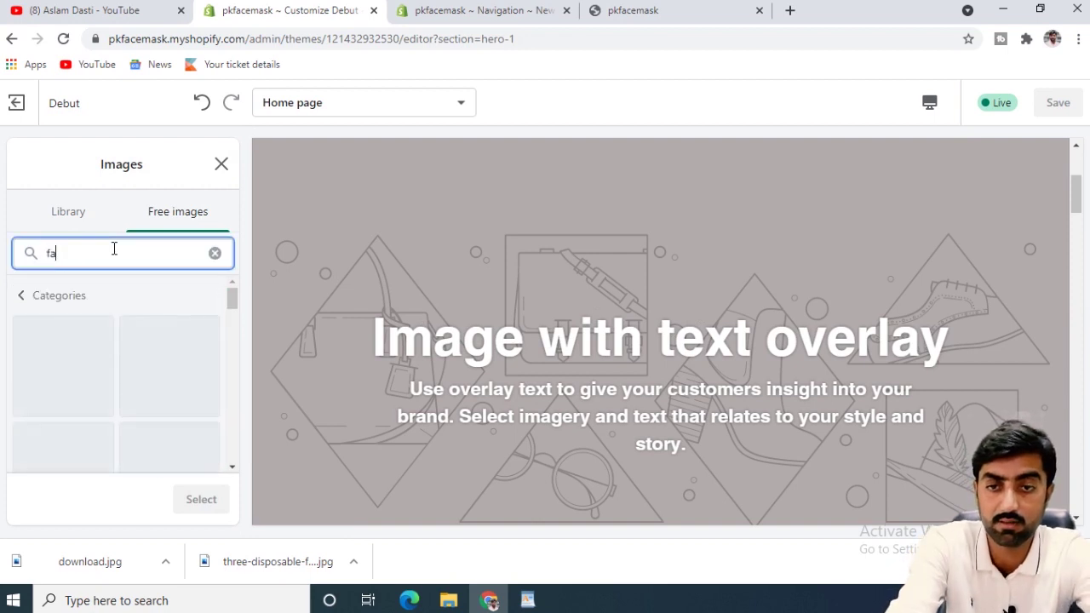
pyautogui.write('ceboo')
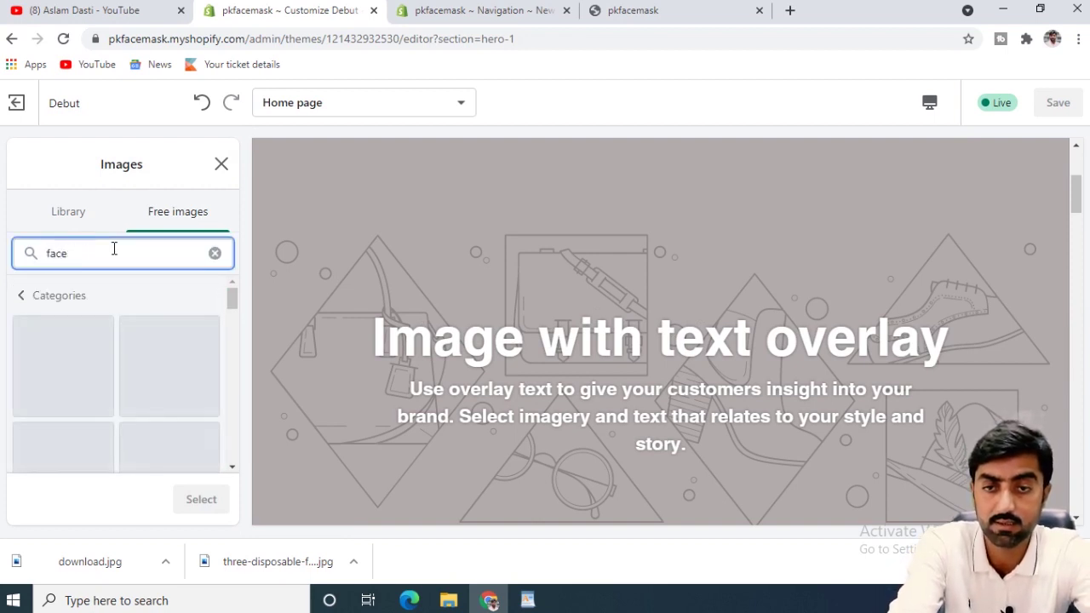
pyautogui.press('BackSpace')
pyautogui.press('BackSpace')
pyautogui.press('BackSpace')
pyautogui.press('BackSpace')
pyautogui.write('mask')
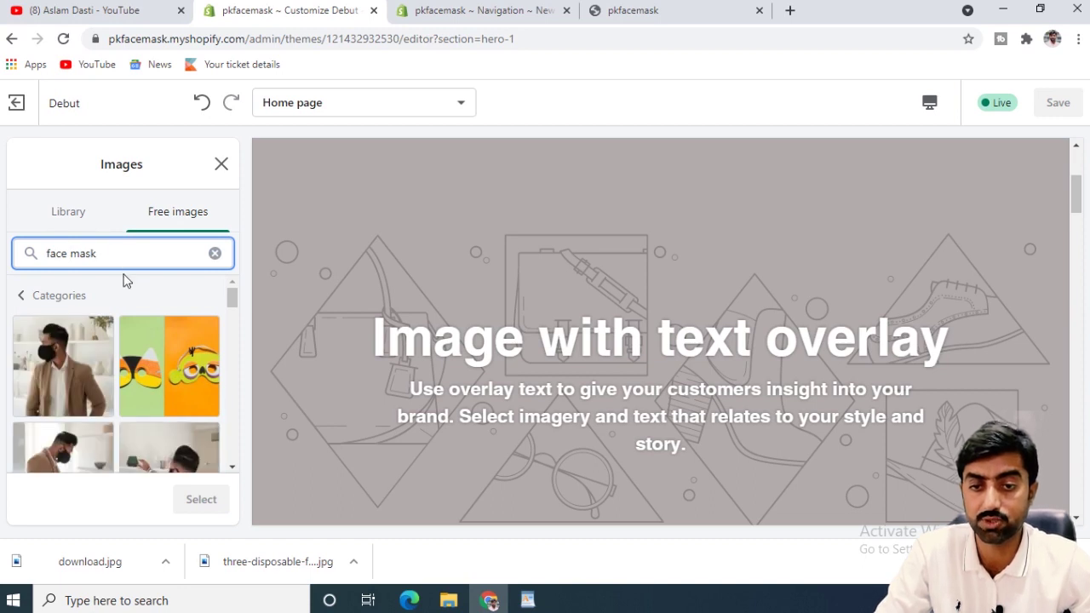
pyautogui.scroll(-2, 136, 366)
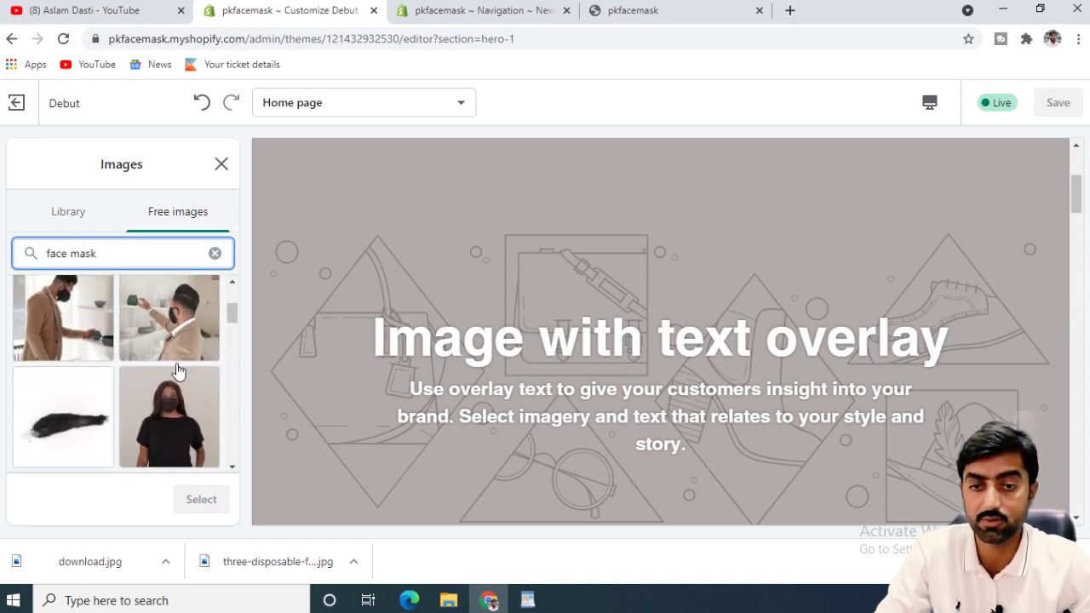
pyautogui.scroll(-1, 174, 354)
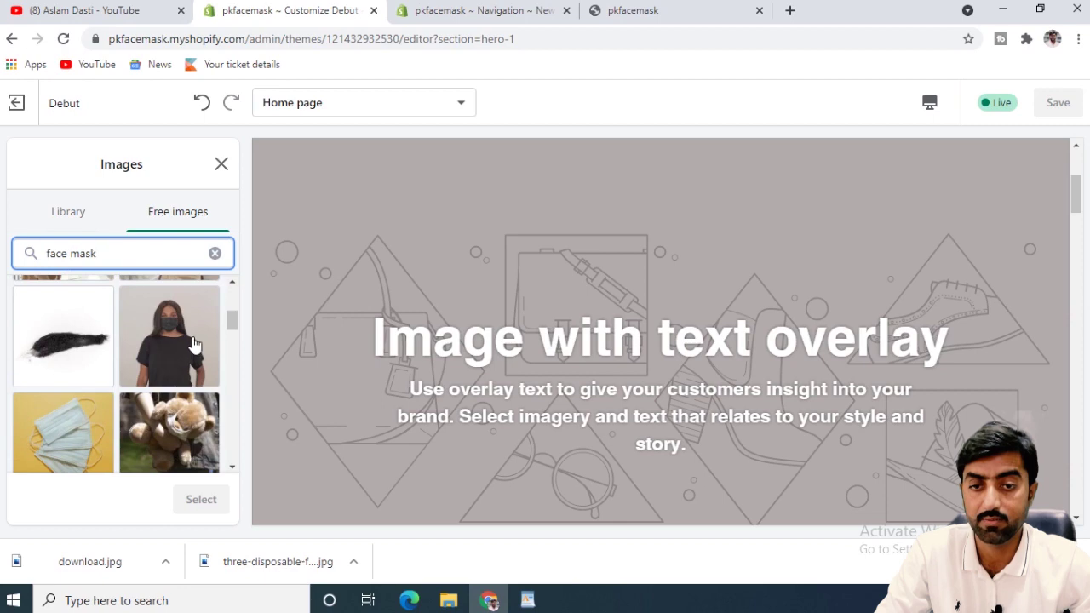
pyautogui.scroll(2, 194, 343)
pyautogui.scroll(1, 194, 343)
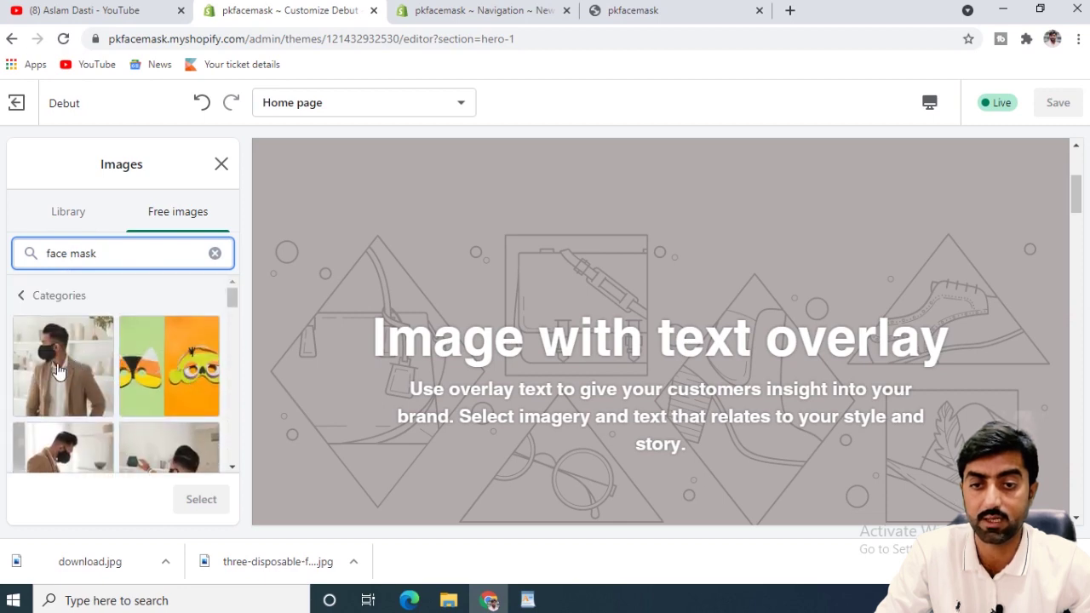
# Use the free picture of the man in a black face mask as the first "Image with text overlay" section's image.
pyautogui.click(61, 371)
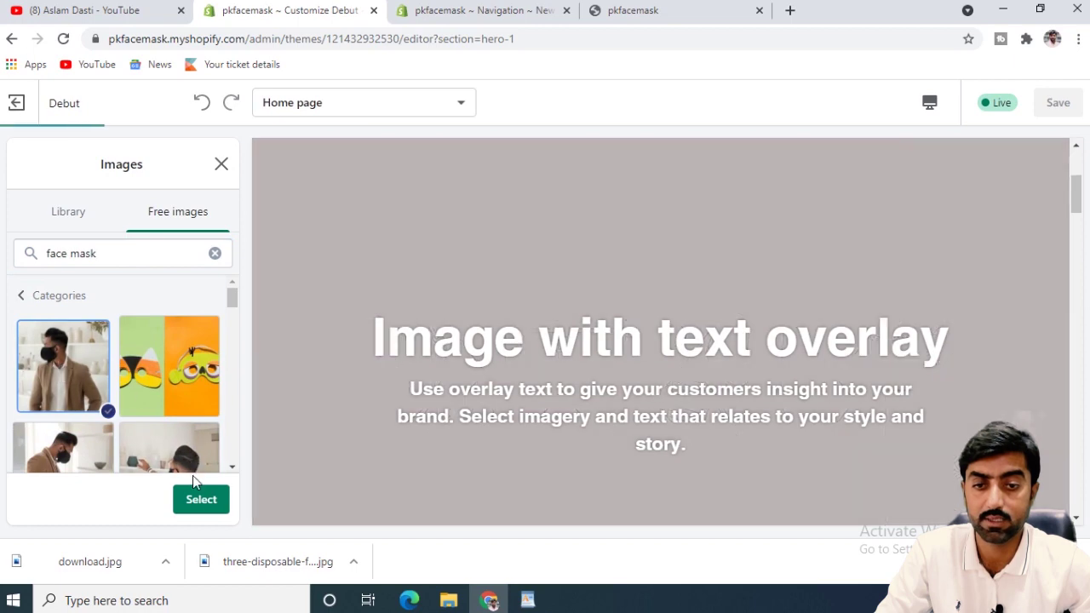
pyautogui.click(201, 501)
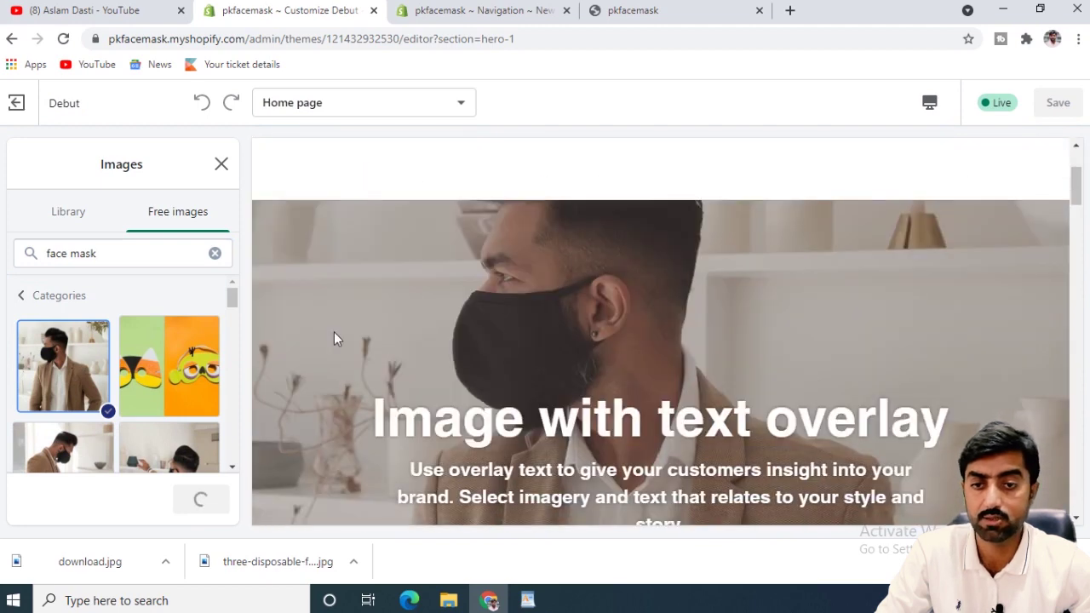
# Delete the body text of the first "Image with text overlay" section.
pyautogui.scroll(-2, 182, 397)
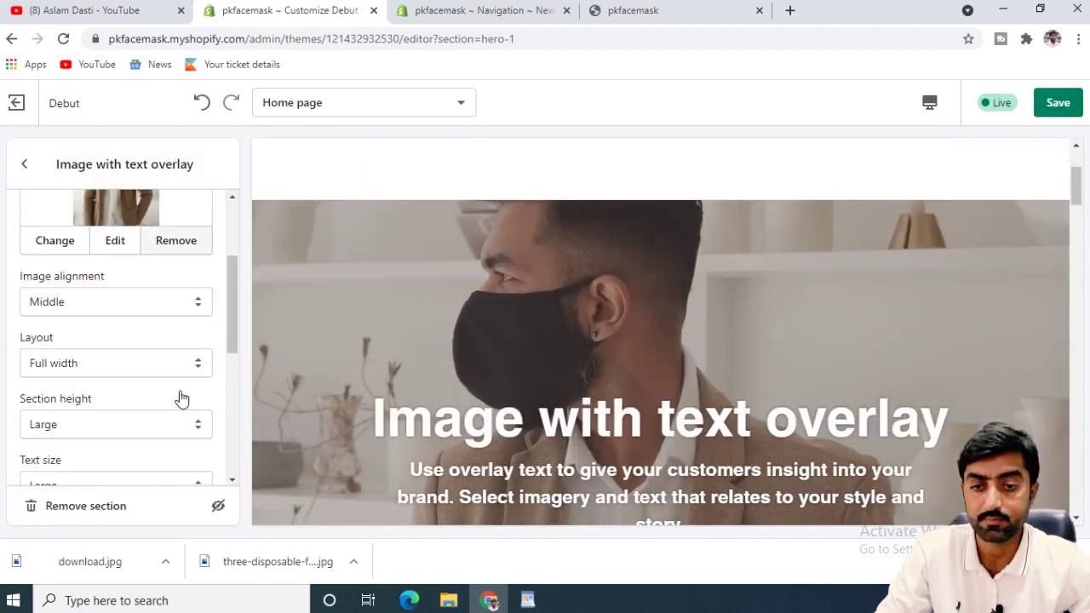
pyautogui.scroll(-2, 181, 397)
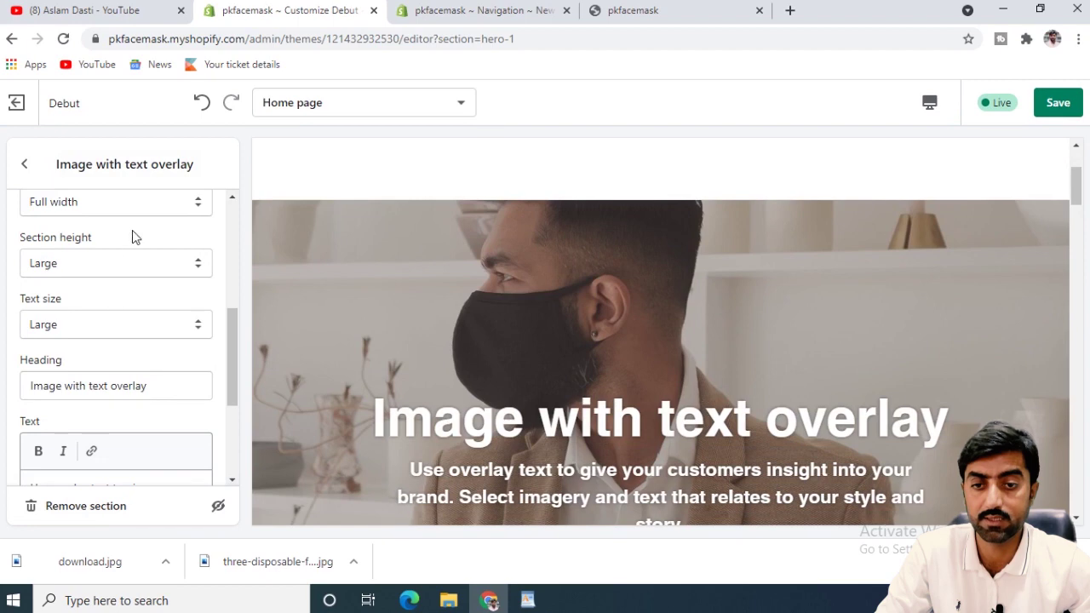
pyautogui.scroll(-1, 136, 249)
pyautogui.scroll(-2, 136, 251)
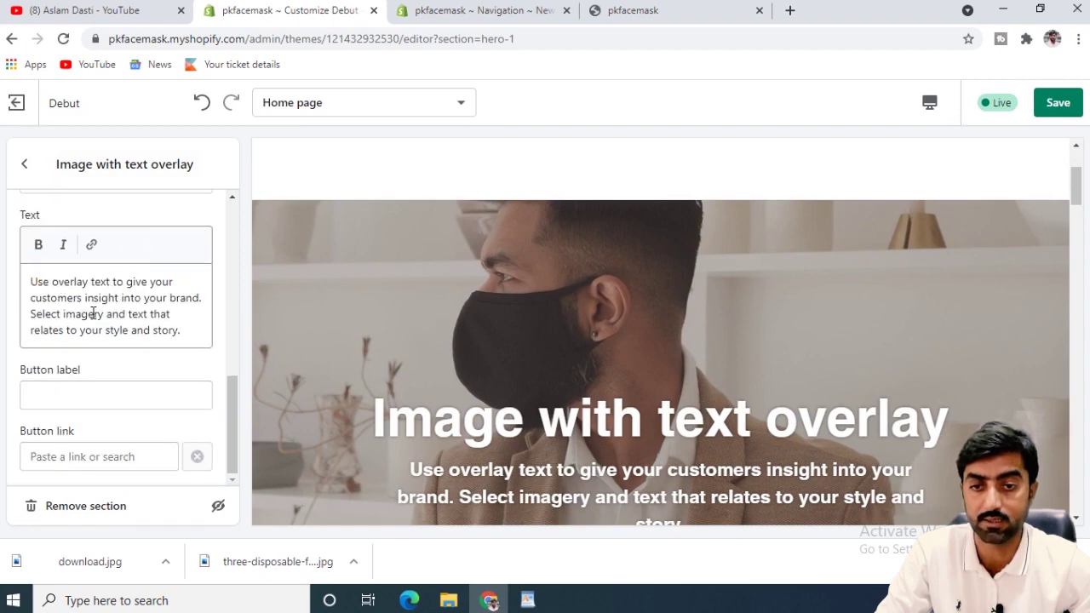
pyautogui.moveTo(37, 282); pyautogui.dragTo(214, 343)
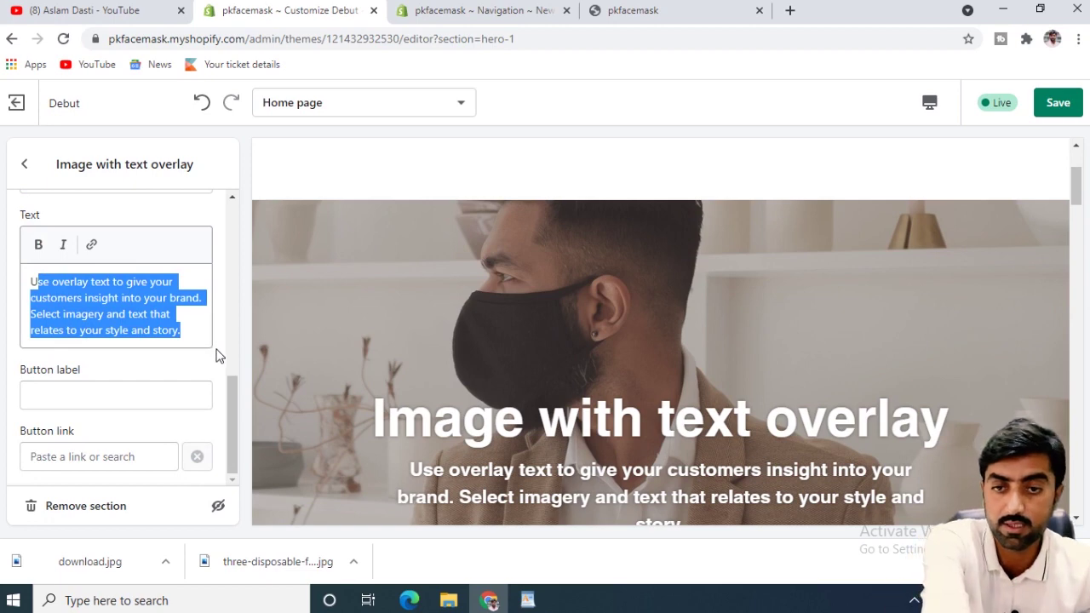
pyautogui.press('BackSpace')
pyautogui.press('BackSpace')
# Clear the heading of the first "Image with text overlay" section and save the theme.
pyautogui.scroll(2, 126, 292)
pyautogui.scroll(1, 136, 324)
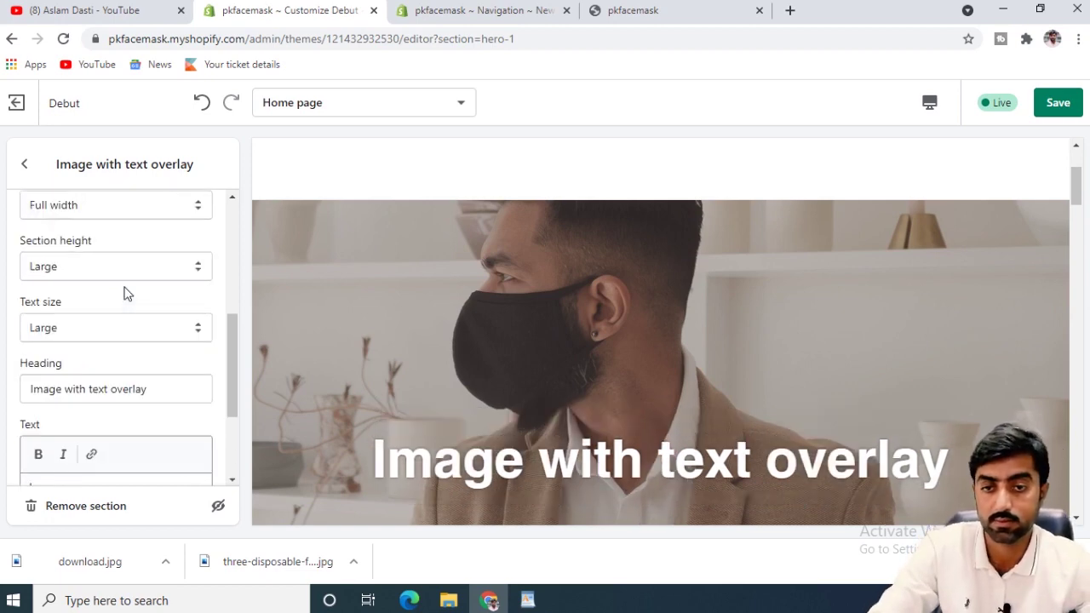
pyautogui.click(180, 389)
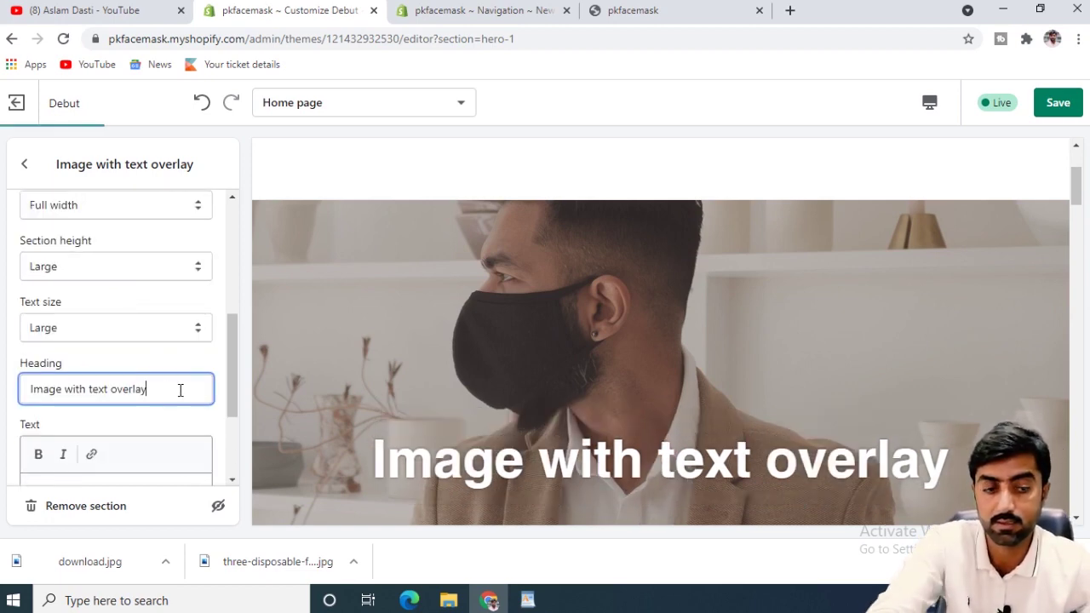
pyautogui.press('BackSpace')
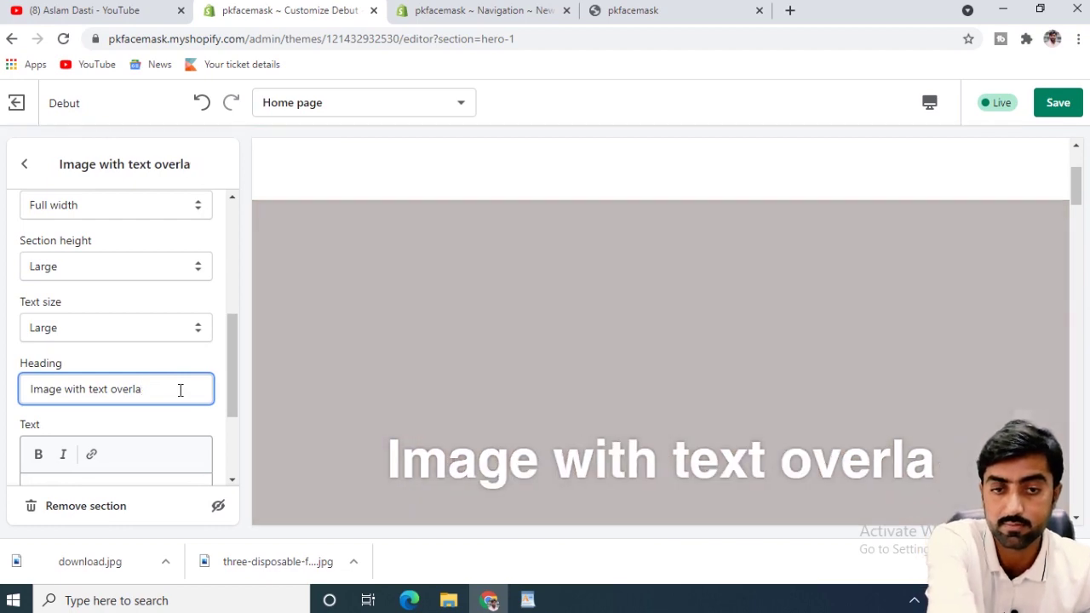
pyautogui.press('BackSpace')
pyautogui.press('BackSpace')
pyautogui.press('BackSpace')
pyautogui.press('BackSpace')
pyautogui.press('BackSpace')
pyautogui.press('BackSpace')
pyautogui.press('BackSpace')
pyautogui.press('BackSpace')
pyautogui.press('BackSpace')
pyautogui.press('BackSpace')
pyautogui.press('BackSpace')
pyautogui.press('BackSpace')
pyautogui.press('BackSpace')
pyautogui.press('BackSpace')
pyautogui.press('BackSpace')
pyautogui.press('BackSpace')
pyautogui.press('BackSpace')
pyautogui.press('BackSpace')
pyautogui.press('BackSpace')
pyautogui.press('BackSpace')
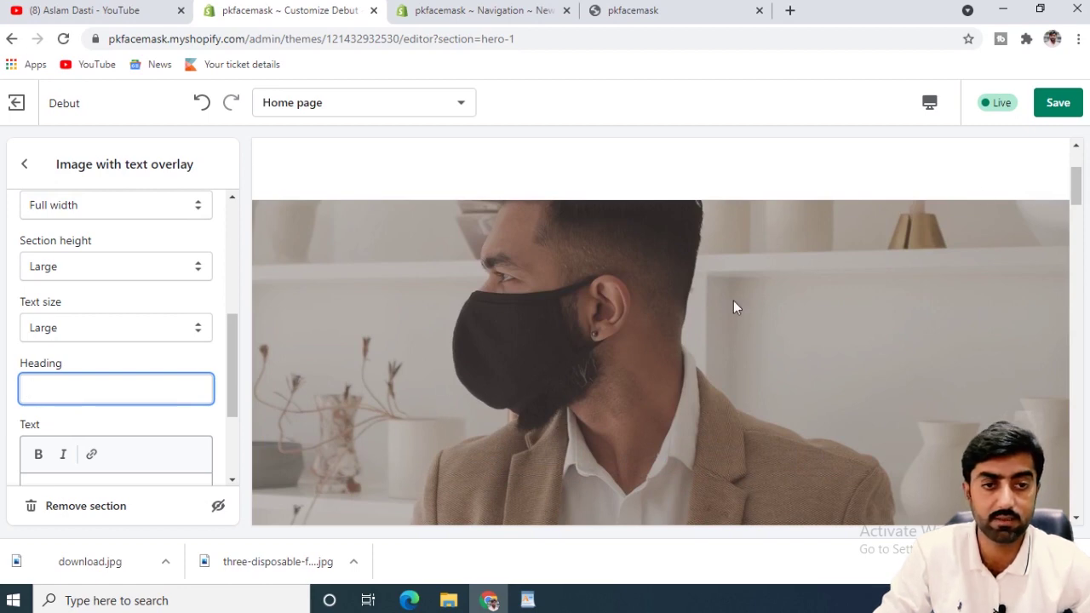
pyautogui.click(1060, 104)
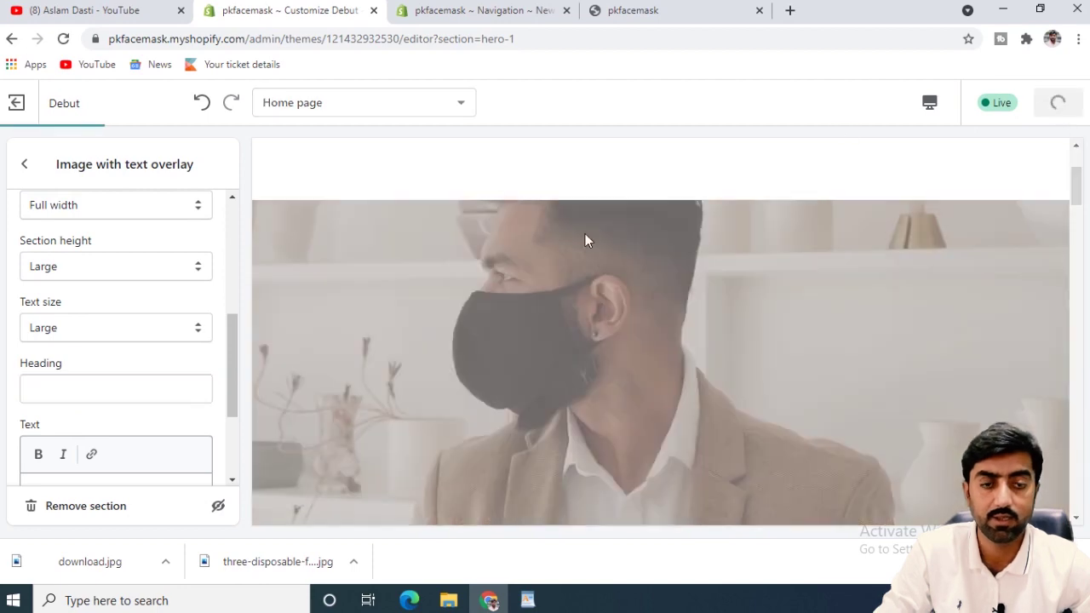
# Examine the face mask banner and the section below it in the home page preview, returning to the section list.
pyautogui.scroll(-2, 616, 357)
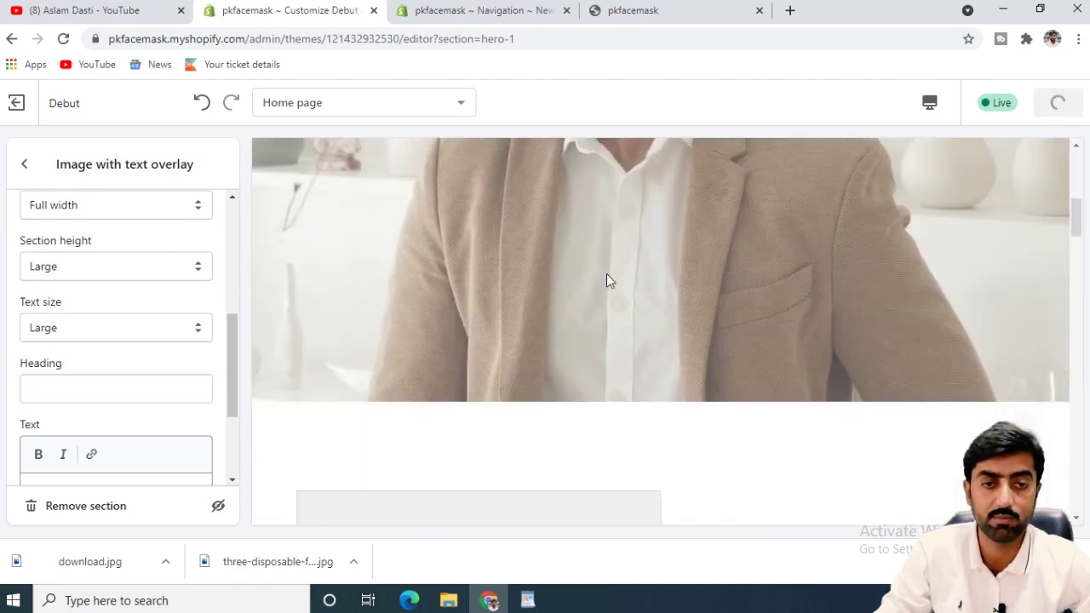
pyautogui.scroll(-3, 596, 307)
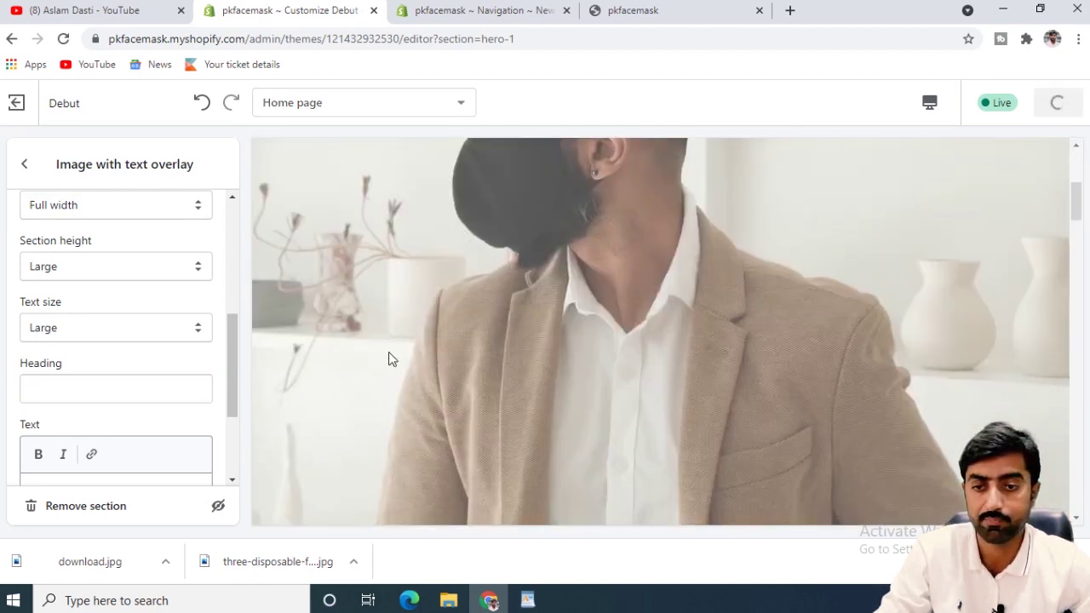
pyautogui.scroll(-2, 388, 353)
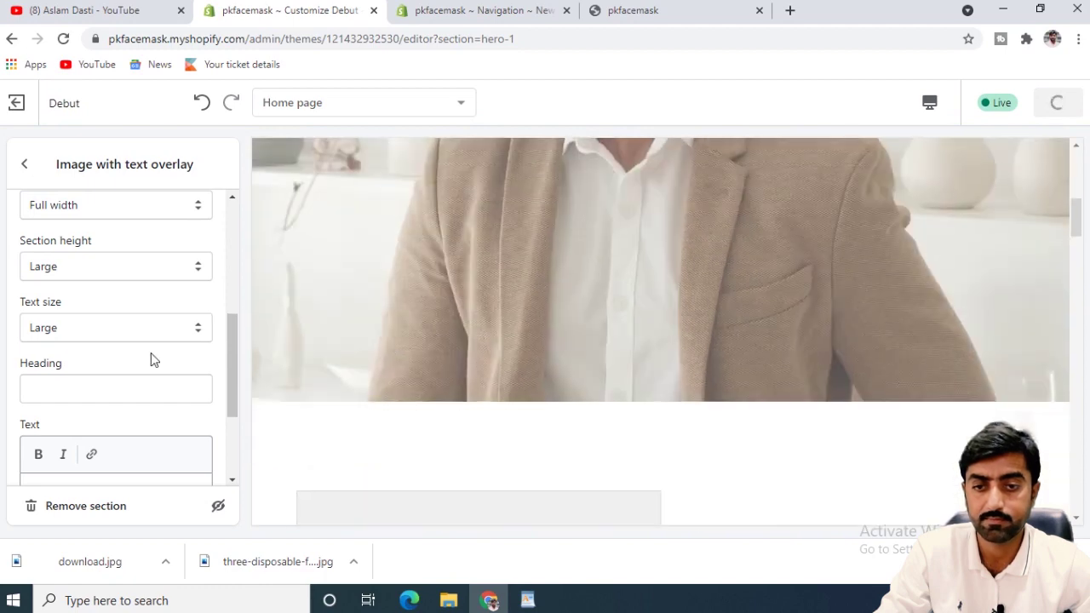
pyautogui.scroll(-2, 146, 398)
pyautogui.scroll(4, 146, 398)
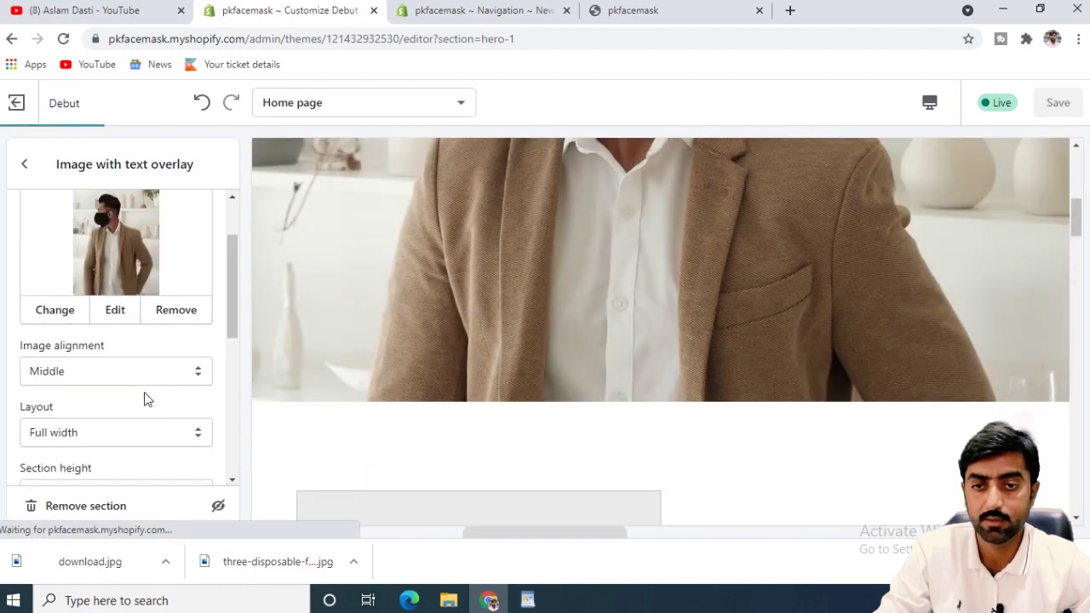
pyautogui.click(23, 167)
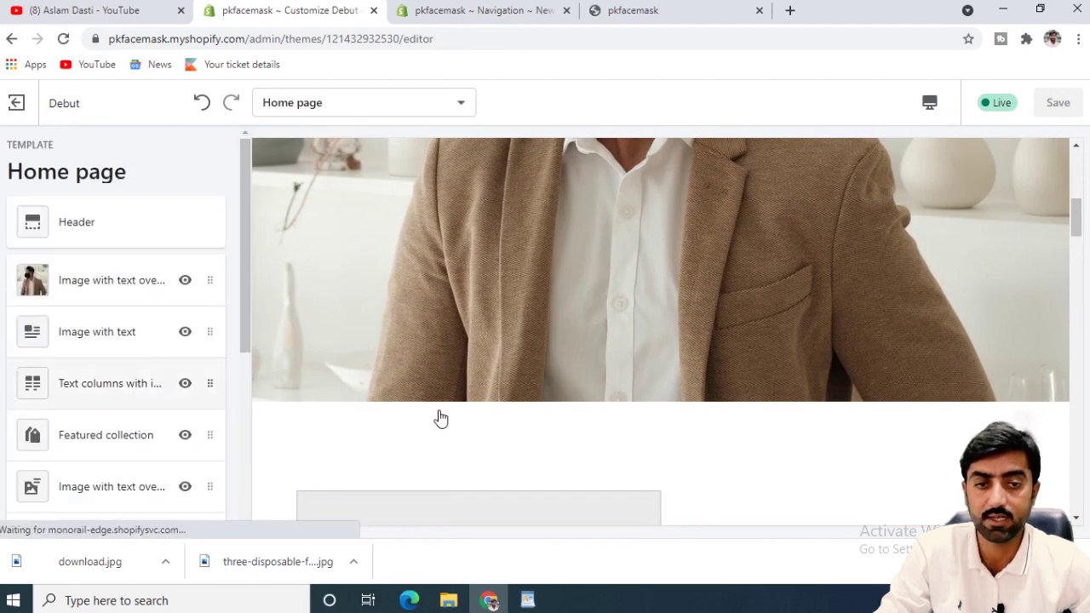
pyautogui.scroll(-2, 440, 418)
pyautogui.scroll(-2, 500, 419)
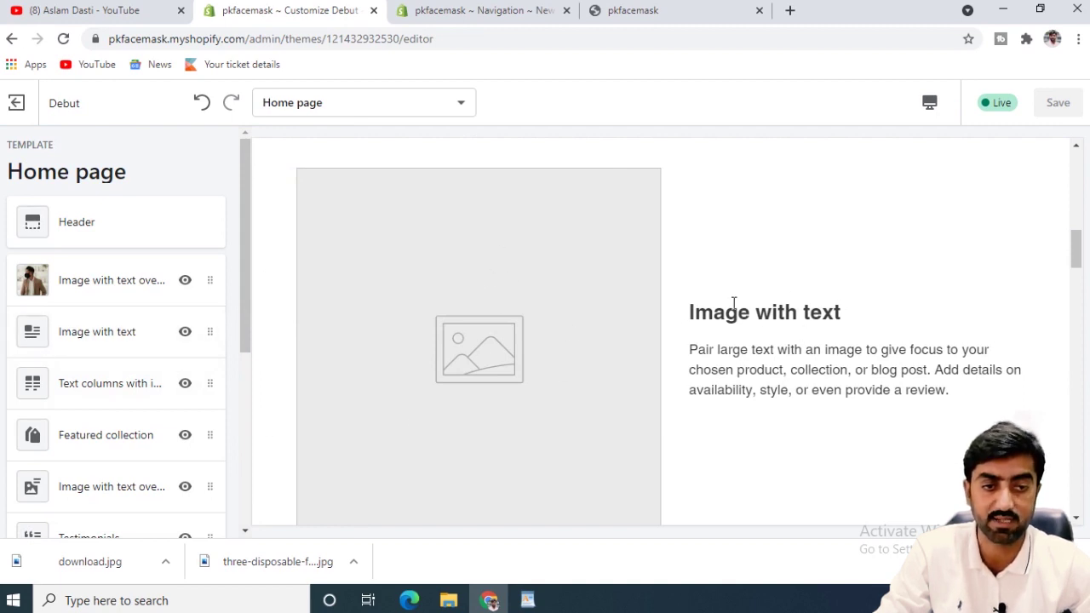
pyautogui.scroll(3, 534, 341)
pyautogui.scroll(3, 635, 254)
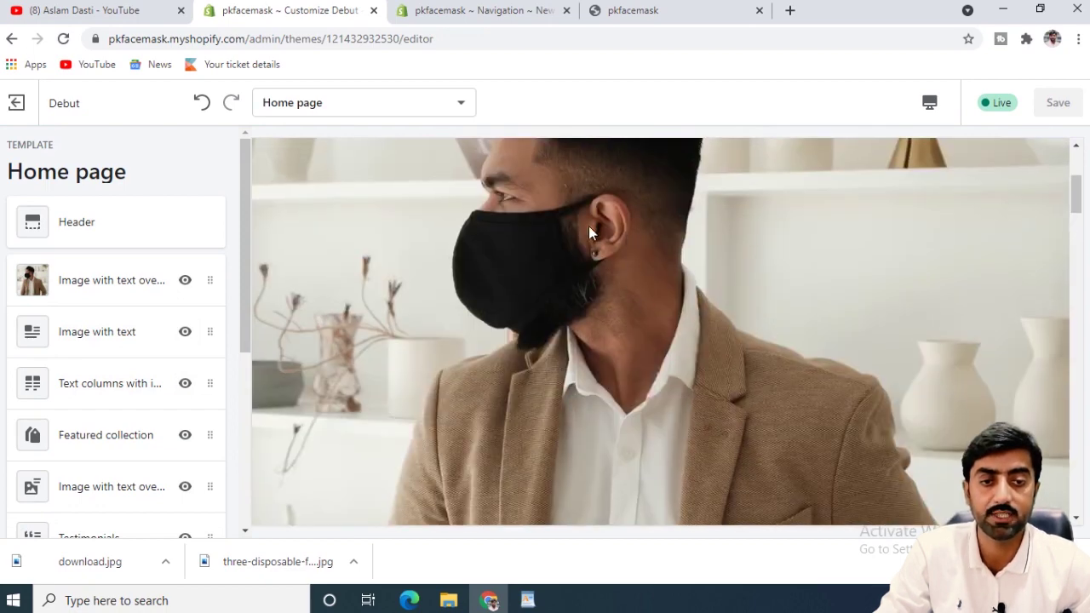
# Hide the "Image with text" and "Text columns with images" sections of the home page.
pyautogui.scroll(-5, 601, 289)
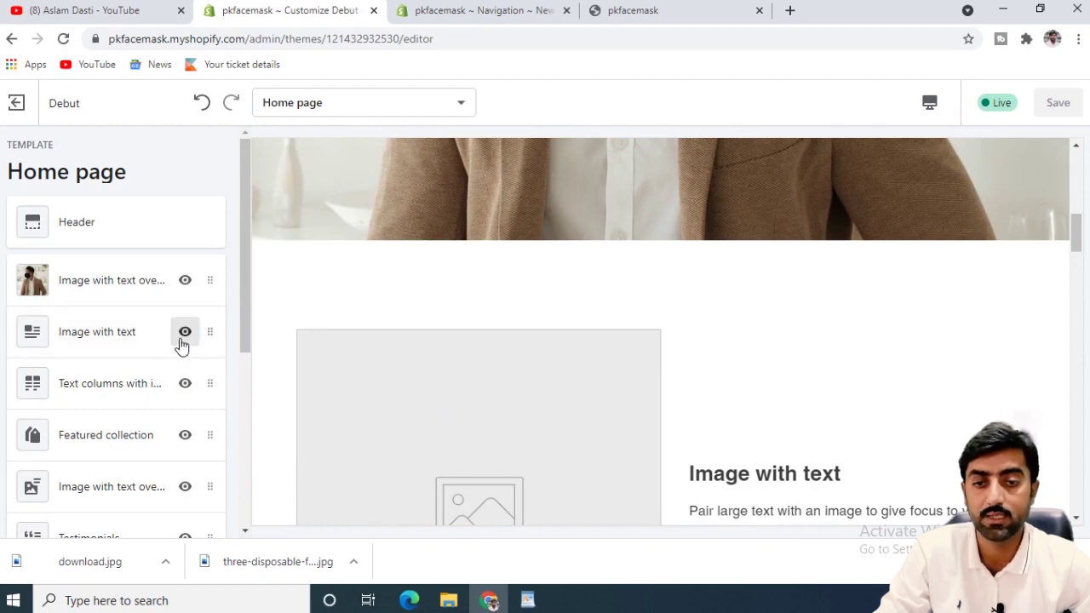
pyautogui.click(182, 341)
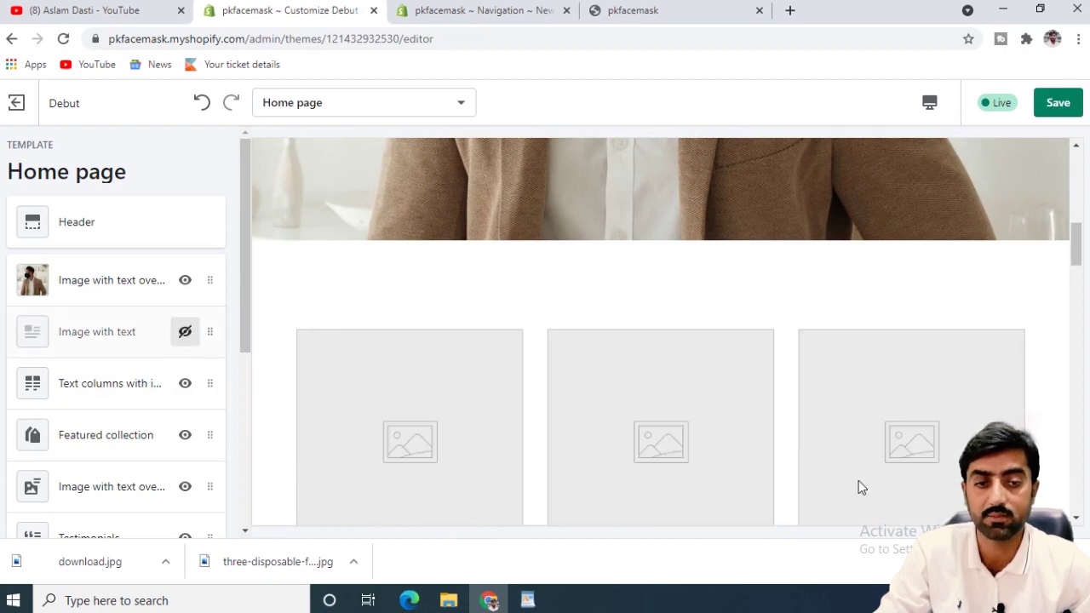
pyautogui.scroll(-2, 640, 435)
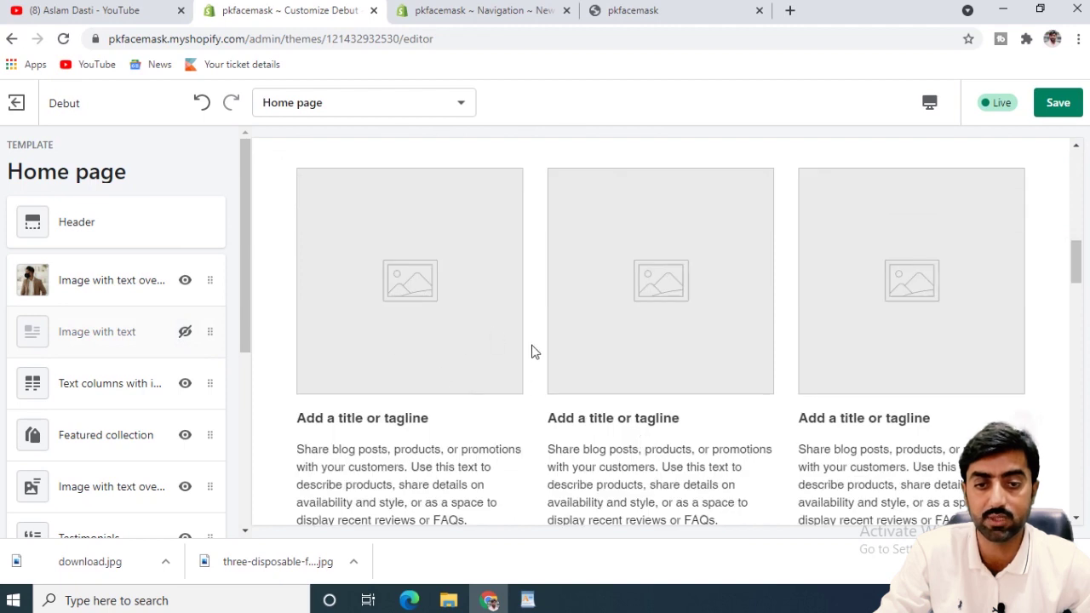
pyautogui.click(184, 384)
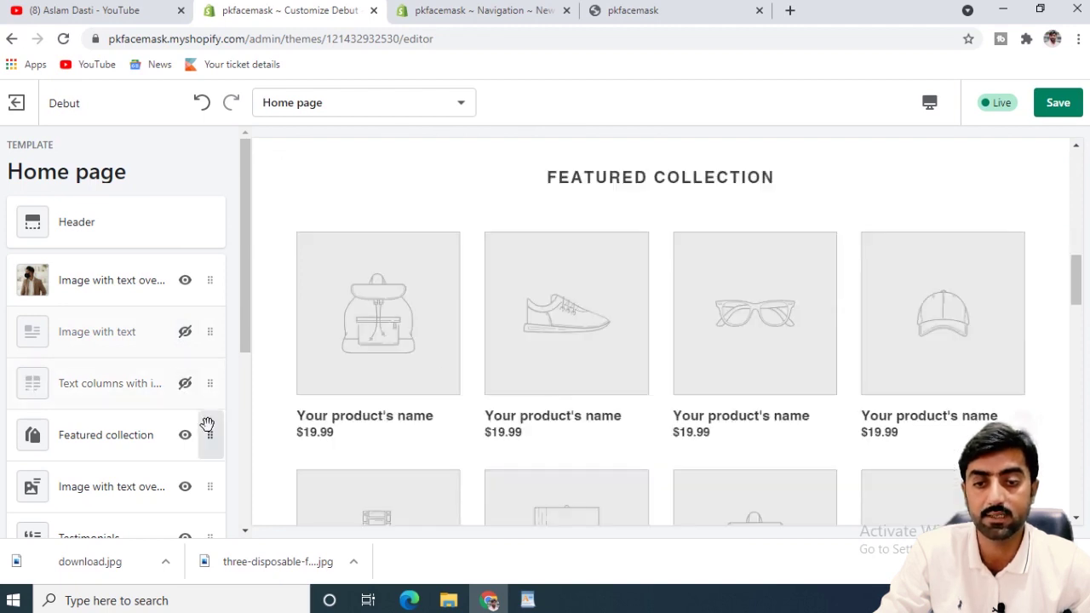
# Assign the Disposable Mask collection to the home page's "Featured collection" section.
pyautogui.scroll(-1, 207, 424)
pyautogui.scroll(-1, 545, 387)
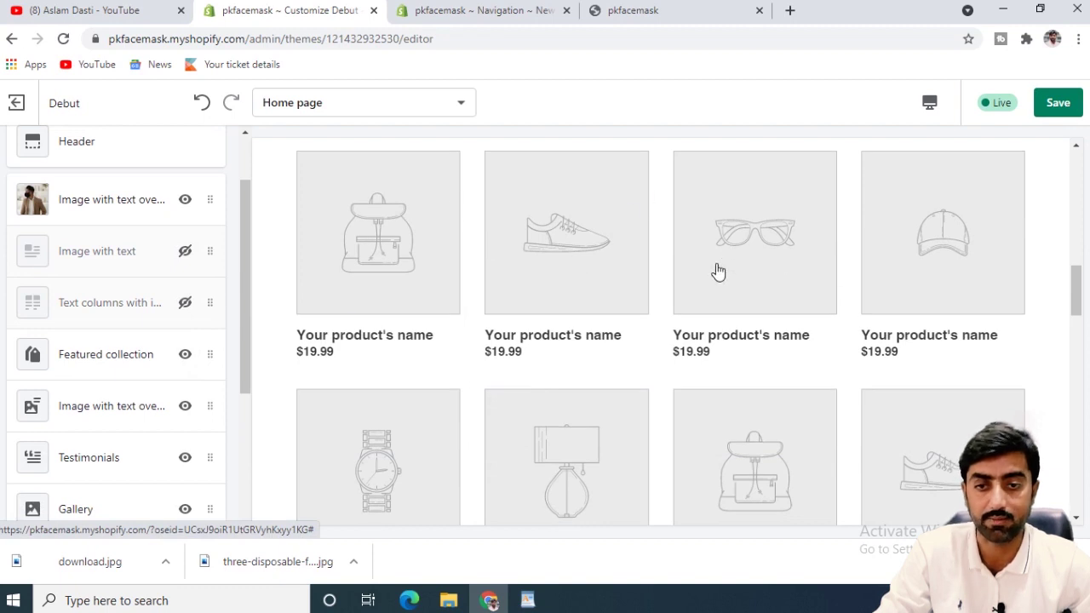
pyautogui.scroll(3, 722, 265)
pyautogui.scroll(-3, 212, 384)
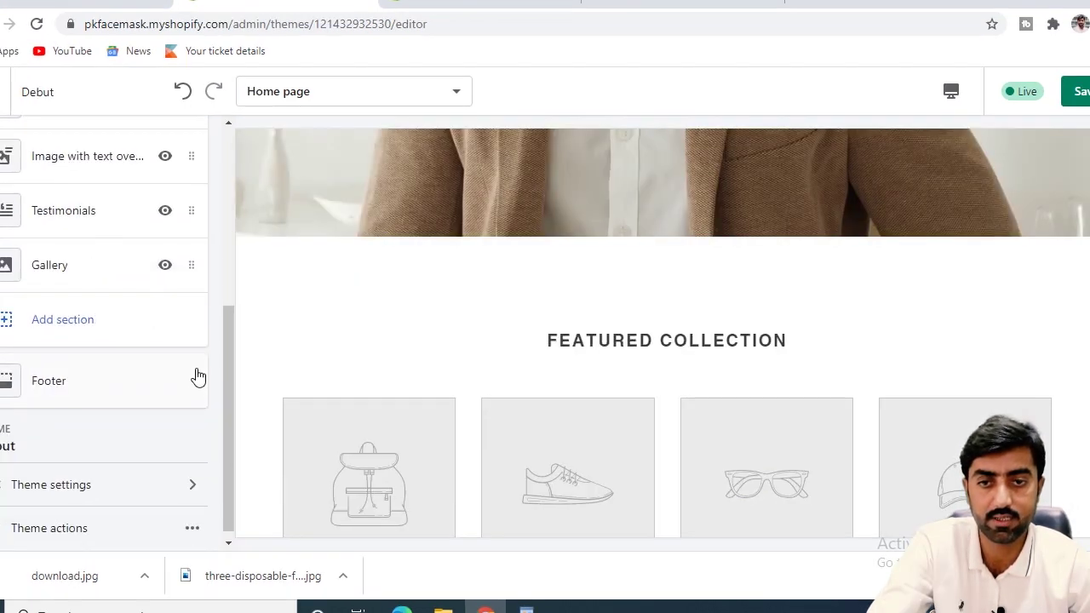
pyautogui.scroll(2, 196, 370)
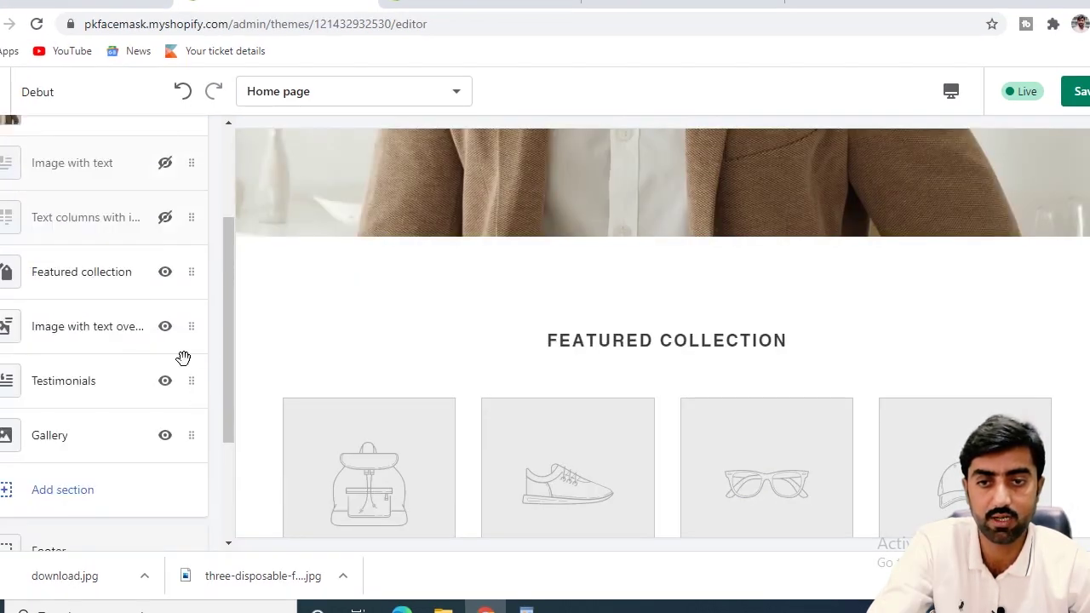
pyautogui.click(86, 278)
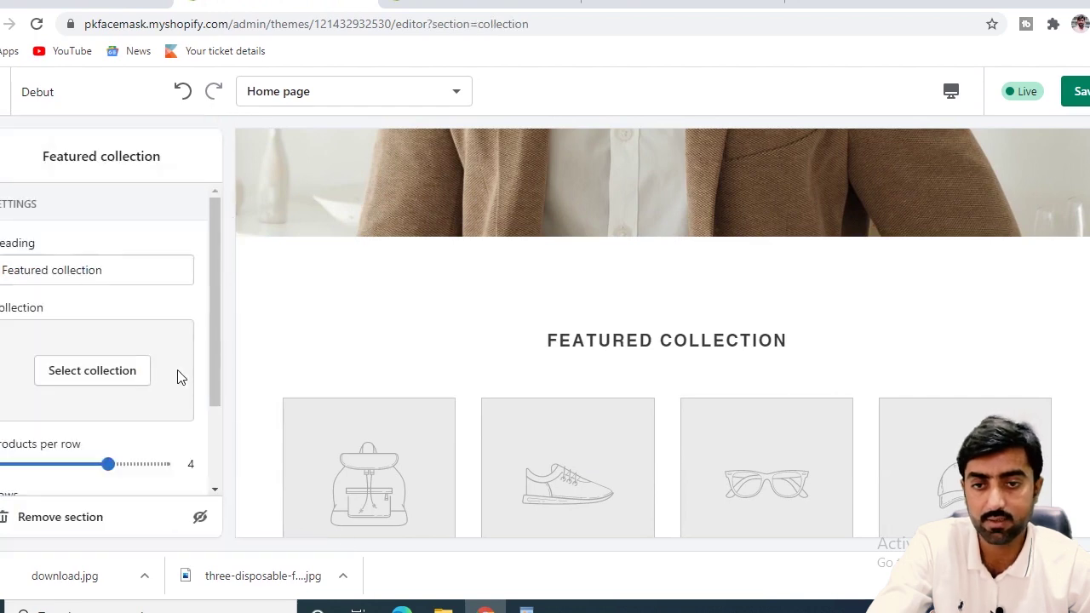
pyautogui.click(94, 371)
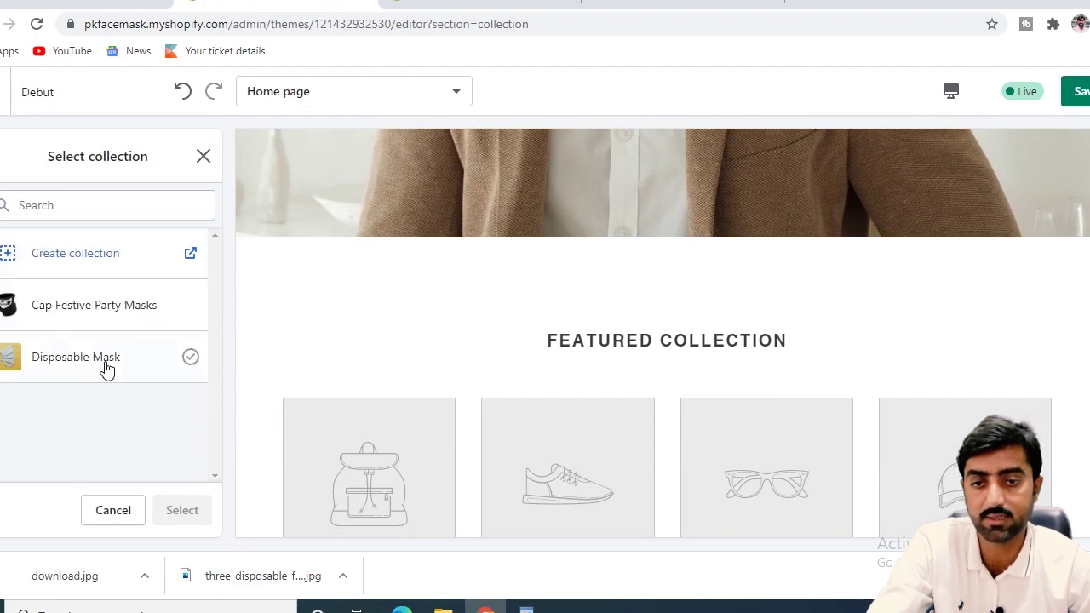
pyautogui.click(107, 368)
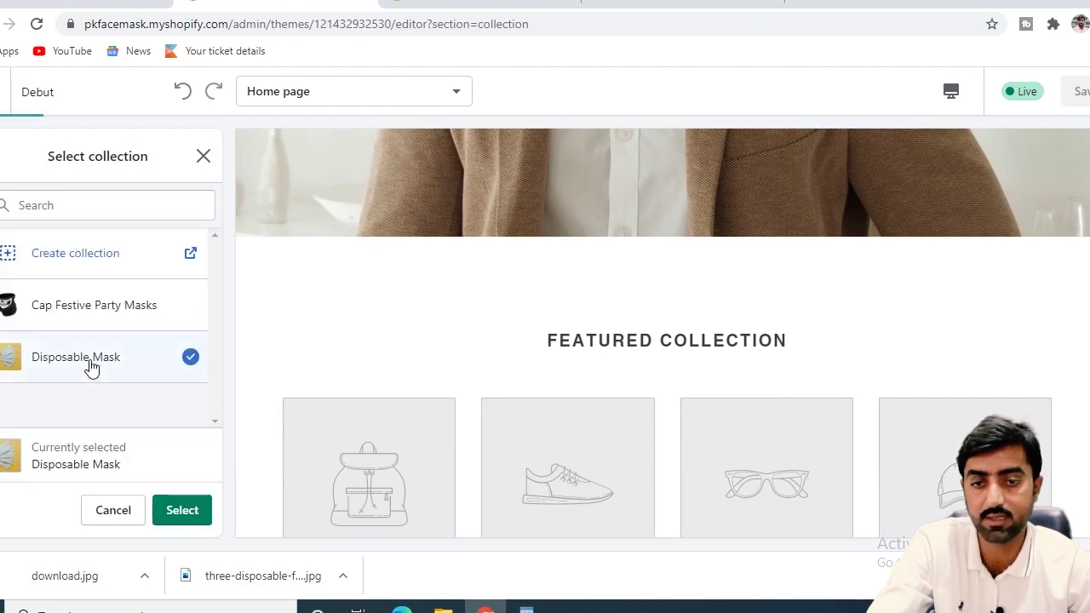
pyautogui.click(182, 510)
# Check the featured products in the preview, and hide the "Featured collection" section and the second "Image with text overlay" section.
pyautogui.scroll(-5, 562, 388)
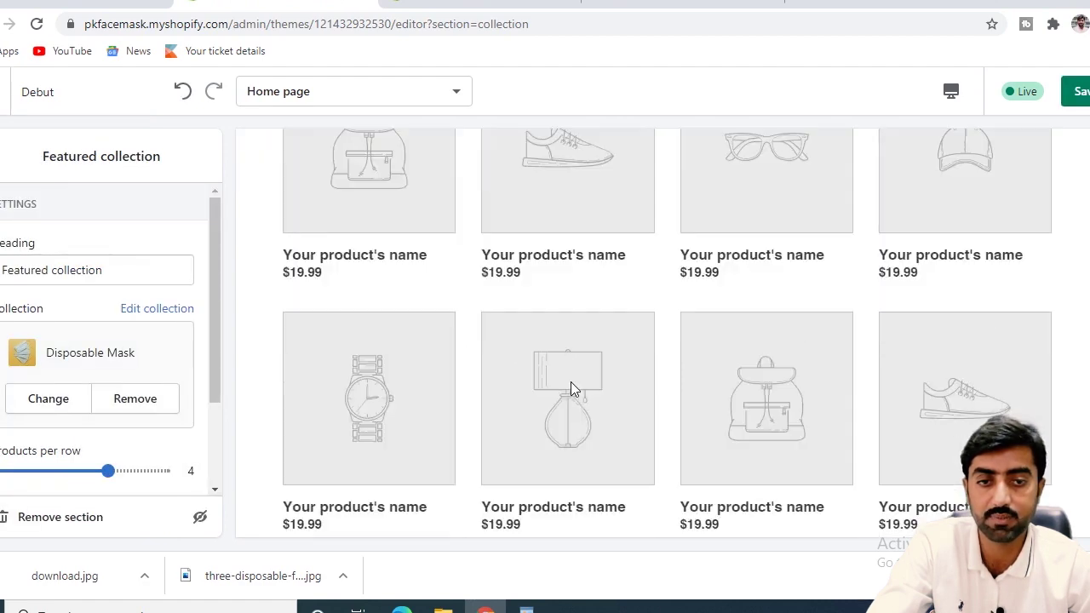
pyautogui.scroll(4, 549, 382)
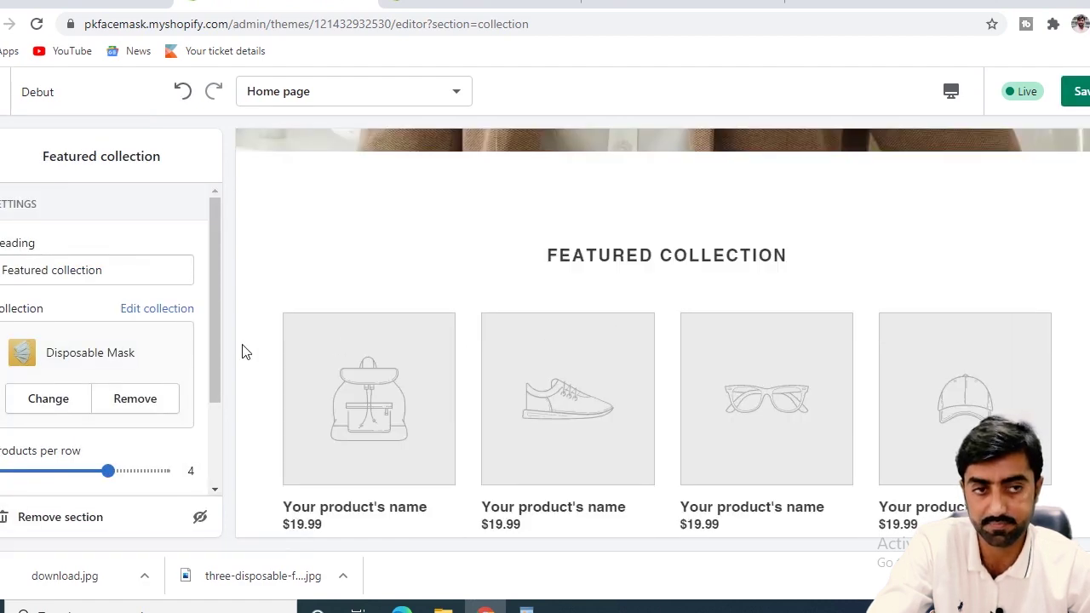
pyautogui.scroll(-3, 491, 338)
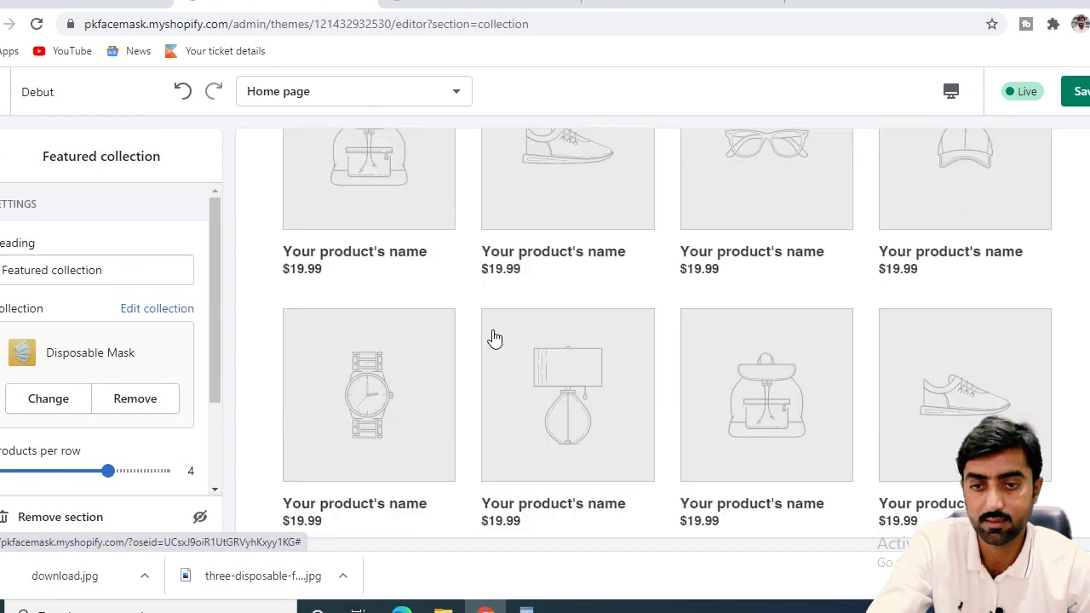
pyautogui.scroll(3, 423, 307)
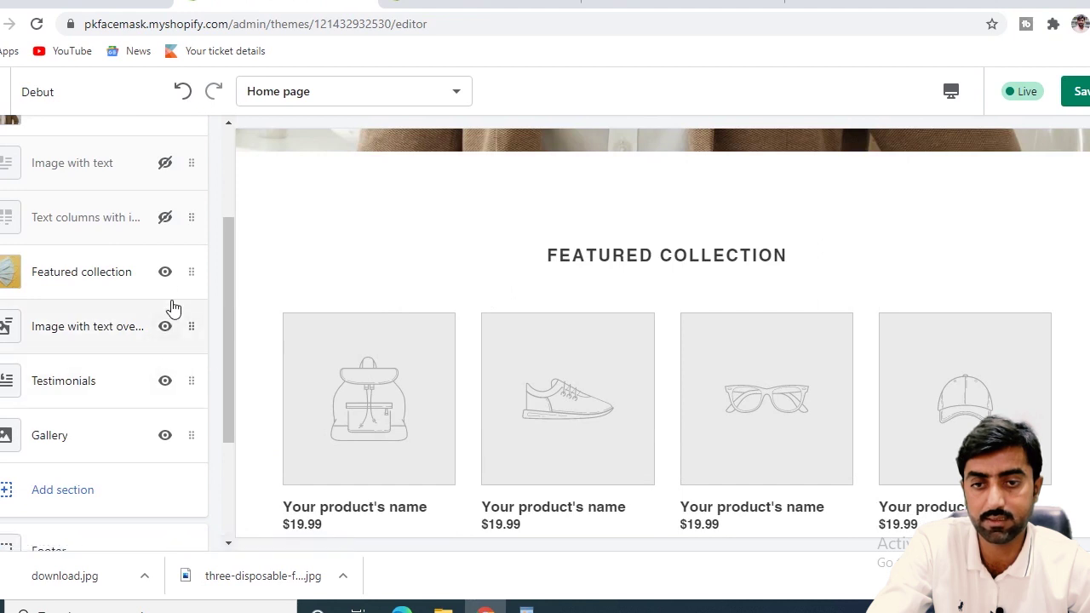
pyautogui.click(165, 274)
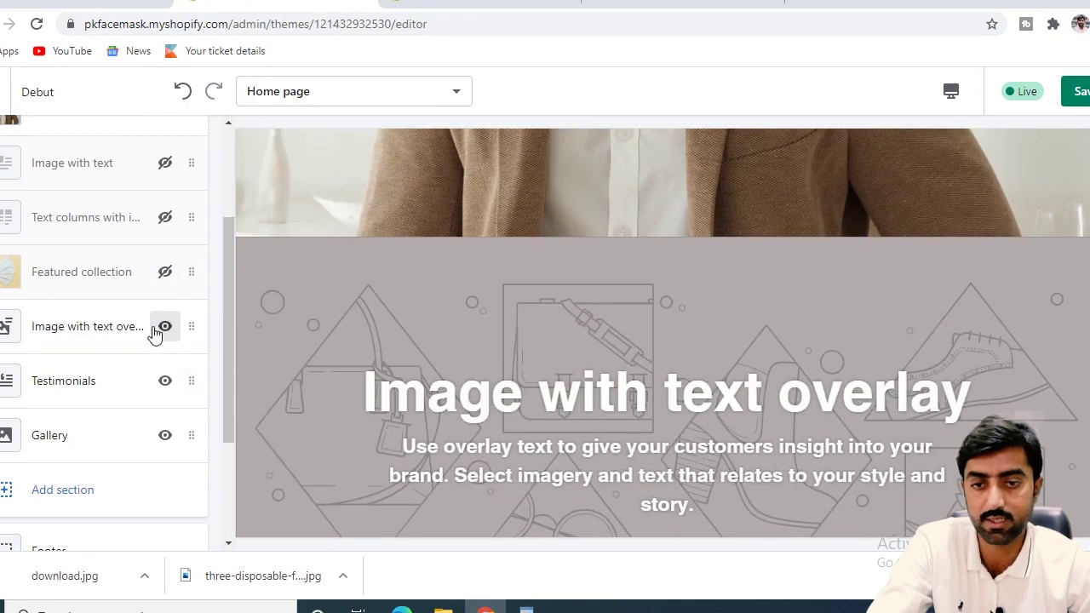
pyautogui.click(162, 330)
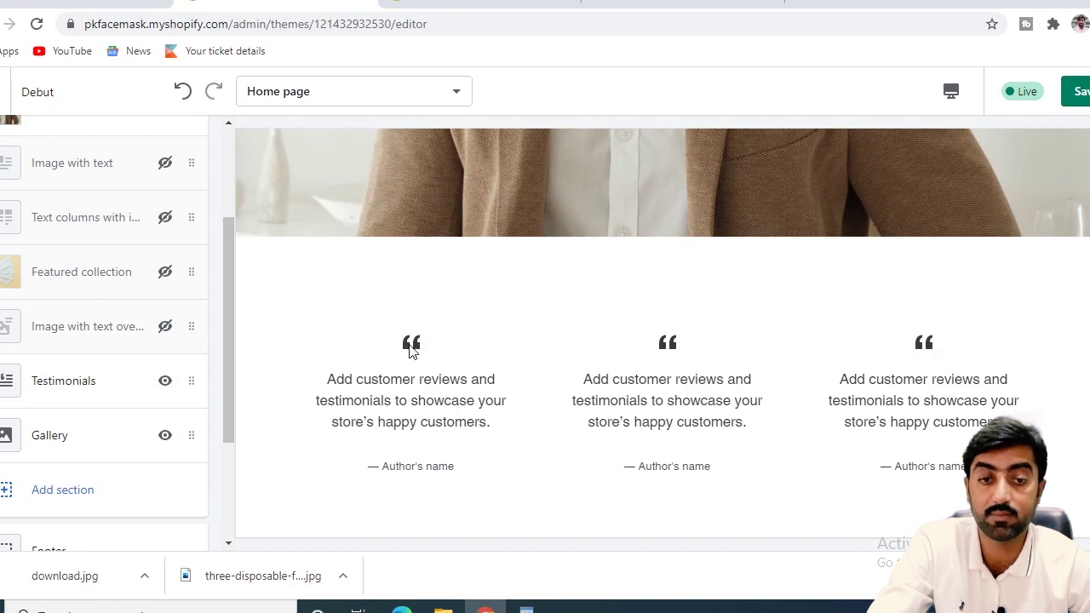
pyautogui.moveTo(397, 343); pyautogui.dragTo(442, 360)
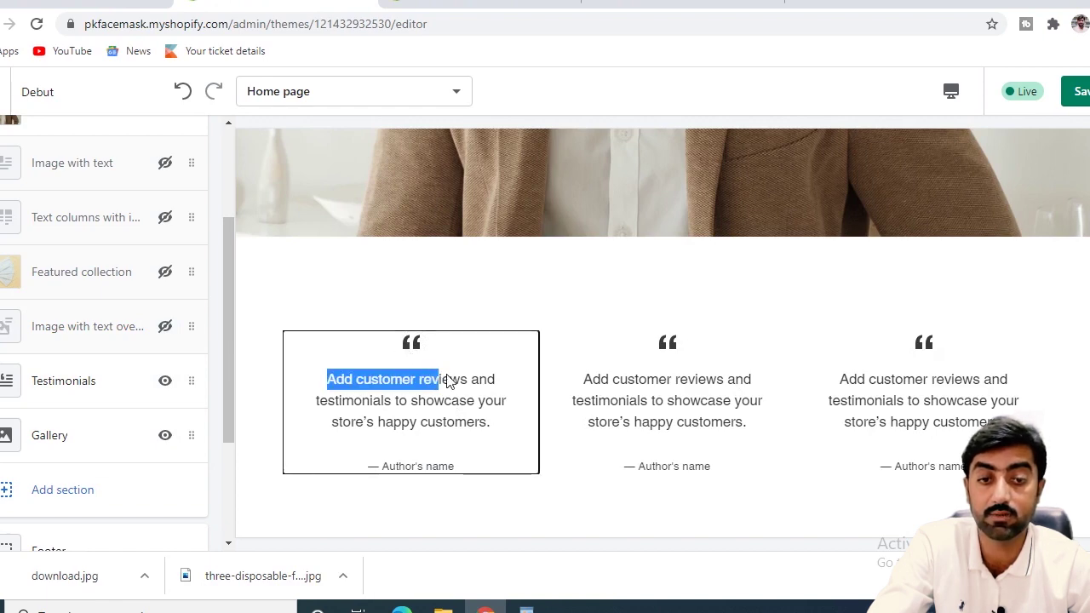
# Look through the Testimonials section and its first testimonial's text and author settings, returning to the section list.
pyautogui.click(455, 398)
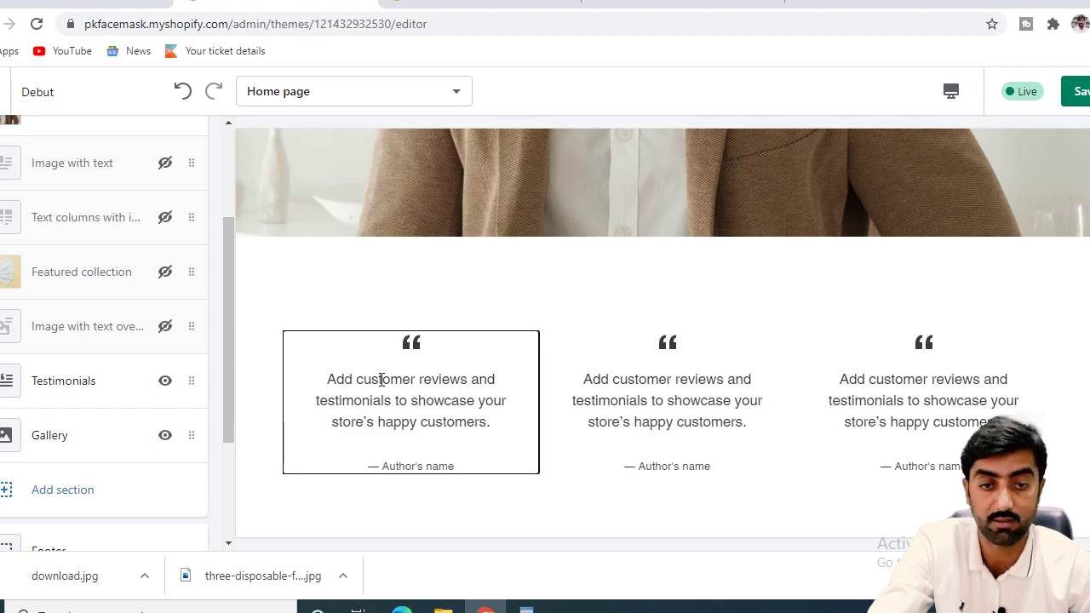
pyautogui.click(60, 383)
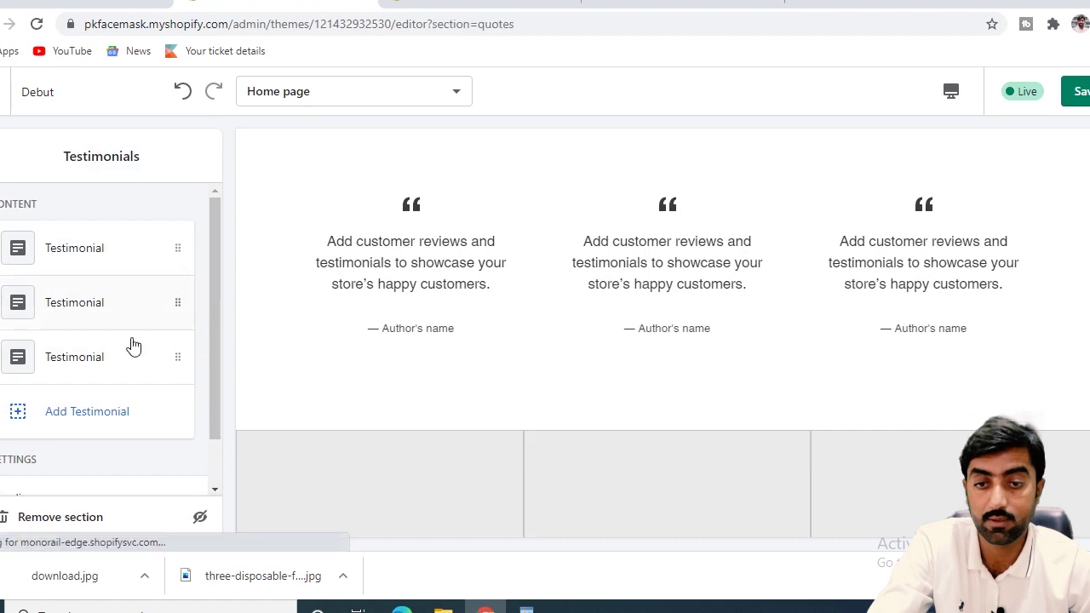
pyautogui.click(63, 251)
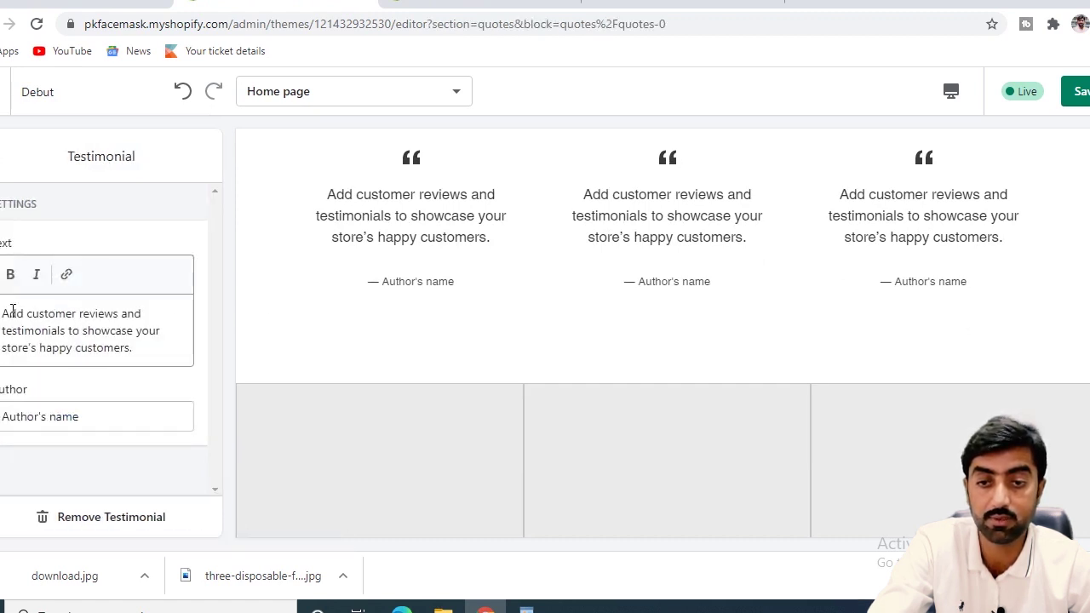
pyautogui.click(96, 420)
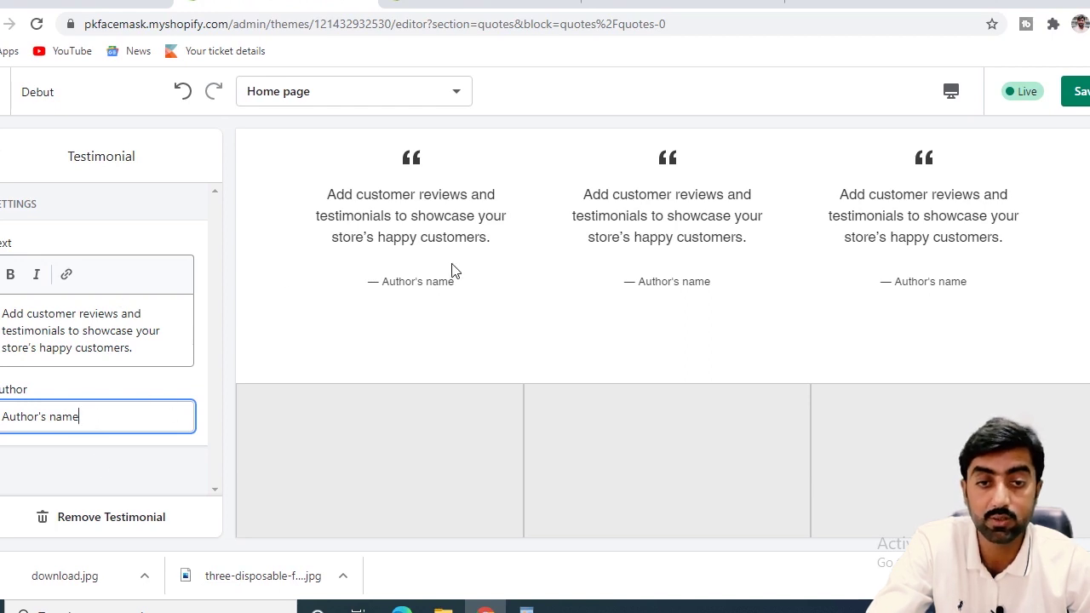
pyautogui.click(5, 155)
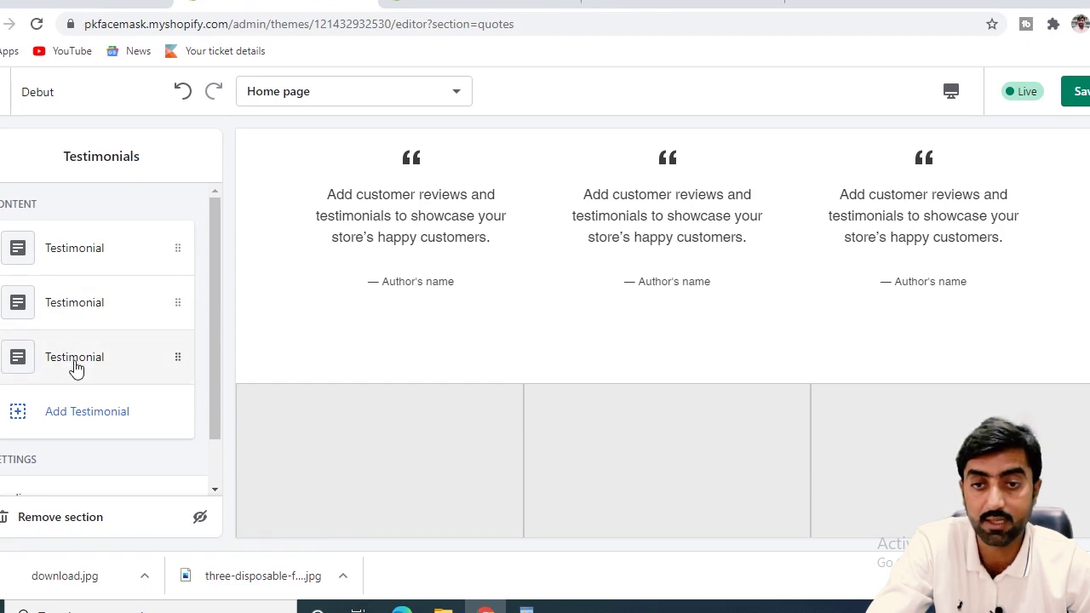
pyautogui.click(2, 157)
# Check the gallery placeholders in the preview and open the settings of the Gallery section's first image.
pyautogui.scroll(-2, 114, 411)
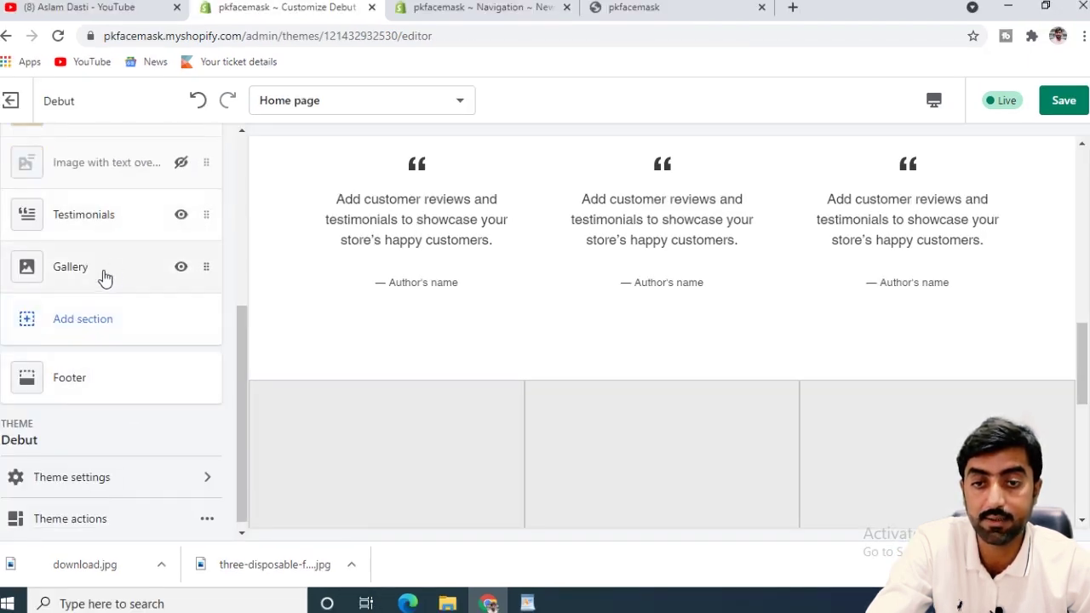
pyautogui.scroll(-2, 639, 435)
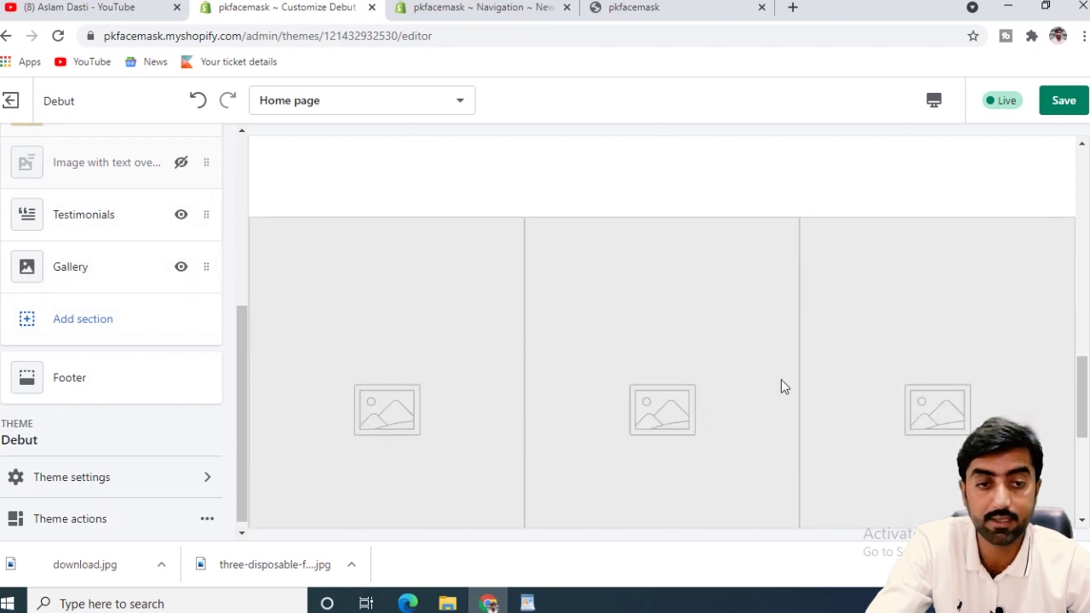
pyautogui.scroll(-3, 780, 387)
pyautogui.scroll(3, 781, 387)
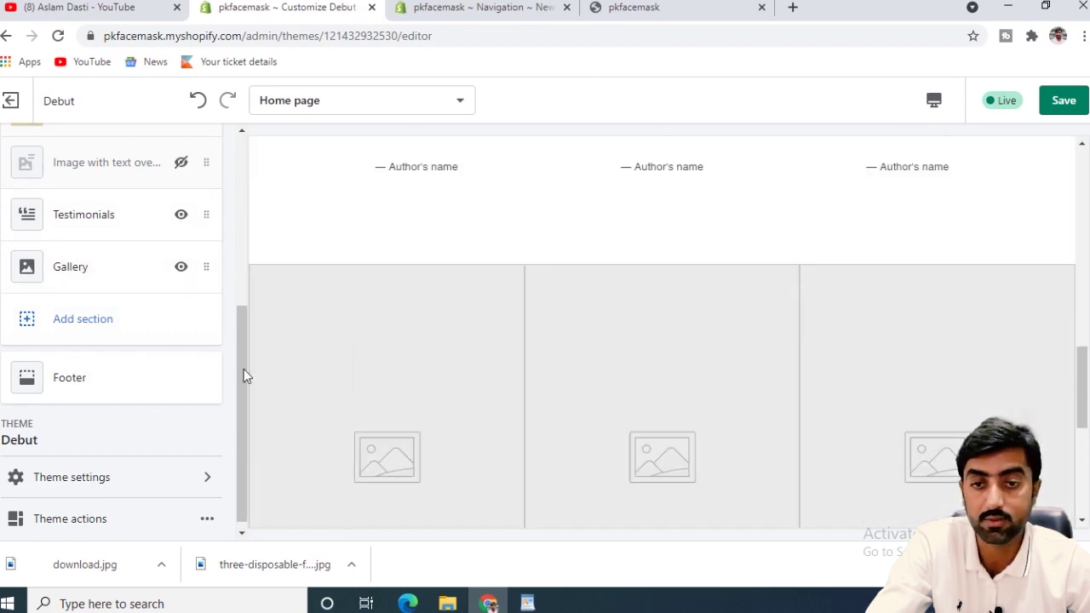
pyautogui.click(67, 271)
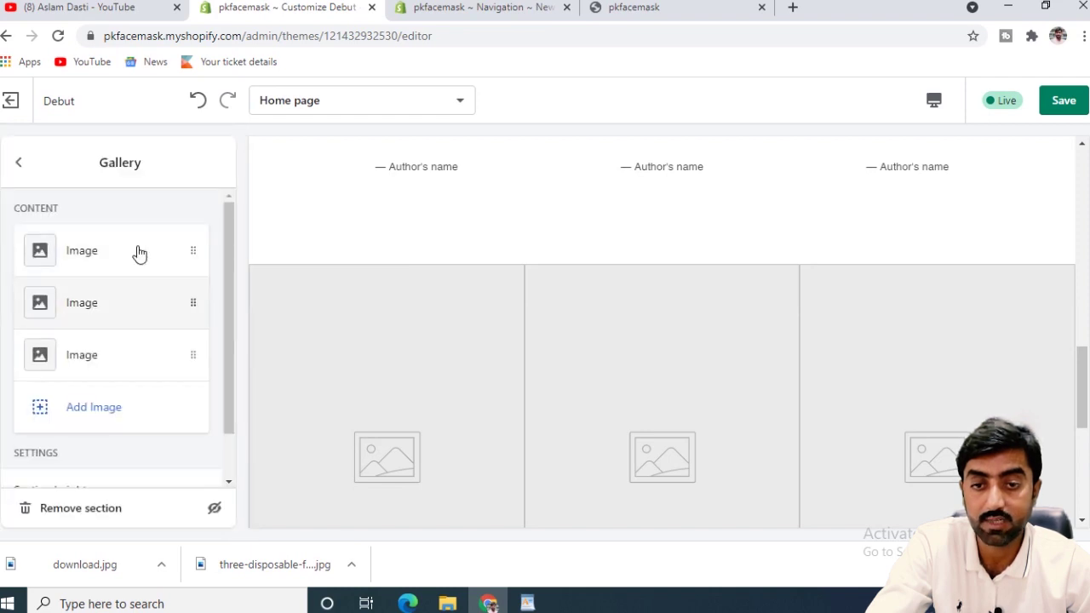
pyautogui.click(77, 256)
pyautogui.press('Escape')
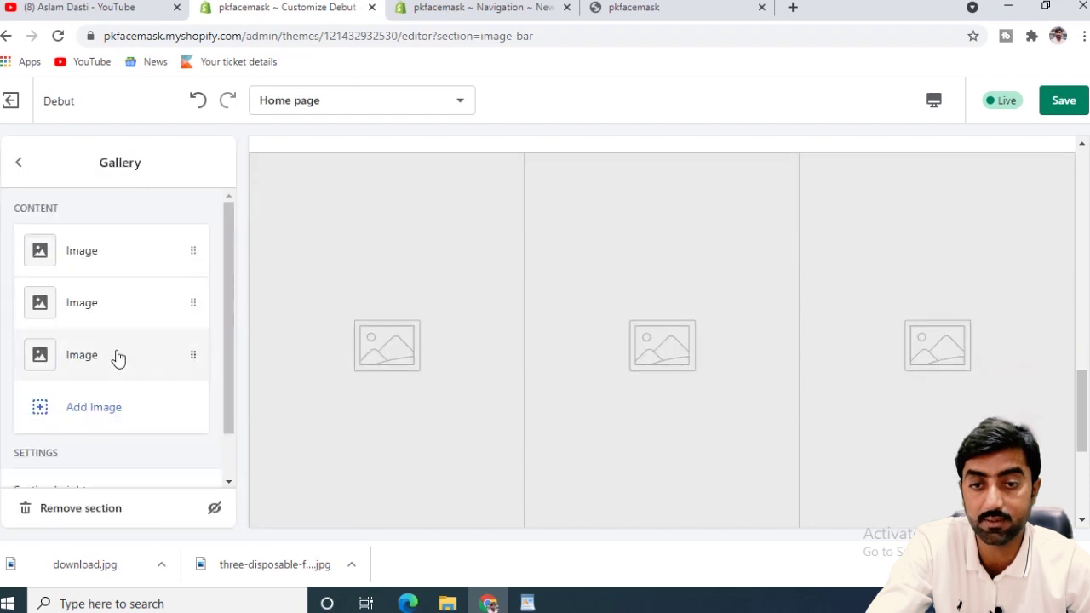
pyautogui.click(90, 258)
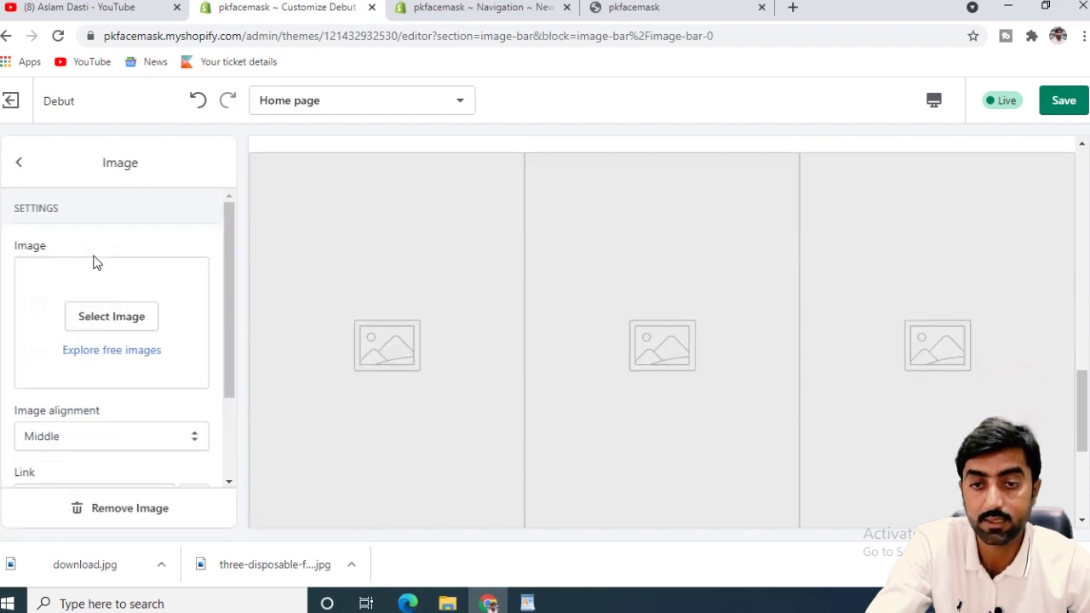
# Search the free images for "face mask" and assign the photo of the masked man in an orange cap to the first gallery image.
pyautogui.click(132, 351)
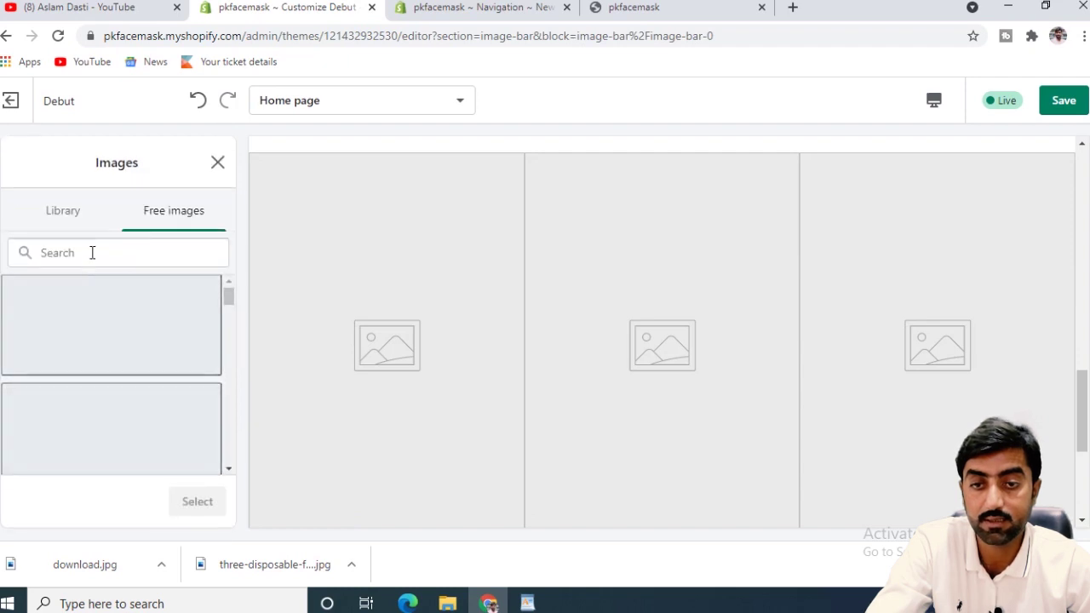
pyautogui.click(92, 252)
pyautogui.write('ma')
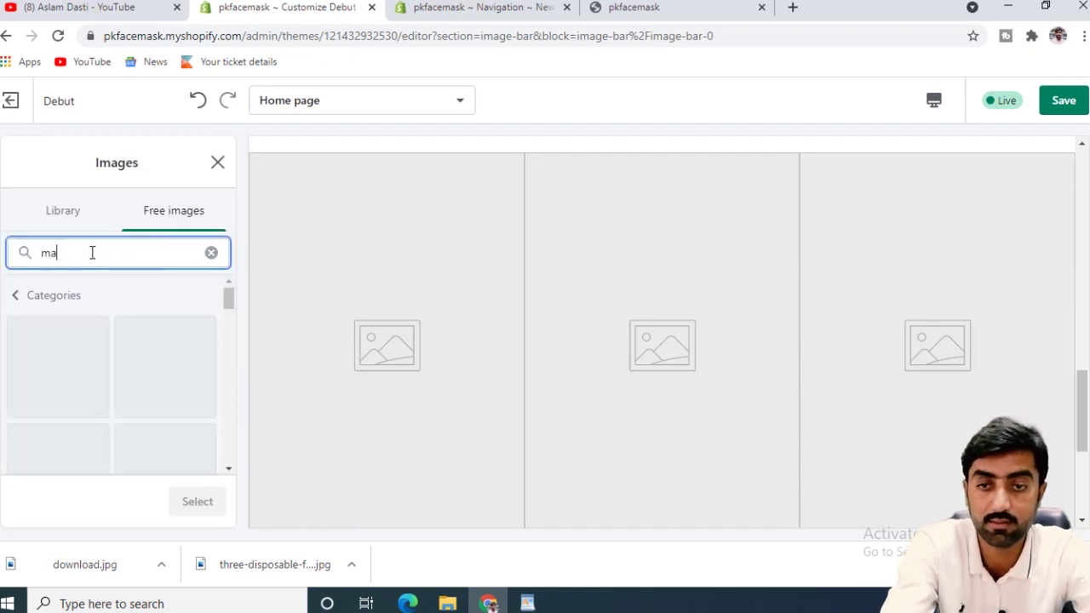
pyautogui.write('sk')
pyautogui.hotkey('ctrl', 'a')
pyautogui.write('face mas')
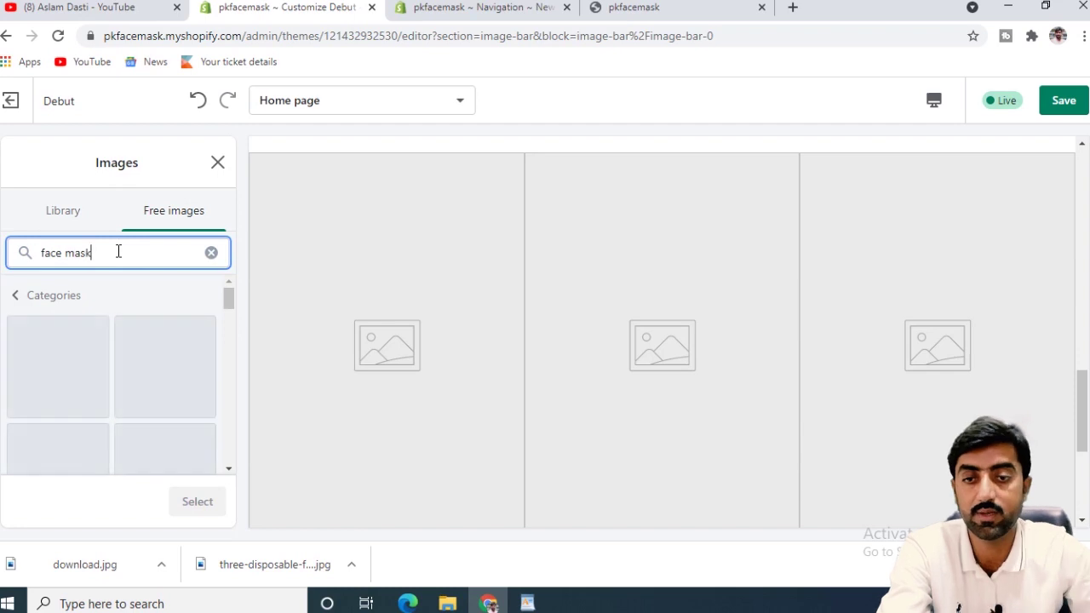
pyautogui.scroll(-2, 136, 357)
pyautogui.click(151, 360)
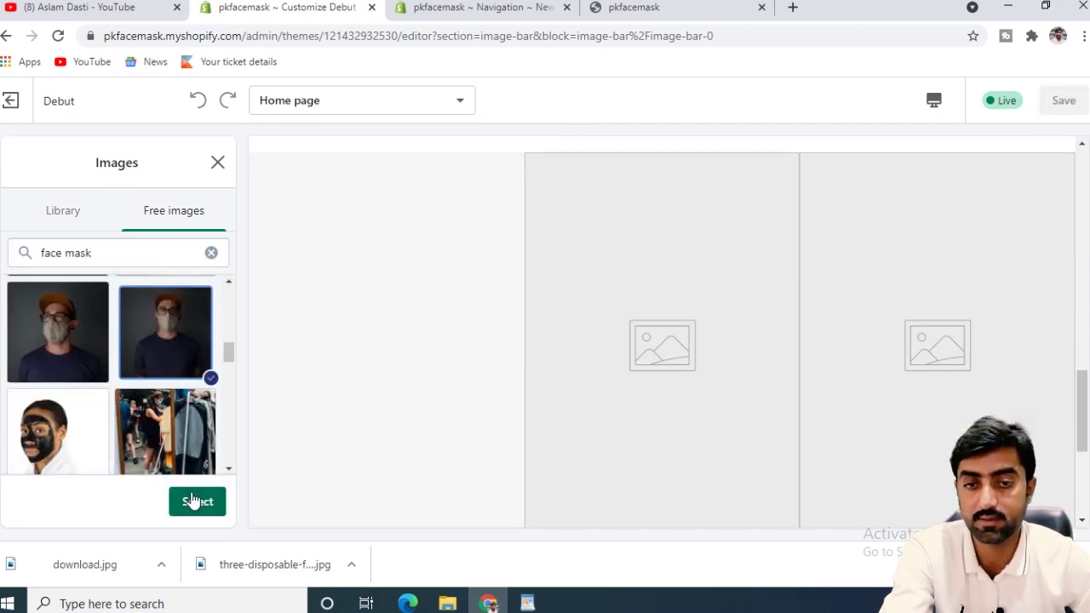
pyautogui.click(195, 501)
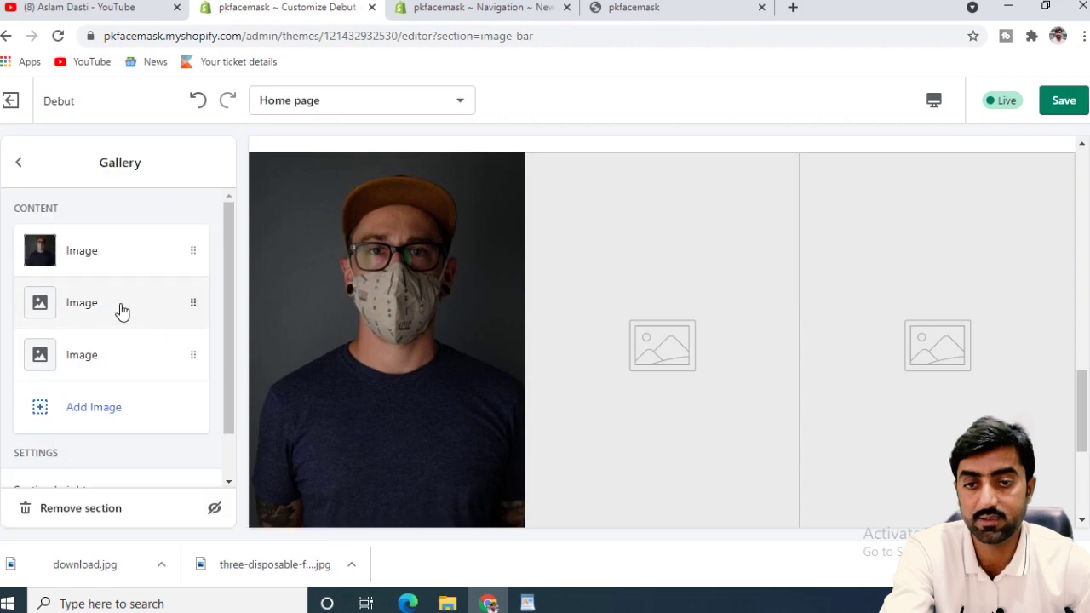
# Fill the second gallery image with the free photo of a baby held by a masked man, searching for "facemask".
pyautogui.click(120, 304)
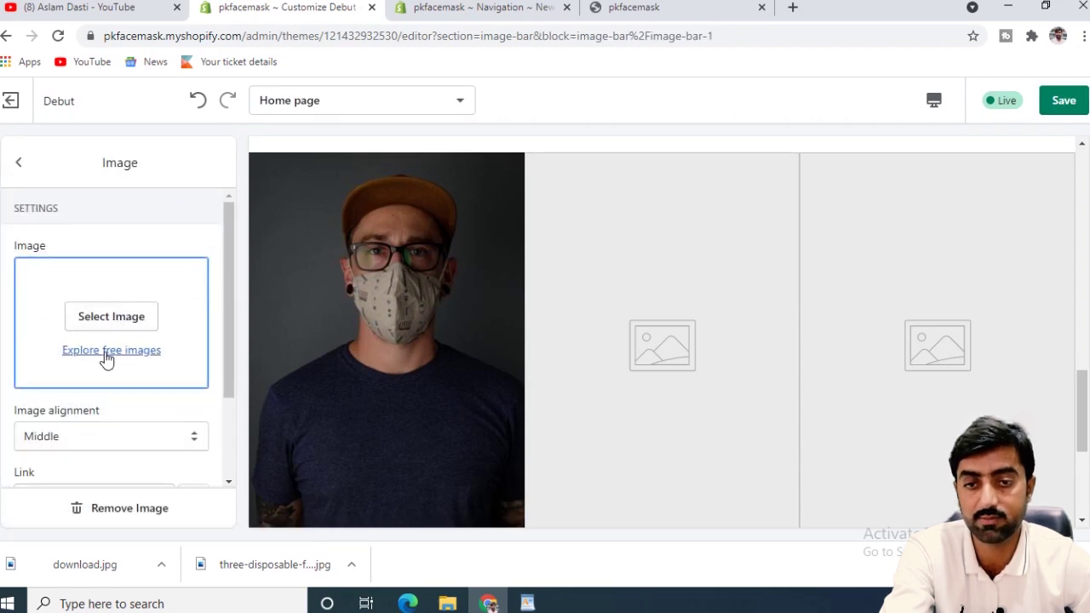
pyautogui.click(106, 351)
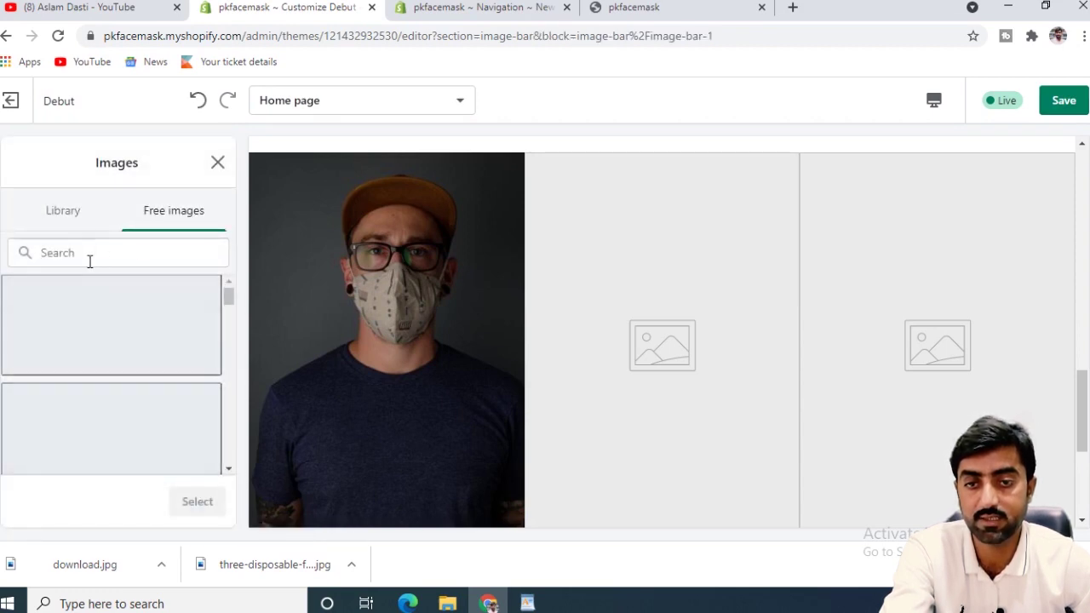
pyautogui.write('face')
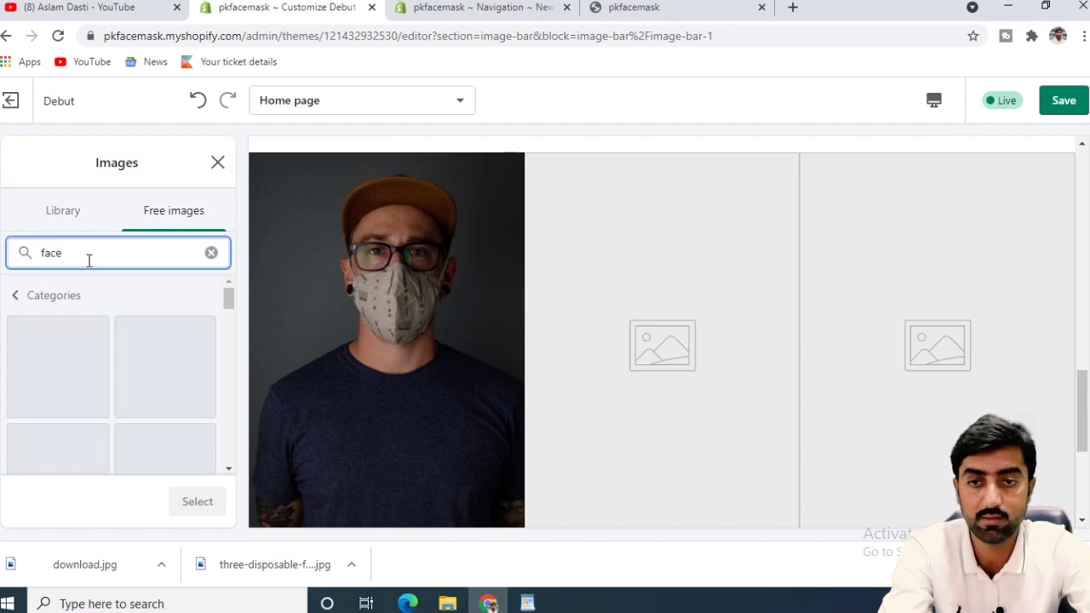
pyautogui.write('mask')
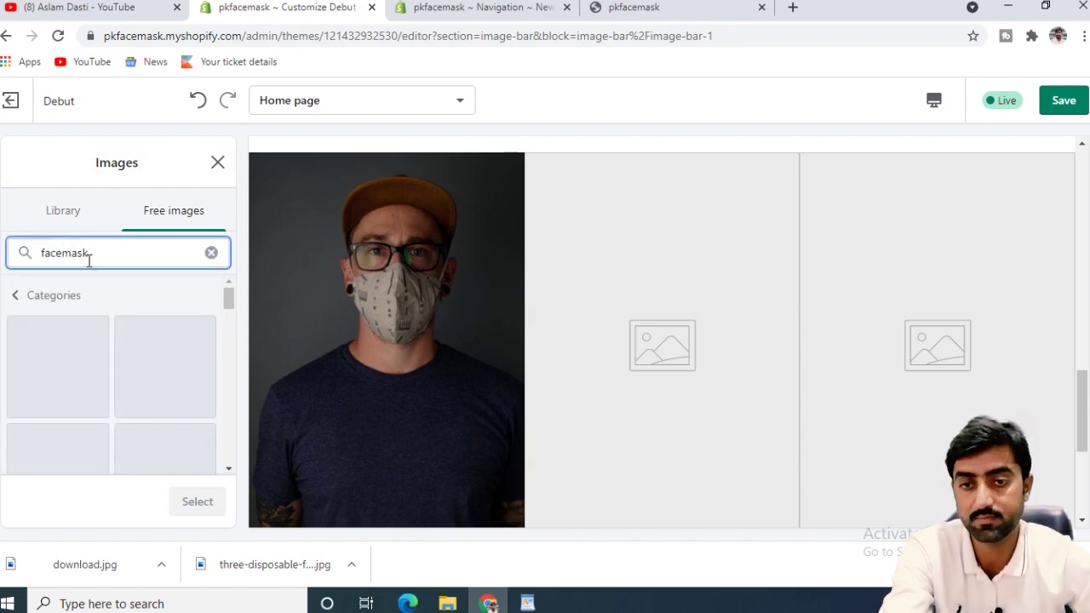
pyautogui.click(63, 253)
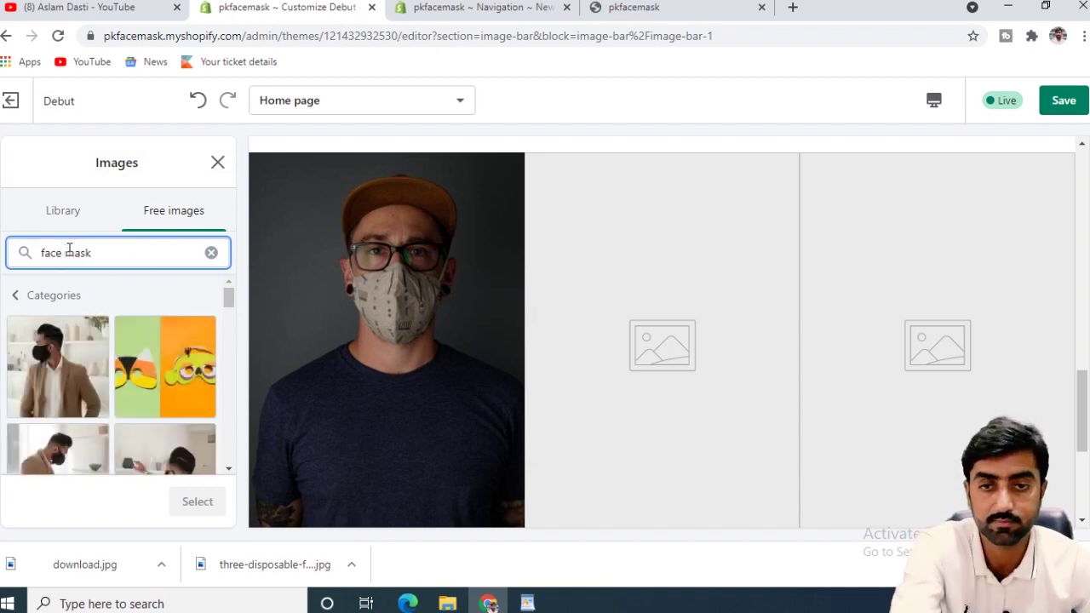
pyautogui.press('BackSpace')
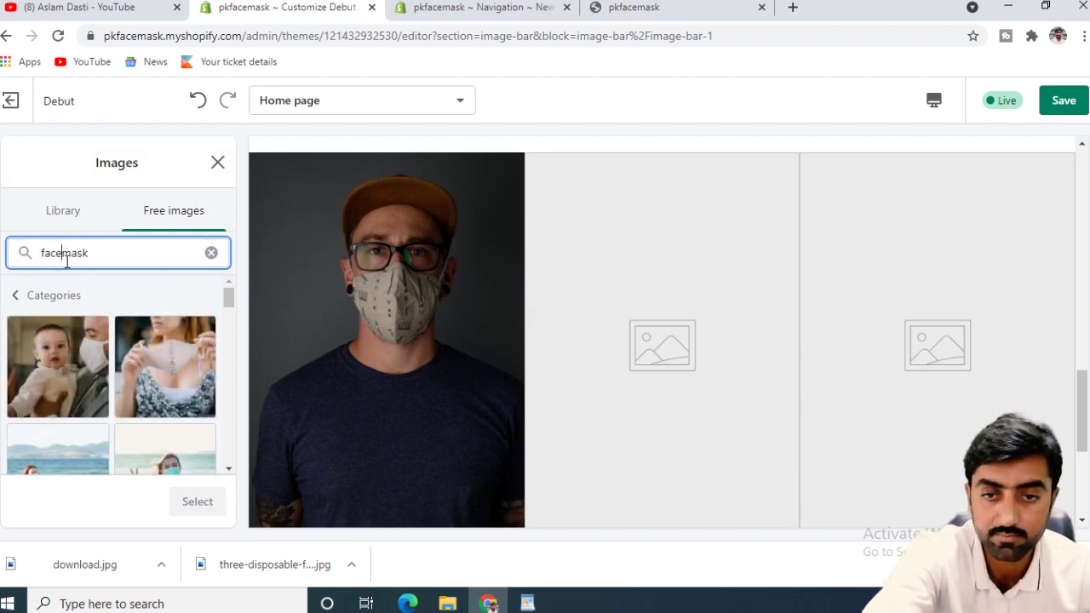
pyautogui.click(73, 346)
pyautogui.click(202, 498)
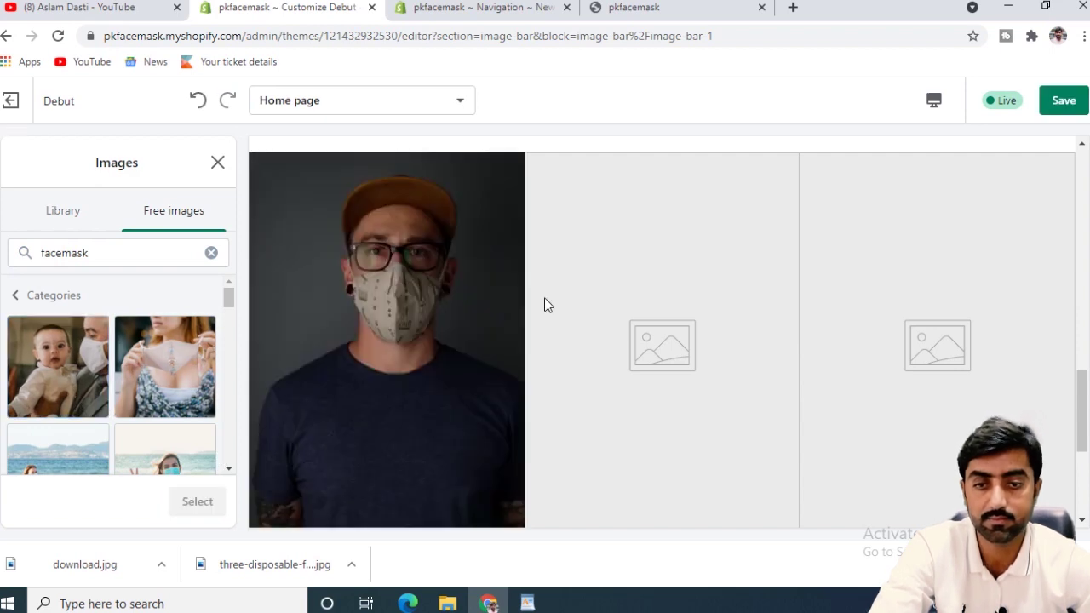
pyautogui.click(61, 355)
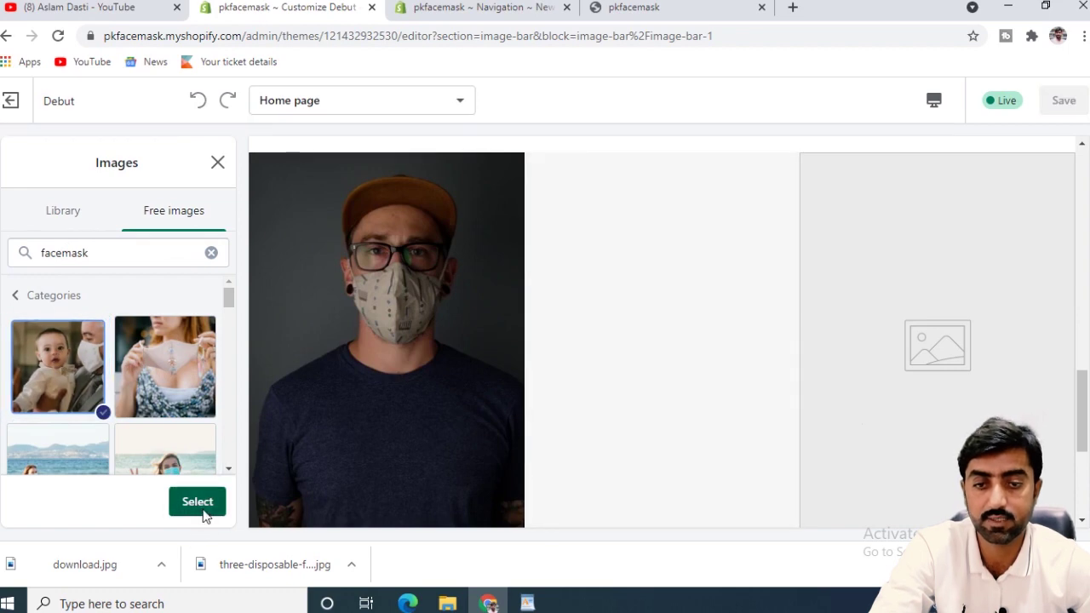
pyautogui.click(198, 512)
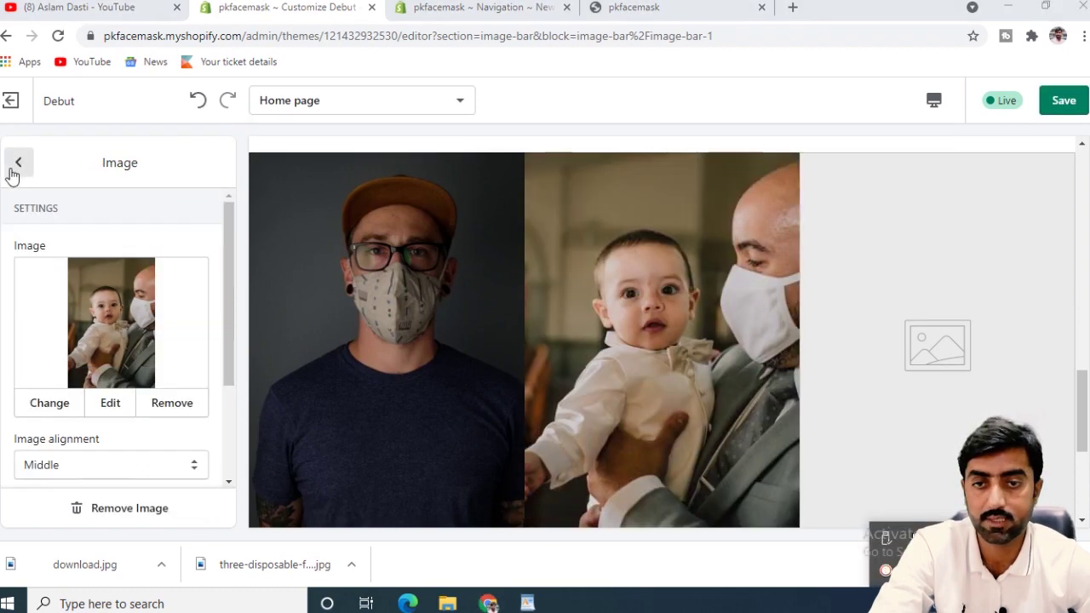
# Fill the third gallery image with the free photo of a woman in a black mask, searching for "face mask".
pyautogui.click(17, 166)
pyautogui.click(91, 361)
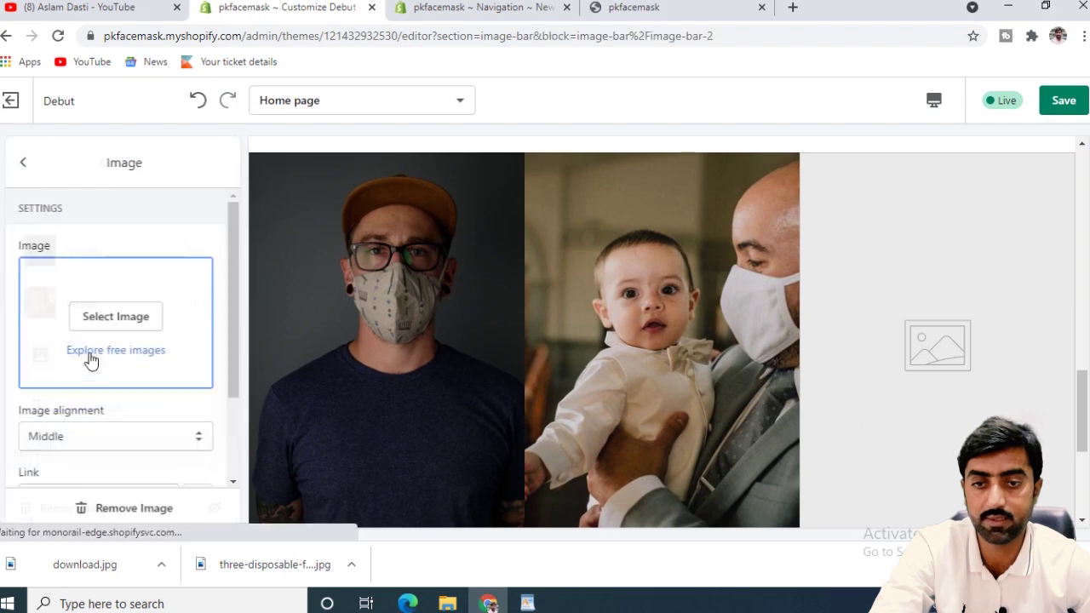
pyautogui.click(124, 351)
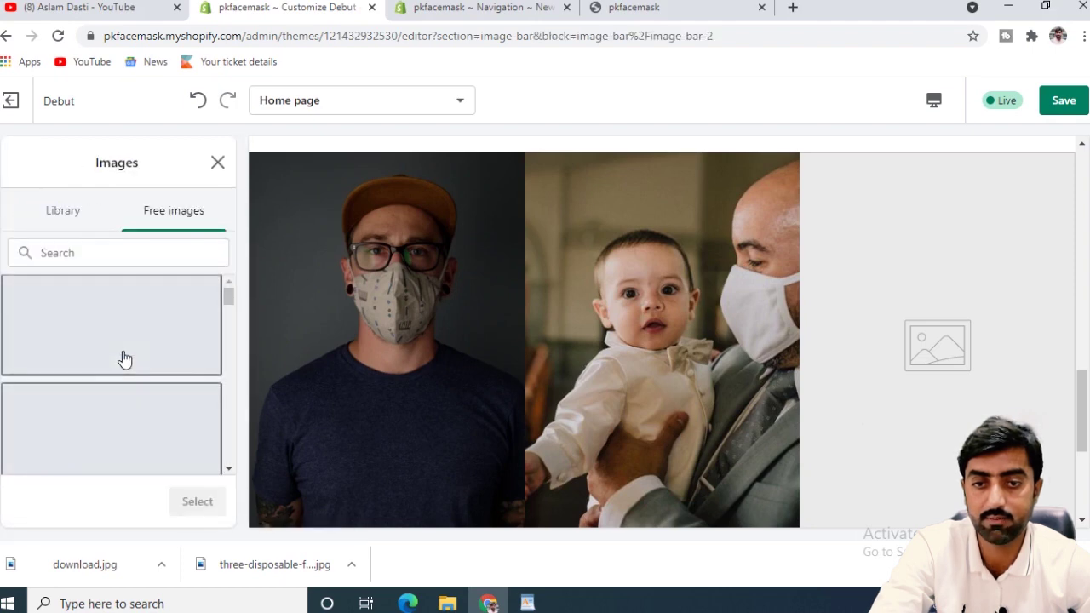
pyautogui.click(115, 252)
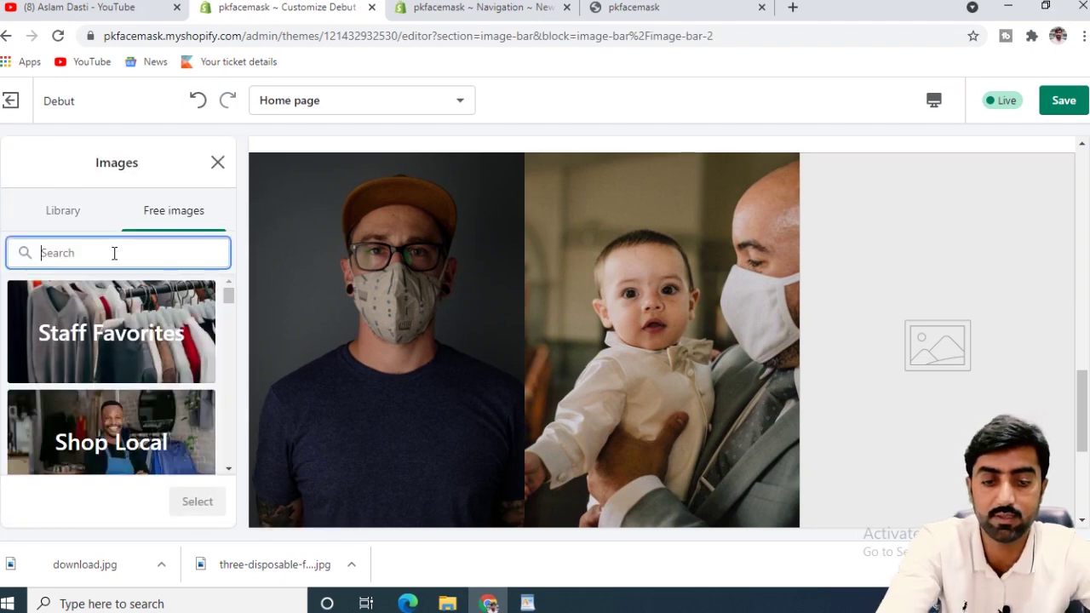
pyautogui.write('face mask')
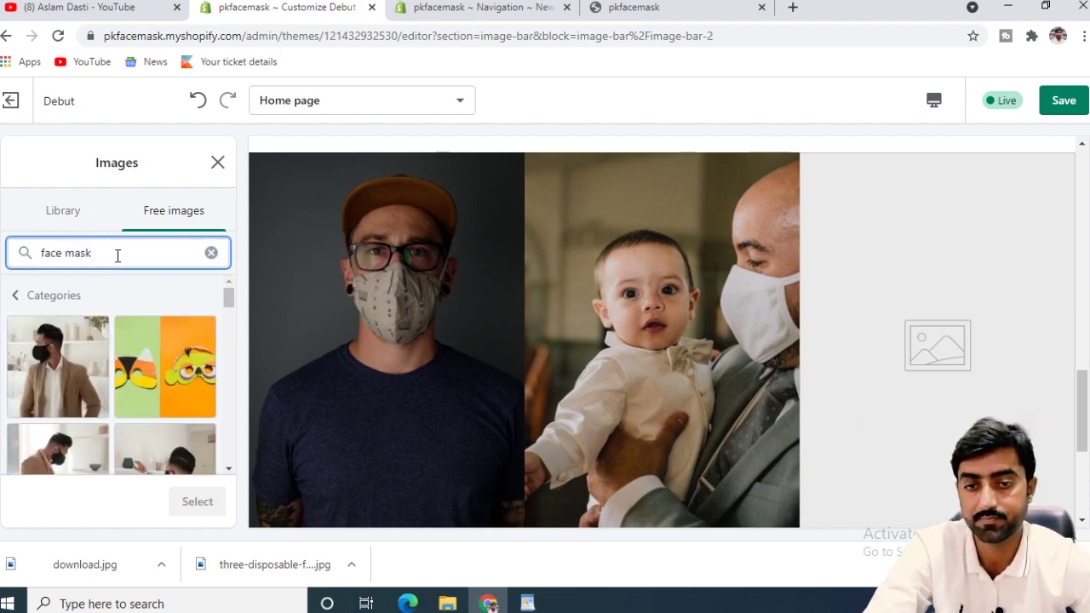
pyautogui.scroll(-3, 128, 315)
pyautogui.click(149, 328)
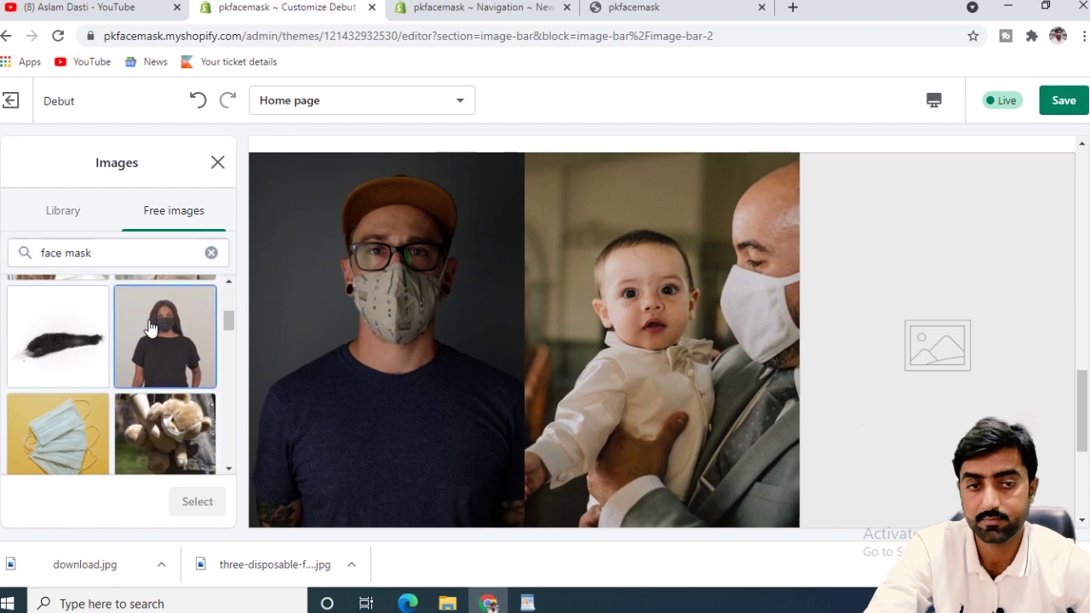
pyautogui.click(166, 338)
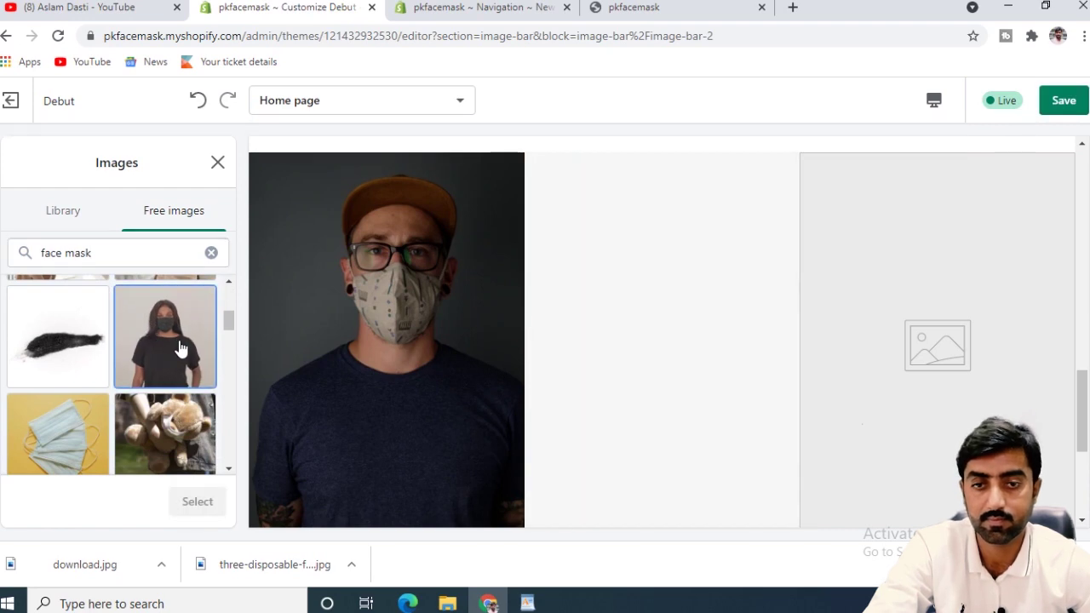
pyautogui.click(178, 348)
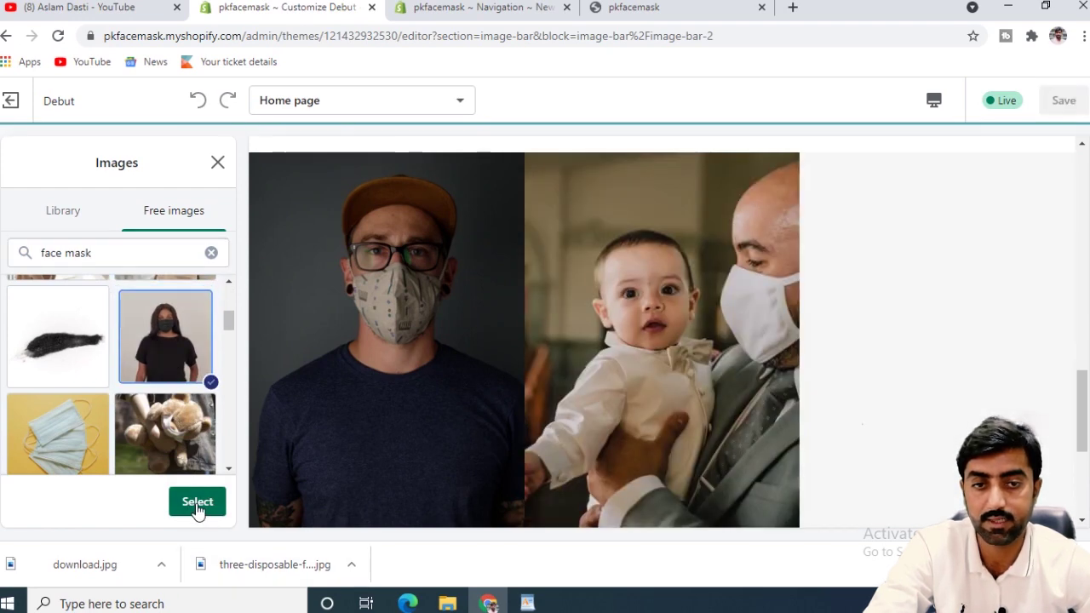
pyautogui.click(195, 506)
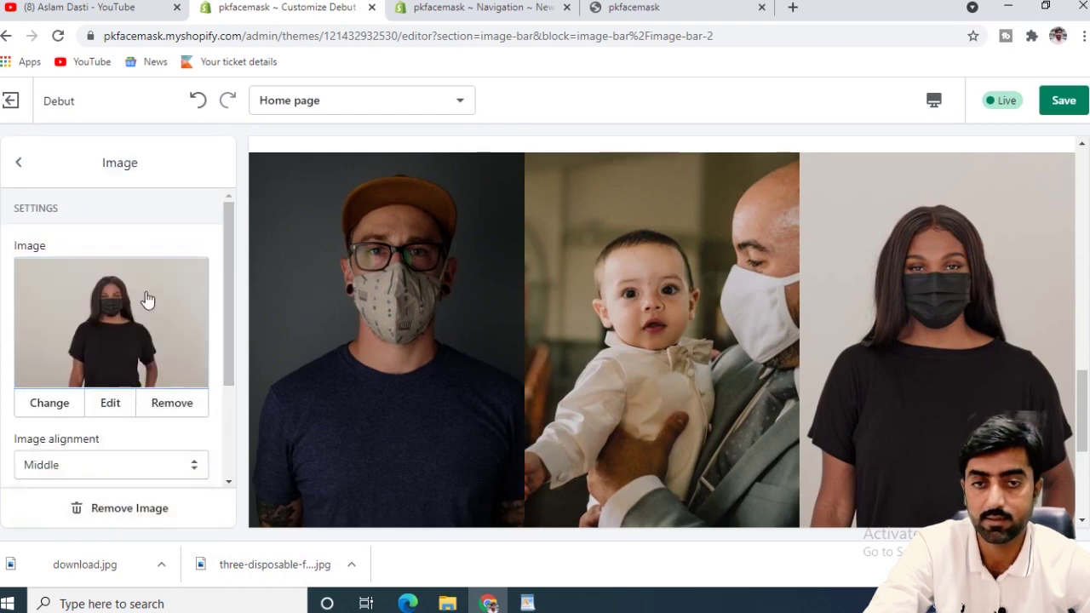
# Save the theme changes and review the gallery and testimonials in the home page preview.
pyautogui.click(1062, 101)
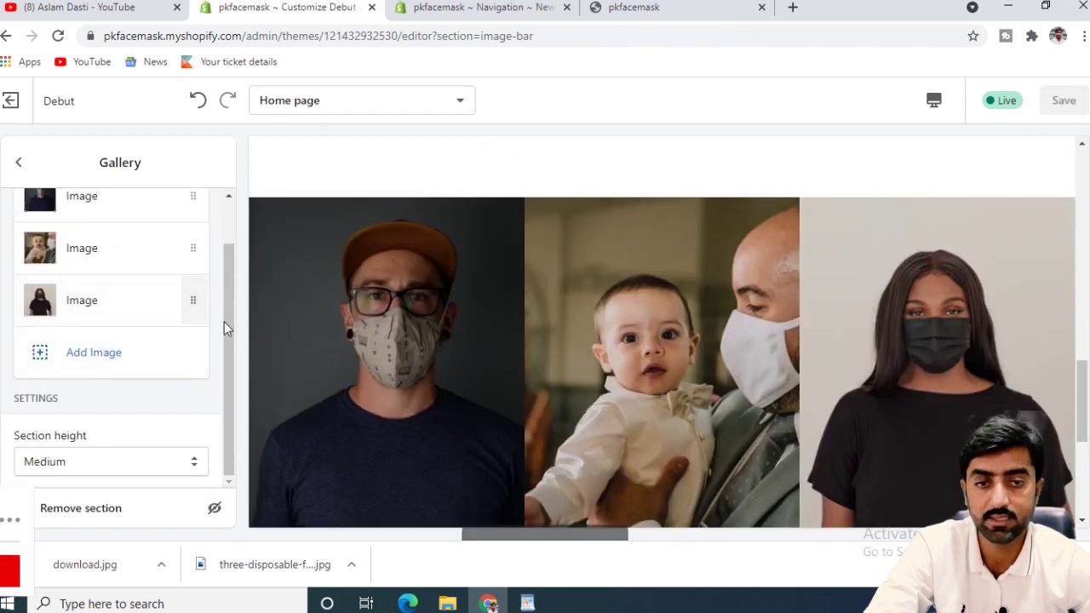
pyautogui.scroll(4, 347, 314)
pyautogui.scroll(-2, 294, 342)
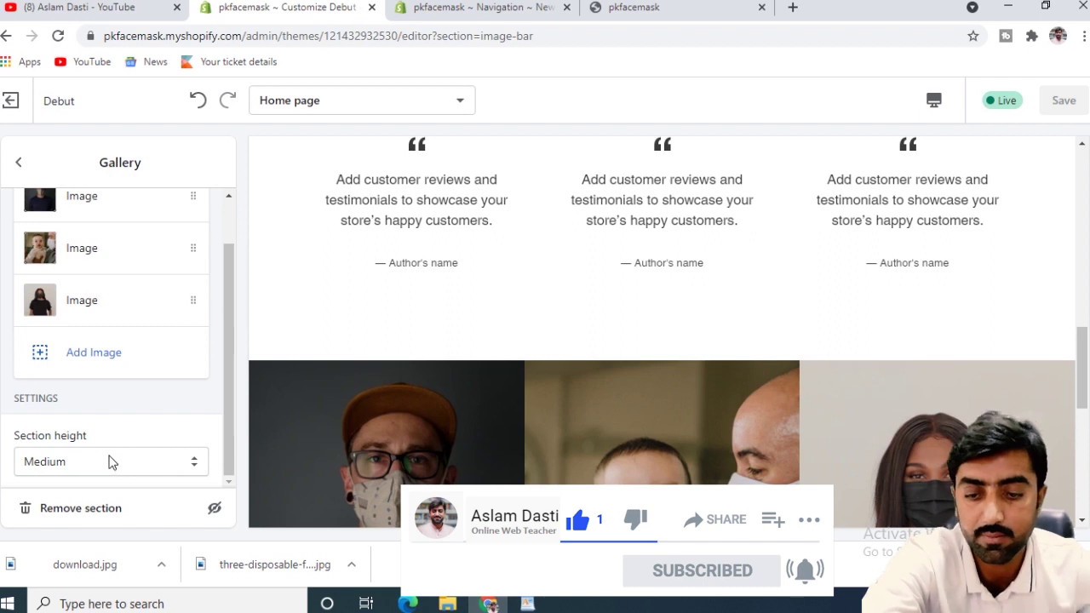
# Leave the gallery settings and review the home page sections and preview from the banner down to the footer.
pyautogui.click(18, 161)
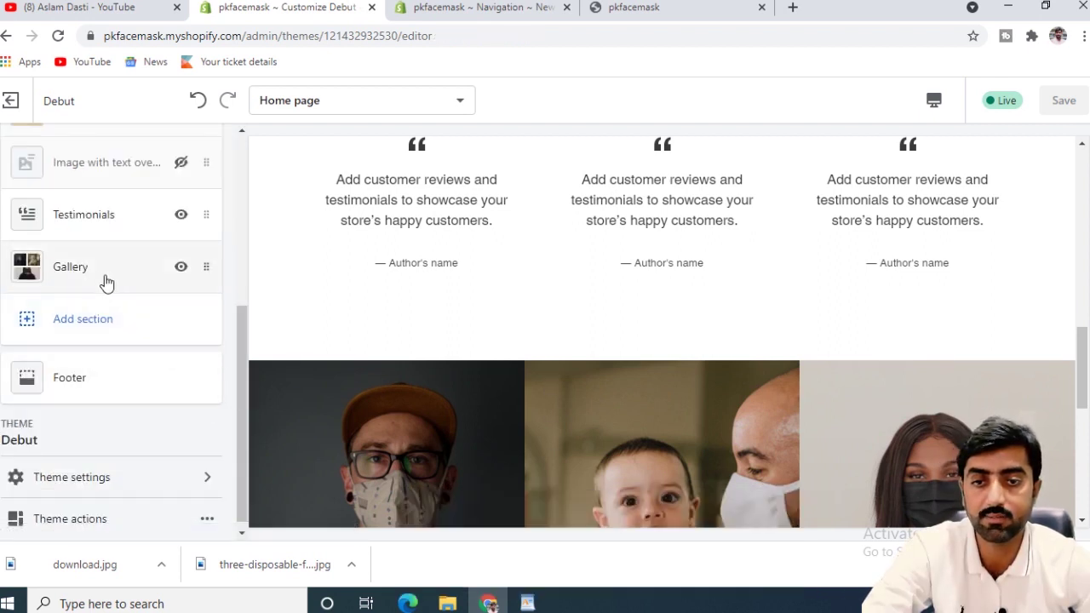
pyautogui.scroll(3, 102, 286)
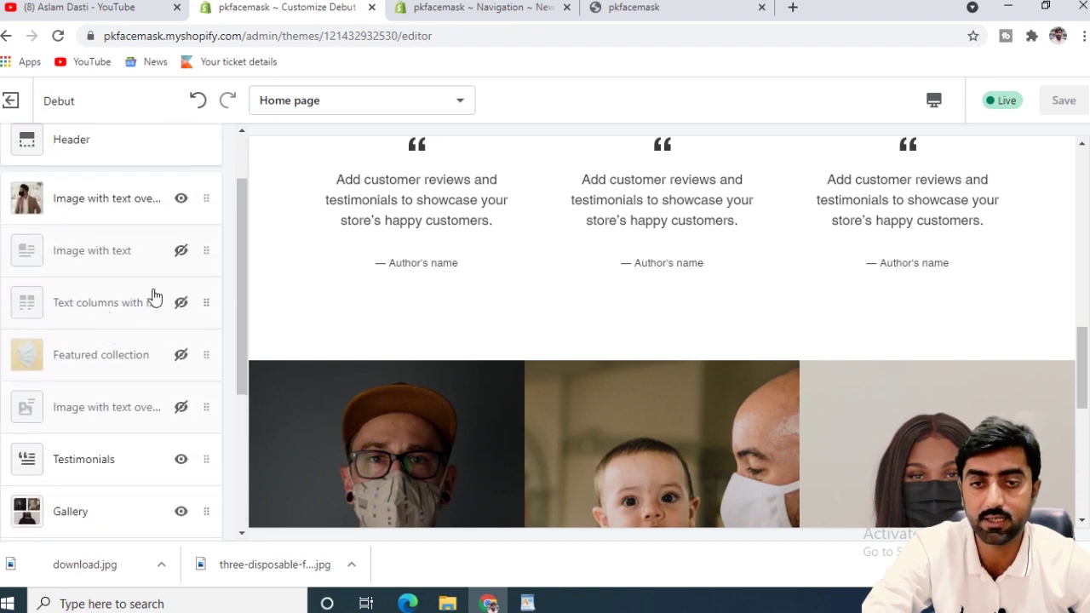
pyautogui.scroll(10, 549, 350)
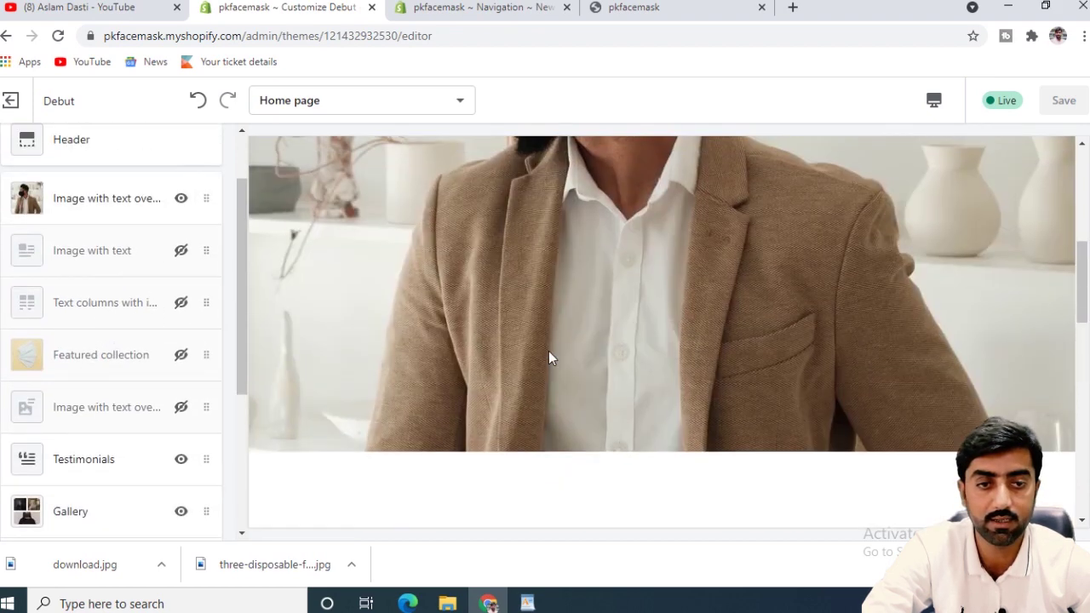
pyautogui.scroll(-15, 549, 357)
pyautogui.scroll(-2, 553, 358)
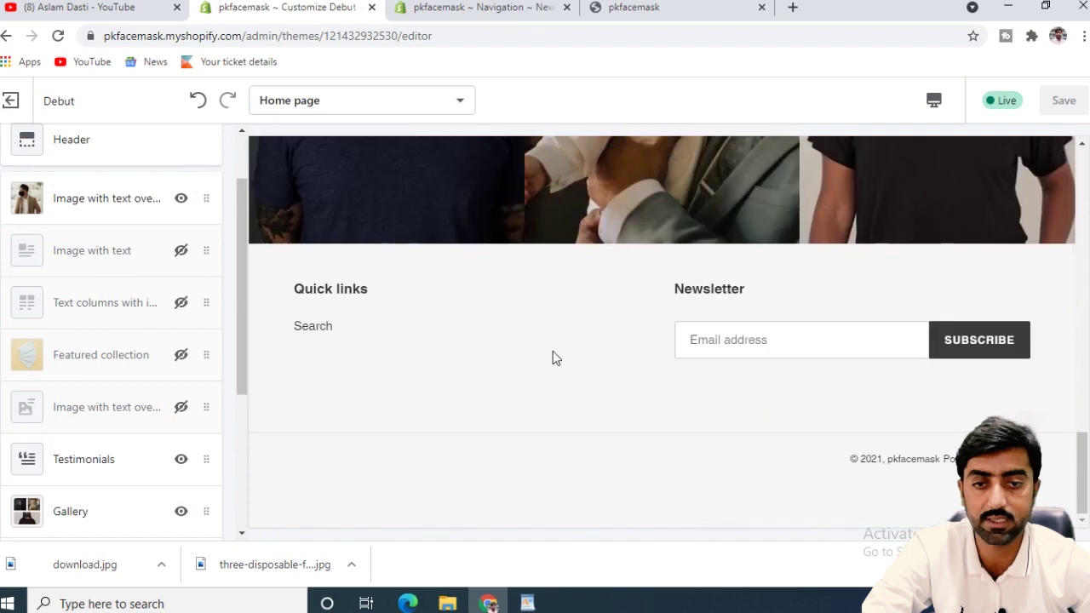
pyautogui.scroll(-3, 93, 409)
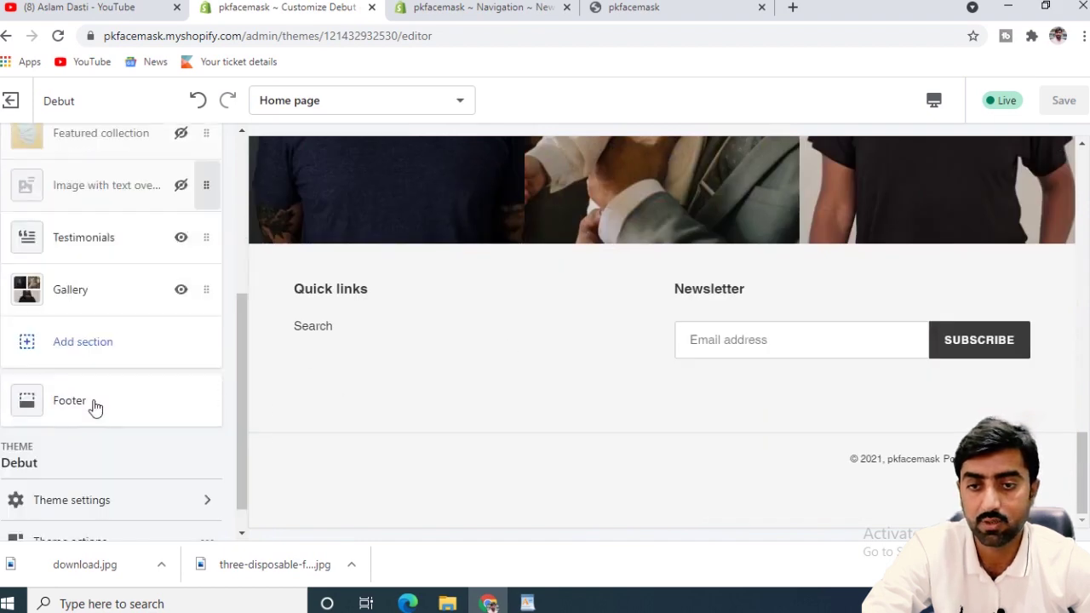
# Add a Slideshow section to the home page below the gallery.
pyautogui.click(85, 325)
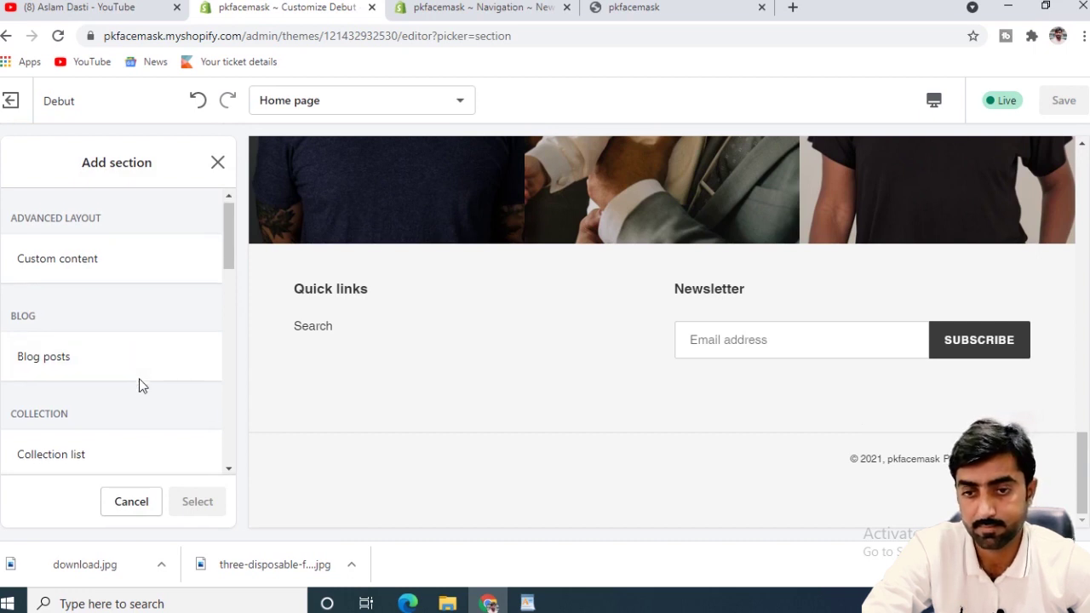
pyautogui.scroll(-2, 138, 384)
pyautogui.scroll(1, 107, 320)
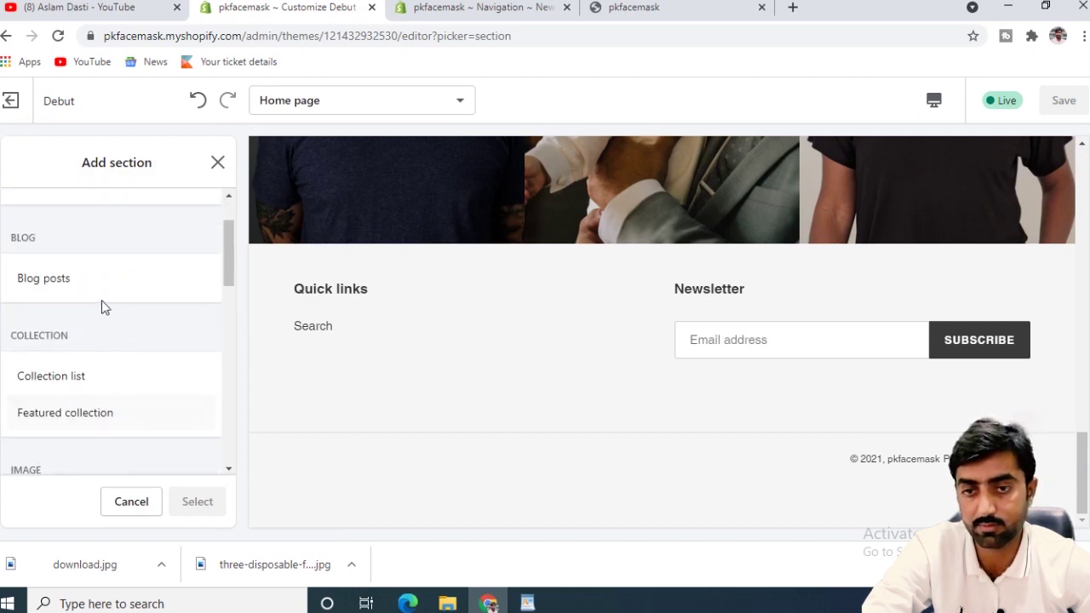
pyautogui.scroll(-1, 104, 358)
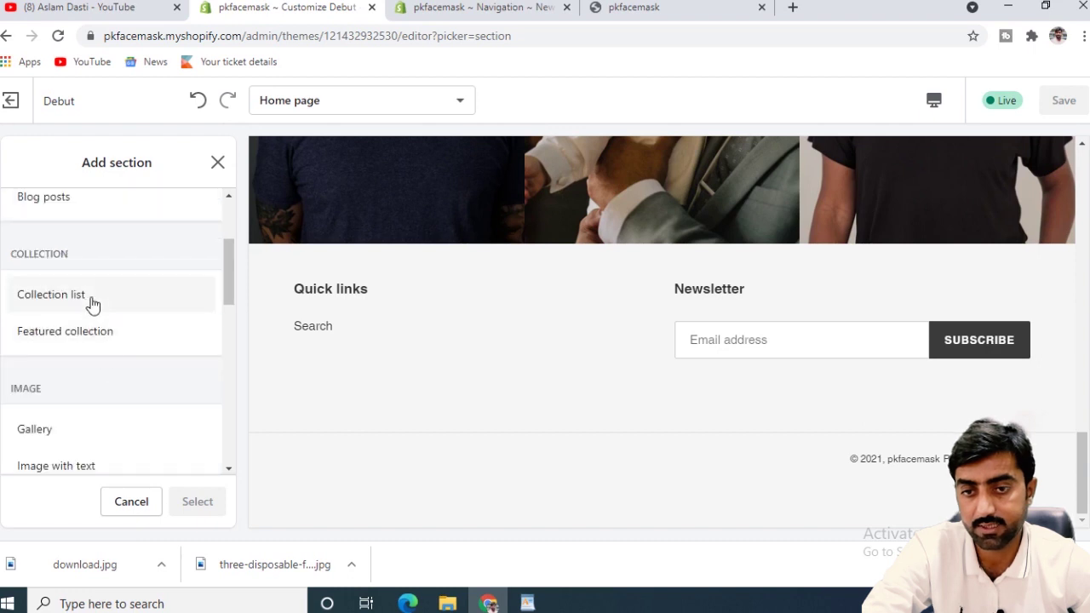
pyautogui.scroll(-1, 102, 337)
pyautogui.scroll(-1, 100, 339)
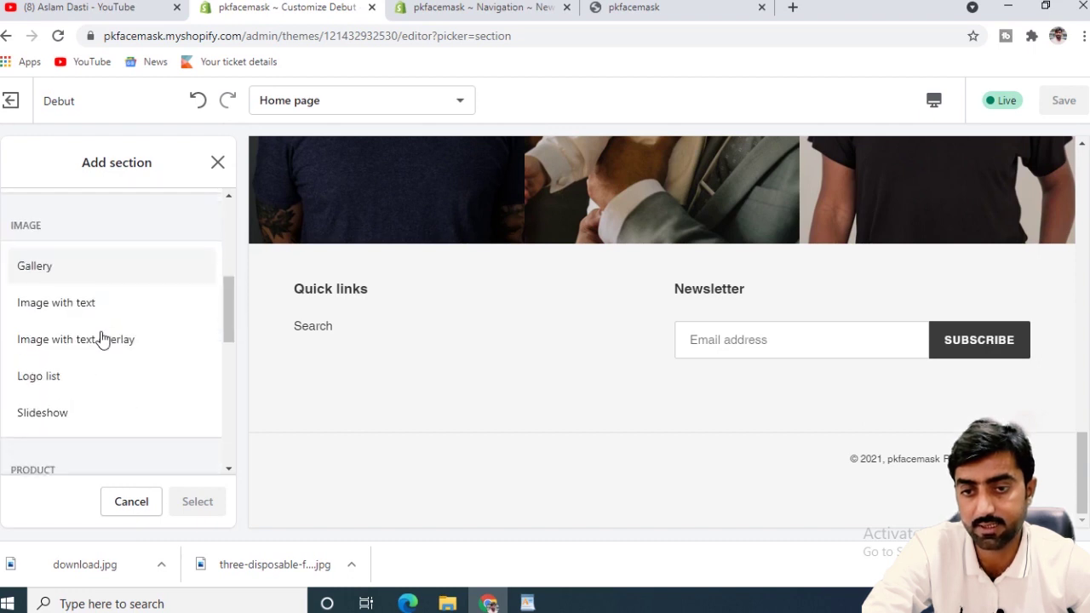
pyautogui.scroll(-1, 112, 336)
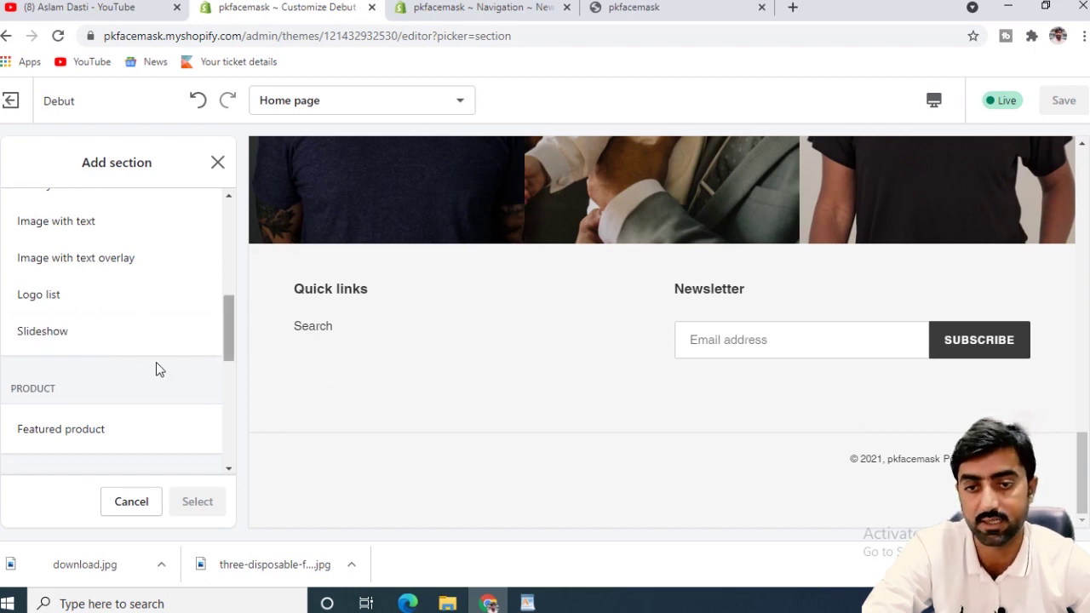
pyautogui.click(47, 333)
pyautogui.click(195, 504)
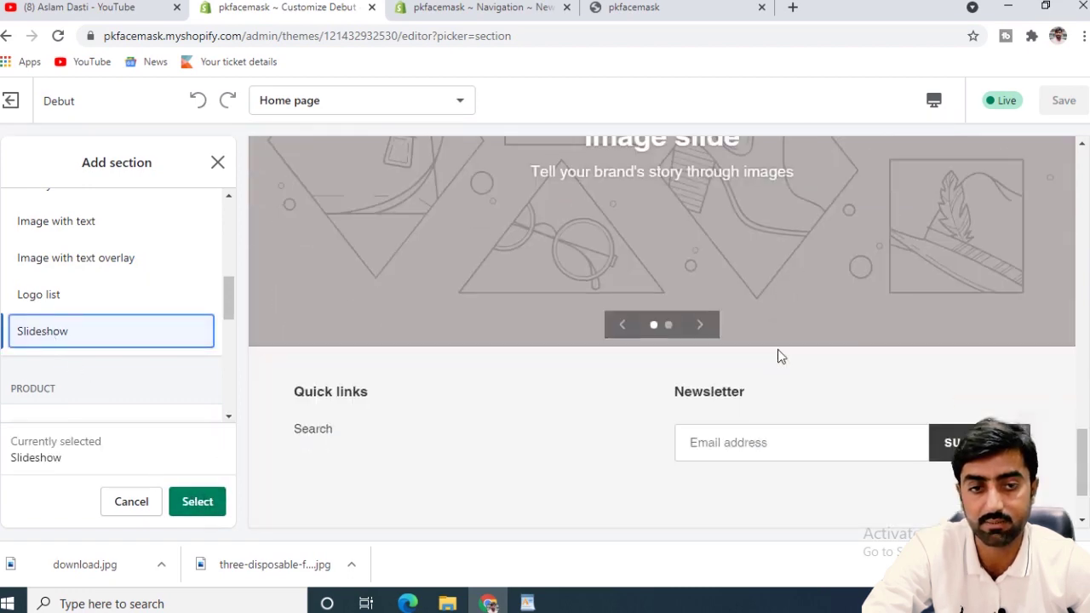
pyautogui.scroll(-3, 130, 391)
pyautogui.scroll(1, 132, 393)
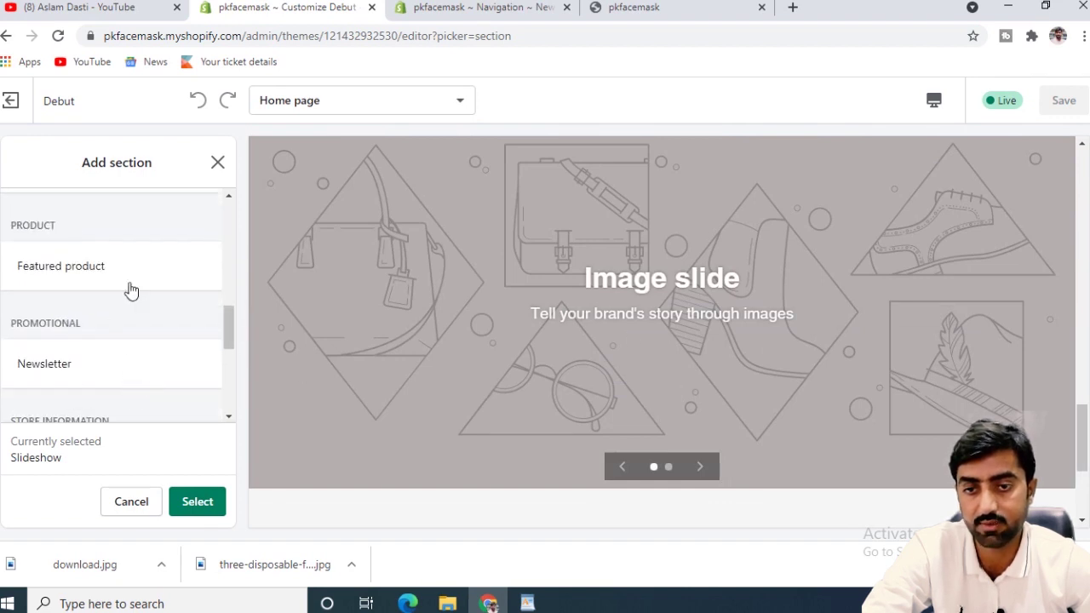
pyautogui.scroll(2, 90, 284)
pyautogui.scroll(-2, 90, 285)
pyautogui.click(197, 501)
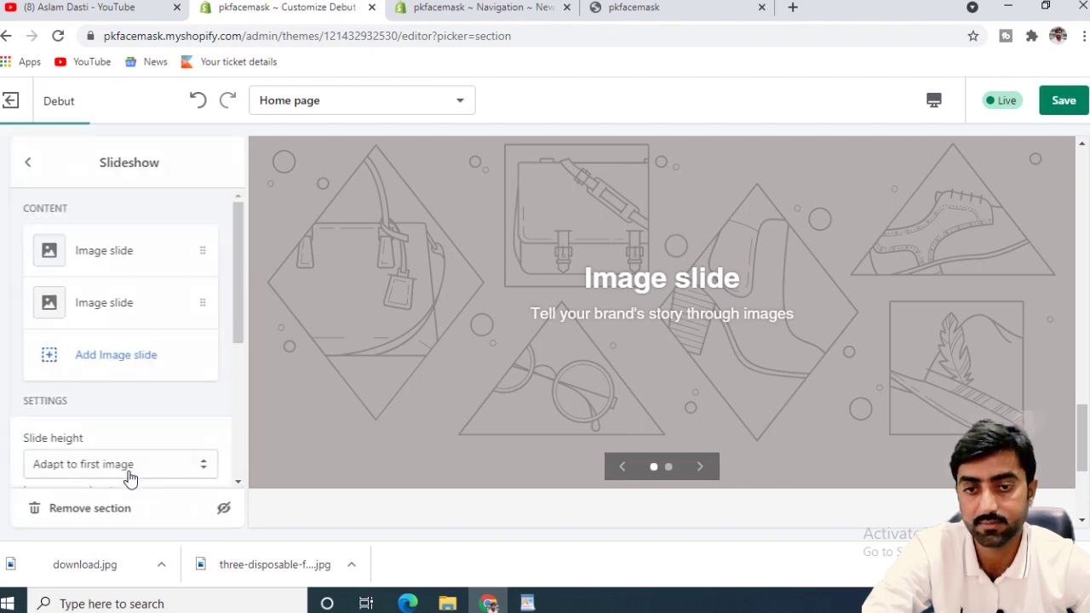
# Search the free images for "facemask" for the slideshow's first image slide.
pyautogui.click(105, 256)
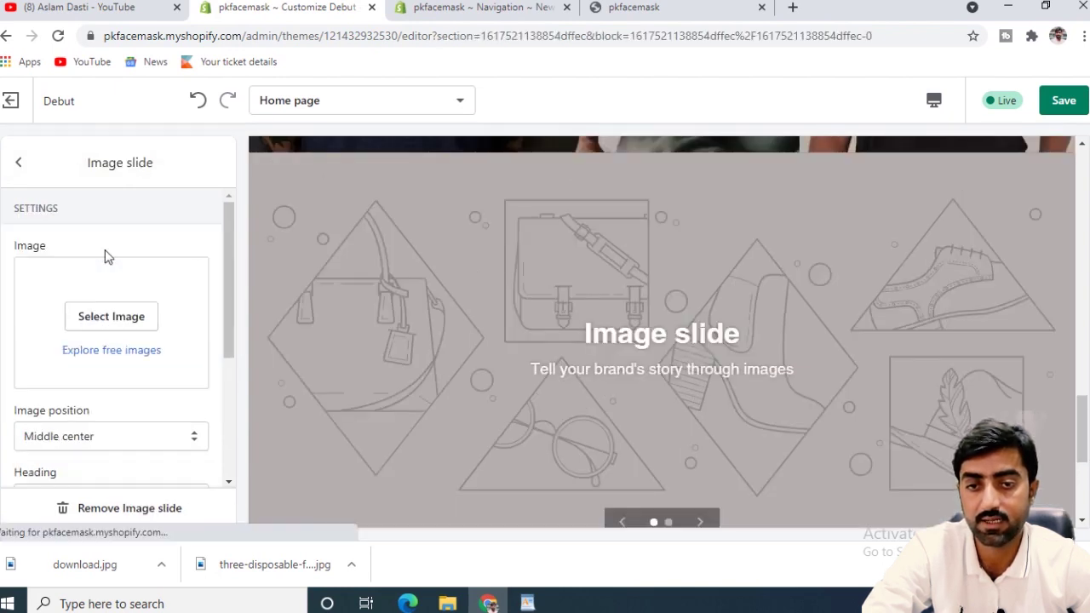
pyautogui.click(119, 324)
pyautogui.scroll(-1, 188, 424)
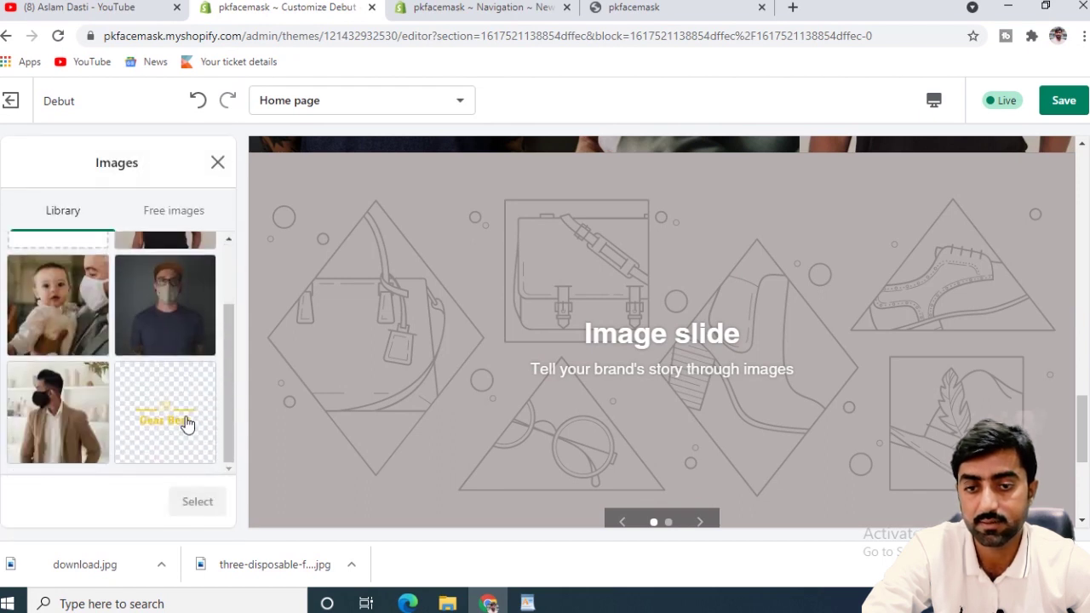
pyautogui.scroll(3, 188, 424)
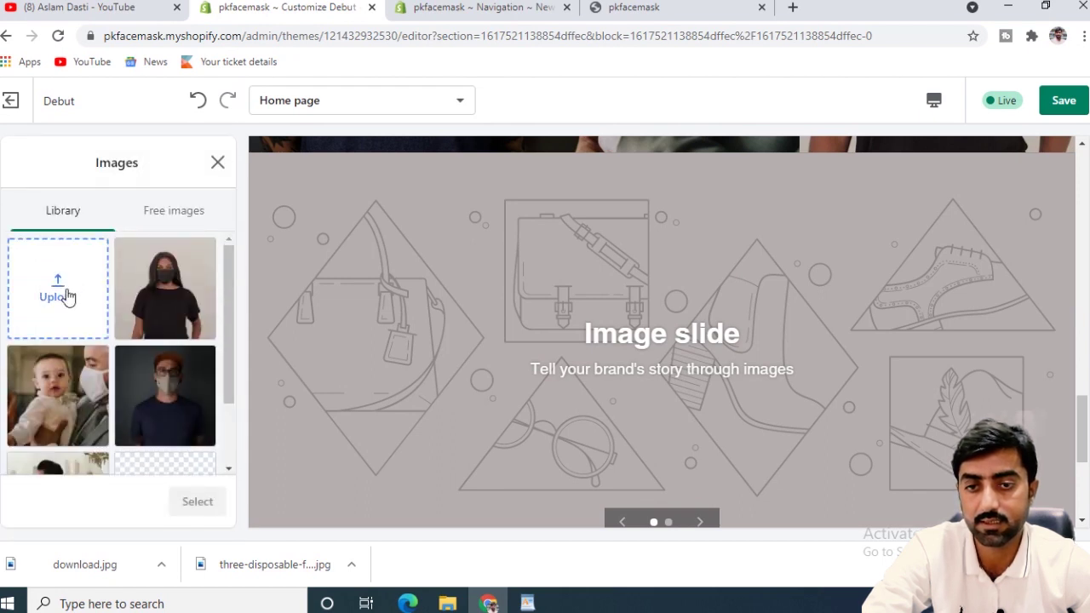
pyautogui.click(166, 223)
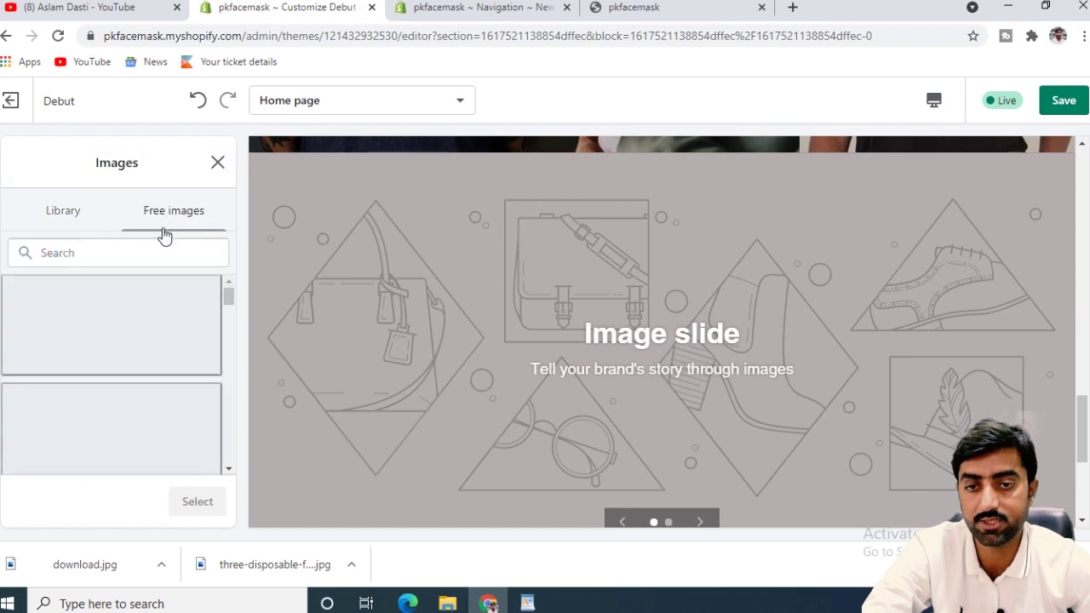
pyautogui.click(96, 253)
pyautogui.write('c')
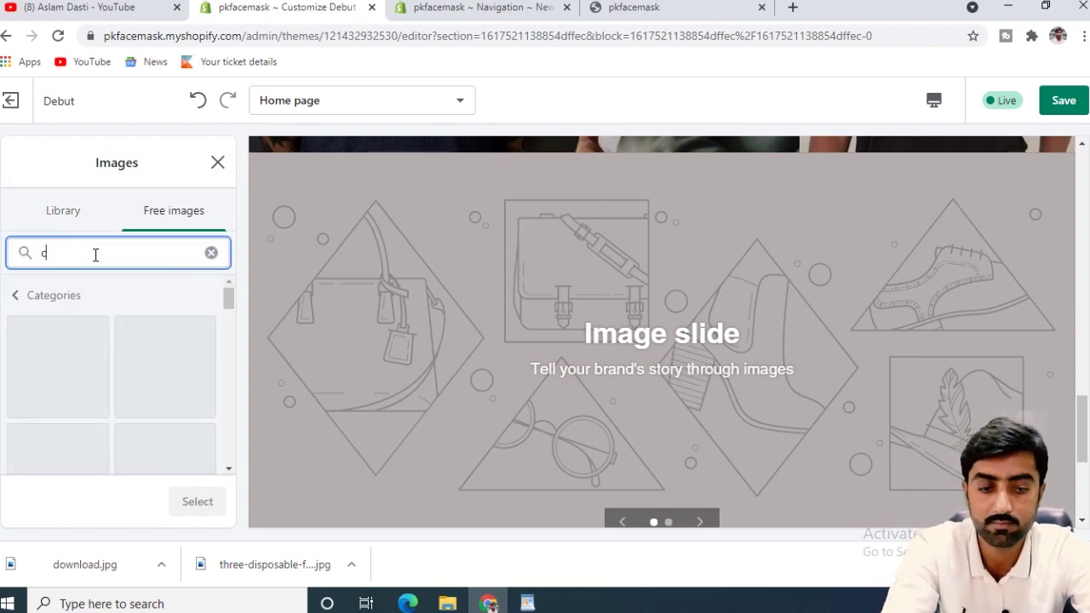
pyautogui.press('BackSpace')
pyautogui.write('faceb')
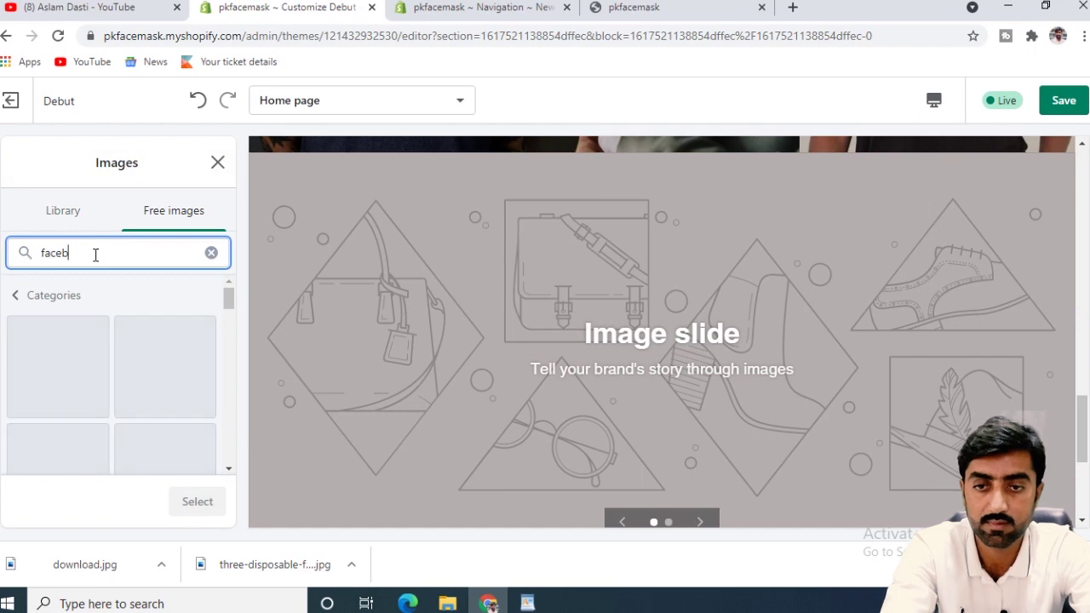
pyautogui.press('BackSpace')
pyautogui.write('mask')
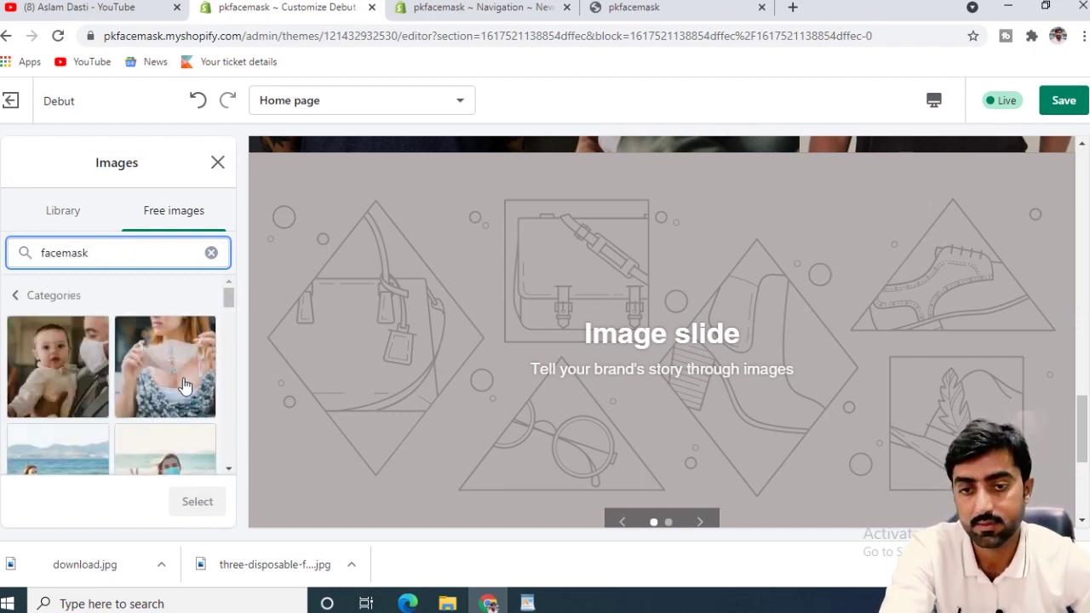
# Assign the photo of the masked woman making a peace sign by the sea to the first slide.
pyautogui.scroll(-2, 185, 385)
pyautogui.click(173, 330)
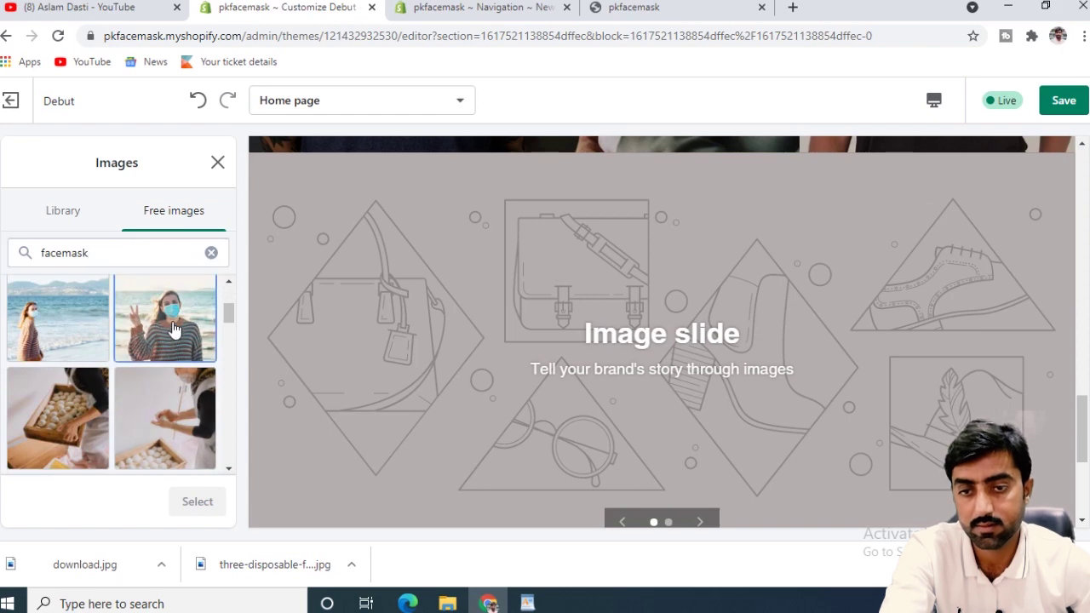
pyautogui.click(199, 504)
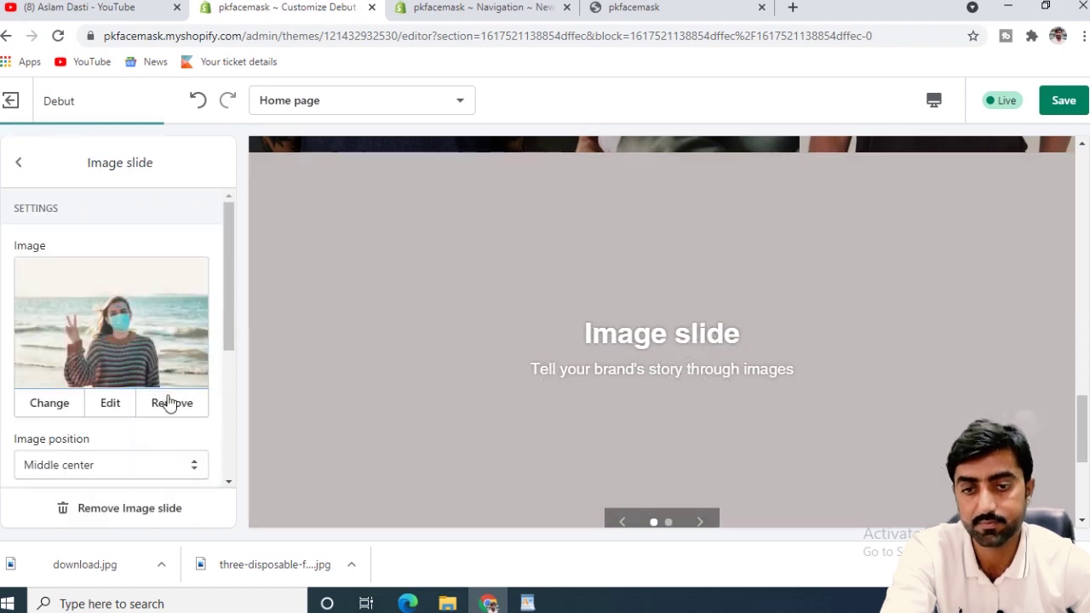
# Clear the first slide's heading and subheading, and save the theme changes.
pyautogui.scroll(-3, 166, 399)
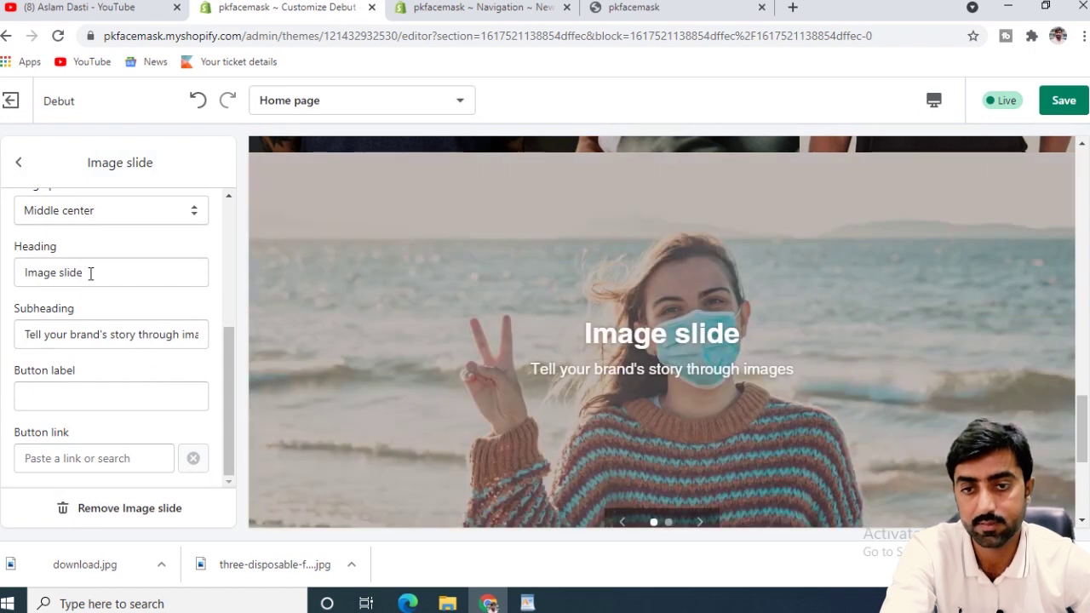
pyautogui.click(90, 273)
pyautogui.hotkey('ctrl', 'a')
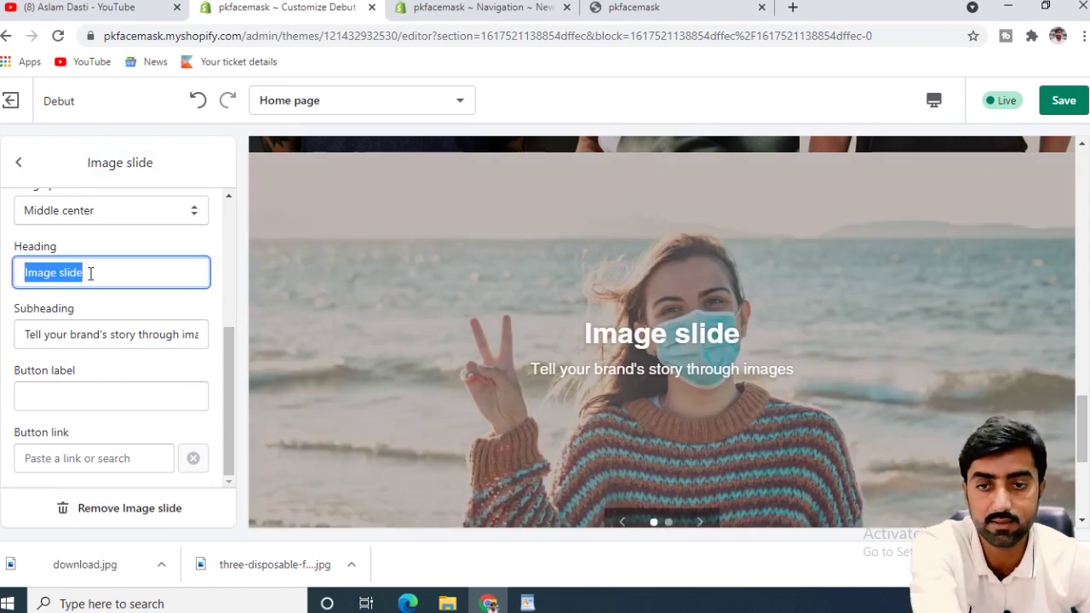
pyautogui.press('BackSpace')
pyautogui.click(94, 333)
pyautogui.hotkey('ctrl', 'a')
pyautogui.press('BackSpace')
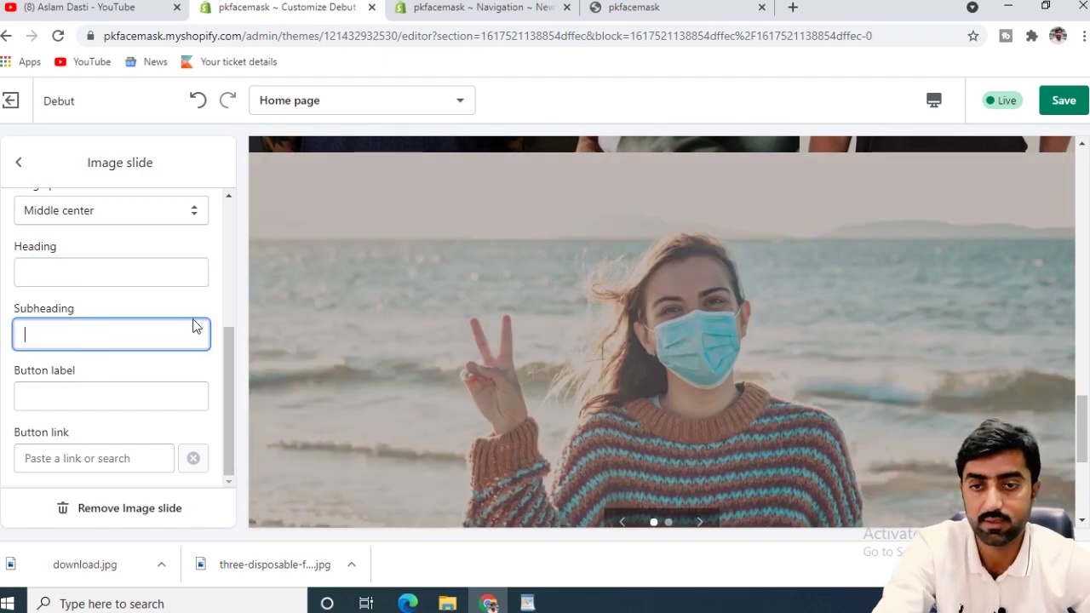
pyautogui.scroll(3, 182, 325)
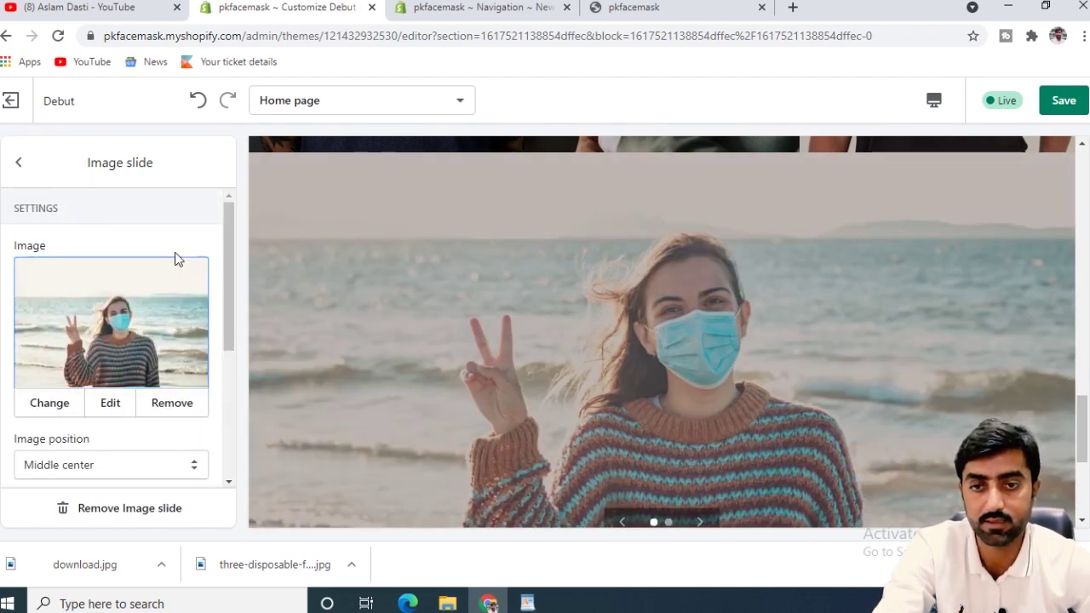
pyautogui.click(1063, 104)
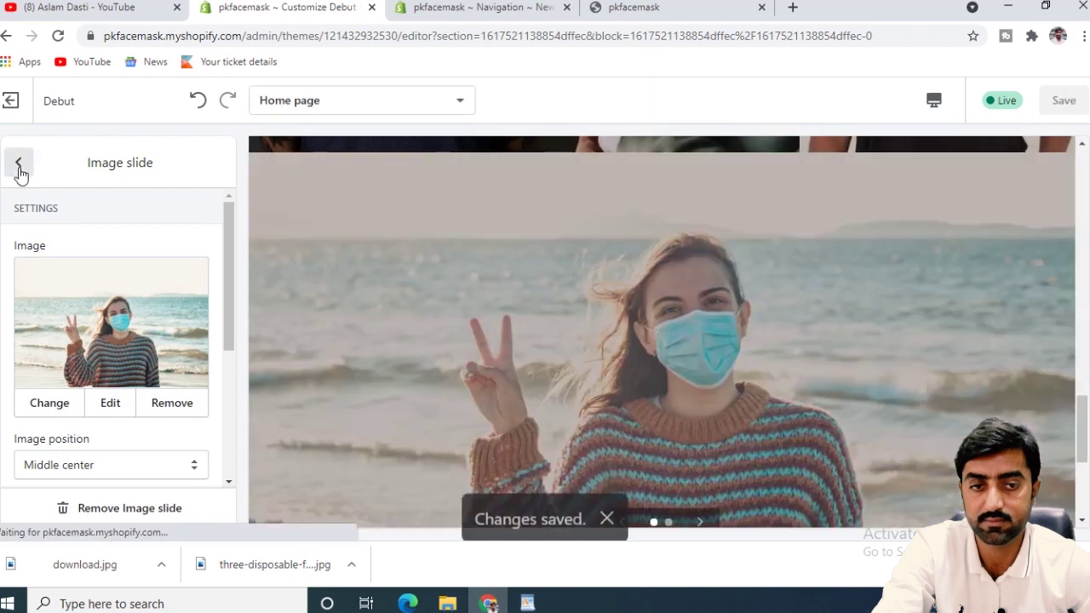
# Fill the slideshow's second image slide with the photo of a grey-haired woman in glasses and a mask outdoors.
pyautogui.click(18, 163)
pyautogui.click(20, 168)
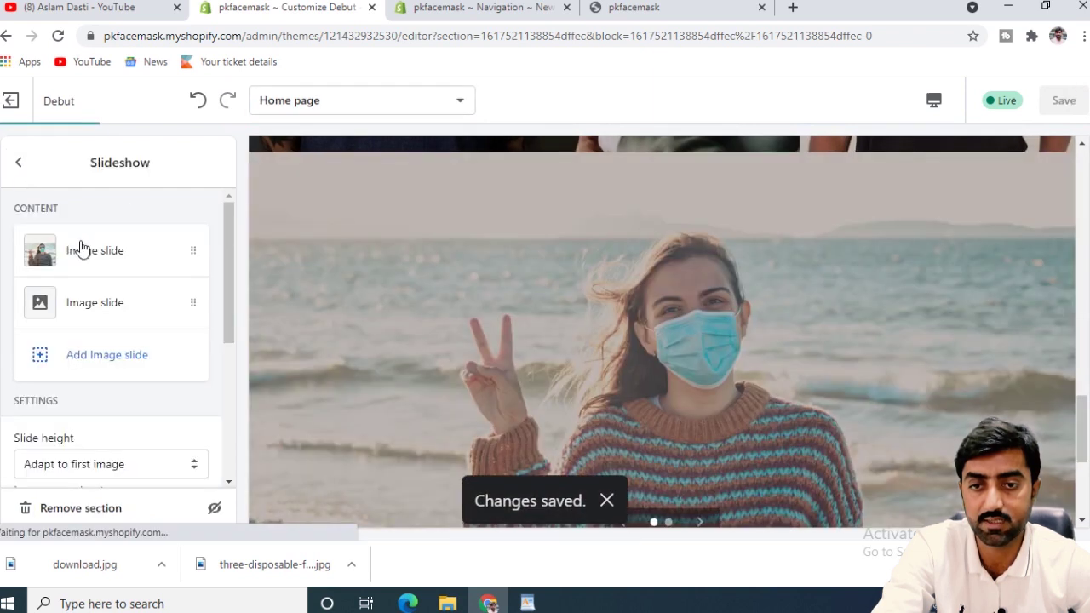
pyautogui.click(92, 303)
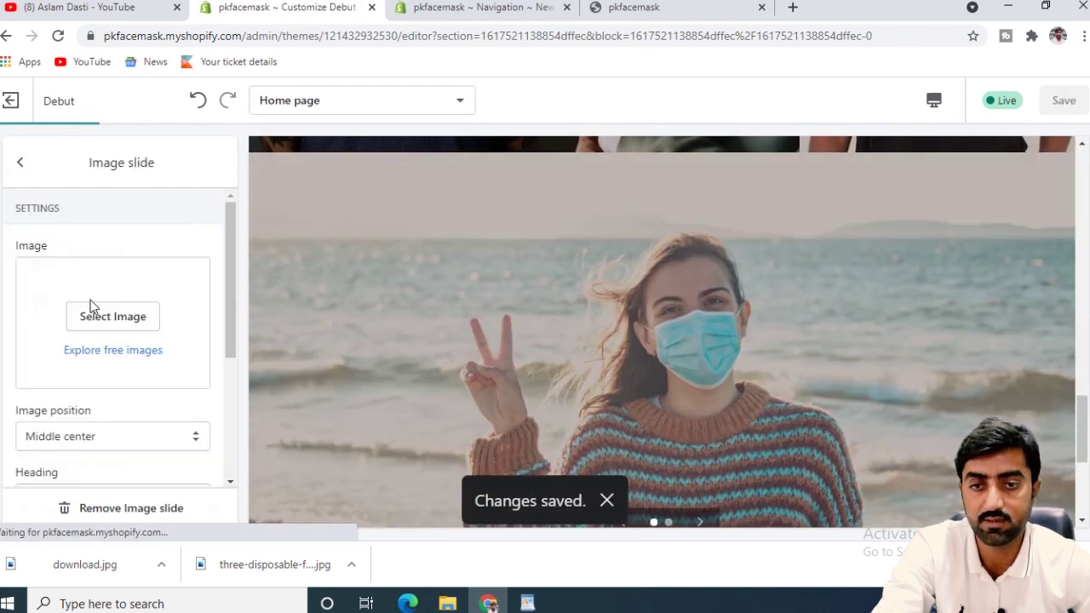
pyautogui.click(111, 316)
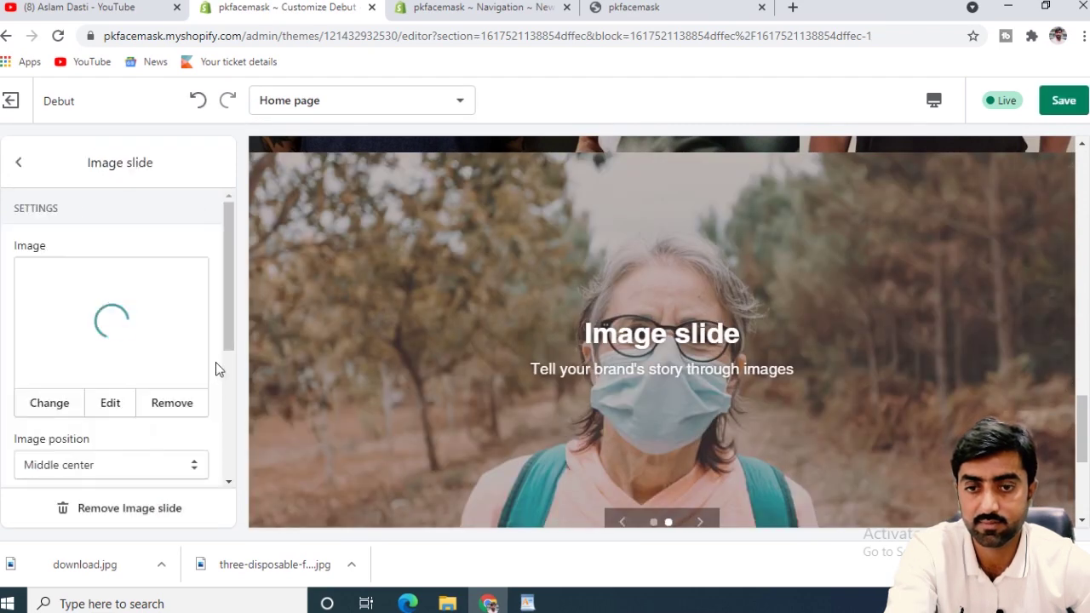
# Clear the second slide's heading and subheading, save the theme changes and return to the slideshow settings.
pyautogui.scroll(-3, 155, 351)
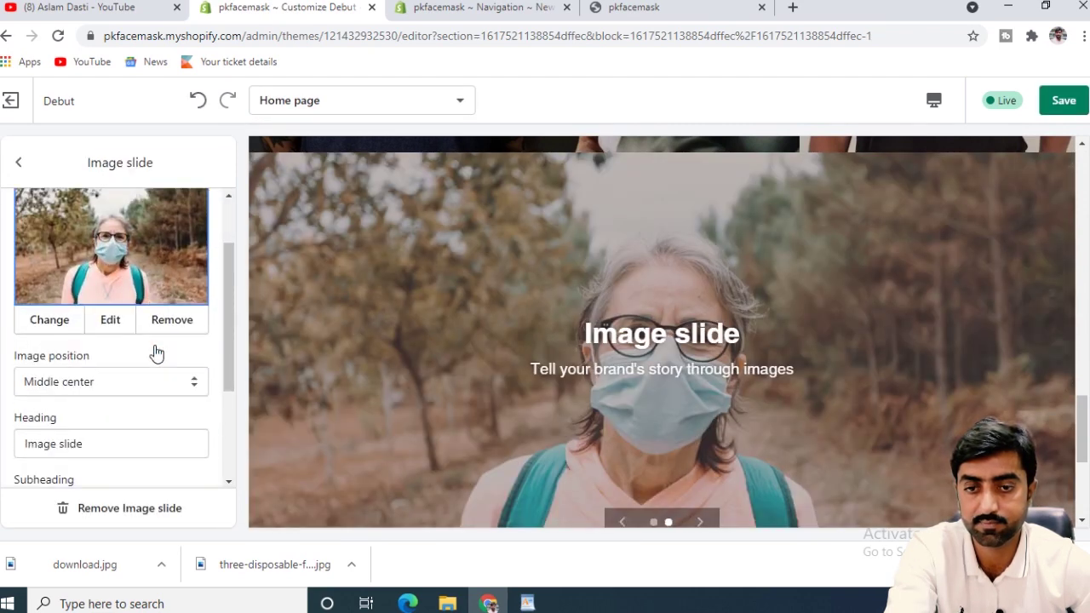
pyautogui.click(118, 364)
pyautogui.hotkey('ctrl', 'a')
pyautogui.press('BackSpace')
pyautogui.click(86, 424)
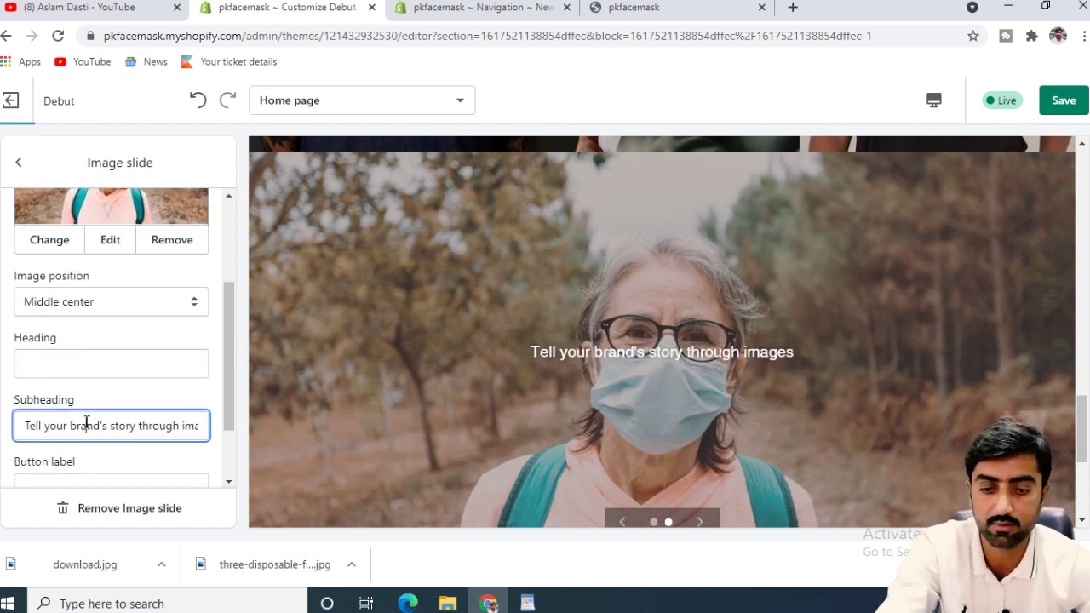
pyautogui.hotkey('ctrl', 'a')
pyautogui.press('BackSpace')
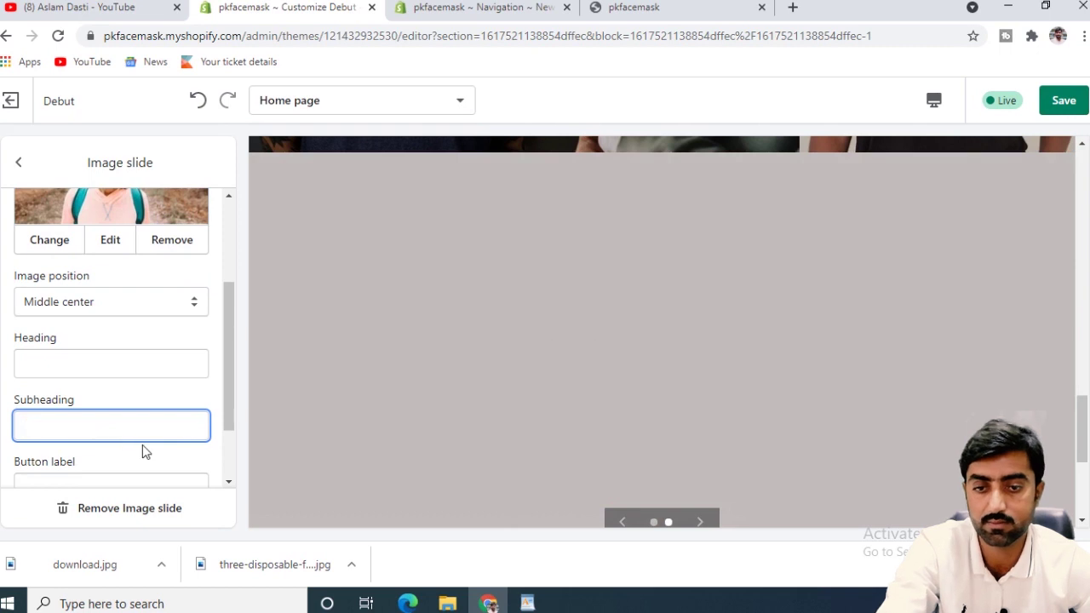
pyautogui.scroll(-1, 142, 445)
pyautogui.scroll(2, 142, 443)
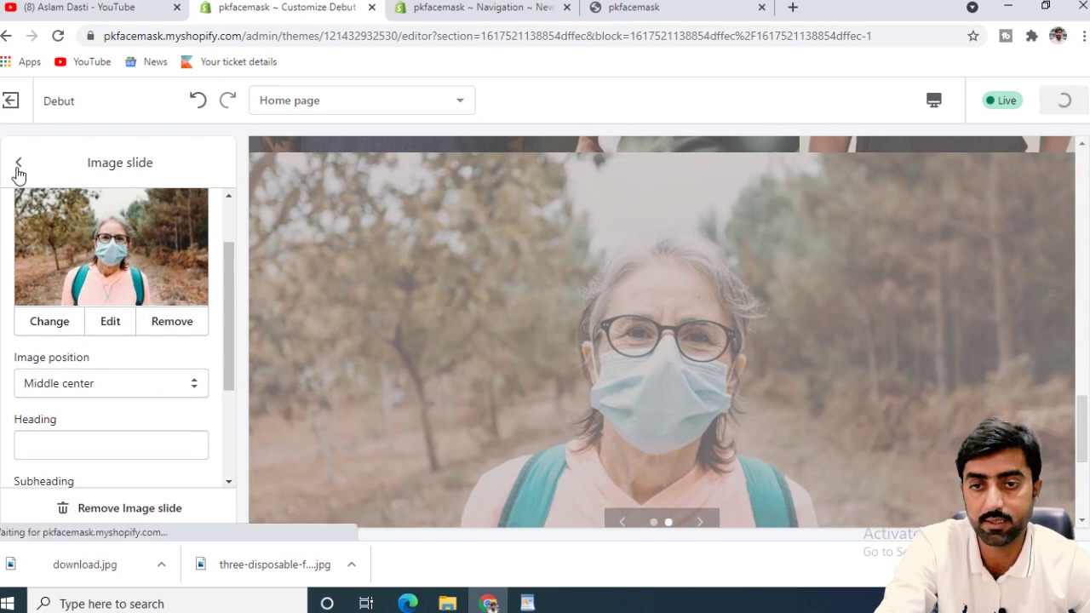
pyautogui.click(18, 166)
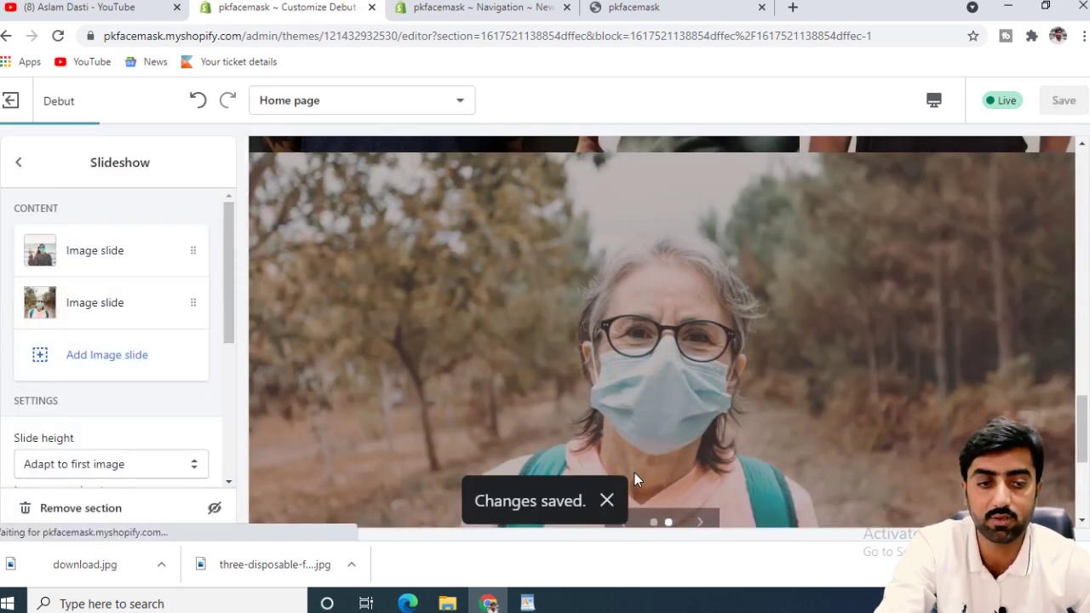
# Check the slideshow's slides in the preview and look over the home page from header to footer.
pyautogui.click(700, 524)
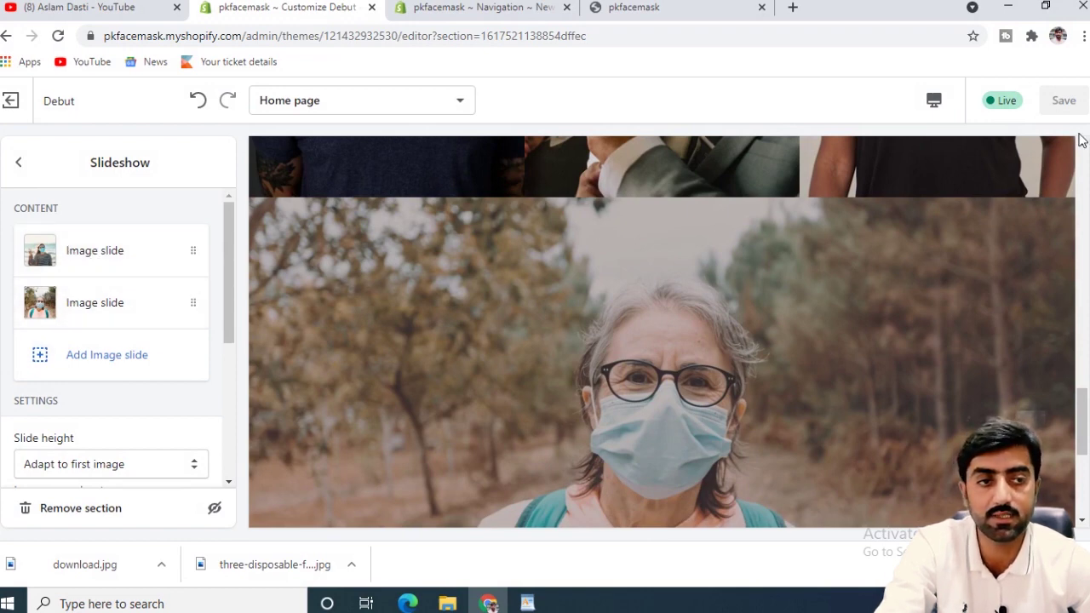
pyautogui.click(18, 165)
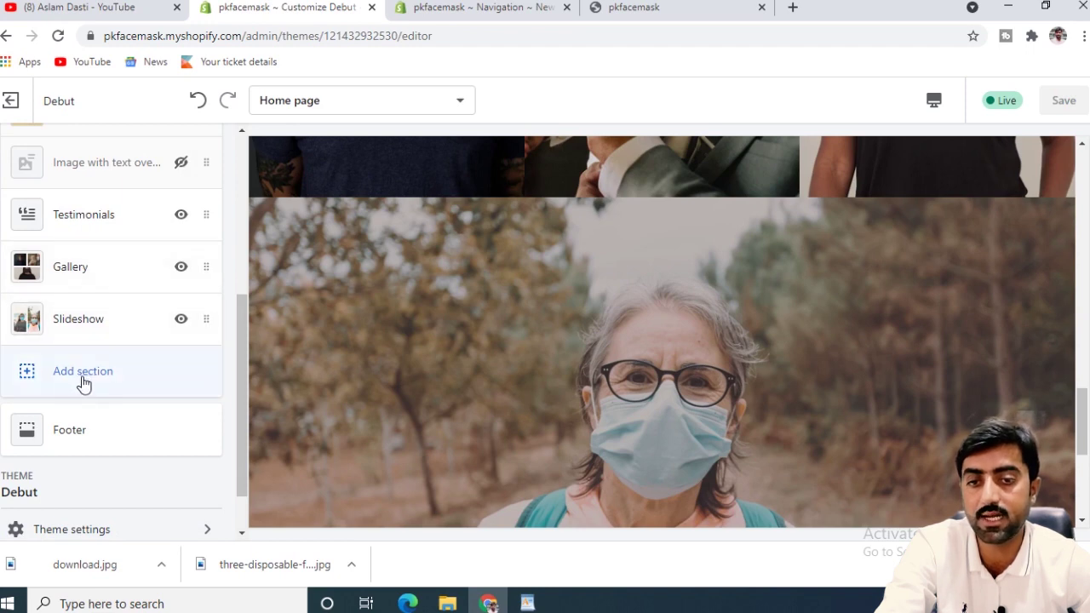
pyautogui.scroll(-4, 788, 342)
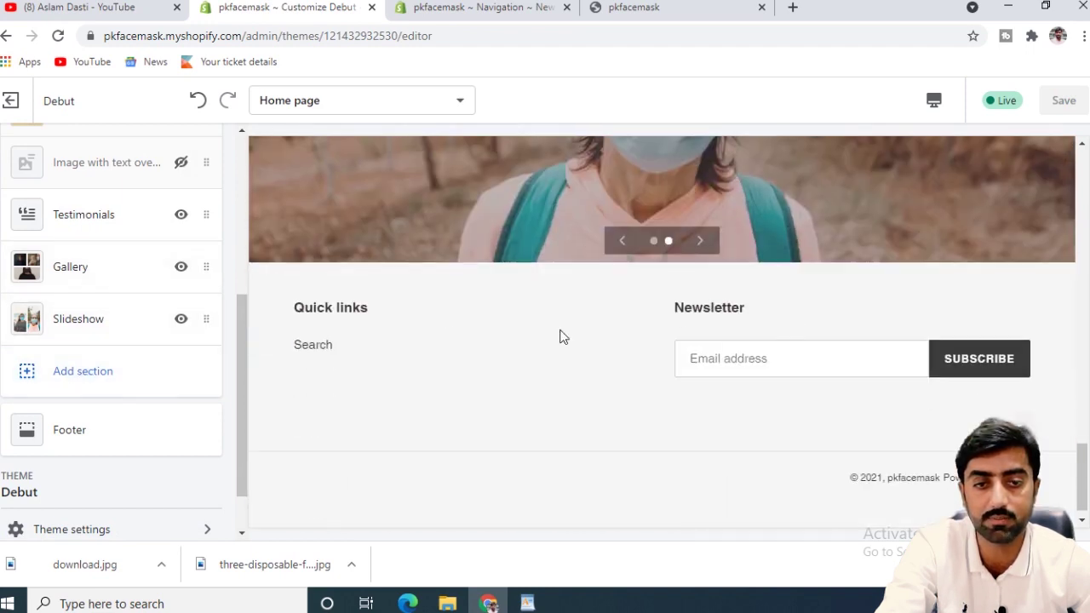
pyautogui.scroll(6, 552, 305)
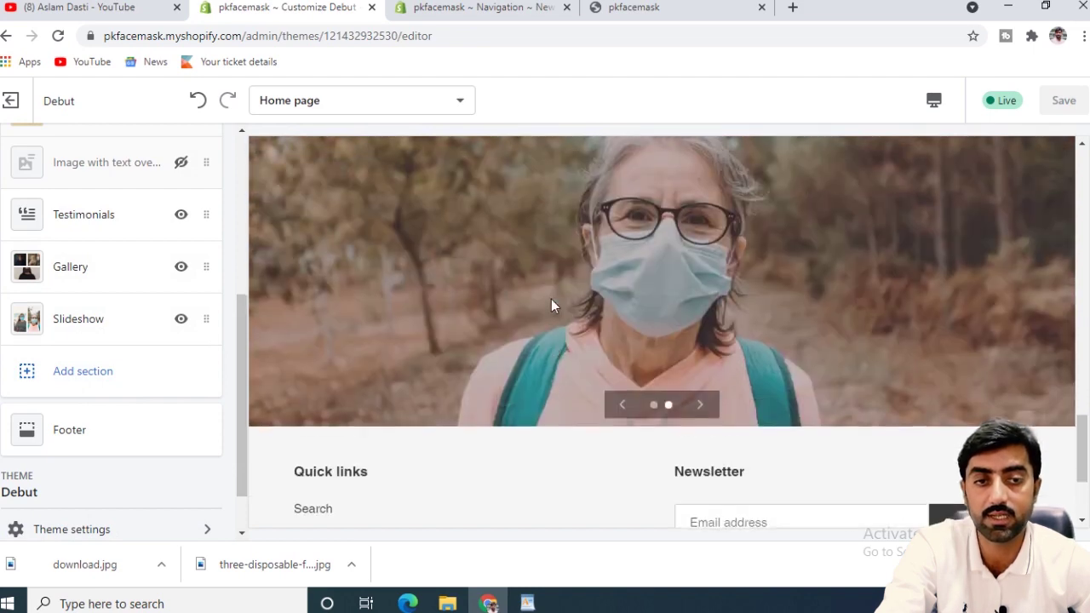
pyautogui.scroll(5, 552, 303)
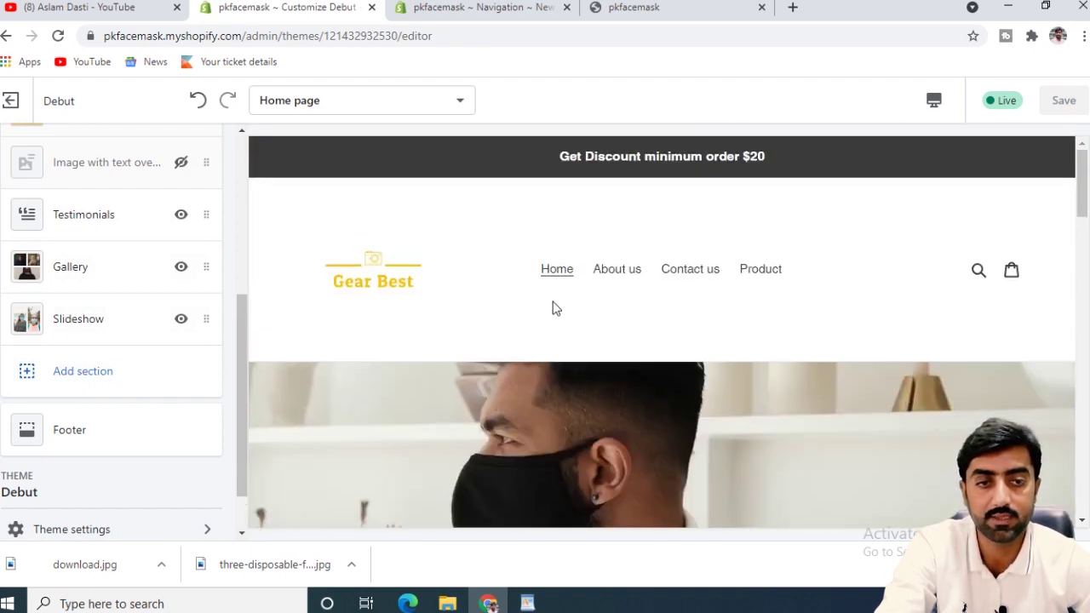
pyautogui.scroll(-1, 613, 222)
pyautogui.scroll(-10, 619, 211)
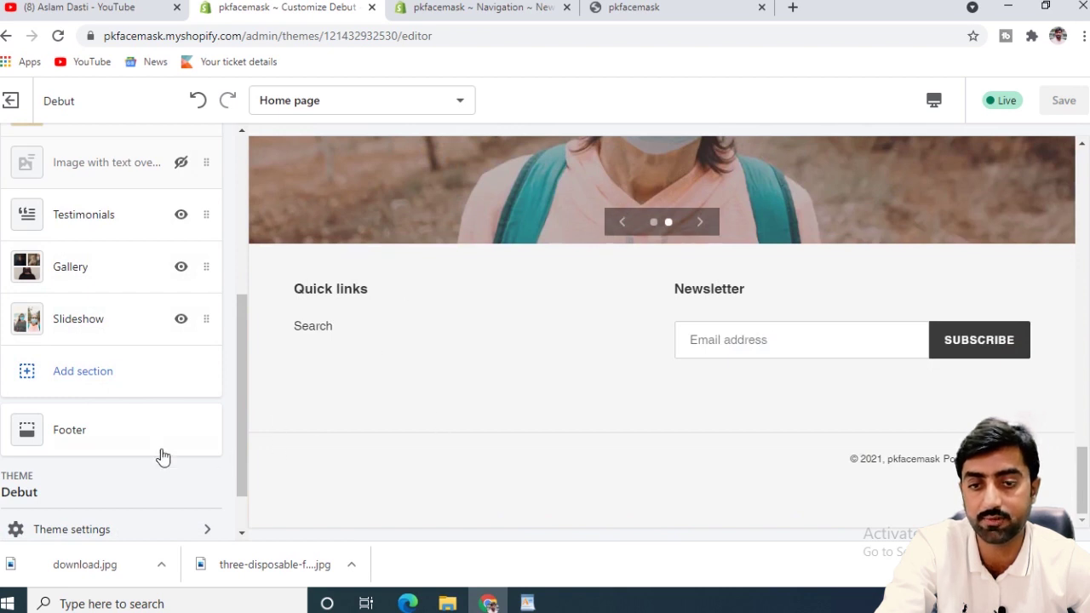
# Remove the Quick links block from the footer and turn off its payment icons.
pyautogui.click(70, 432)
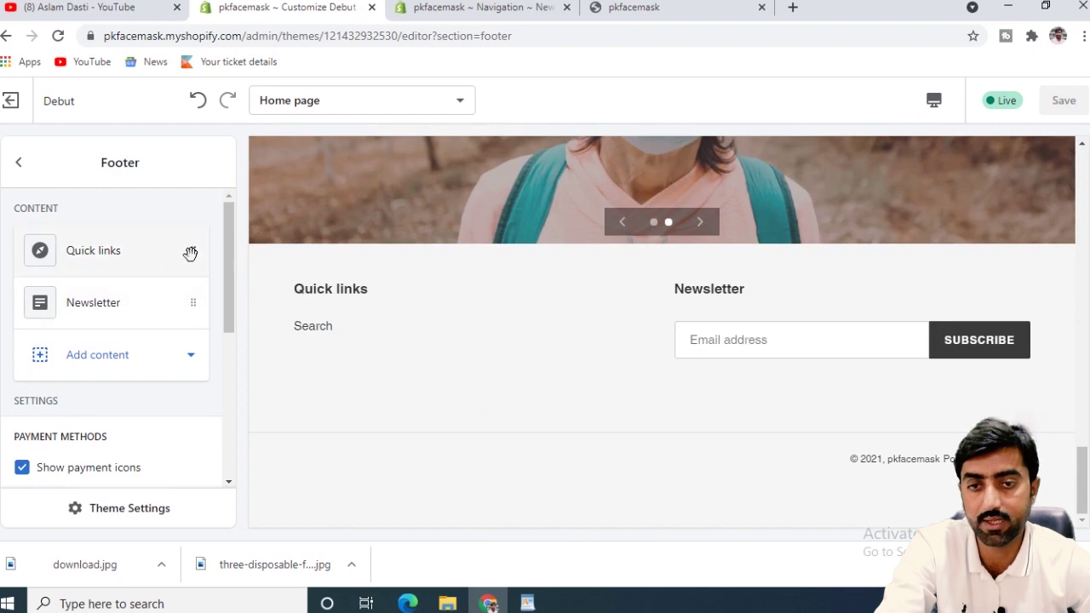
pyautogui.click(90, 261)
pyautogui.click(147, 383)
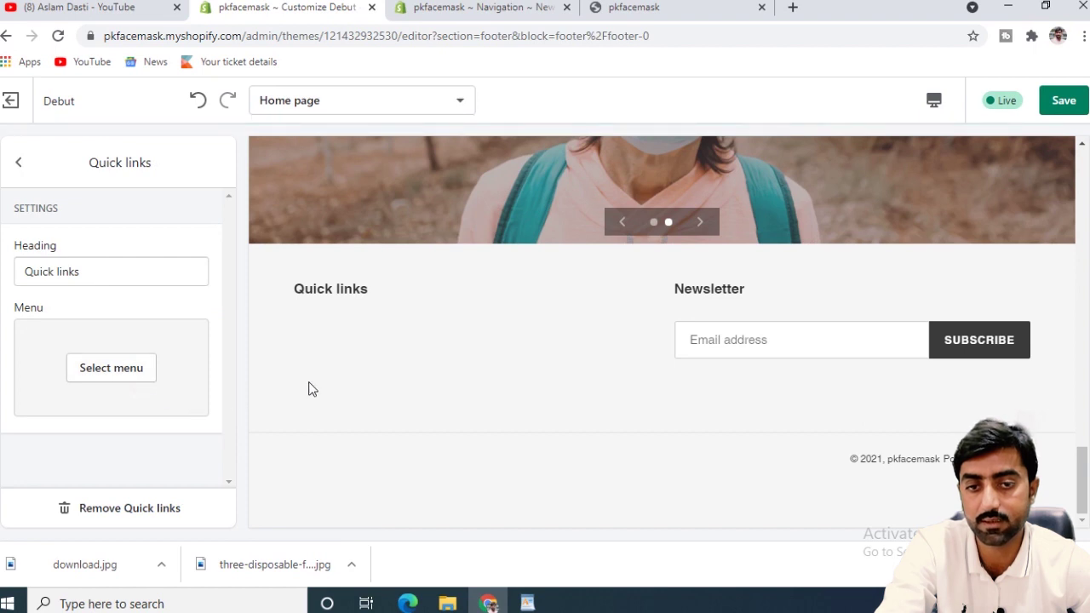
pyautogui.click(118, 508)
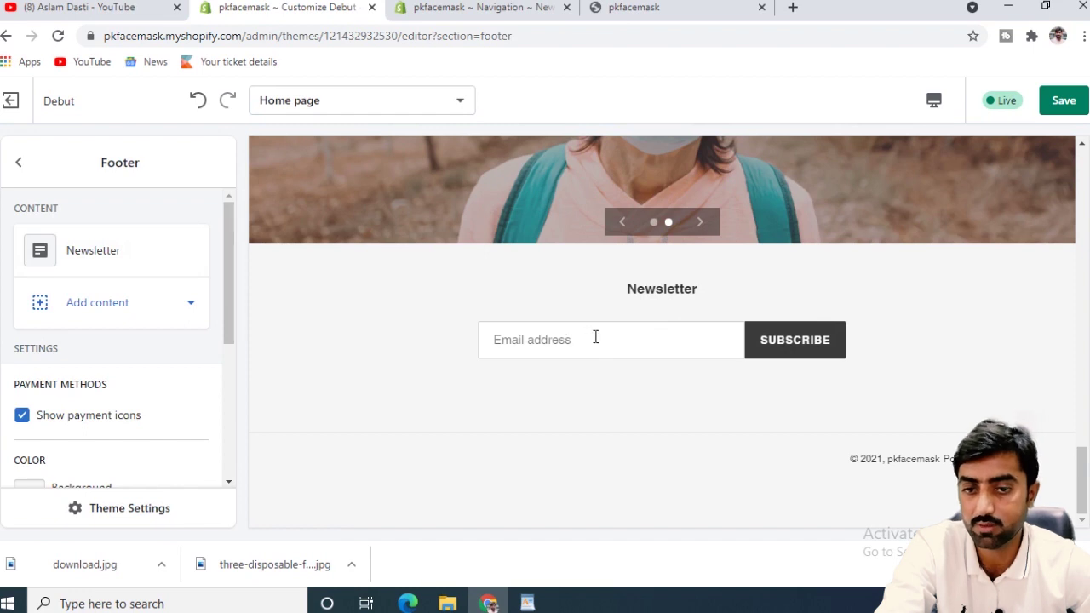
pyautogui.scroll(-2, 169, 357)
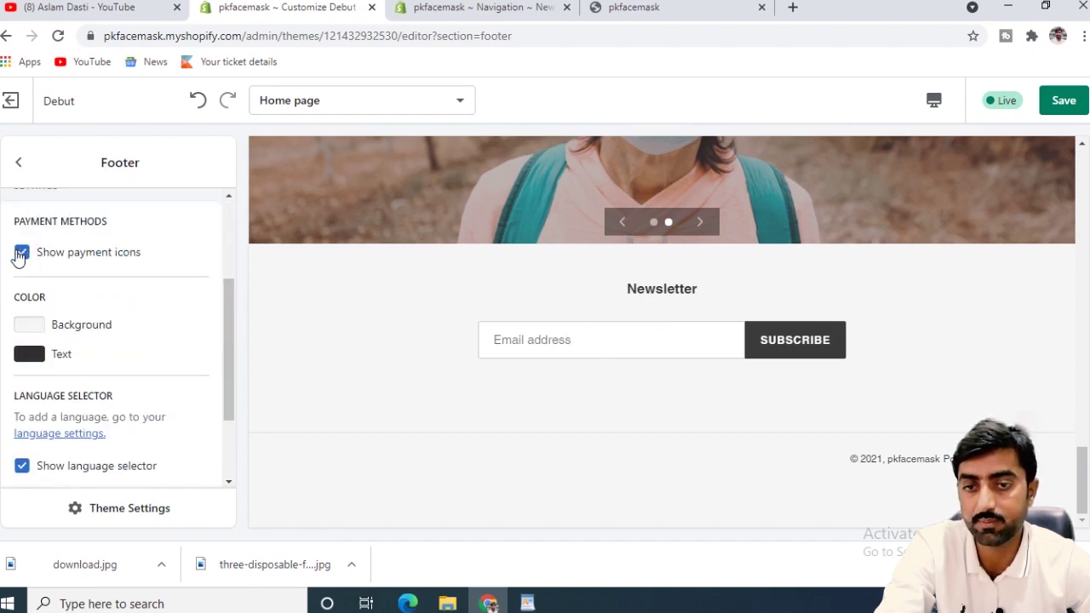
pyautogui.click(32, 269)
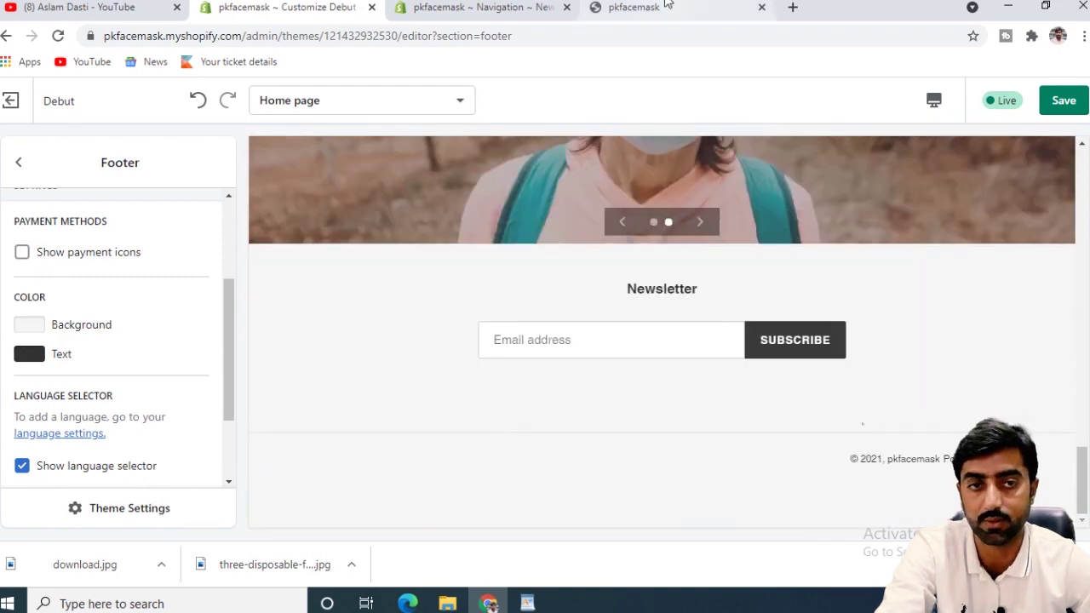
# Reload the live storefront and review the home page down to the footer, including the slideshow's second slide.
pyautogui.click(666, 5)
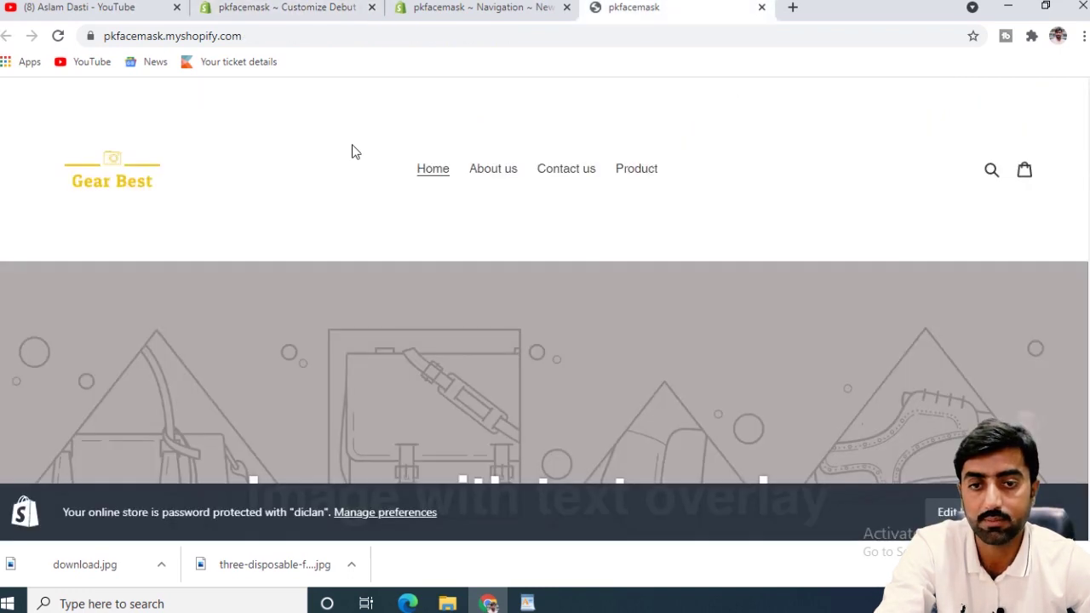
pyautogui.click(58, 36)
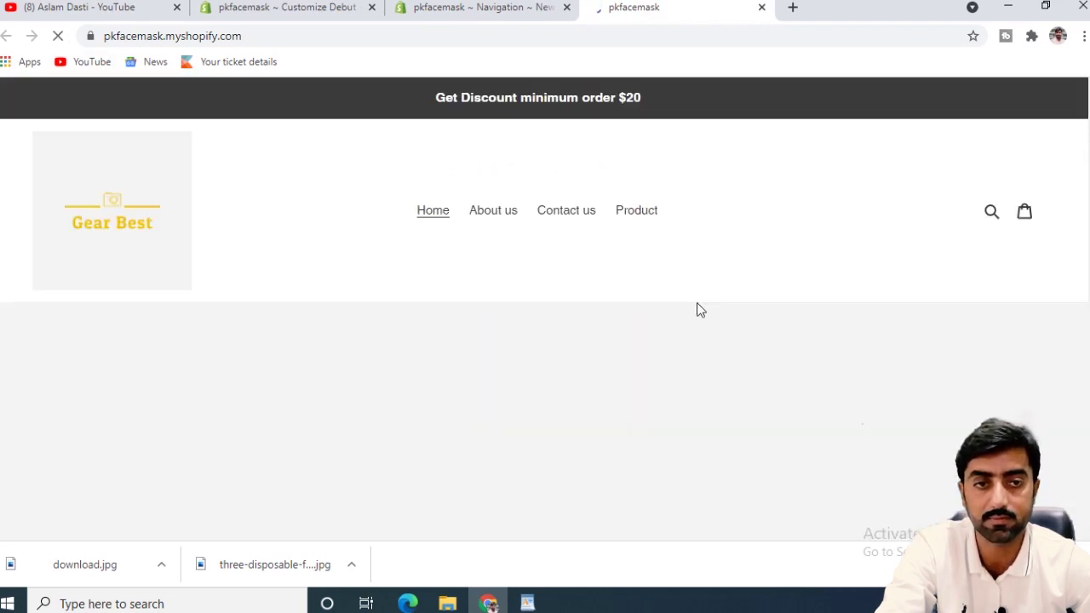
pyautogui.scroll(-3, 574, 330)
pyautogui.scroll(-6, 574, 336)
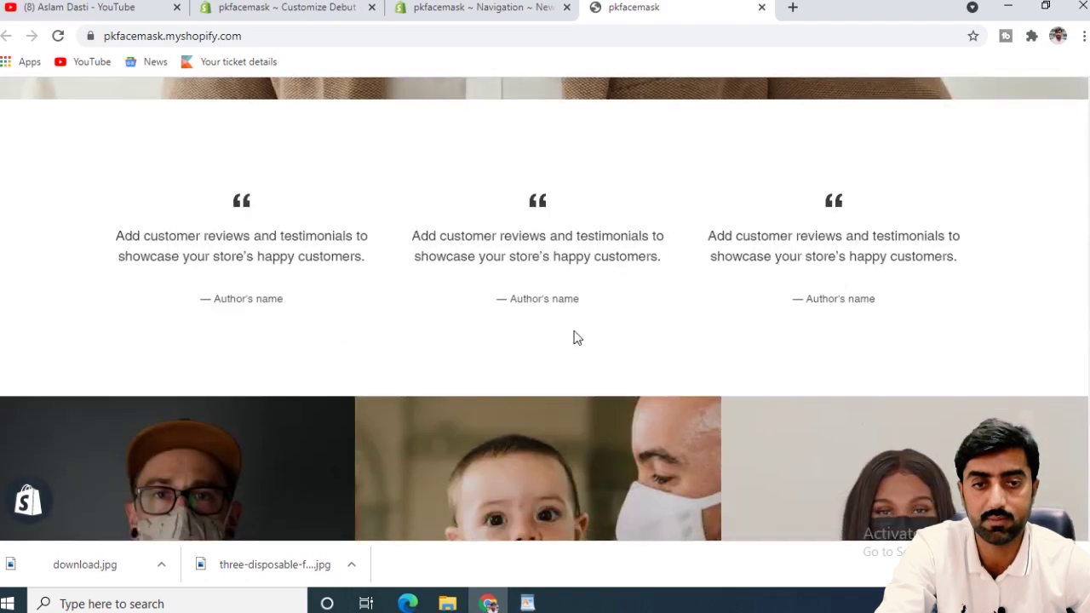
pyautogui.scroll(-3, 583, 289)
pyautogui.scroll(-5, 609, 272)
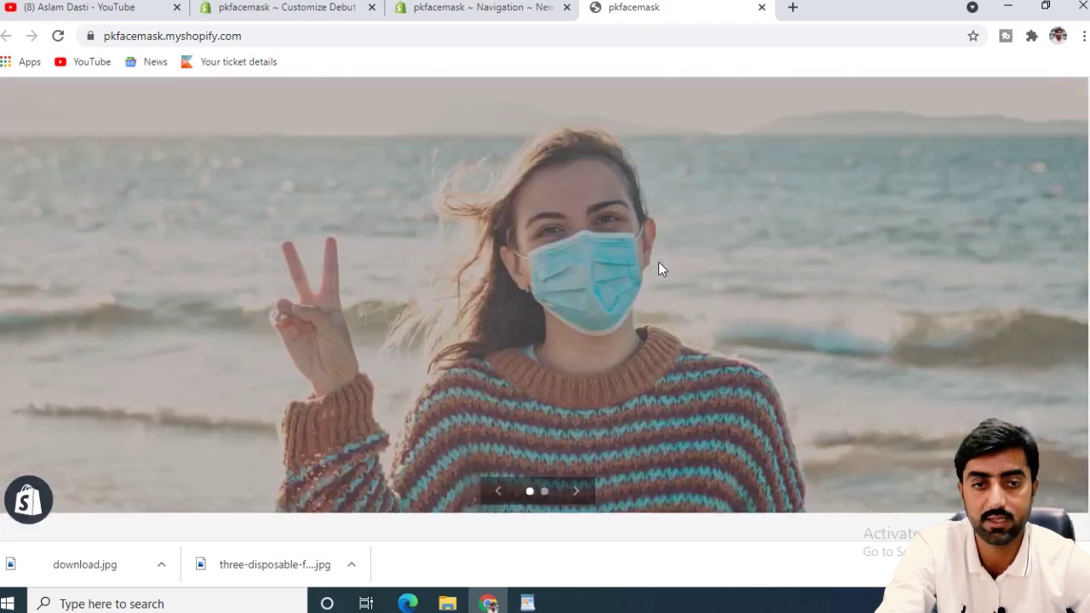
pyautogui.scroll(-2, 628, 292)
pyautogui.click(576, 329)
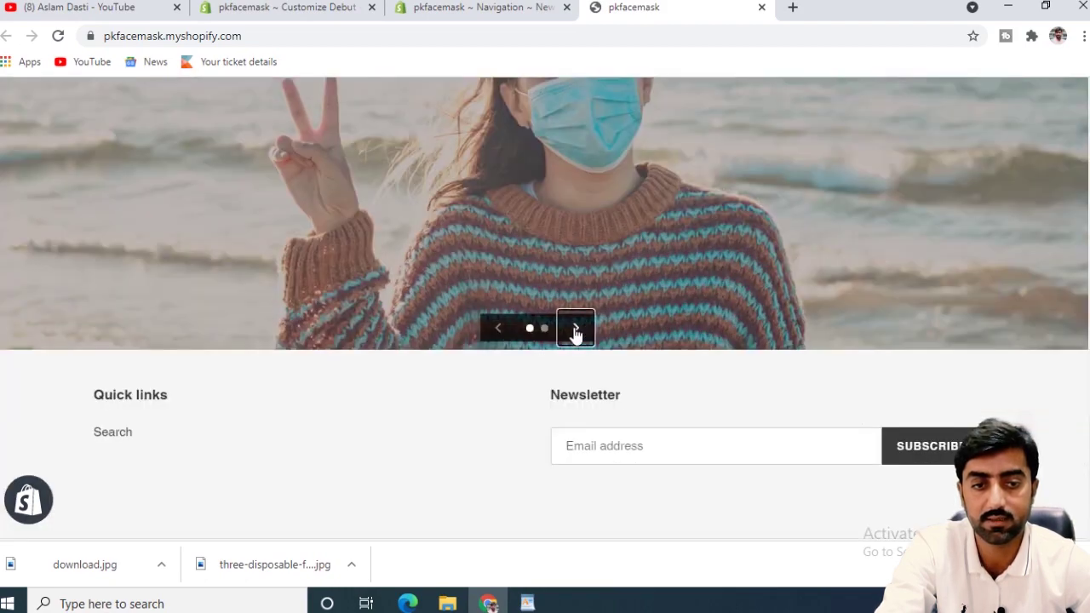
pyautogui.scroll(-1, 520, 353)
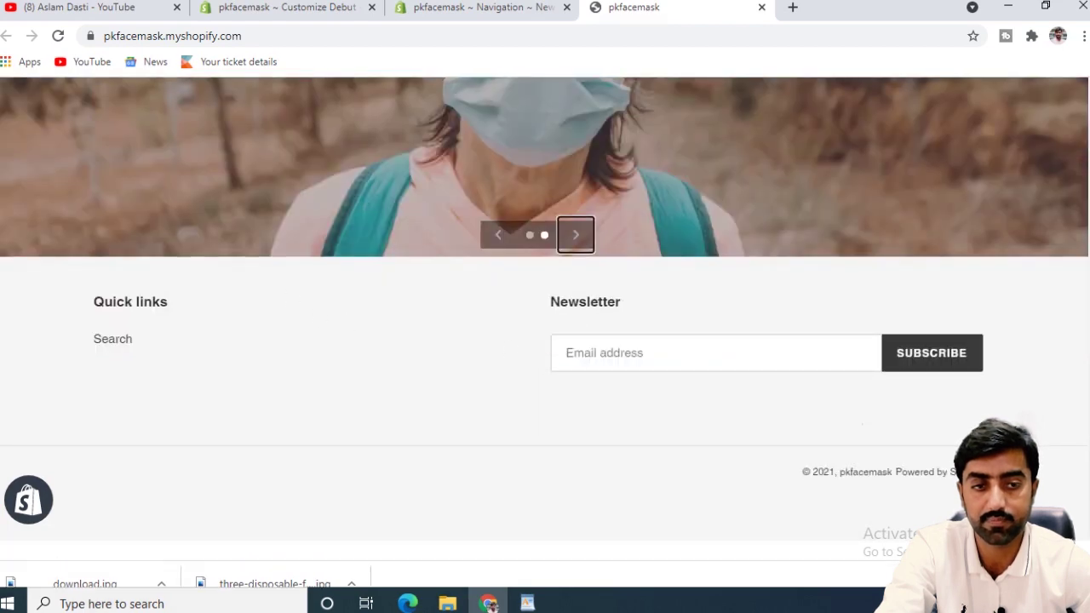
pyautogui.click(1076, 563)
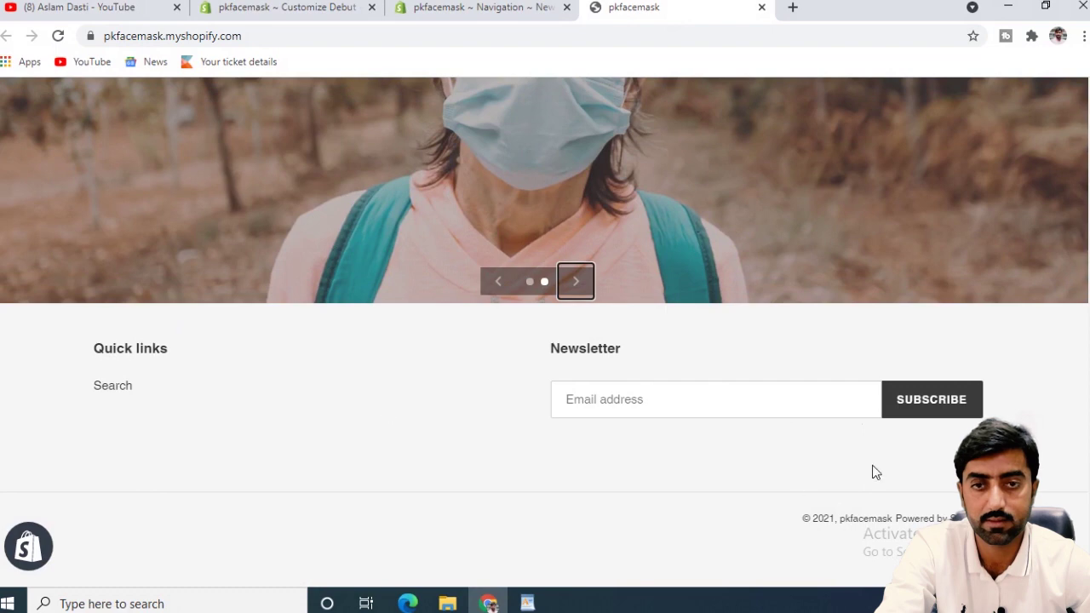
# Save the footer changes in the theme editor and return to the home page's section list.
pyautogui.click(301, 18)
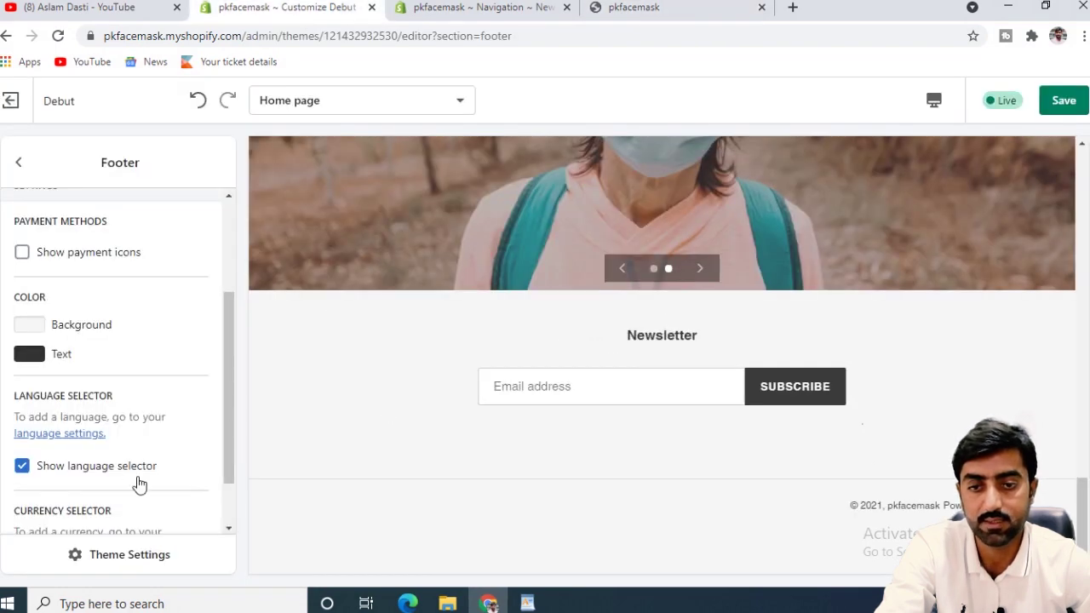
pyautogui.click(1063, 100)
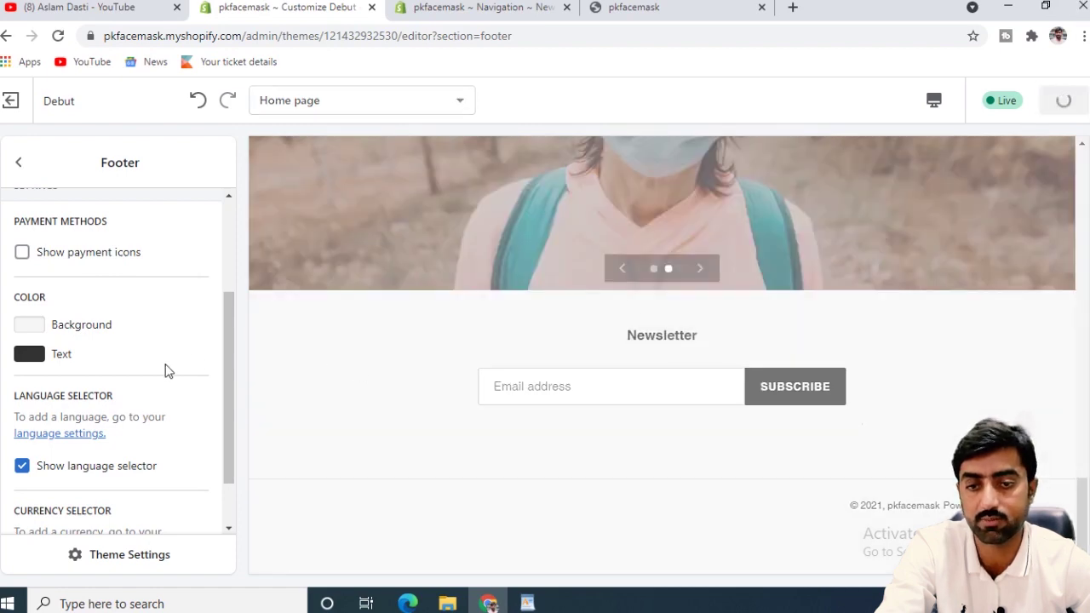
pyautogui.scroll(-1, 205, 435)
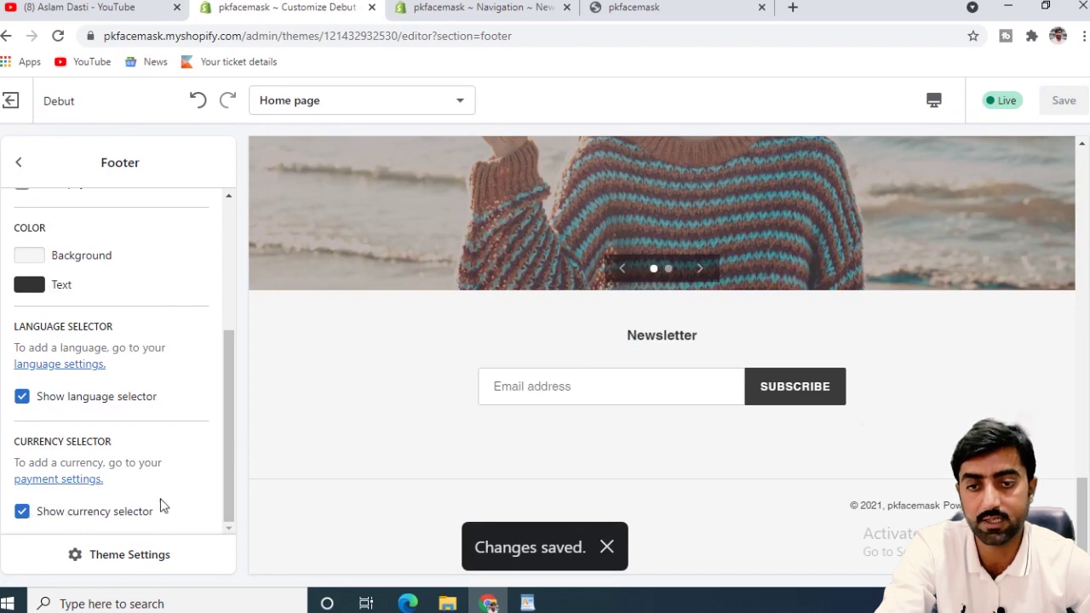
pyautogui.scroll(3, 47, 426)
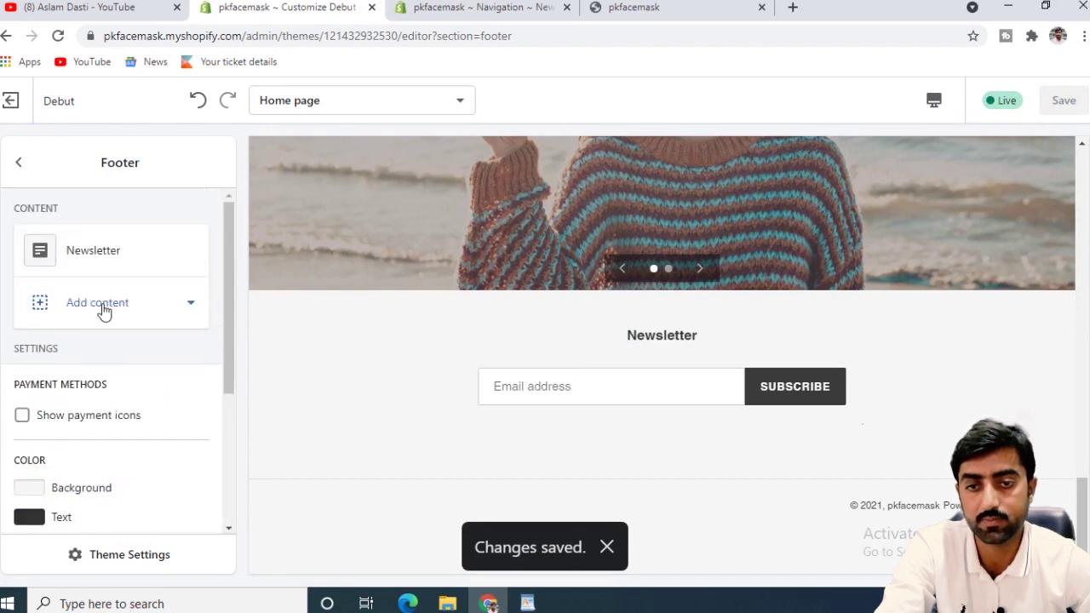
pyautogui.scroll(-3, 109, 389)
pyautogui.scroll(3, 115, 353)
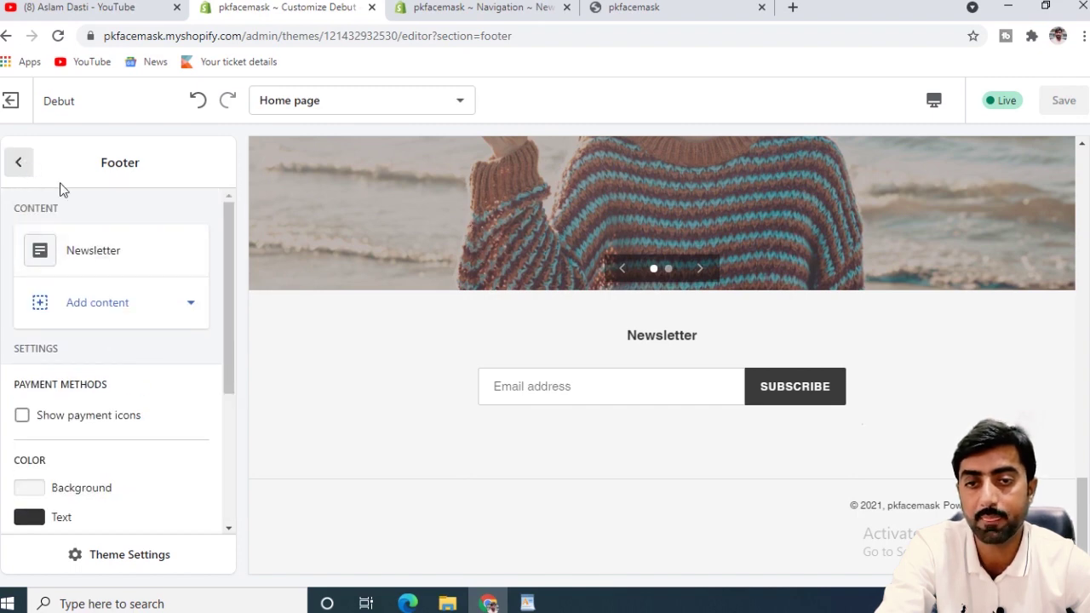
pyautogui.click(19, 163)
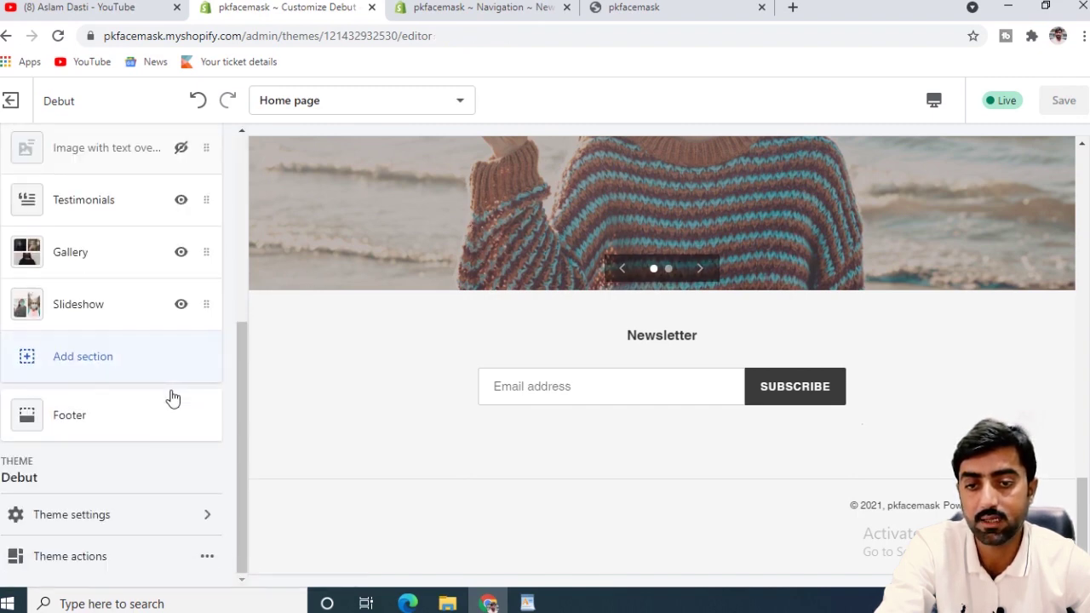
# Look over the home page's section list and the top of the page preview.
pyautogui.scroll(3, 87, 423)
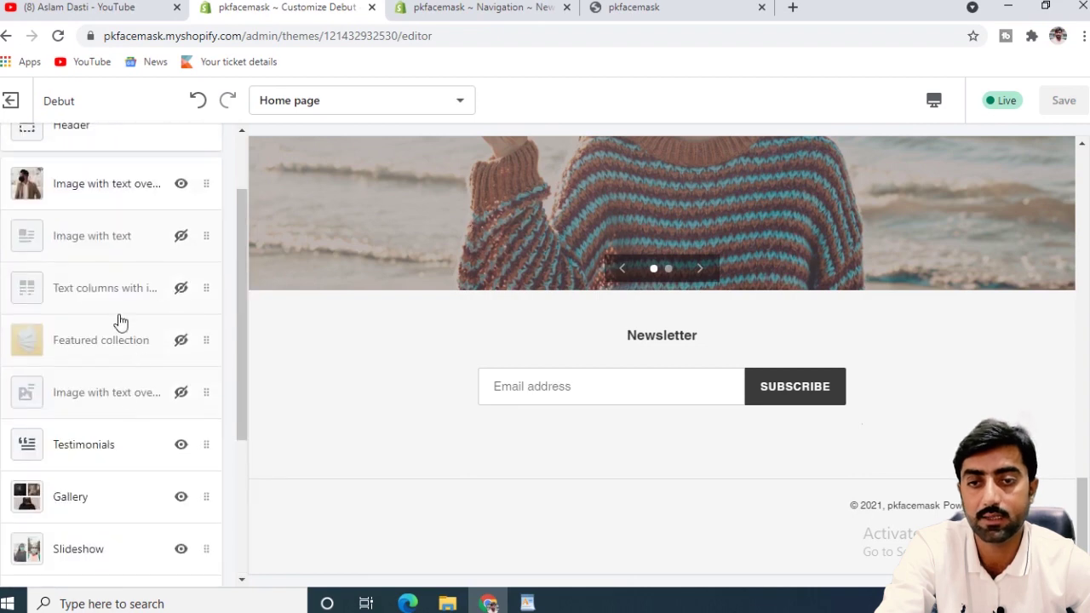
pyautogui.scroll(2, 116, 338)
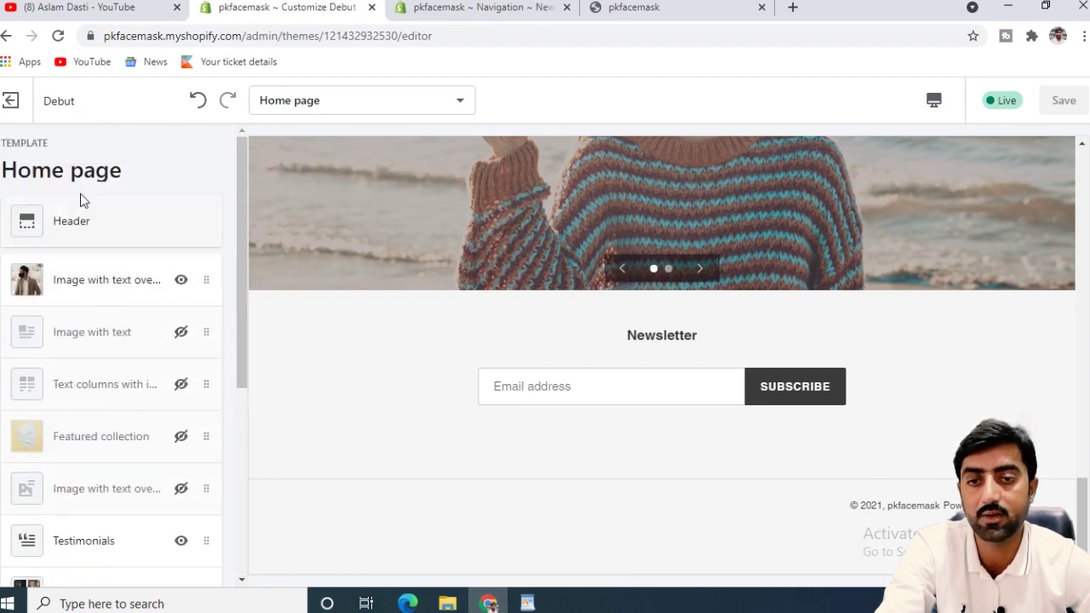
pyautogui.scroll(5, 417, 304)
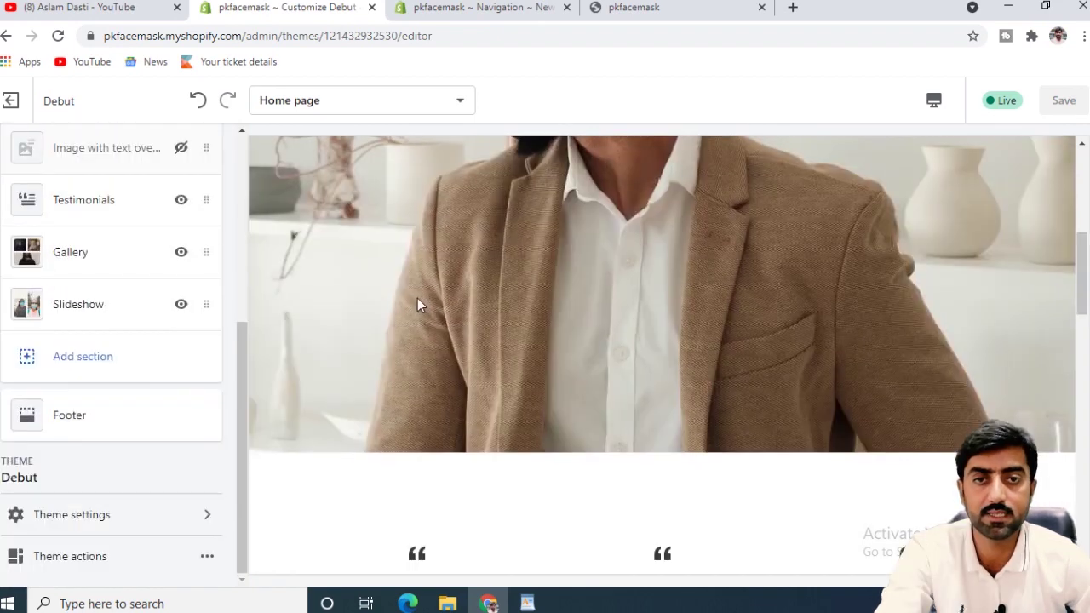
pyautogui.scroll(5, 417, 304)
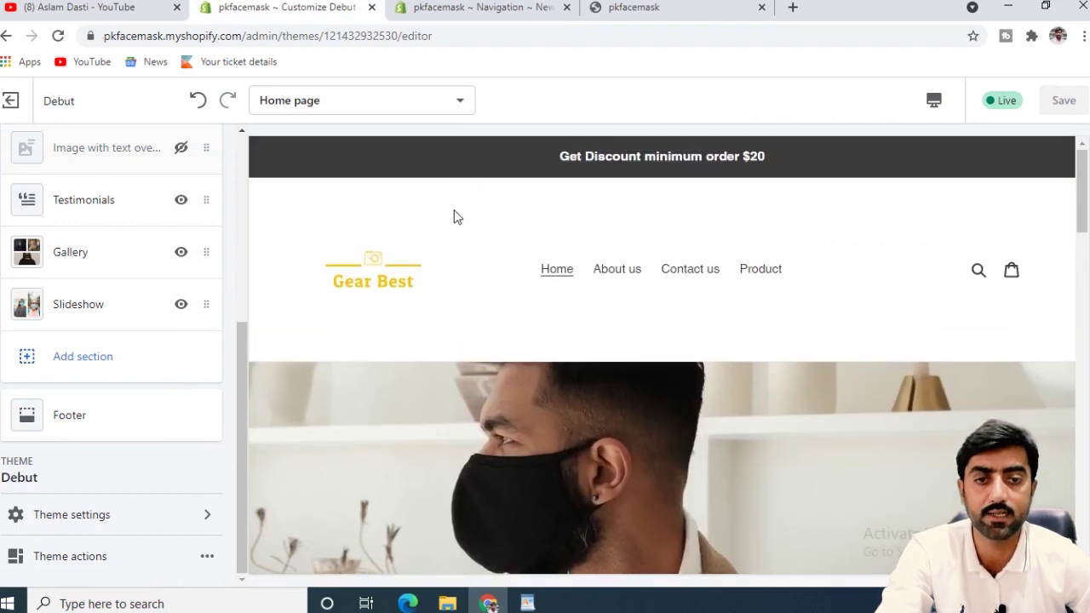
pyautogui.scroll(-2, 407, 374)
pyautogui.scroll(2, 410, 374)
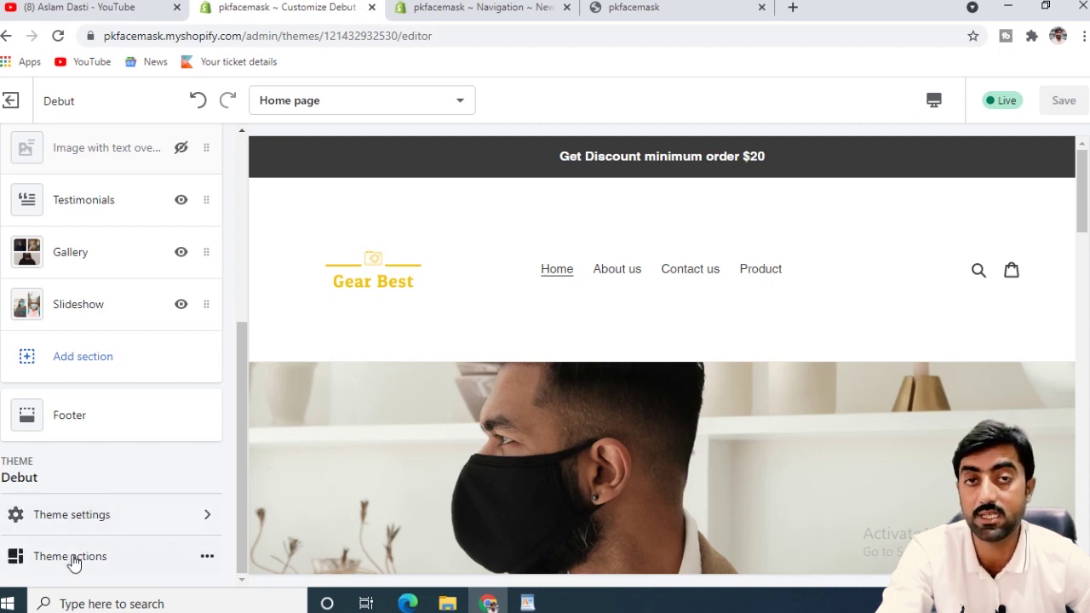
# Review the theme's color settings for text, buttons and form fields, and return to the theme settings list.
pyautogui.click(100, 521)
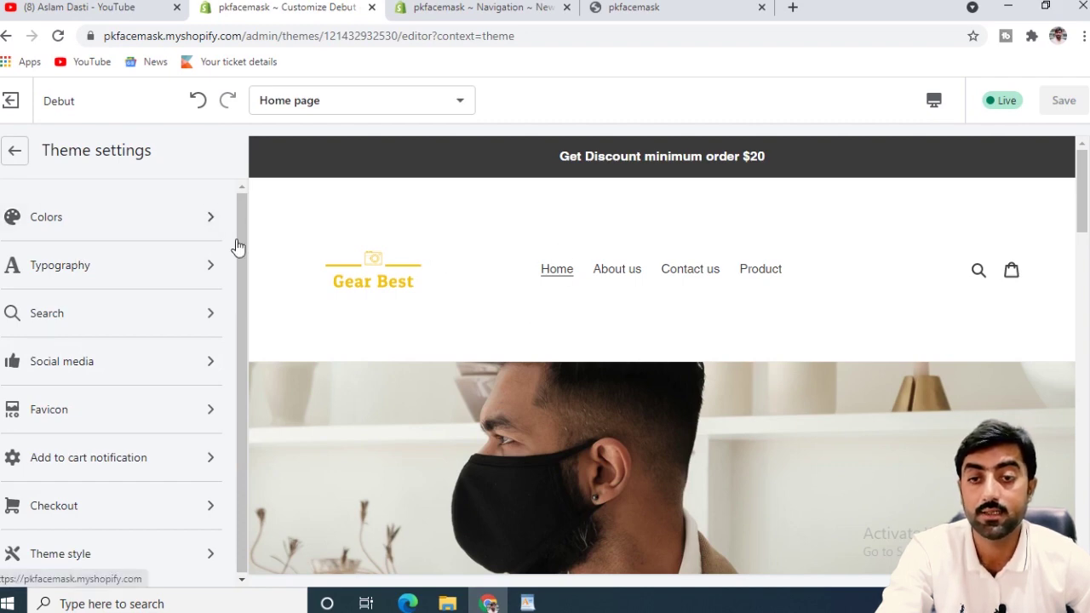
pyautogui.click(118, 225)
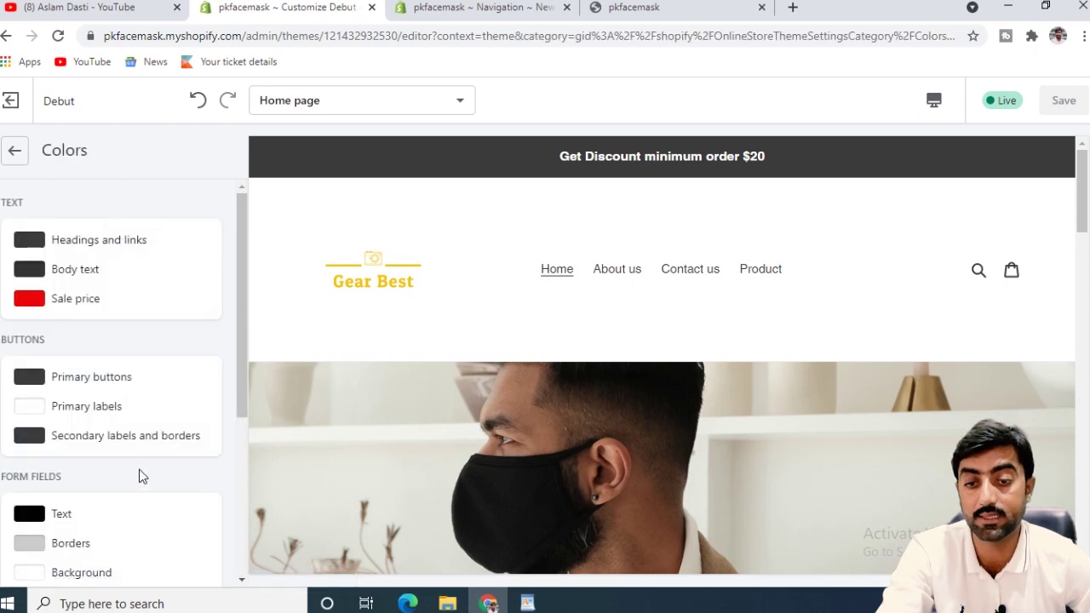
pyautogui.scroll(-3, 136, 451)
pyautogui.scroll(3, 132, 421)
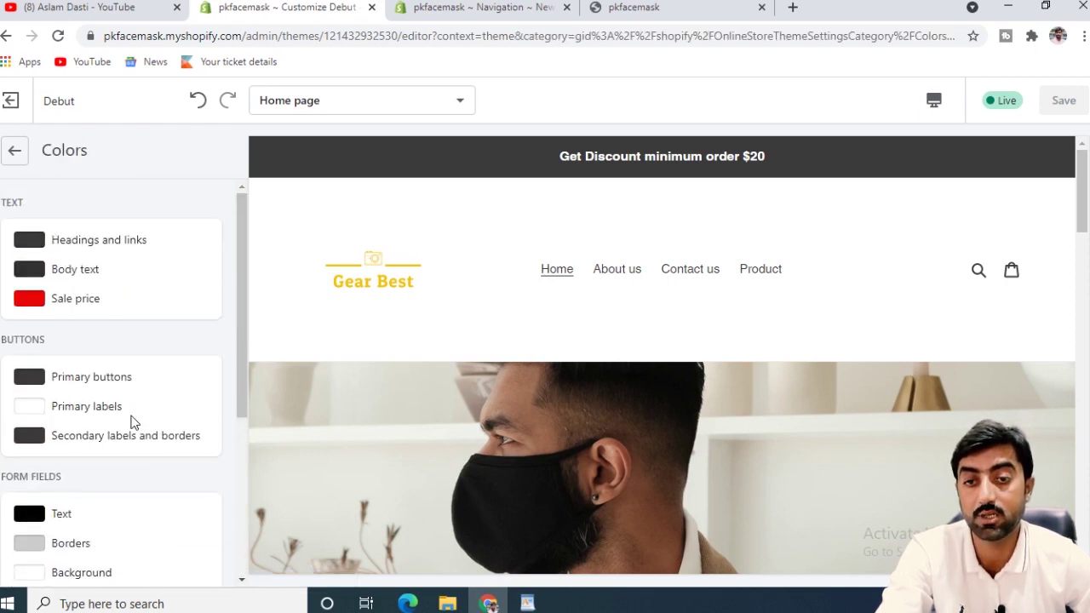
pyautogui.click(15, 153)
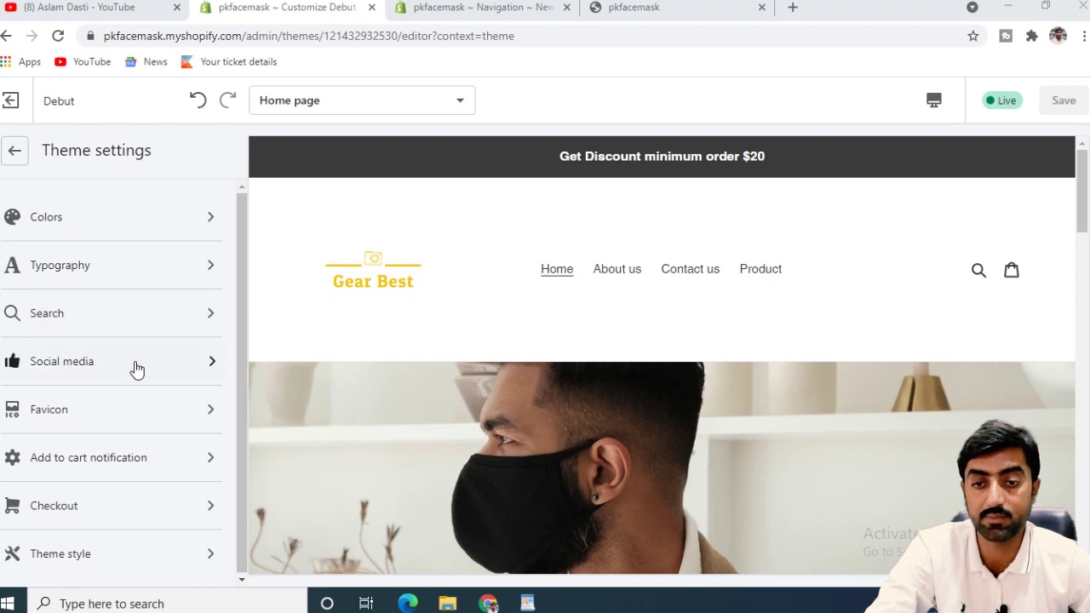
# Upload the favicon image from the Nova Pasta folder, set it as the store's favicon, and save the theme settings.
pyautogui.click(92, 410)
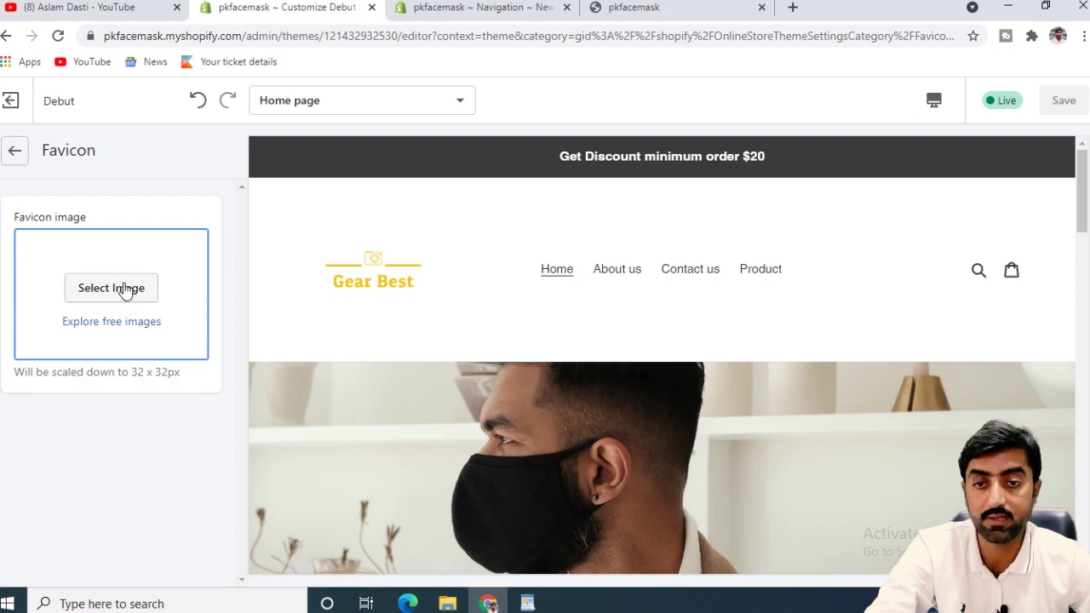
pyautogui.click(123, 292)
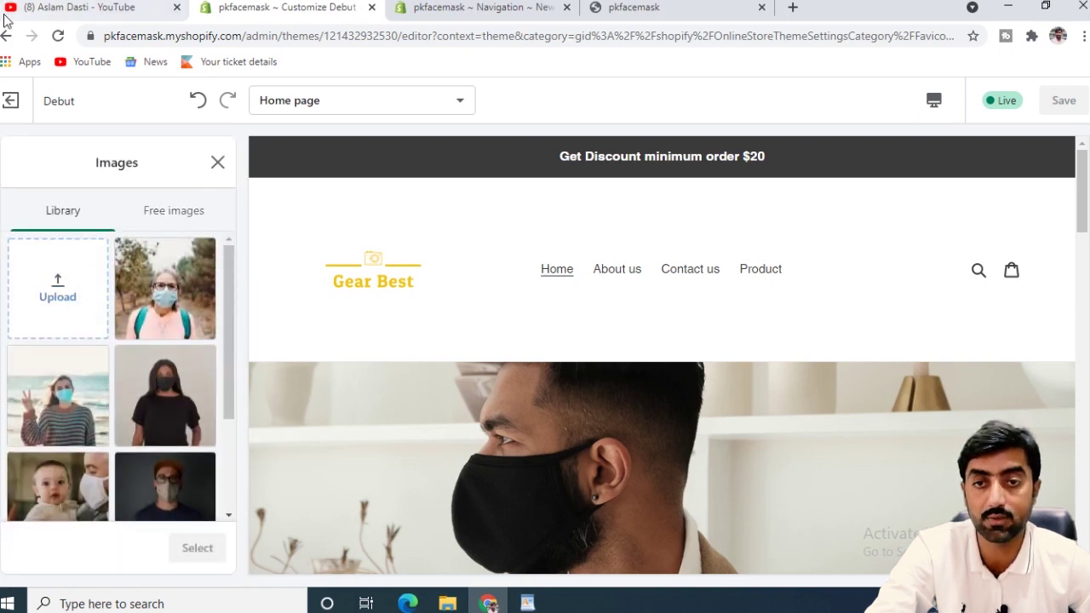
pyautogui.click(60, 299)
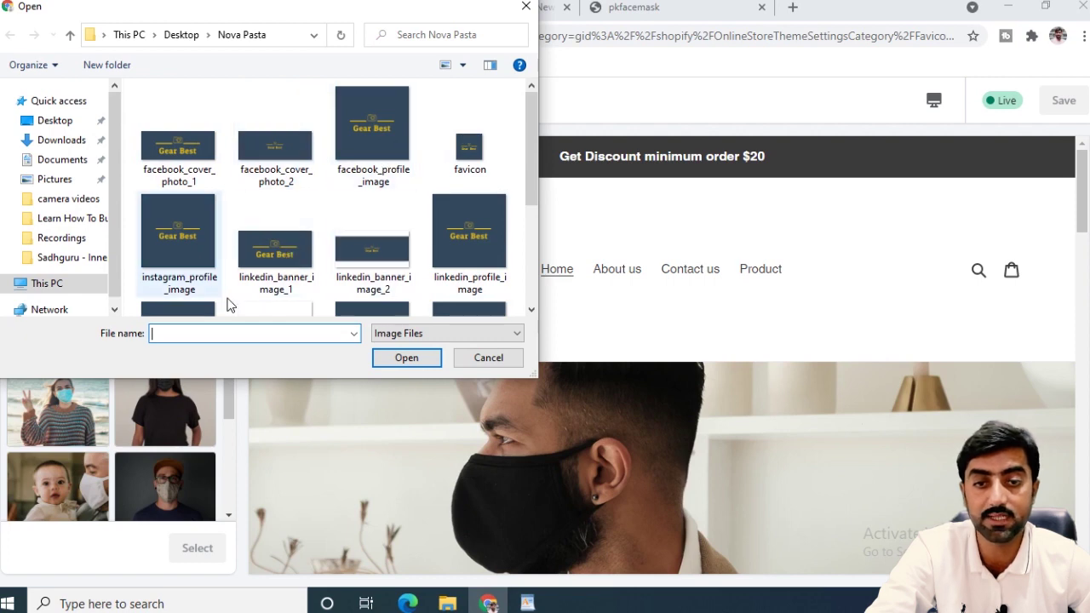
pyautogui.scroll(-2, 298, 247)
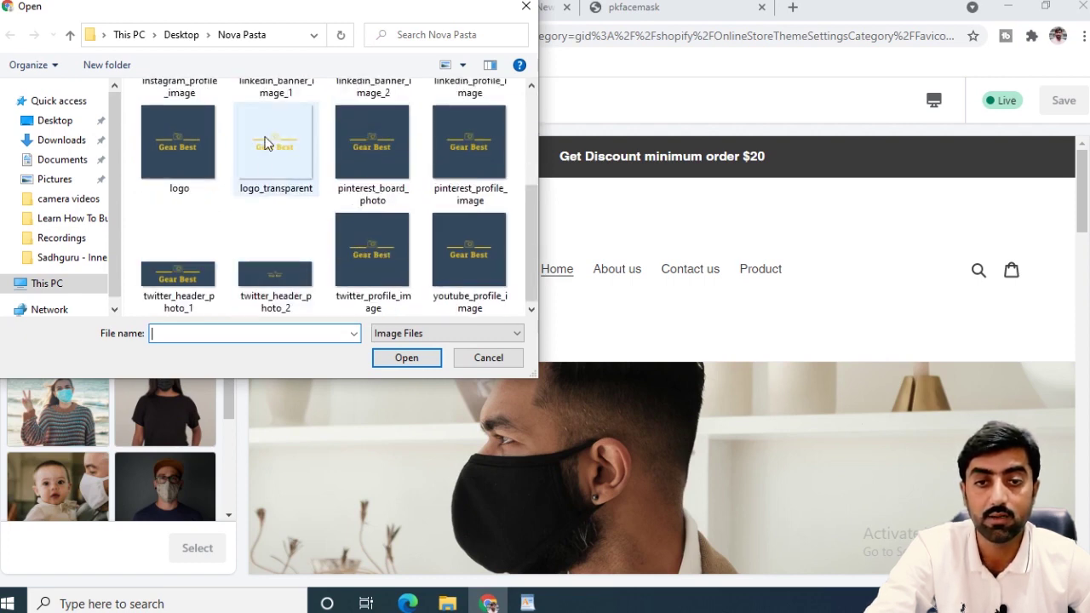
pyautogui.scroll(2, 521, 162)
pyautogui.doubleClick(469, 153)
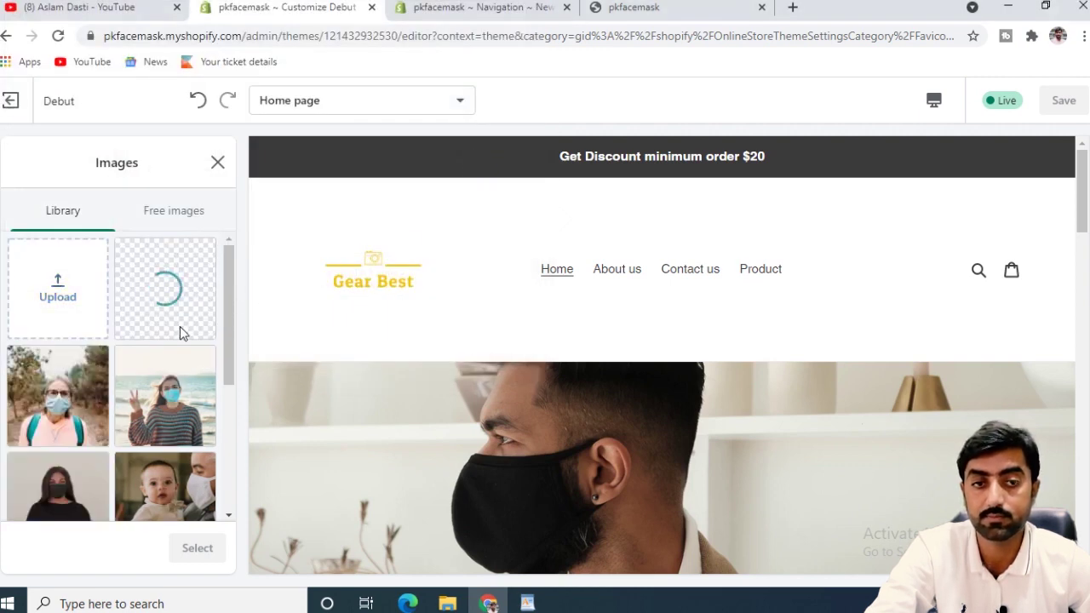
pyautogui.click(196, 549)
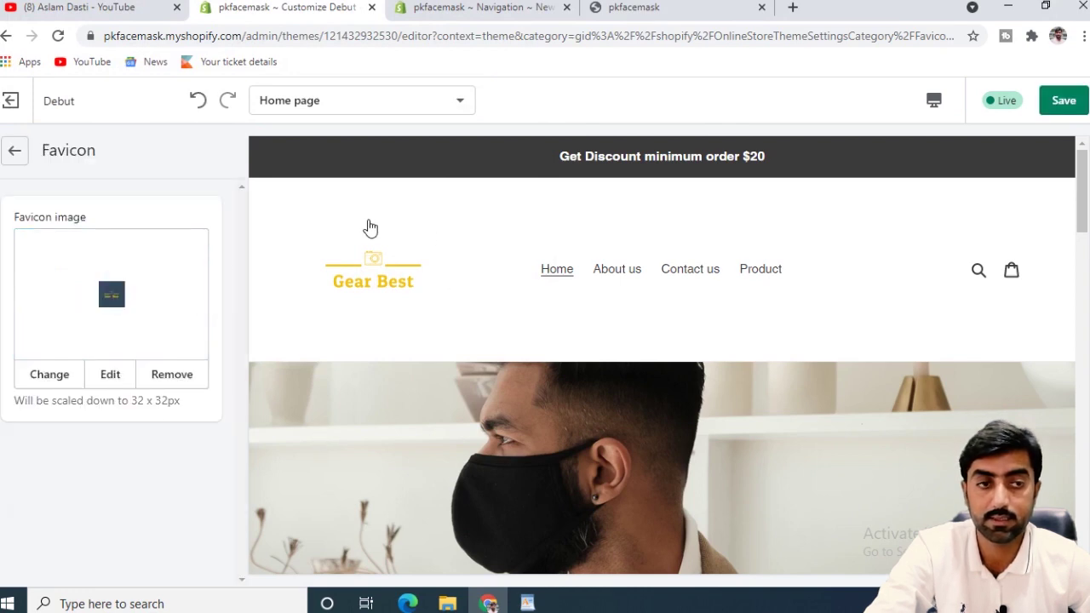
pyautogui.click(1075, 112)
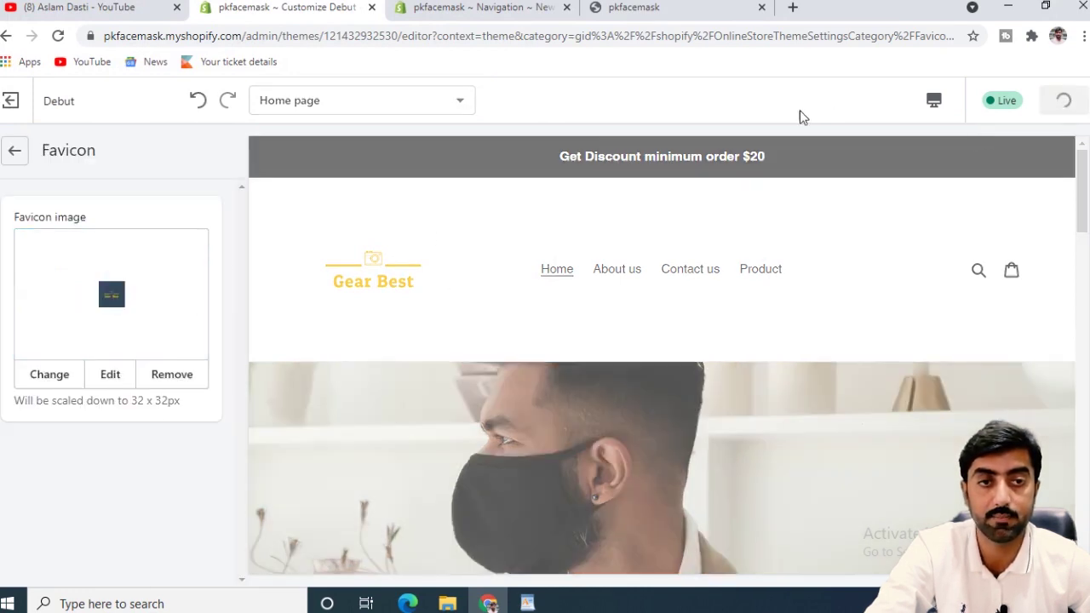
pyautogui.click(15, 150)
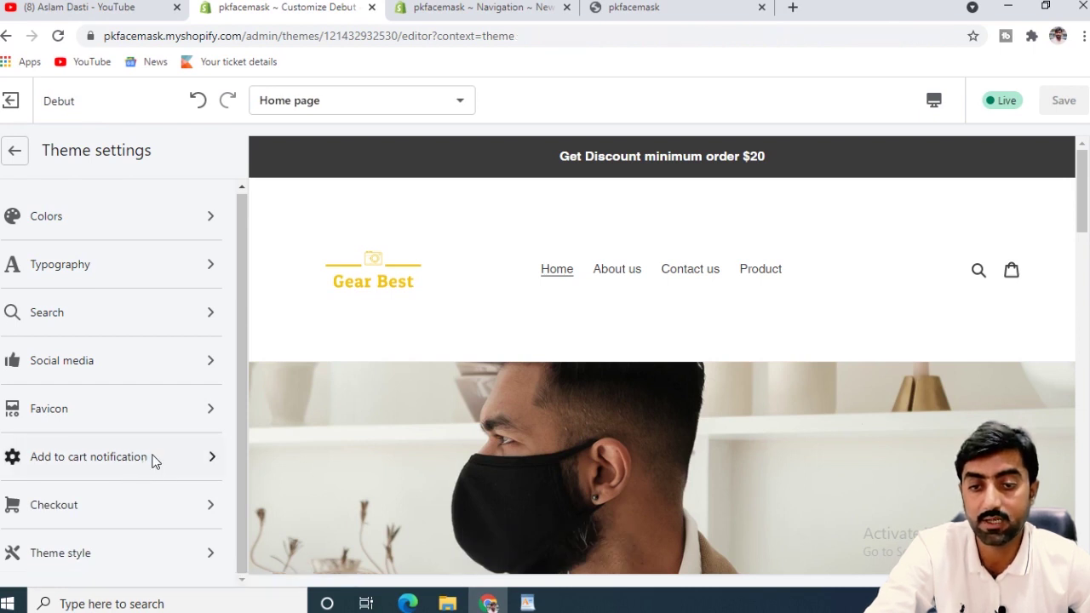
# Review the theme's add to cart notification option and the checkout settings for banner, logo, typography and colors.
pyautogui.click(154, 460)
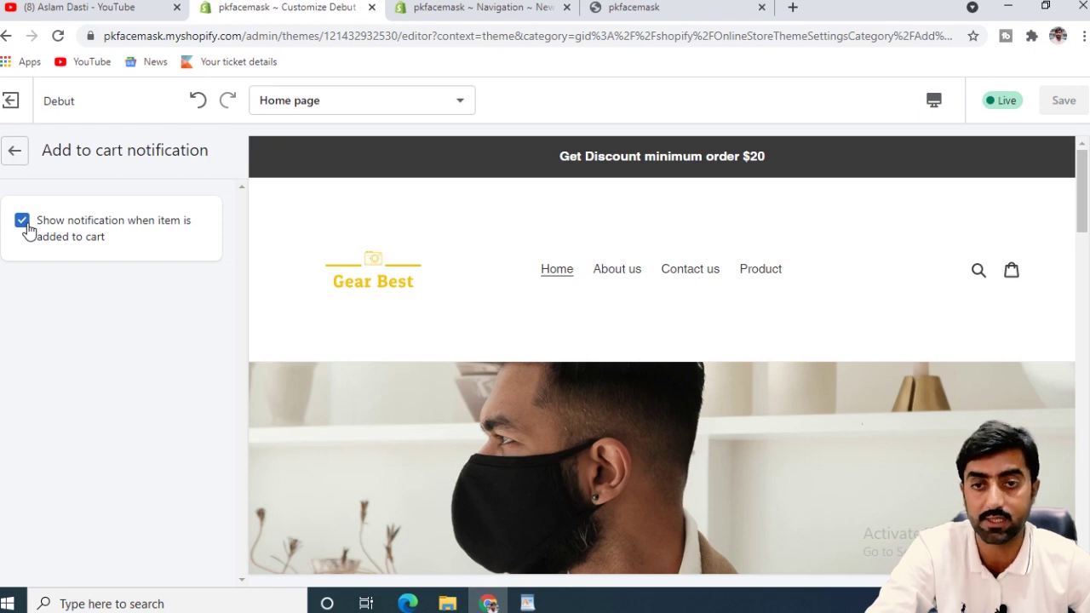
pyautogui.click(12, 151)
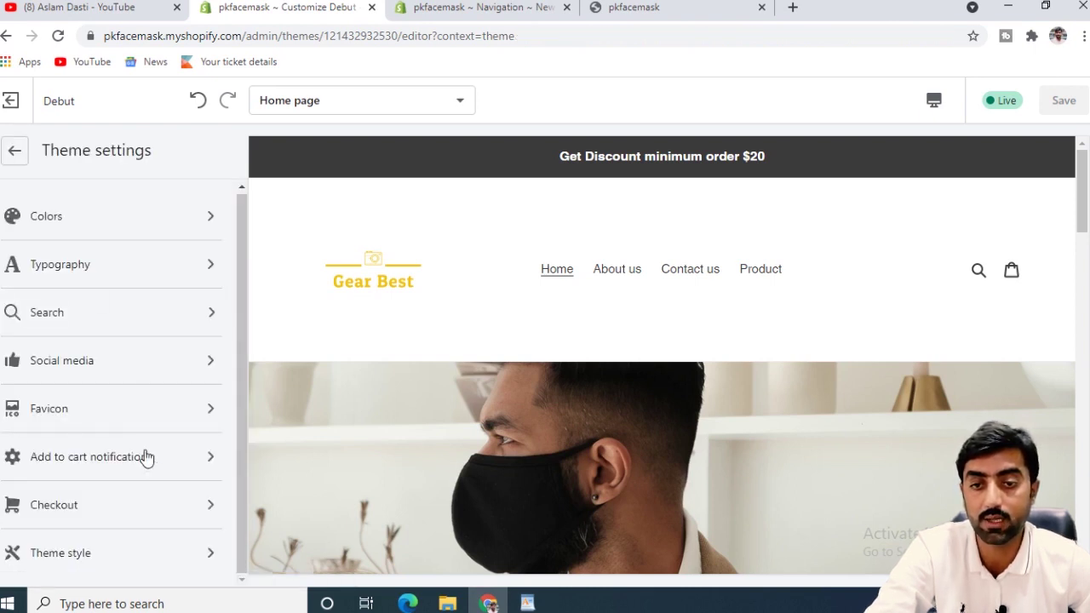
pyautogui.click(137, 513)
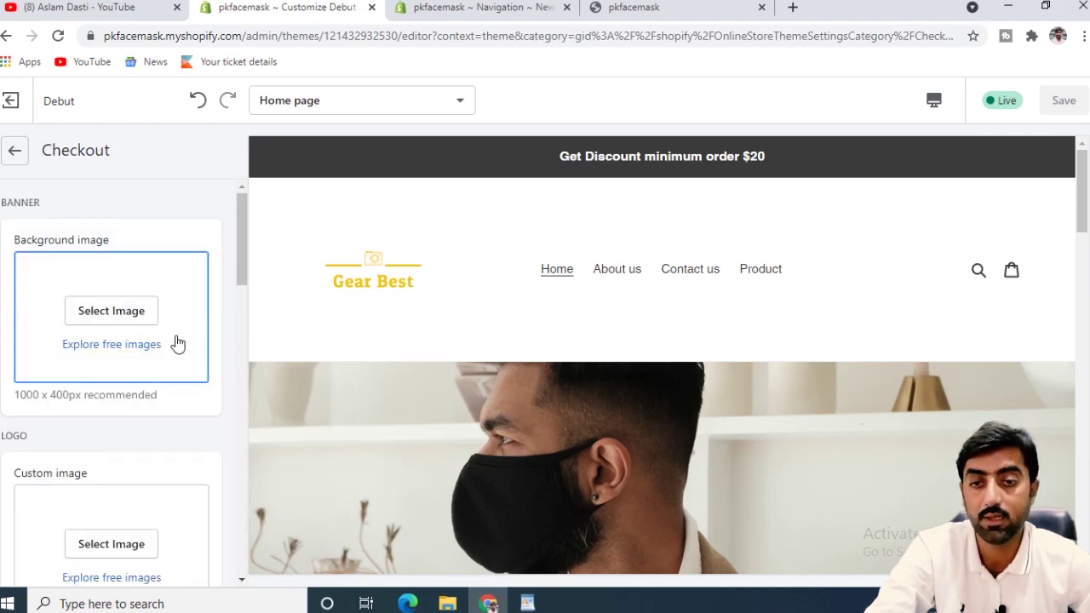
pyautogui.scroll(-4, 175, 343)
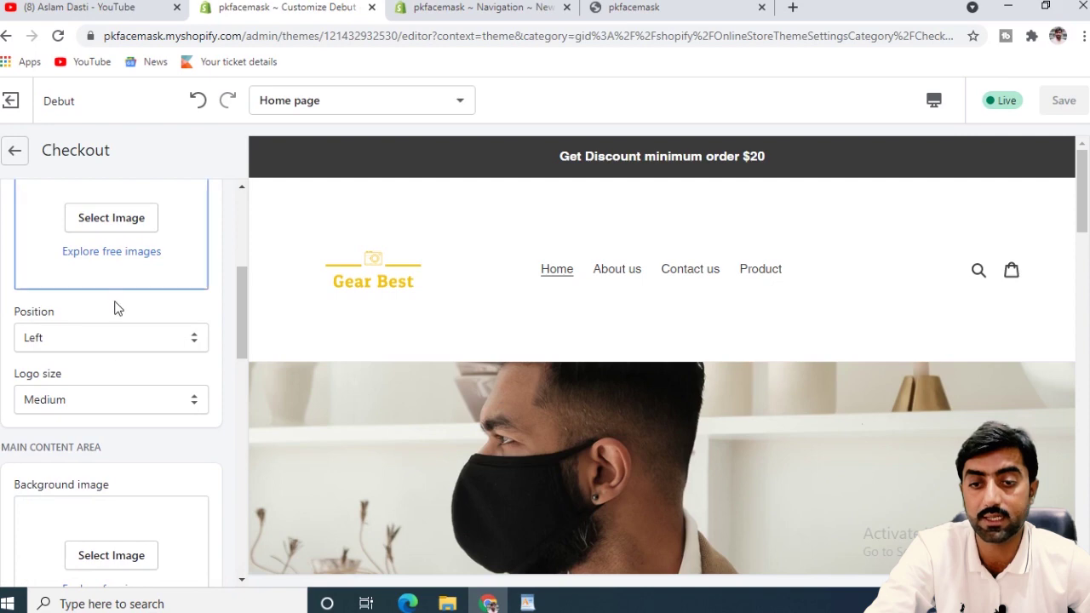
pyautogui.scroll(-5, 114, 306)
pyautogui.scroll(-7, 114, 306)
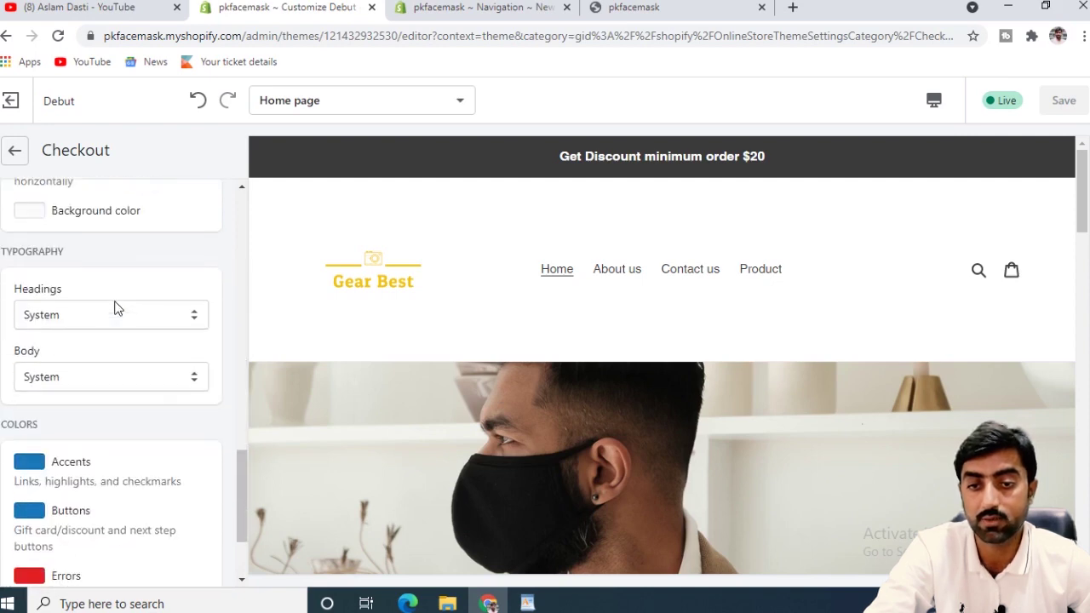
pyautogui.scroll(15, 183, 369)
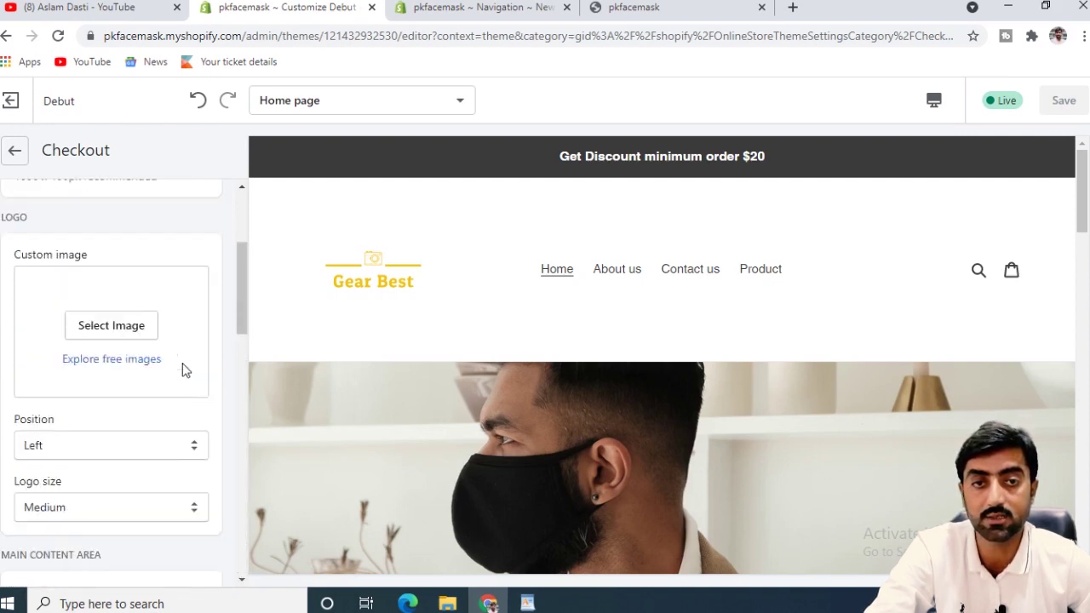
# In the Shopify admin's product list, open the Disposable Mondmasker face mask, set its status to Active, and save it.
pyautogui.click(486, 8)
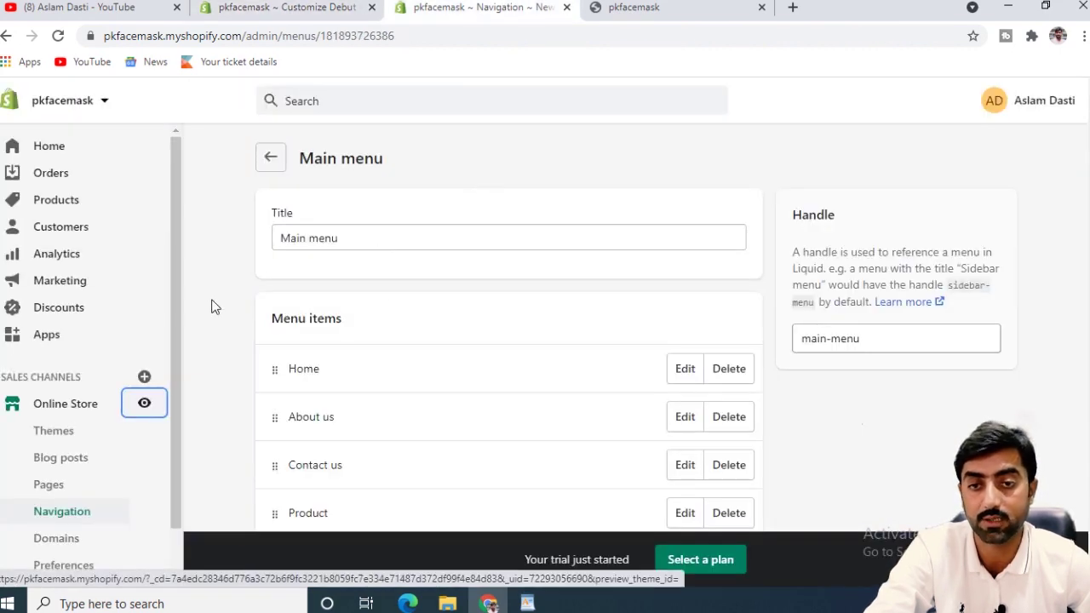
pyautogui.click(71, 202)
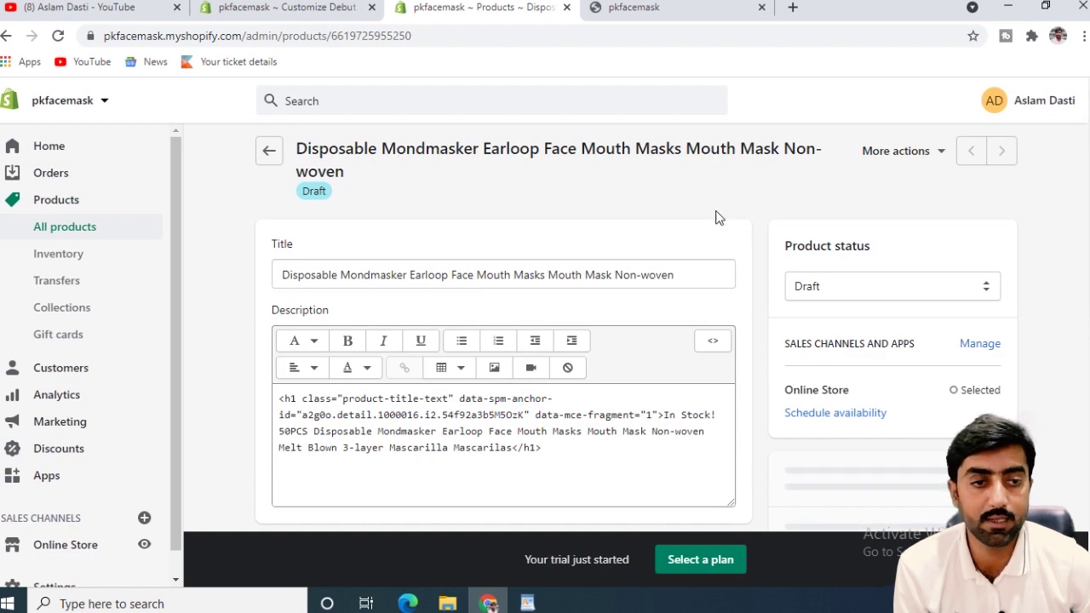
pyautogui.click(853, 290)
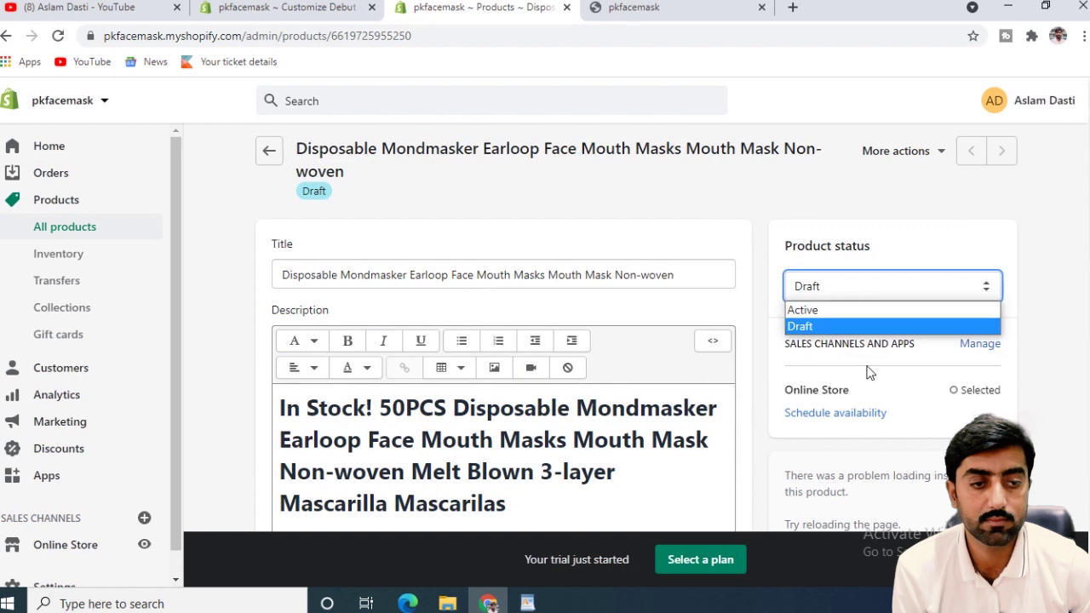
pyautogui.click(809, 313)
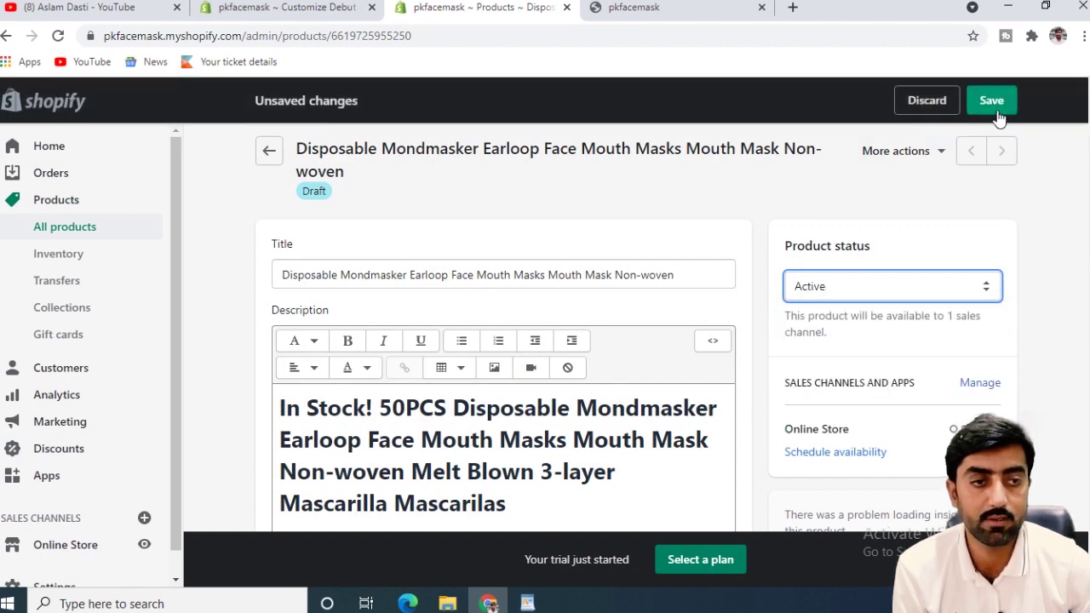
pyautogui.click(991, 103)
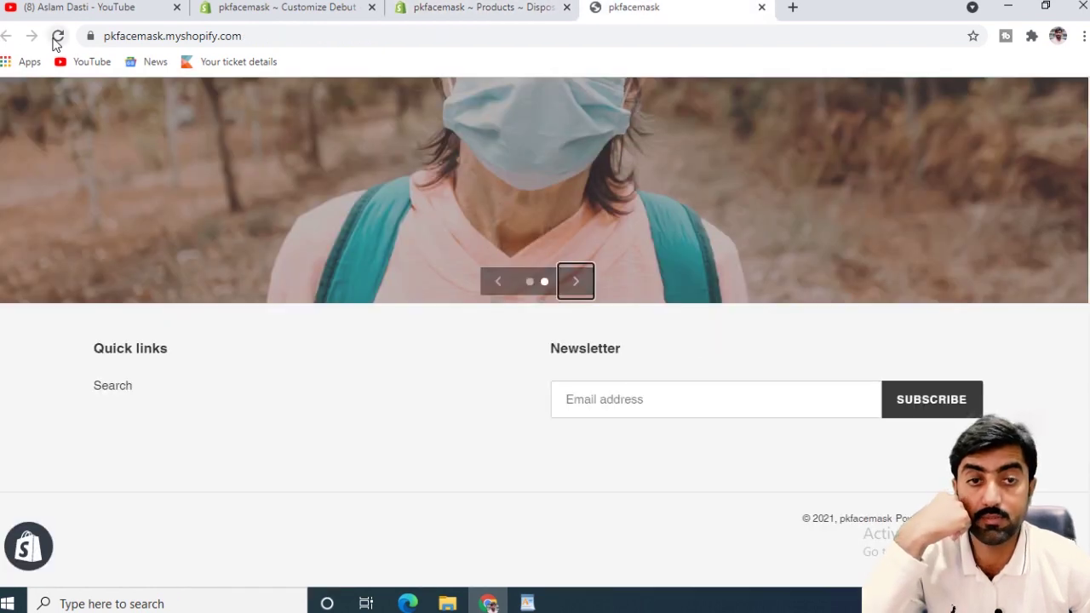
# Reload the live storefront, open the face mask from the Product page, and examine its image, price, color option and description.
pyautogui.click(58, 38)
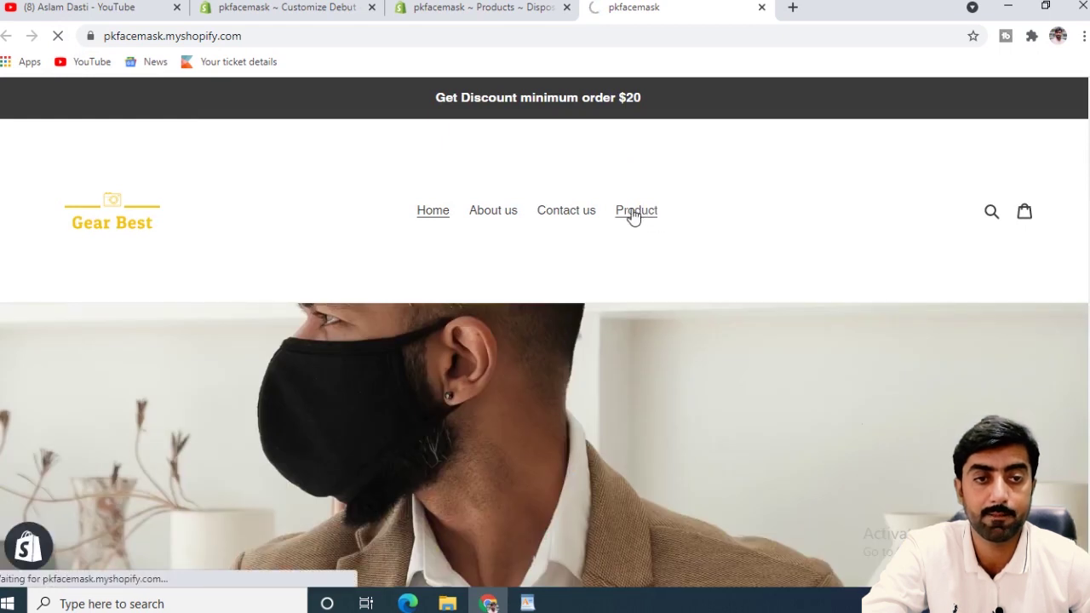
pyautogui.click(633, 213)
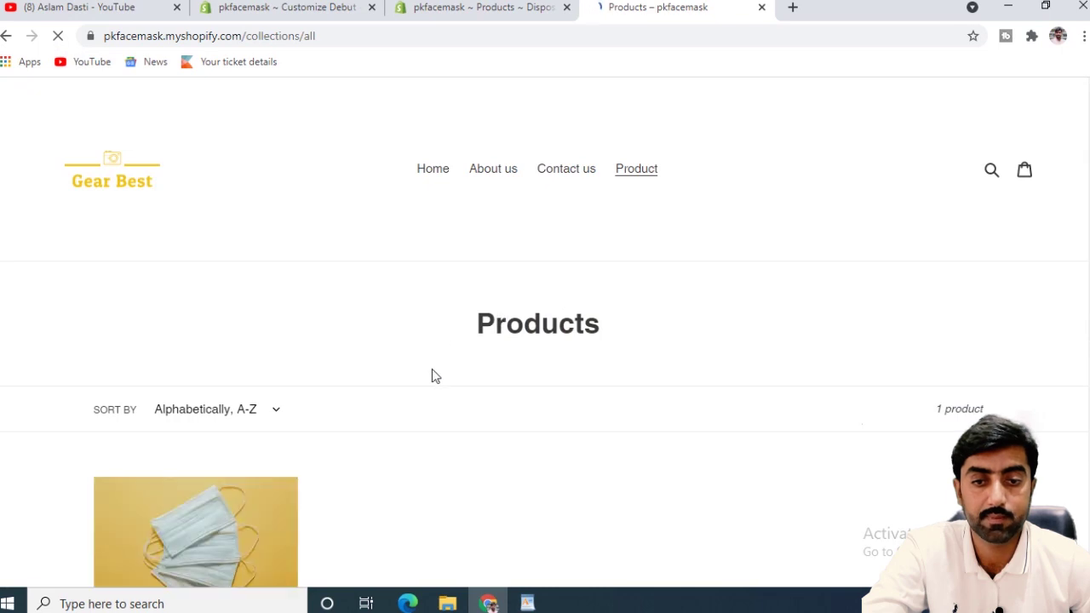
pyautogui.scroll(-3, 429, 362)
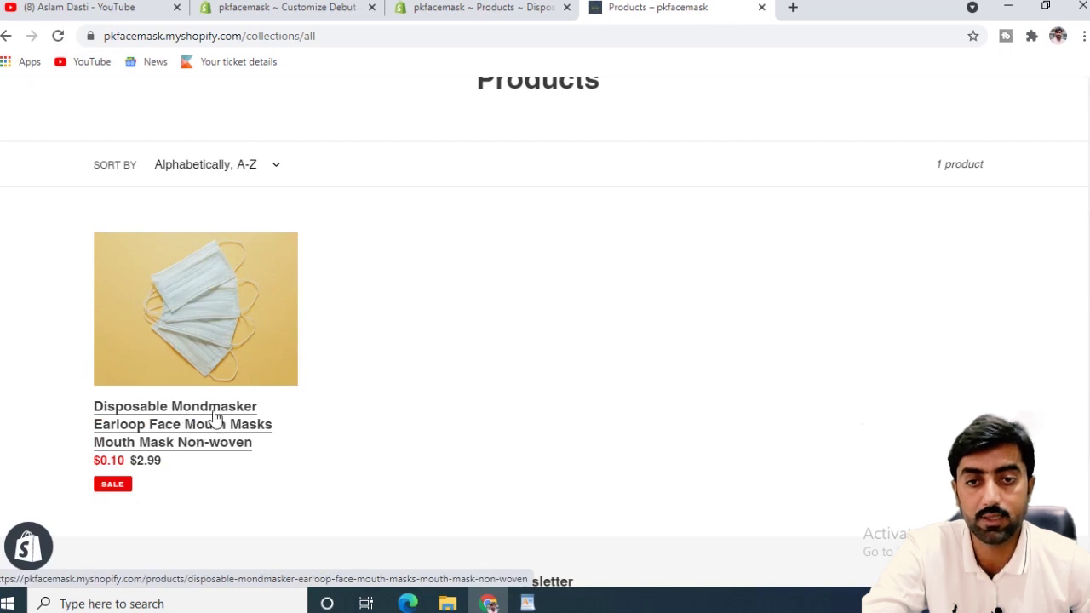
pyautogui.click(184, 428)
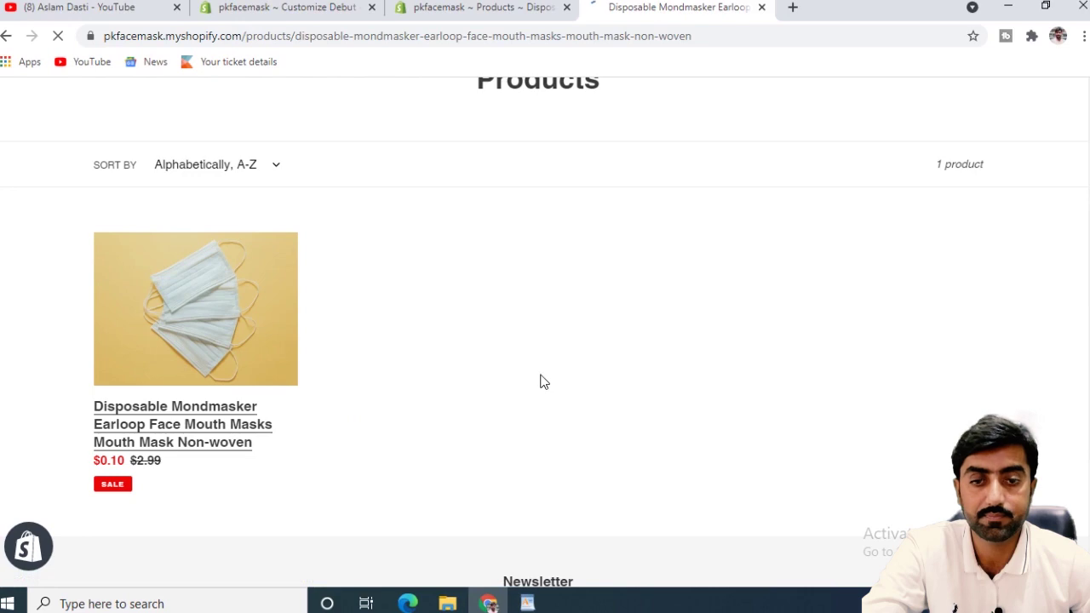
pyautogui.scroll(-3, 778, 349)
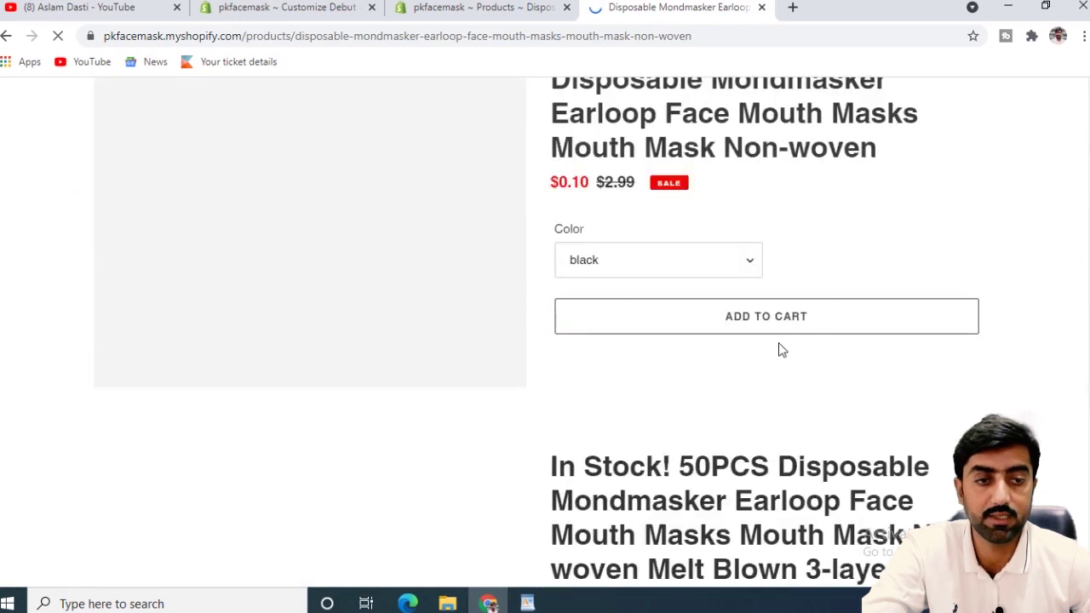
pyautogui.scroll(2, 759, 323)
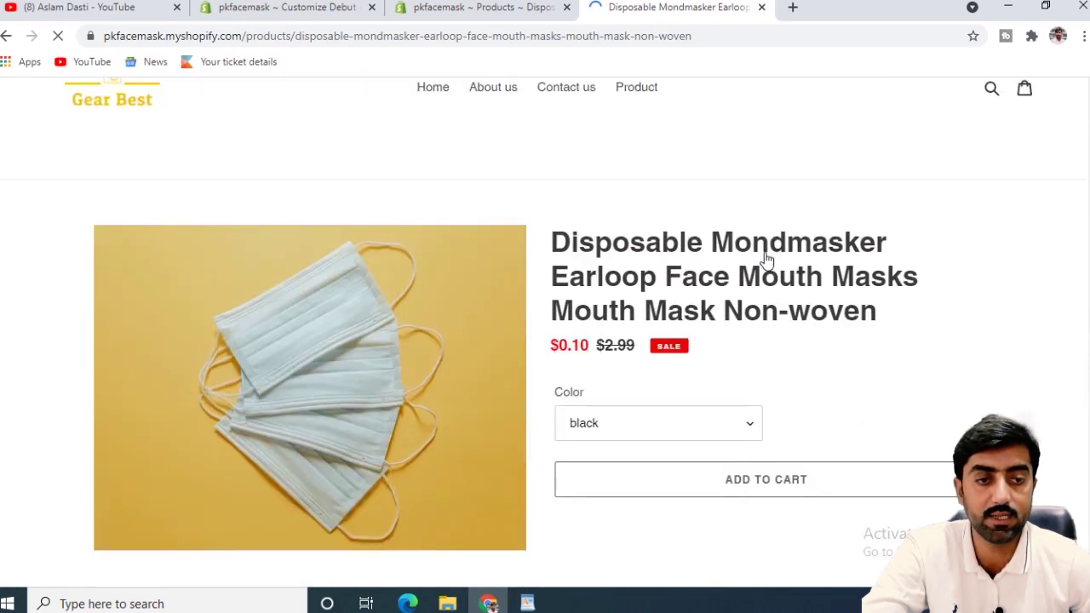
pyautogui.scroll(-2, 761, 484)
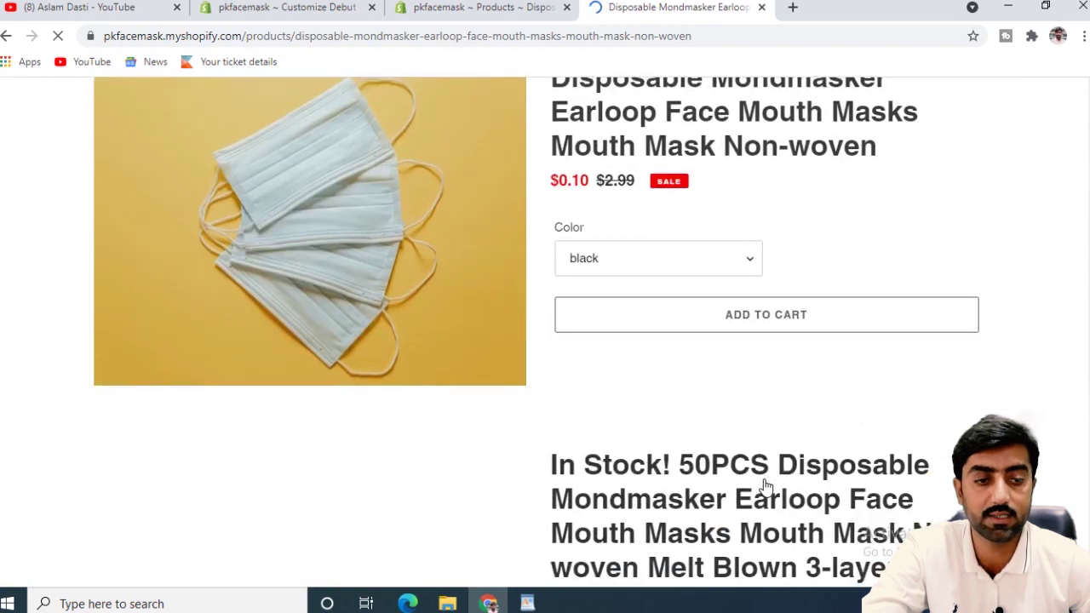
pyautogui.scroll(-5, 763, 483)
pyautogui.scroll(4, 761, 484)
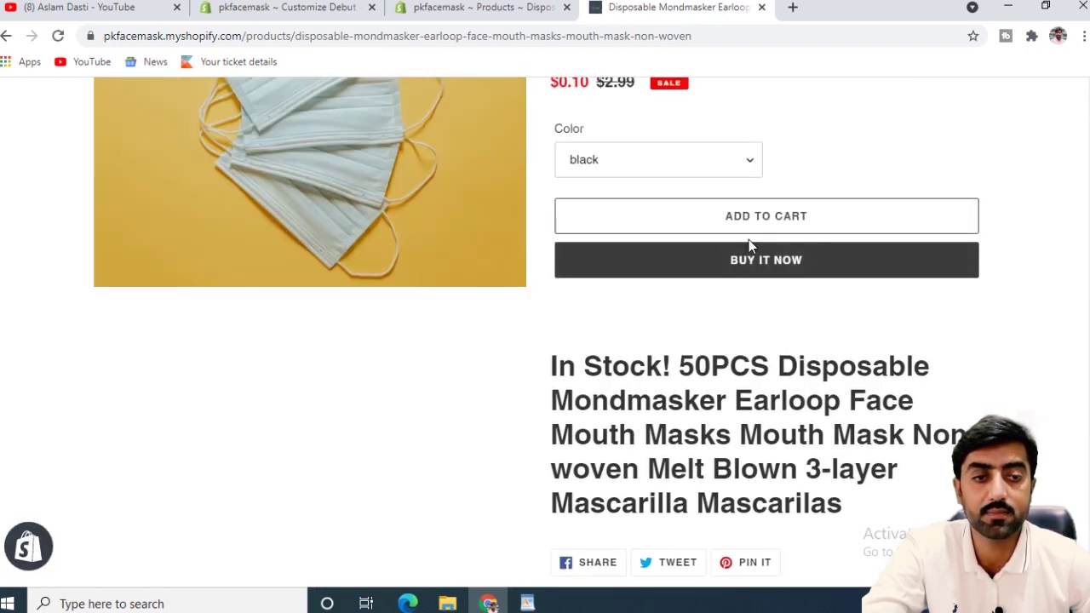
# Try to buy the face mask directly through checkout, and return to its product page.
pyautogui.click(749, 262)
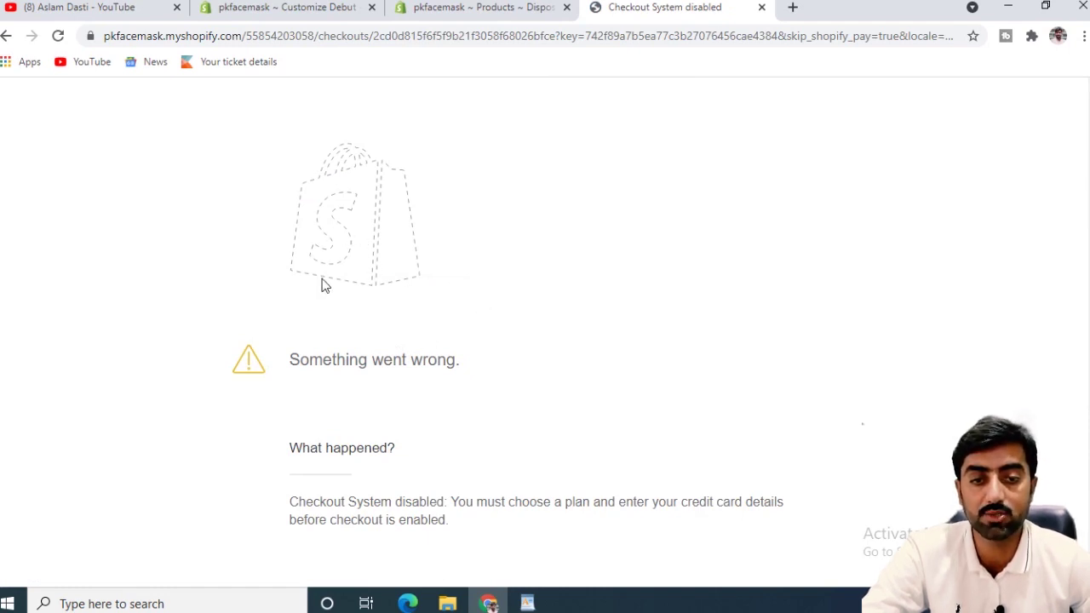
pyautogui.click(6, 38)
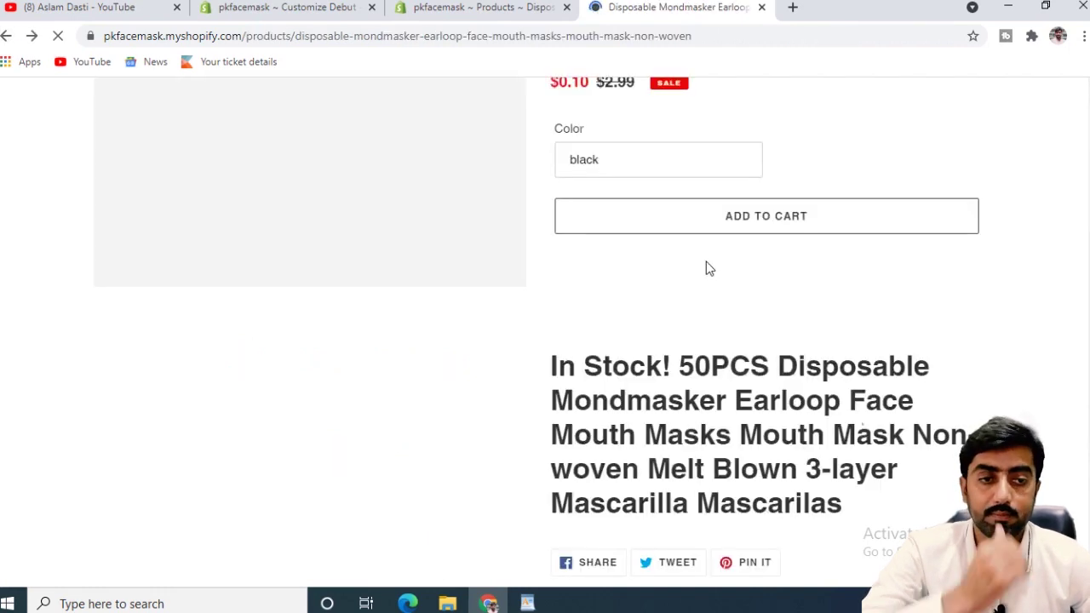
# Add the black face mask to the cart and review the shopping cart page.
pyautogui.scroll(-3, 809, 344)
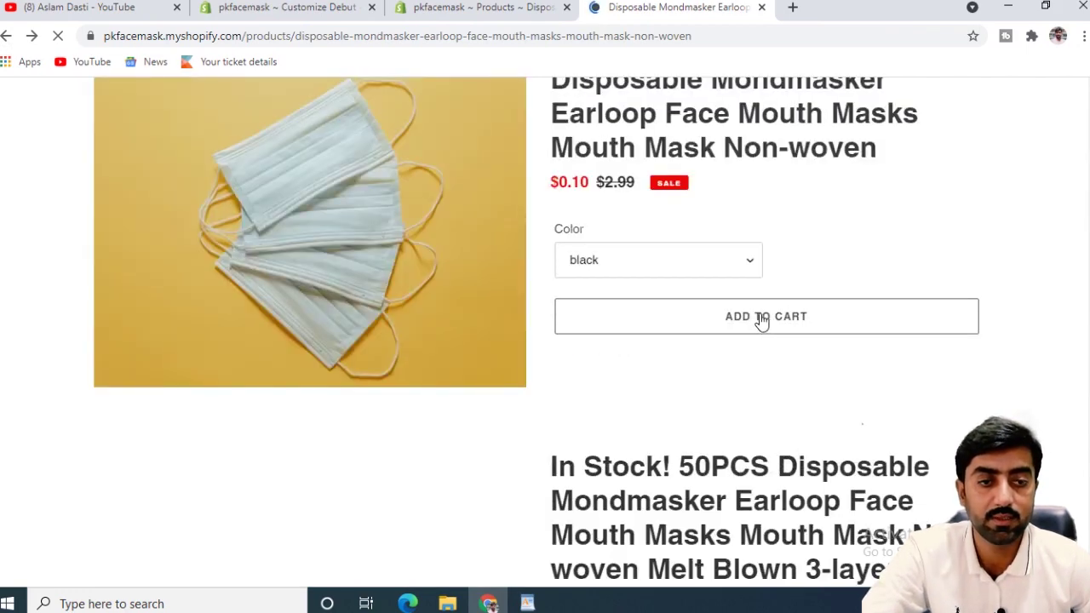
pyautogui.click(760, 320)
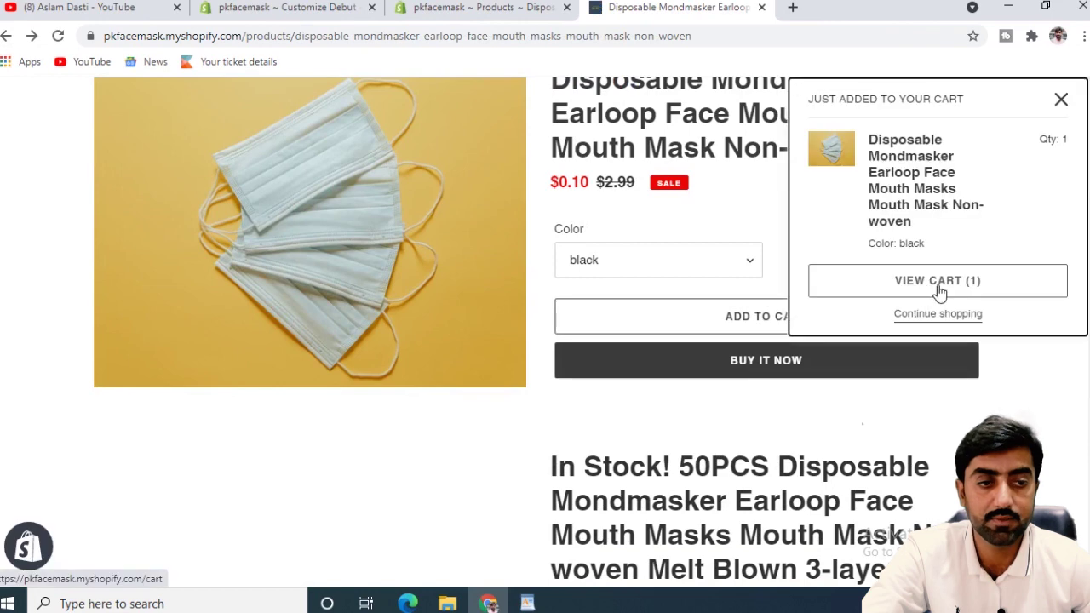
pyautogui.click(905, 287)
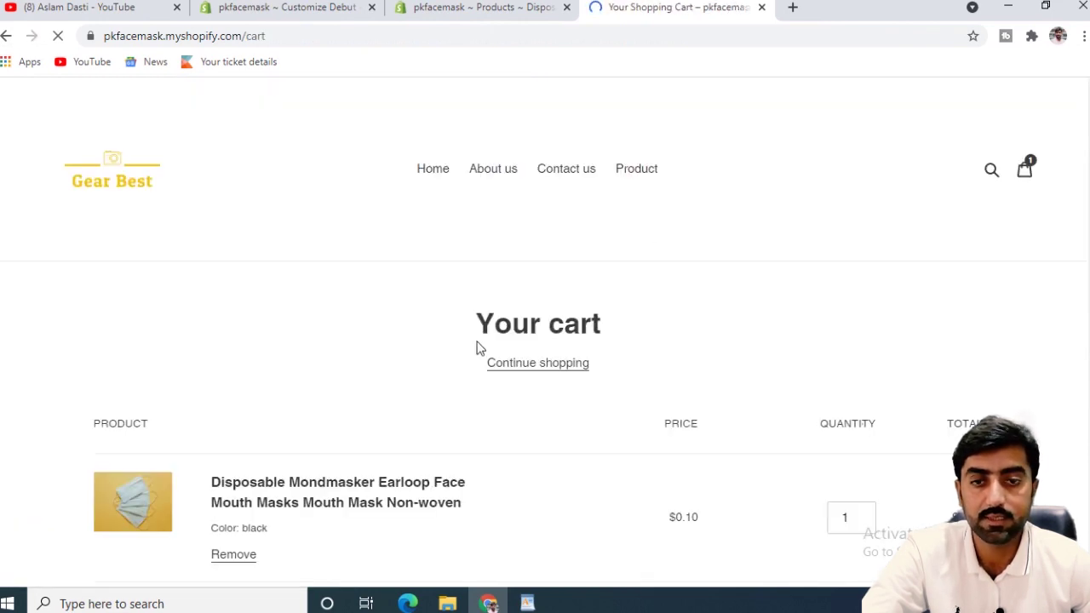
pyautogui.scroll(-3, 451, 334)
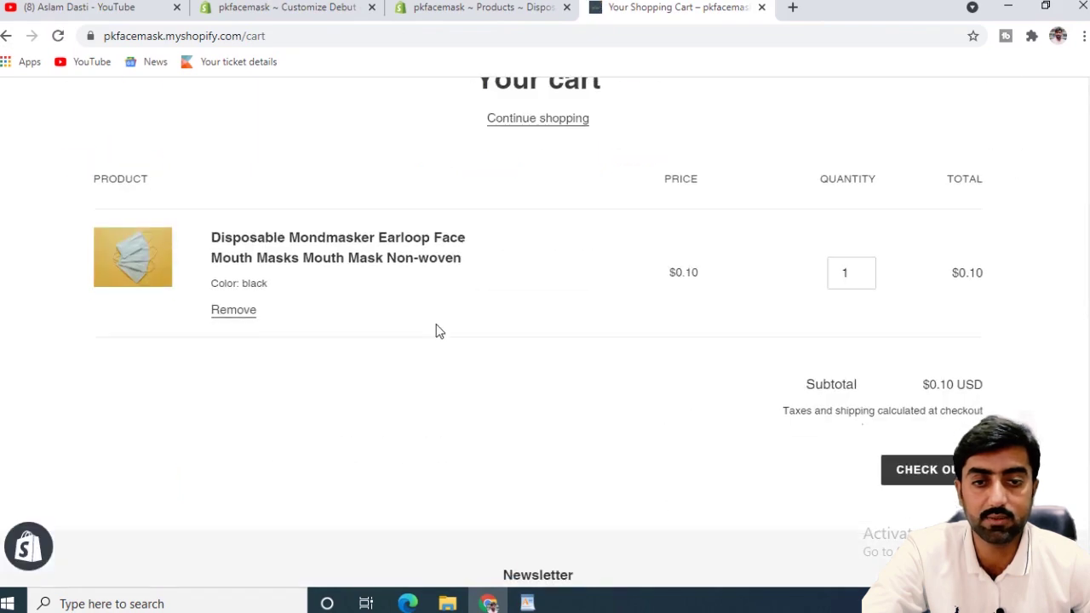
pyautogui.scroll(-3, 545, 284)
pyautogui.scroll(4, 664, 332)
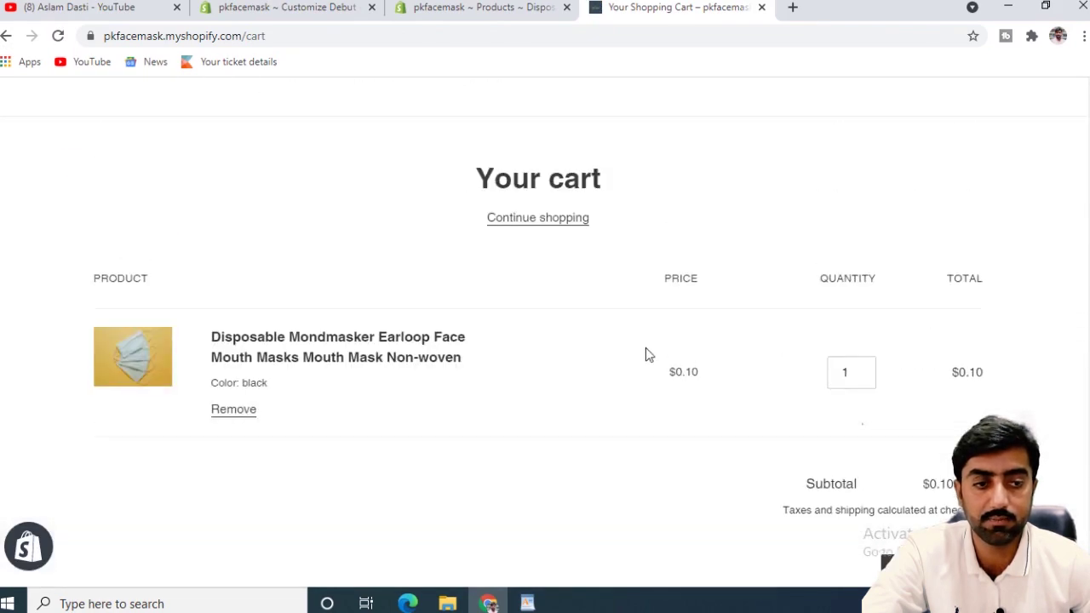
pyautogui.scroll(-3, 644, 360)
pyautogui.scroll(5, 460, 341)
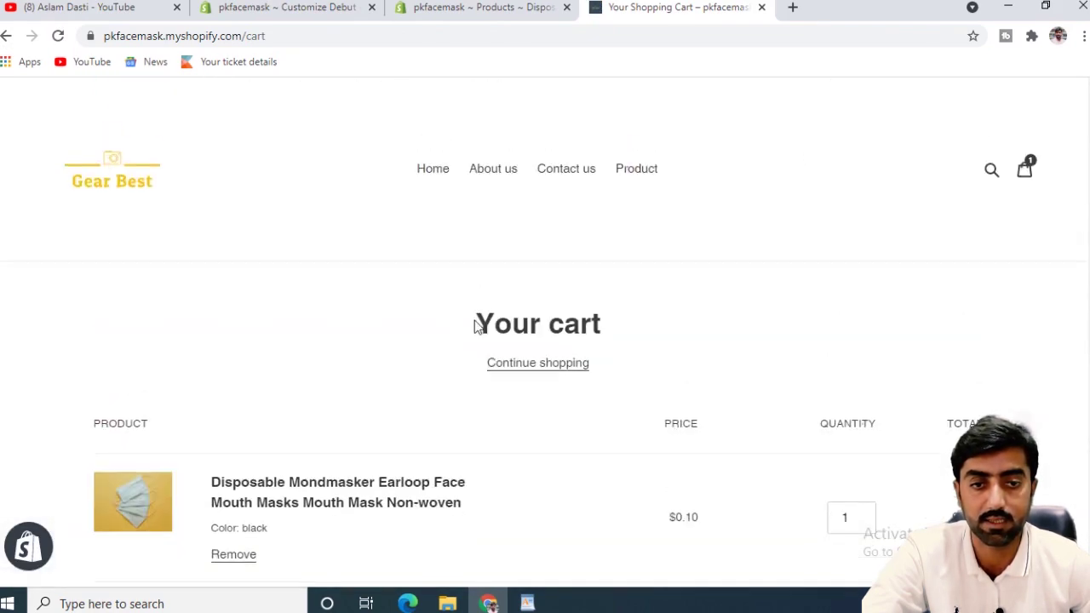
# Review the shopping cart page, and examine the theme's Checkout settings from the banner and logo to the colors.
pyautogui.scroll(-2, 403, 433)
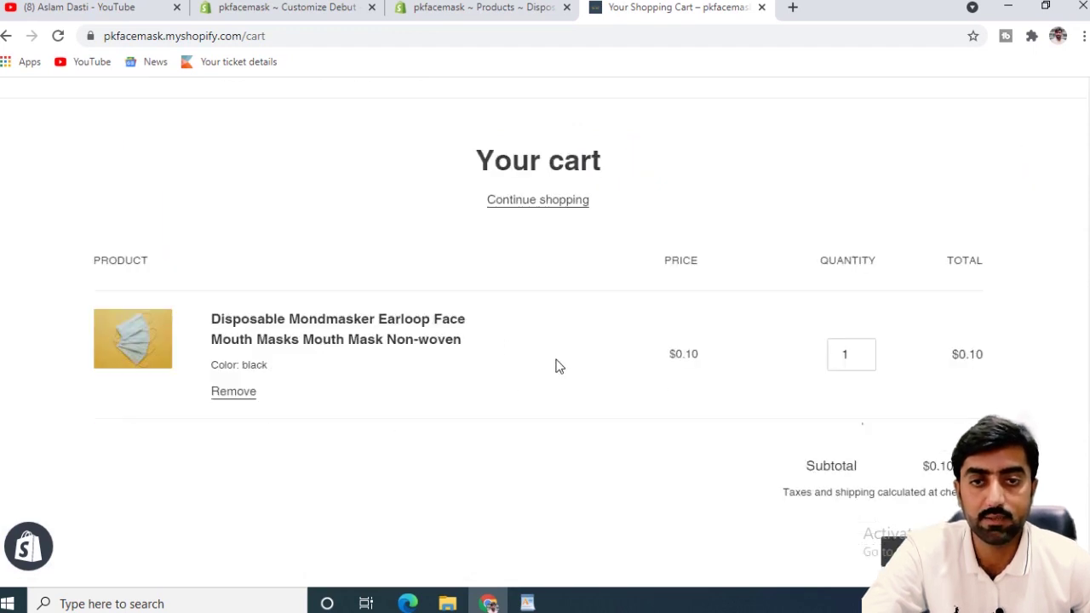
pyautogui.scroll(2, 557, 366)
pyautogui.click(299, 8)
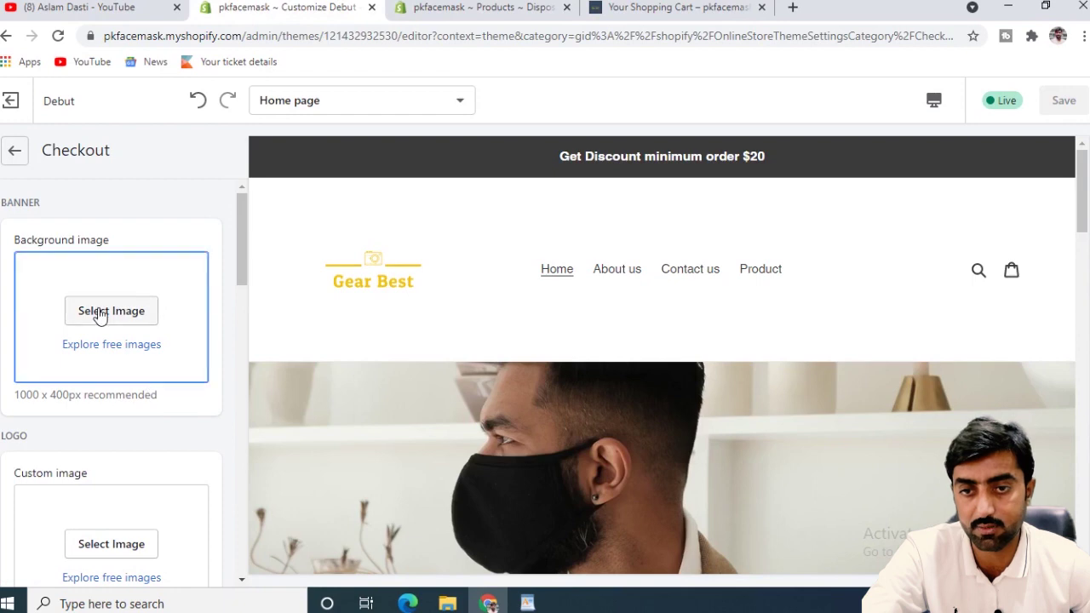
pyautogui.scroll(-2, 121, 347)
pyautogui.scroll(-5, 138, 366)
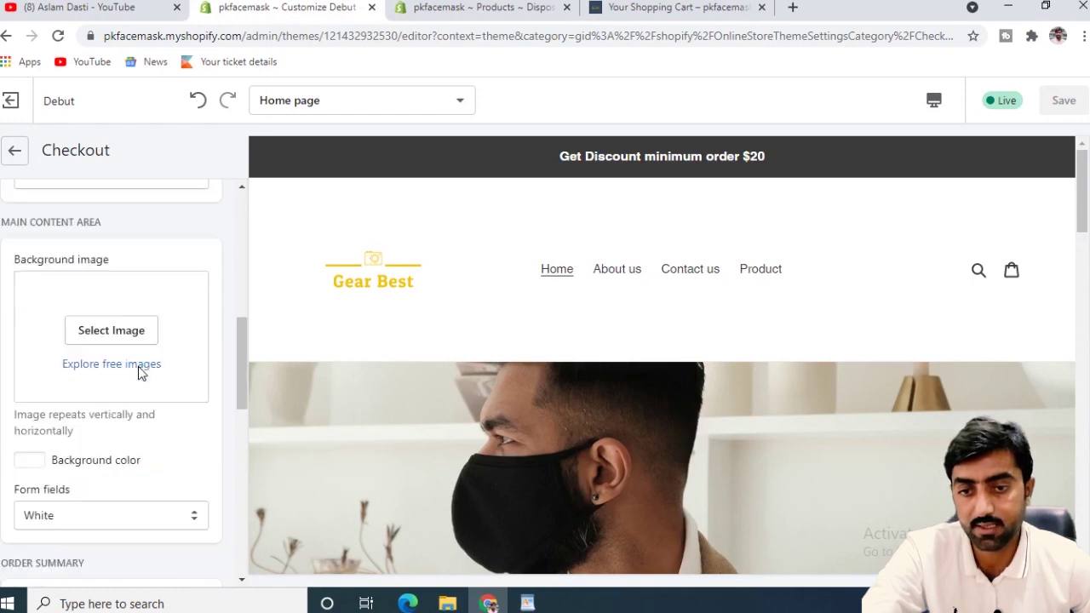
pyautogui.scroll(-5, 127, 234)
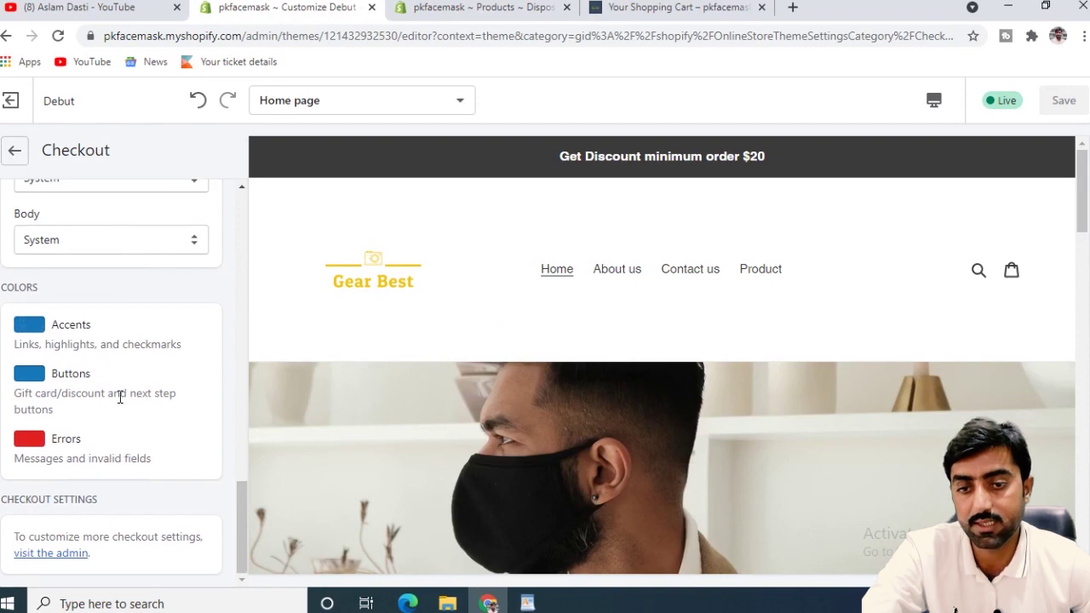
pyautogui.scroll(10, 119, 397)
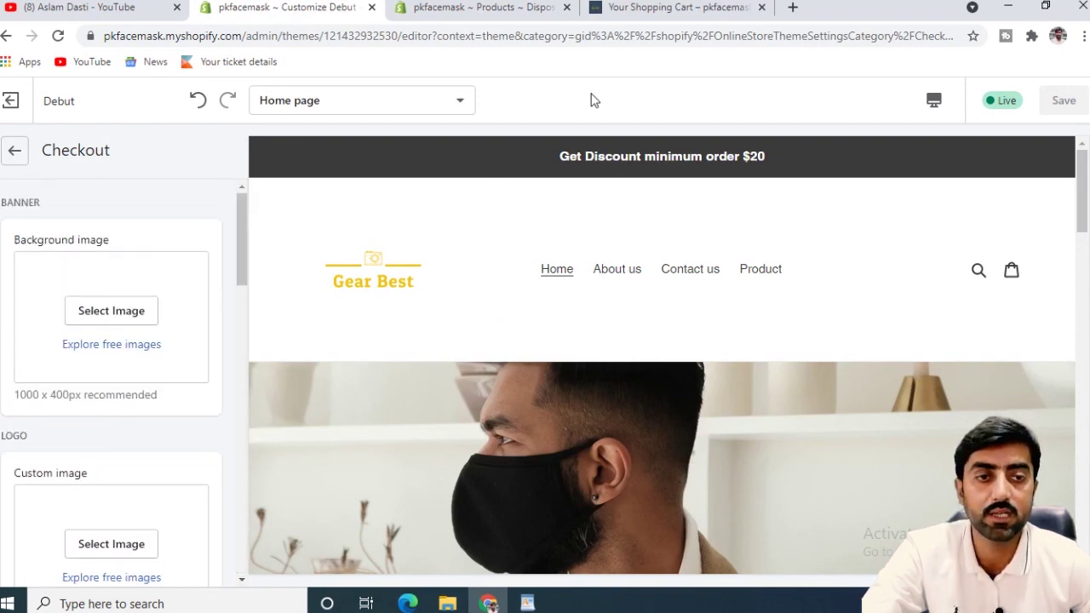
pyautogui.click(686, 10)
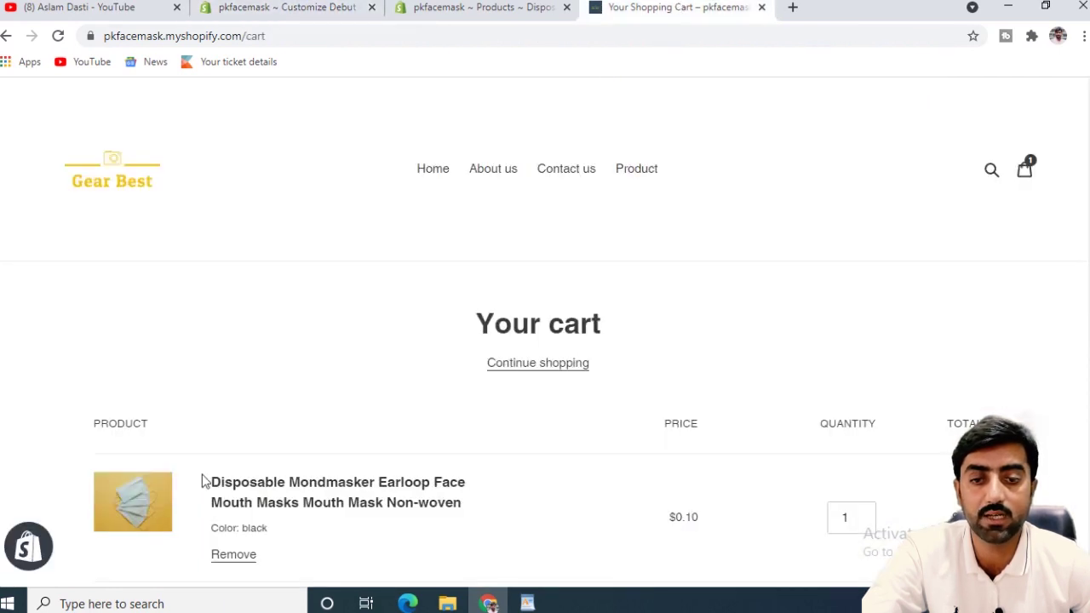
pyautogui.click(294, 7)
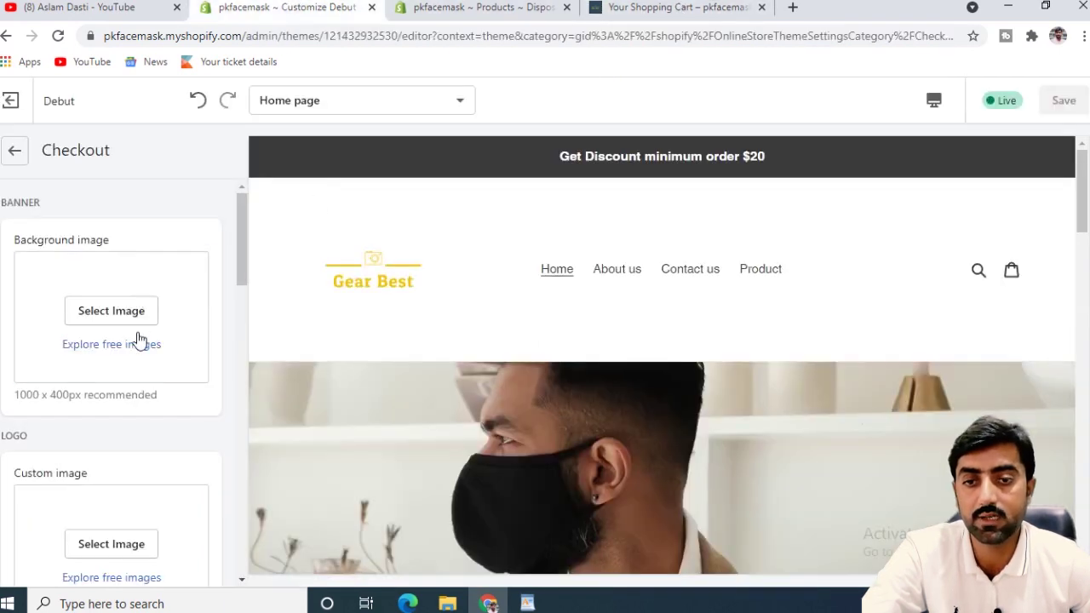
pyautogui.scroll(-2, 132, 430)
pyautogui.scroll(2, 85, 340)
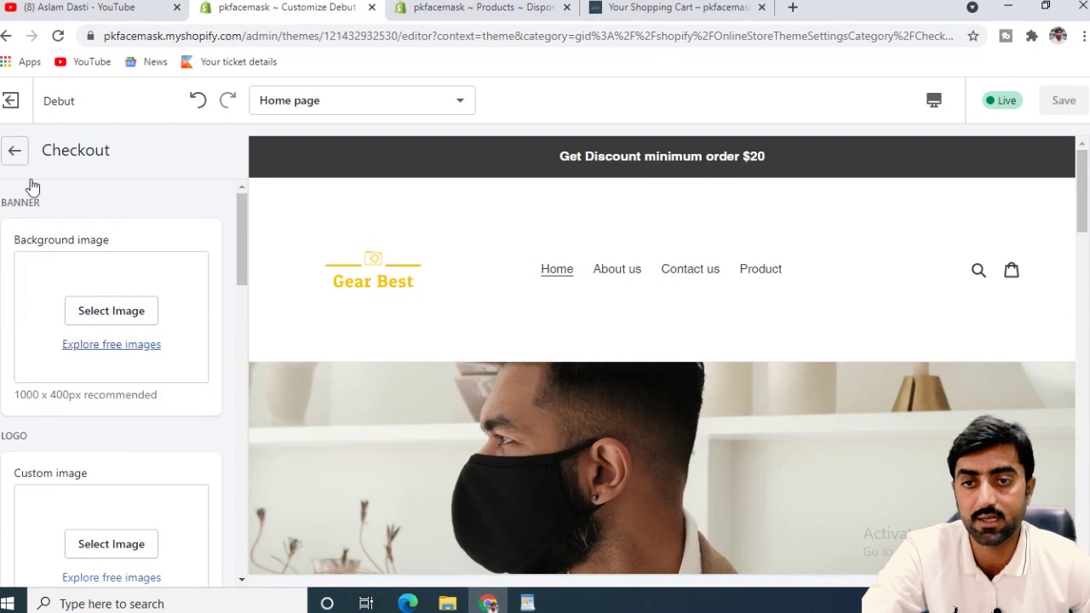
# Look at the available theme styles in the theme settings without changing the style, and return to the Home page template.
pyautogui.click(15, 153)
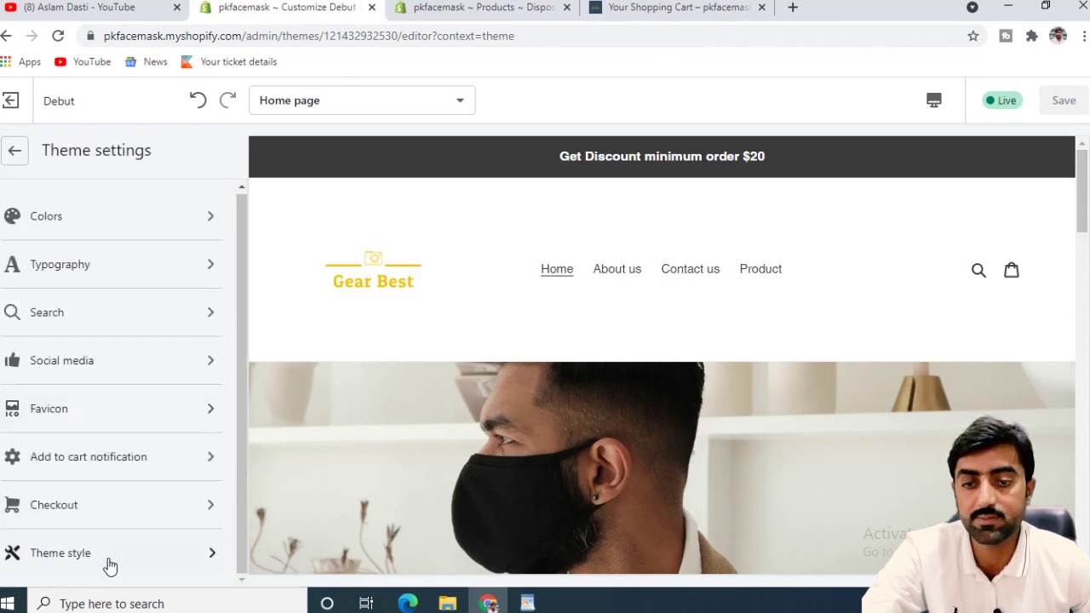
pyautogui.click(173, 556)
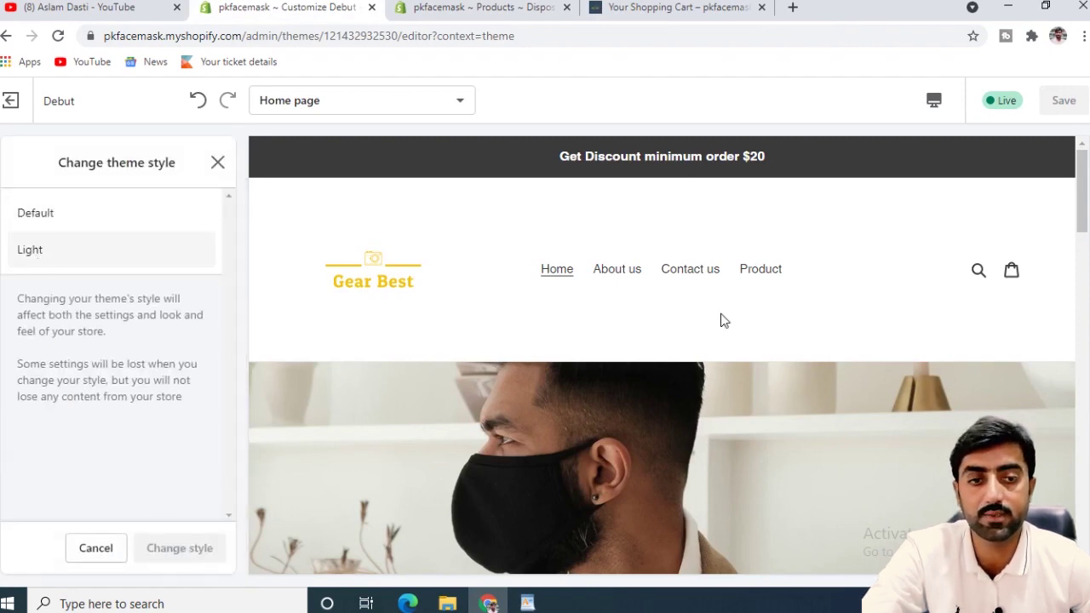
pyautogui.click(218, 162)
pyautogui.click(19, 151)
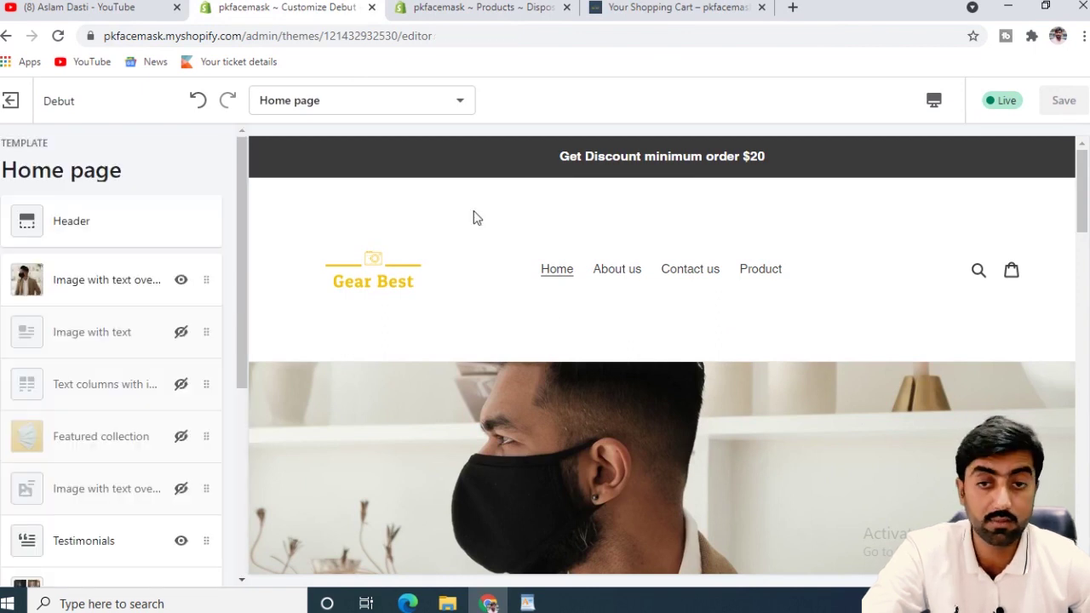
# Open the domain settings from the store admin's home page, and examine the primary domain and its change dialog without saving.
pyautogui.click(498, 14)
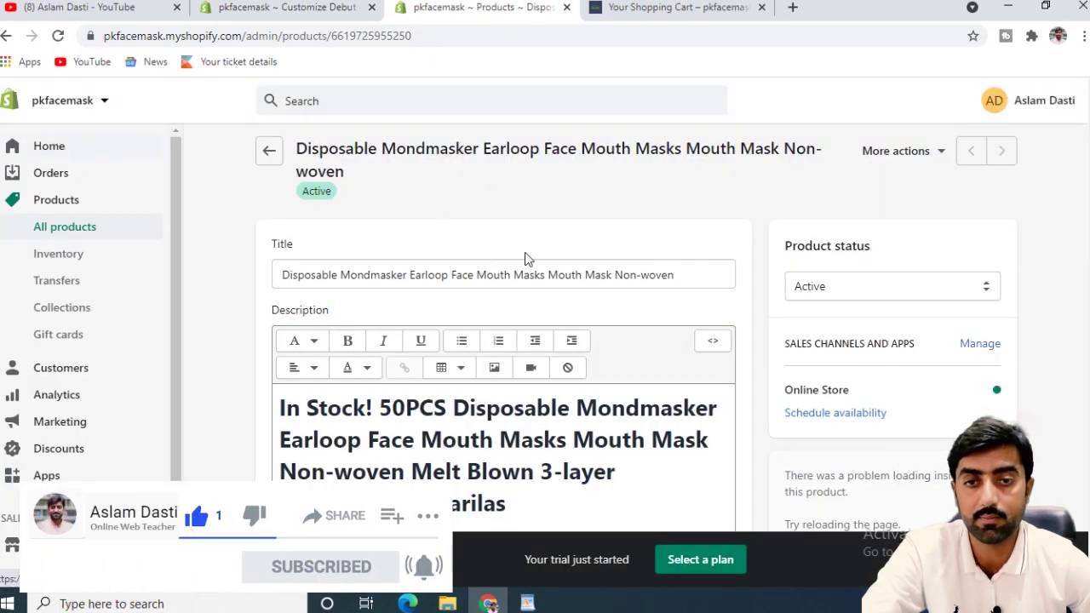
pyautogui.click(49, 146)
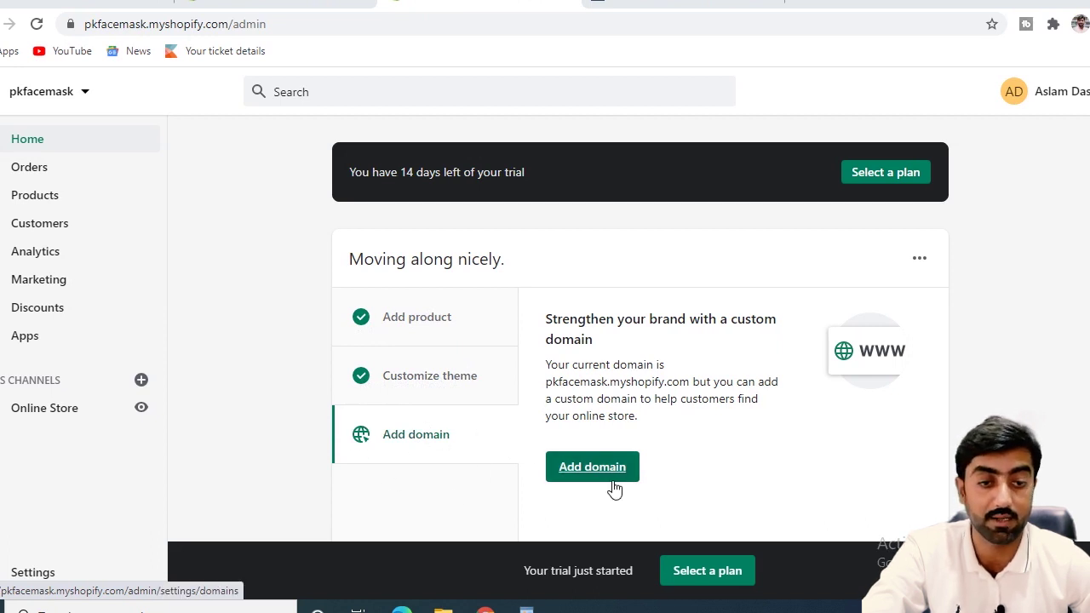
pyautogui.click(584, 475)
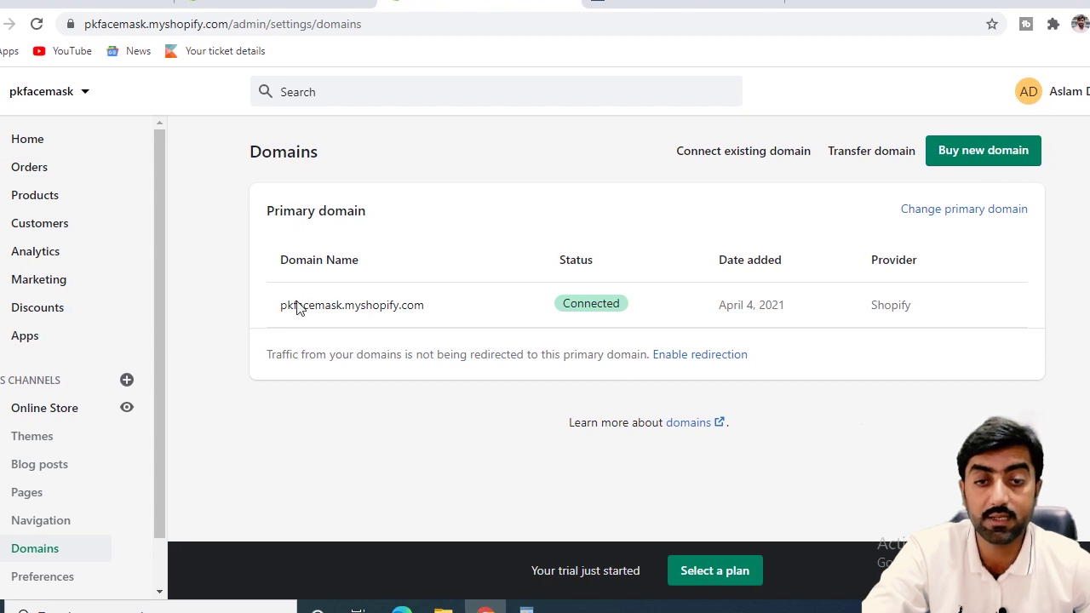
pyautogui.moveTo(281, 307); pyautogui.dragTo(420, 305)
pyautogui.click(434, 317)
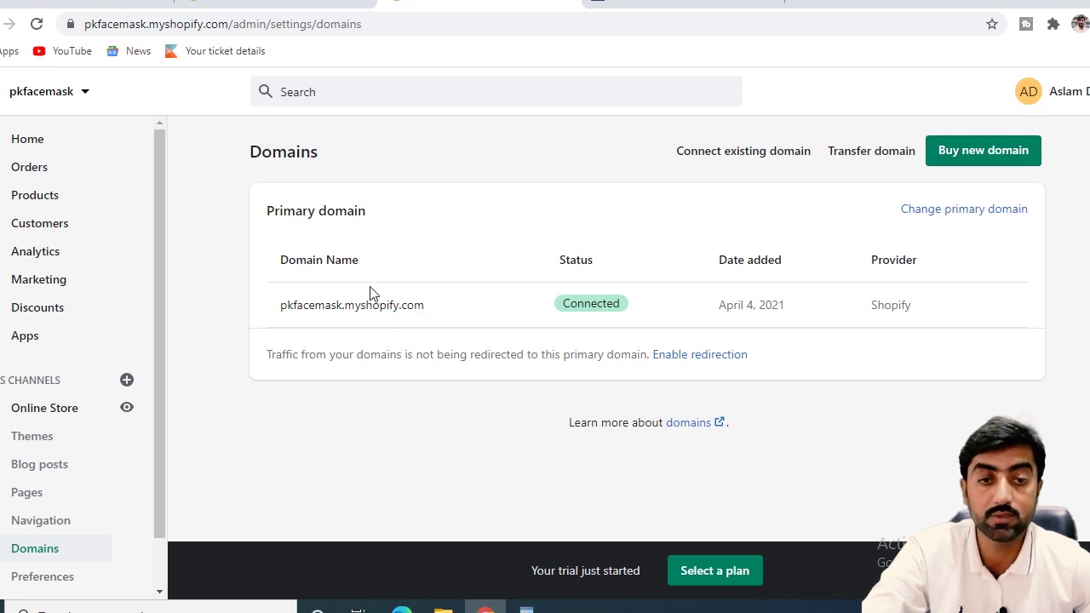
pyautogui.click(984, 213)
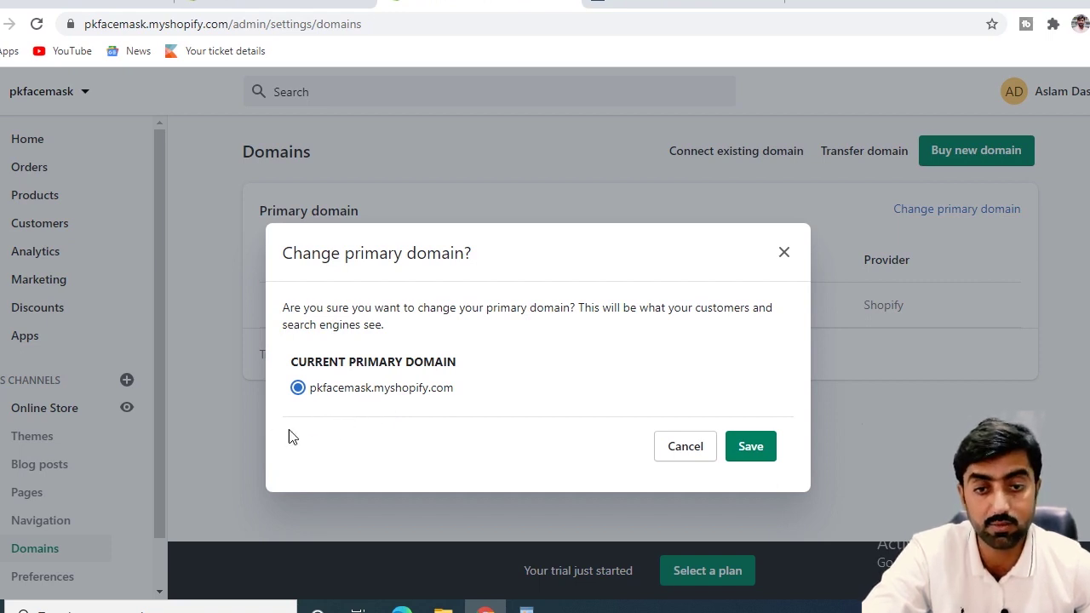
pyautogui.click(696, 459)
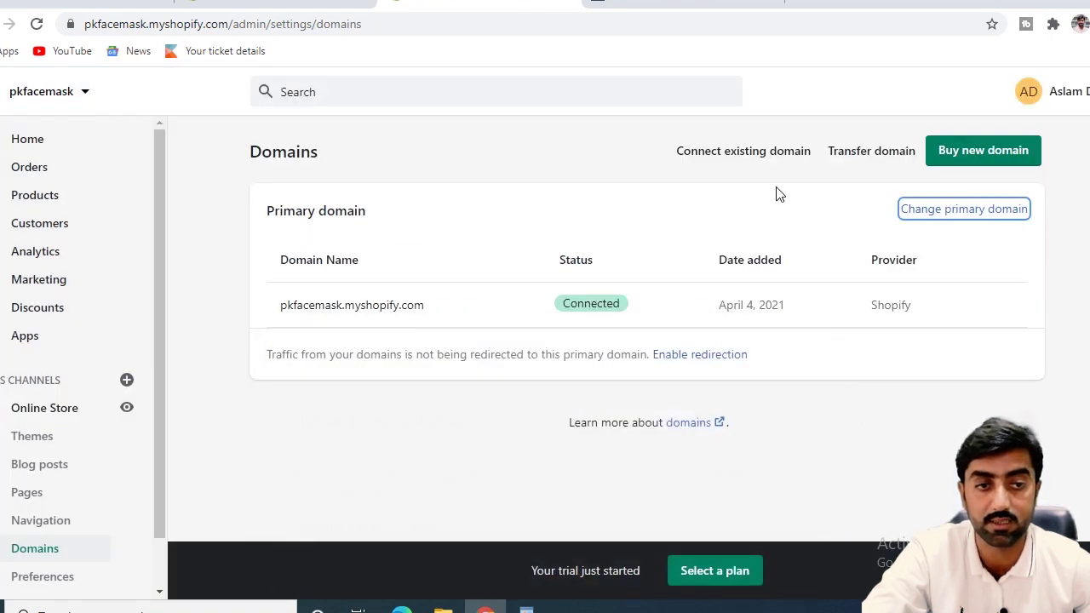
# Open the form for connecting an existing domain, and open the GoDaddy and Namecheap registrar websites in separate browser tabs.
pyautogui.click(745, 160)
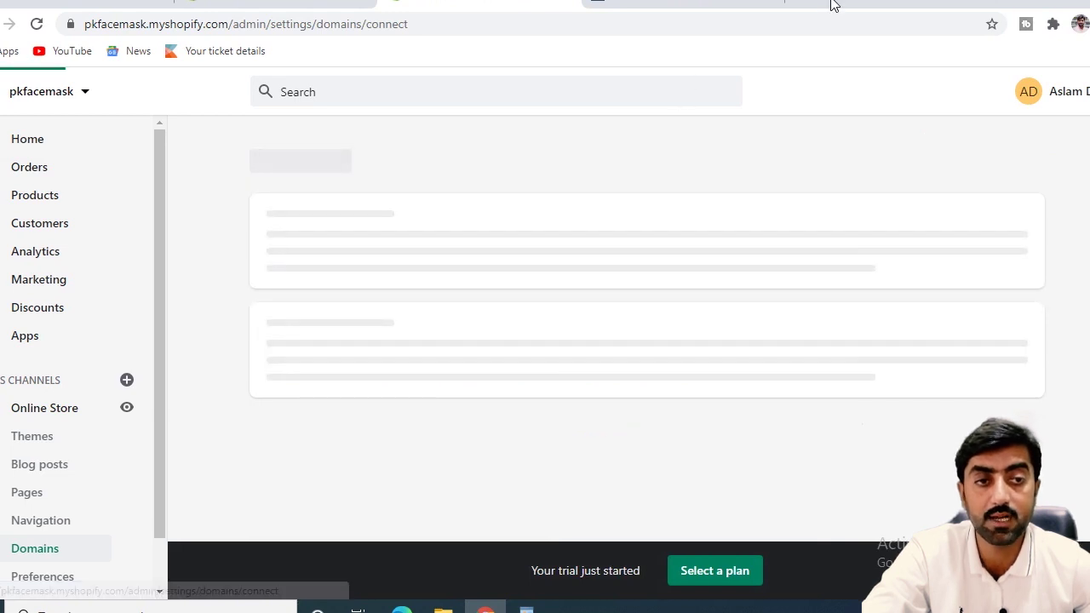
pyautogui.click(800, 2)
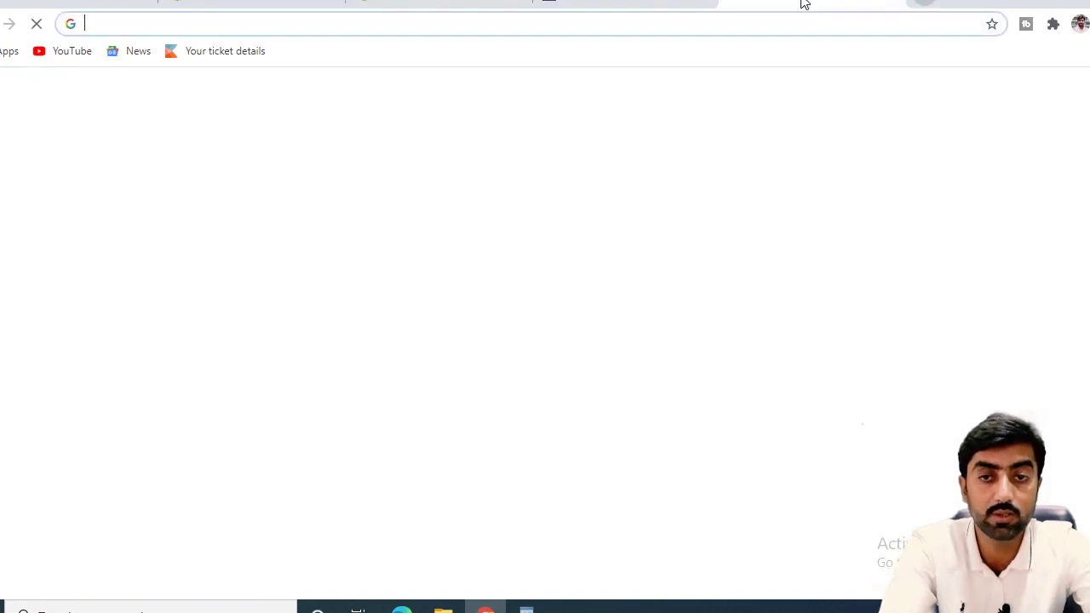
pyautogui.write('godaddy')
pyautogui.press('Return')
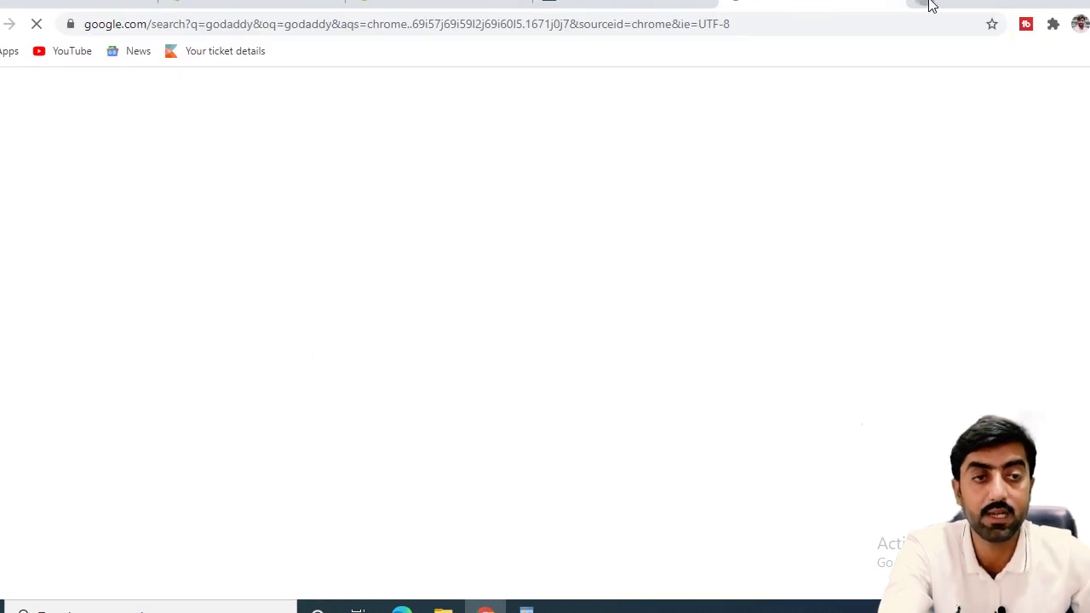
pyautogui.hotkey('ctrl', 't')
pyautogui.write('nam')
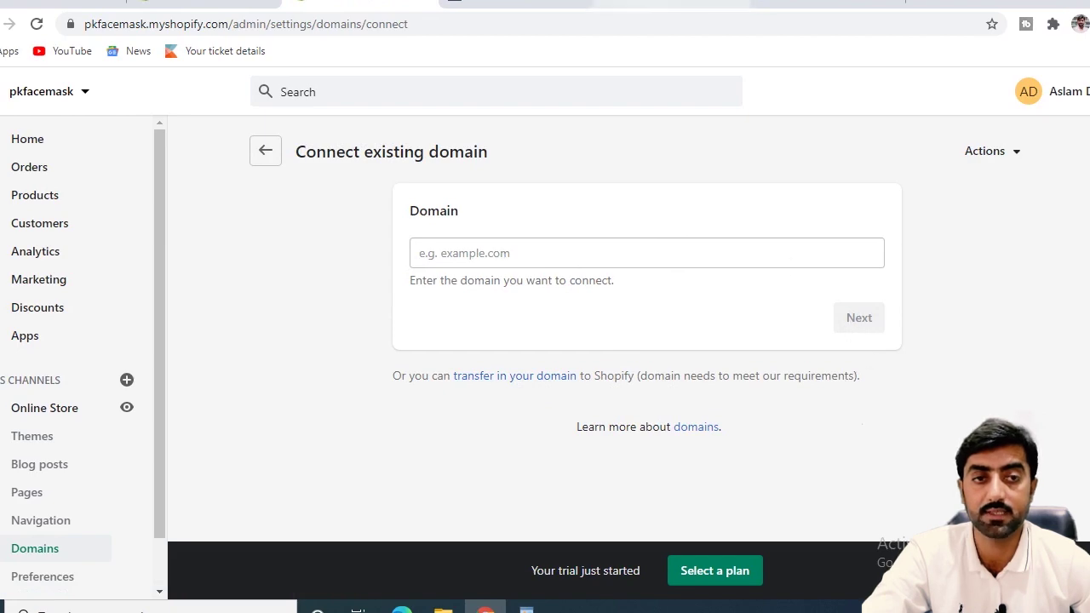
pyautogui.click(690, 3)
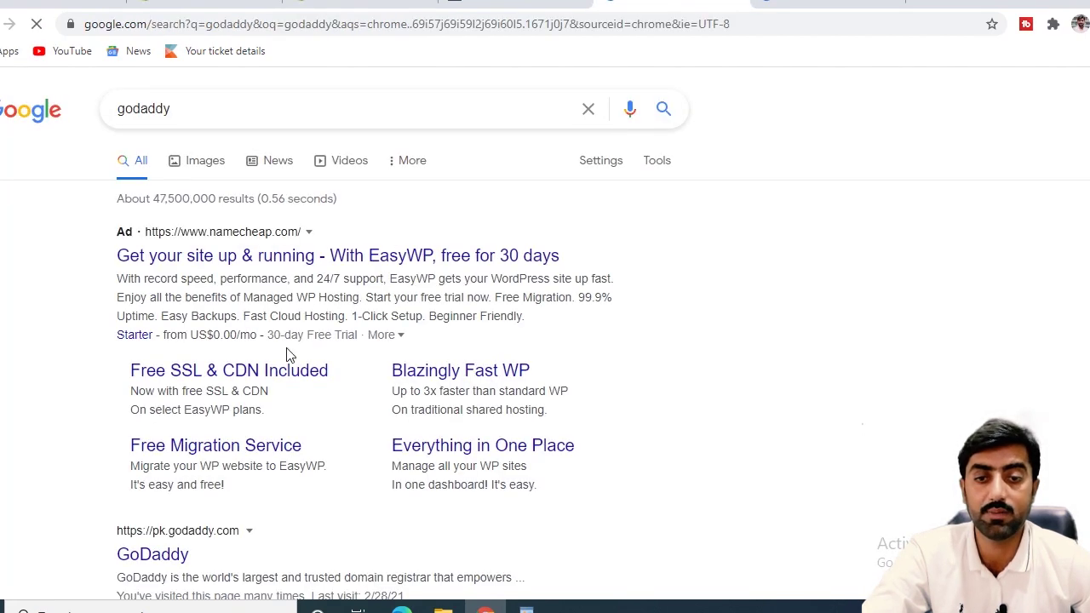
pyautogui.scroll(-1, 287, 445)
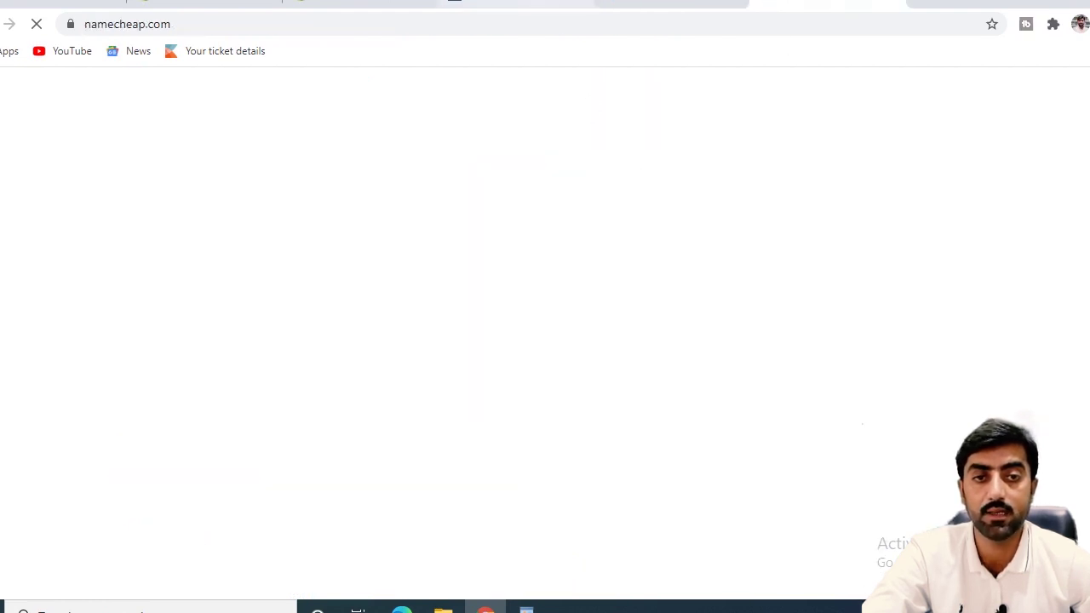
# Return to the store admin's Apps page and open the Shopify App Store with the existing account.
pyautogui.click(367, 5)
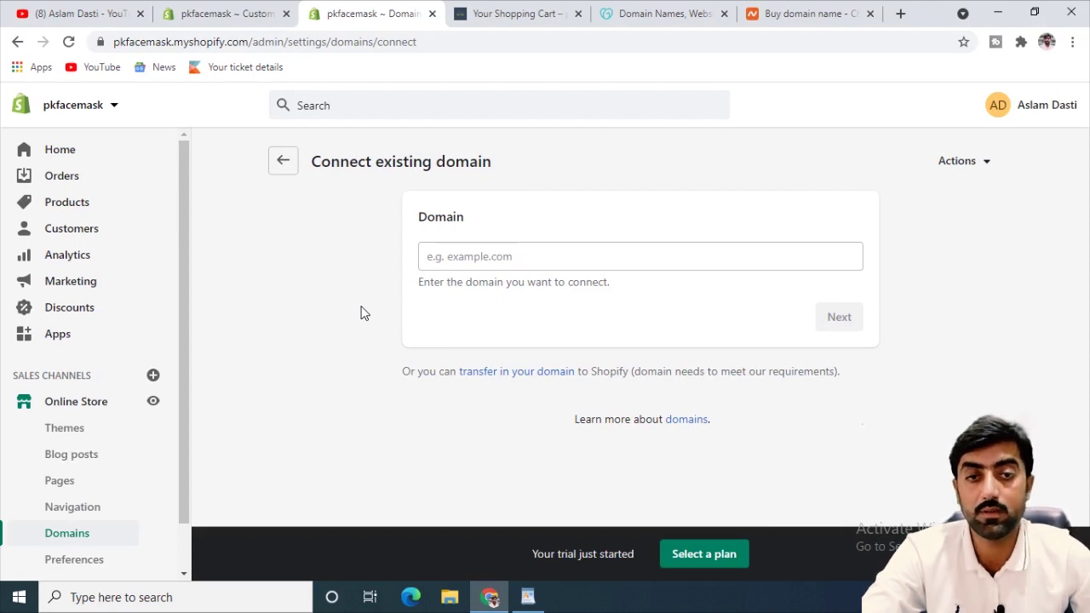
pyautogui.click(55, 341)
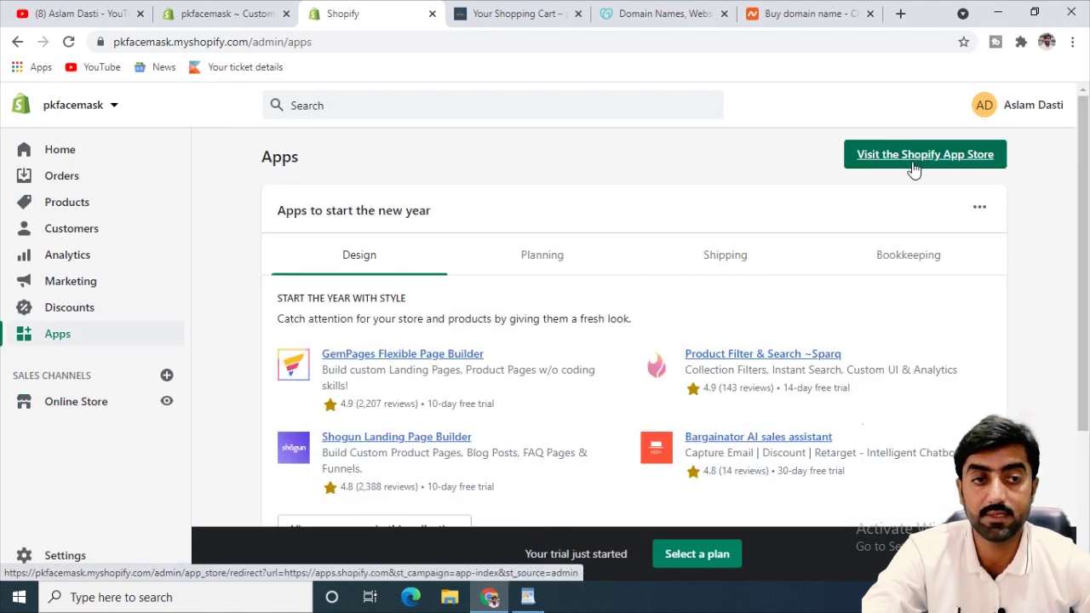
pyautogui.click(921, 165)
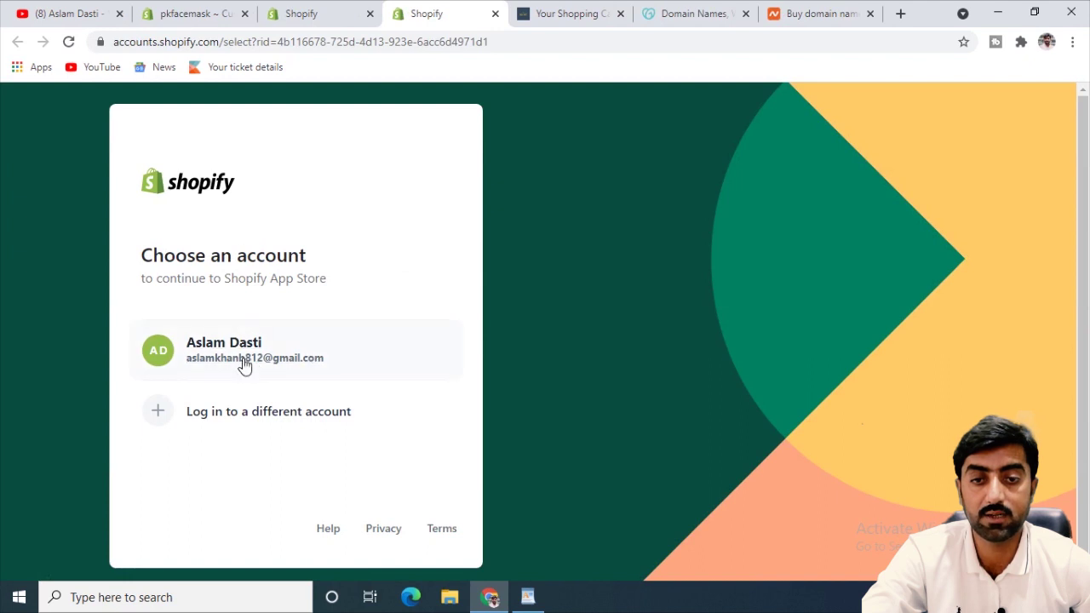
pyautogui.click(226, 358)
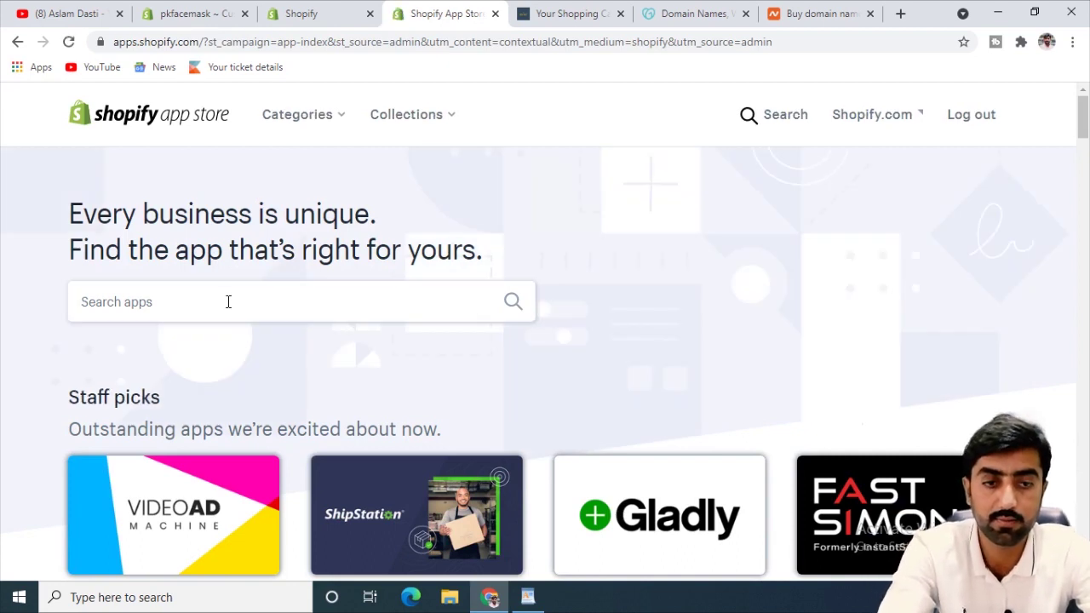
# Search the app store for "obrelo" and open the Oberlo - Dropshipping App page.
pyautogui.click(228, 301)
pyautogui.write('ober')
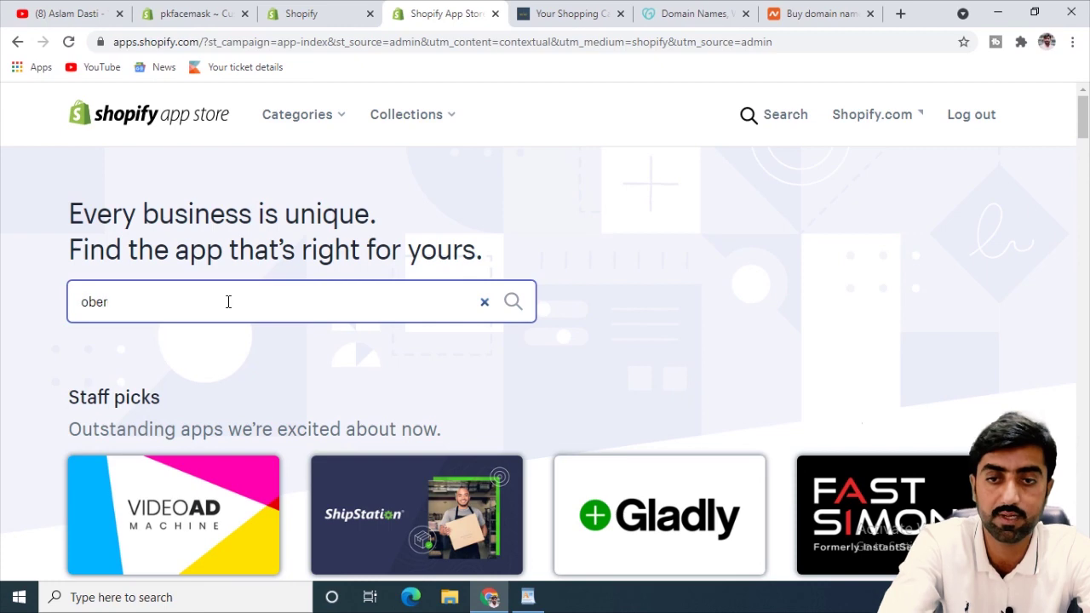
pyautogui.write('lo')
pyautogui.press('BackSpace')
pyautogui.press('BackSpace')
pyautogui.press('BackSpace')
pyautogui.press('BackSpace')
pyautogui.write('relo')
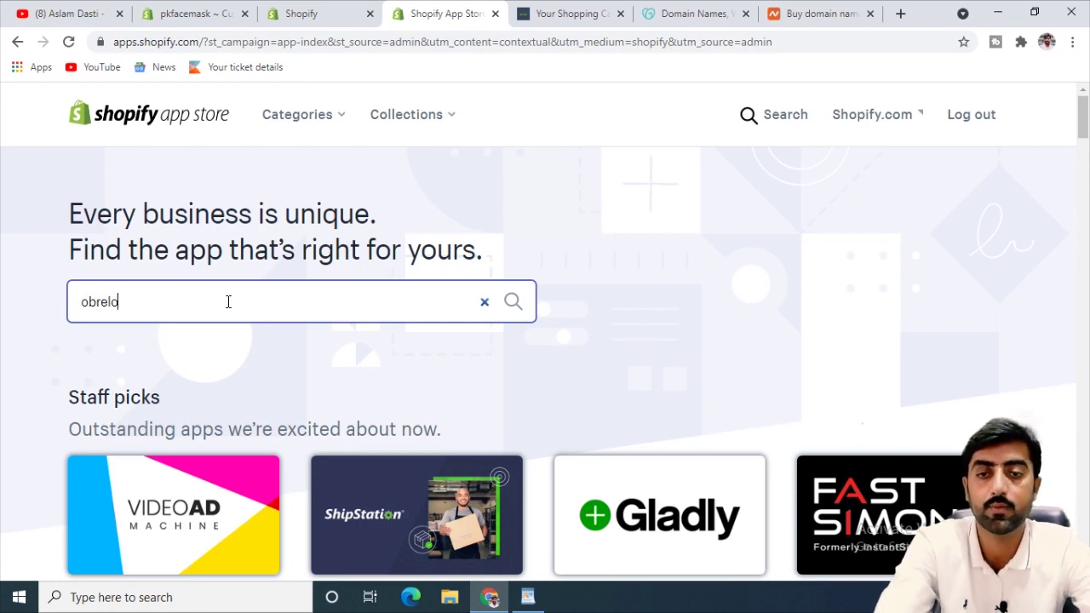
pyautogui.press('Return')
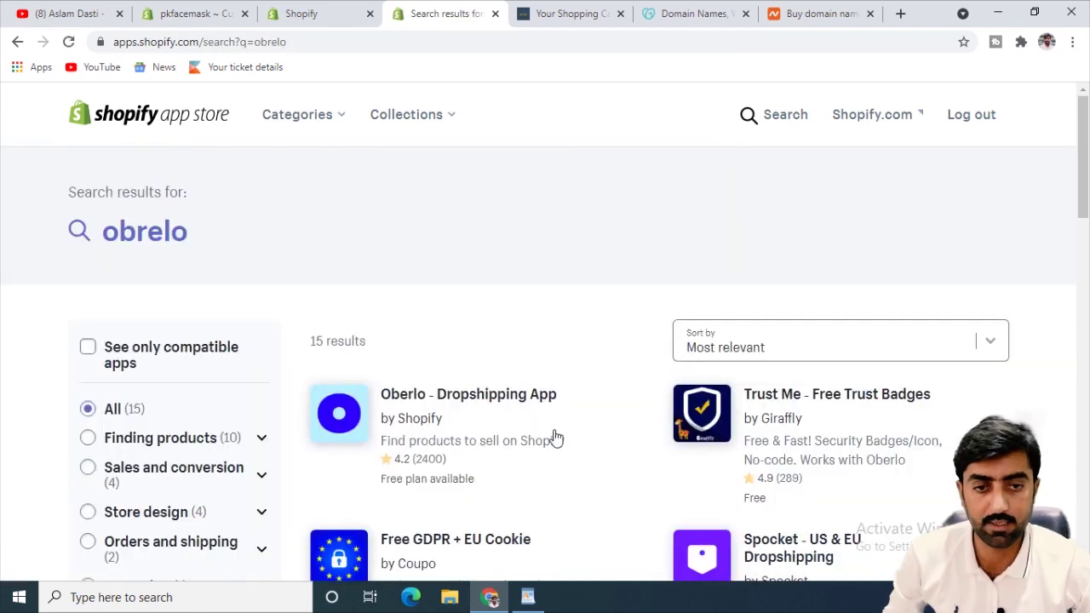
pyautogui.click(493, 405)
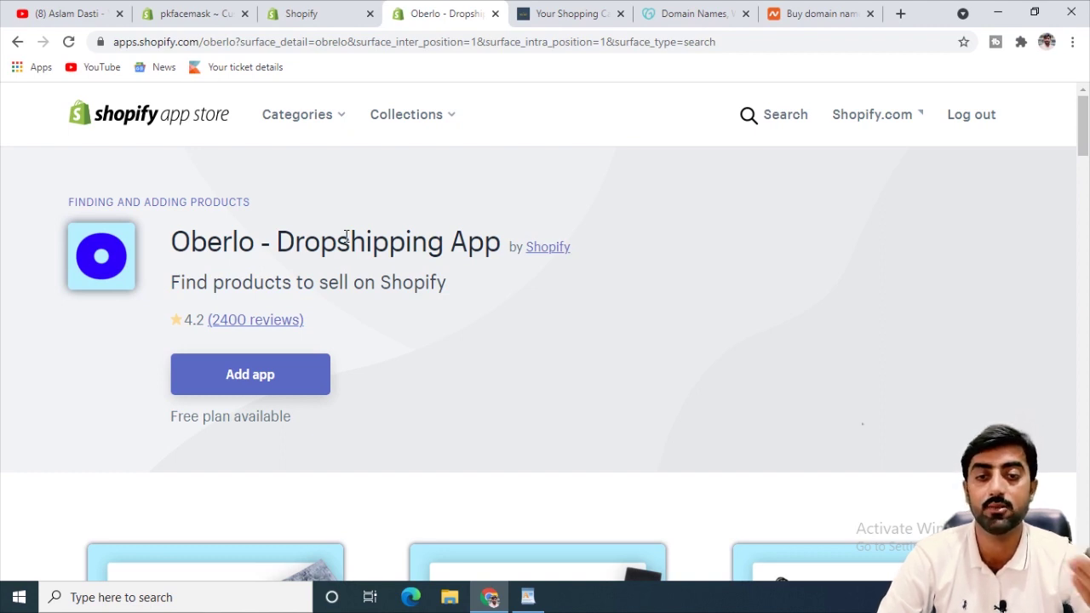
# Add the Oberlo - Dropshipping App to the pkfacemask store, reviewing its requested permissions before installing it.
pyautogui.scroll(-3, 471, 338)
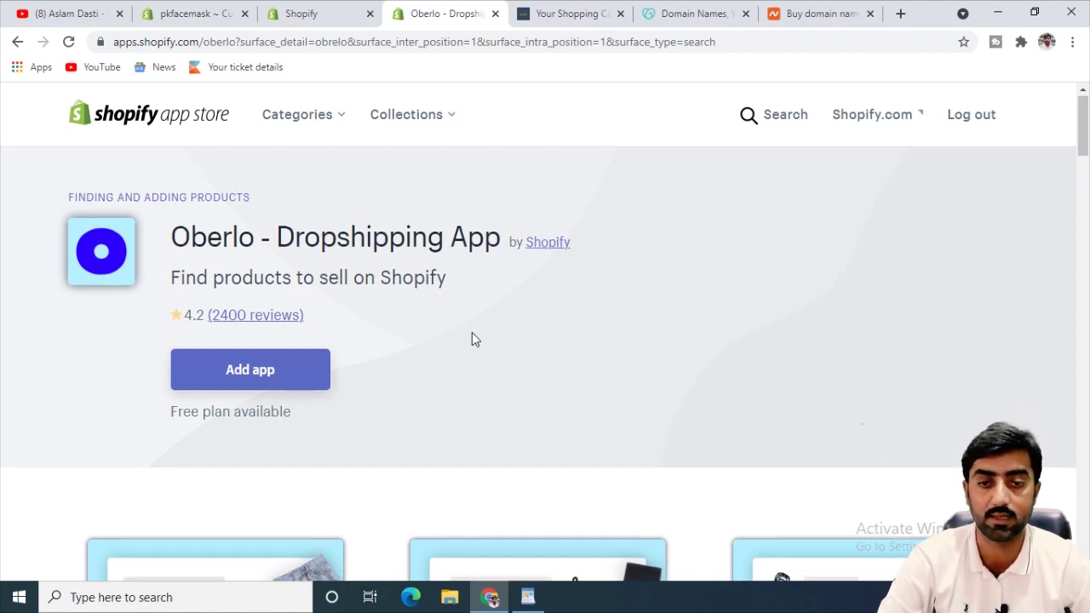
pyautogui.scroll(3, 474, 338)
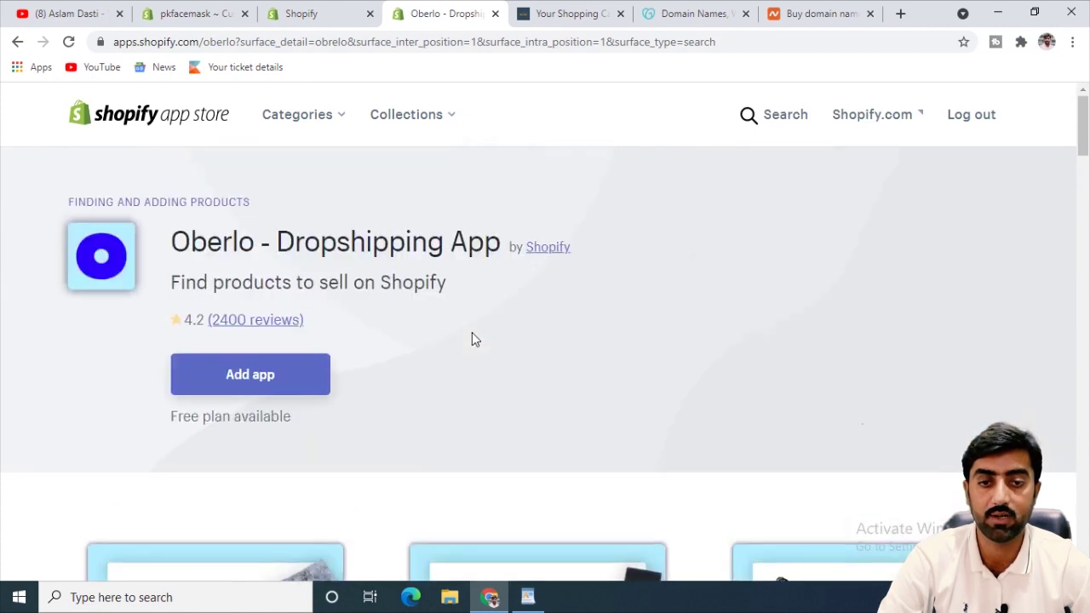
pyautogui.click(252, 387)
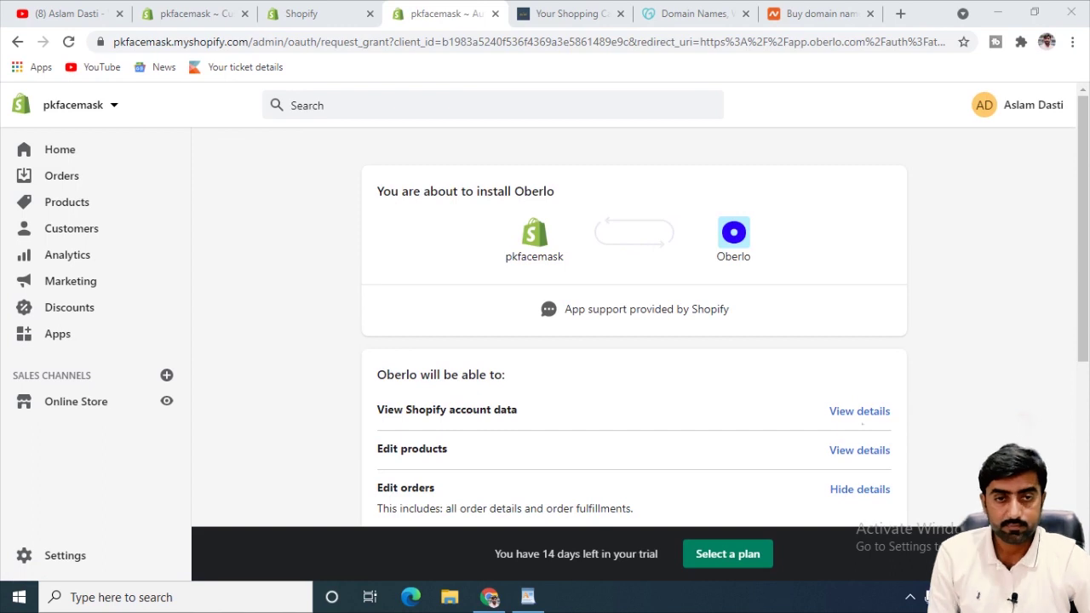
pyautogui.scroll(-1, 698, 392)
pyautogui.scroll(1, 681, 383)
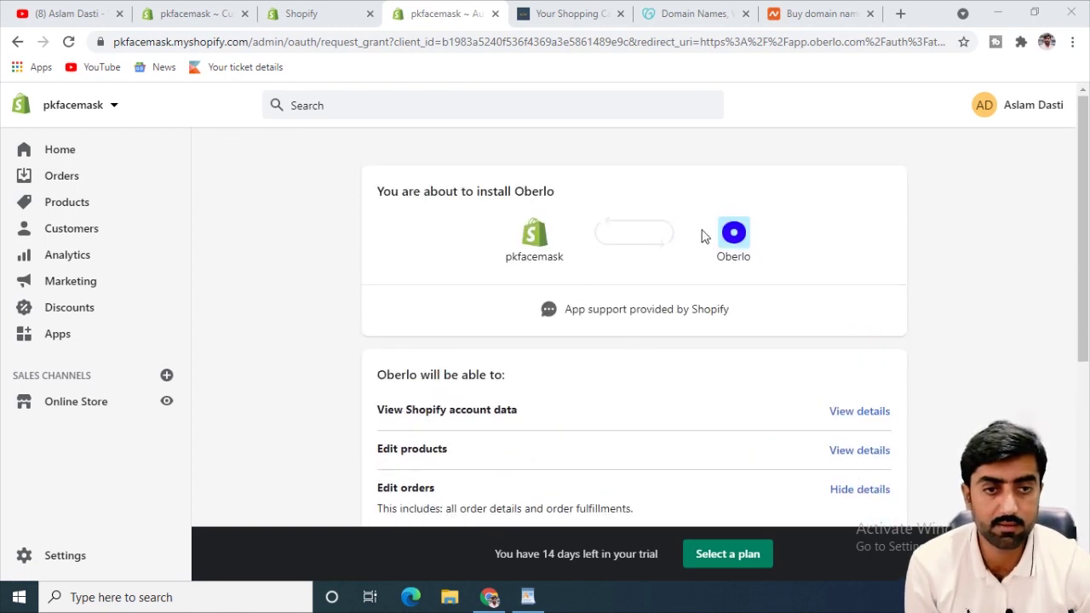
pyautogui.scroll(-5, 650, 267)
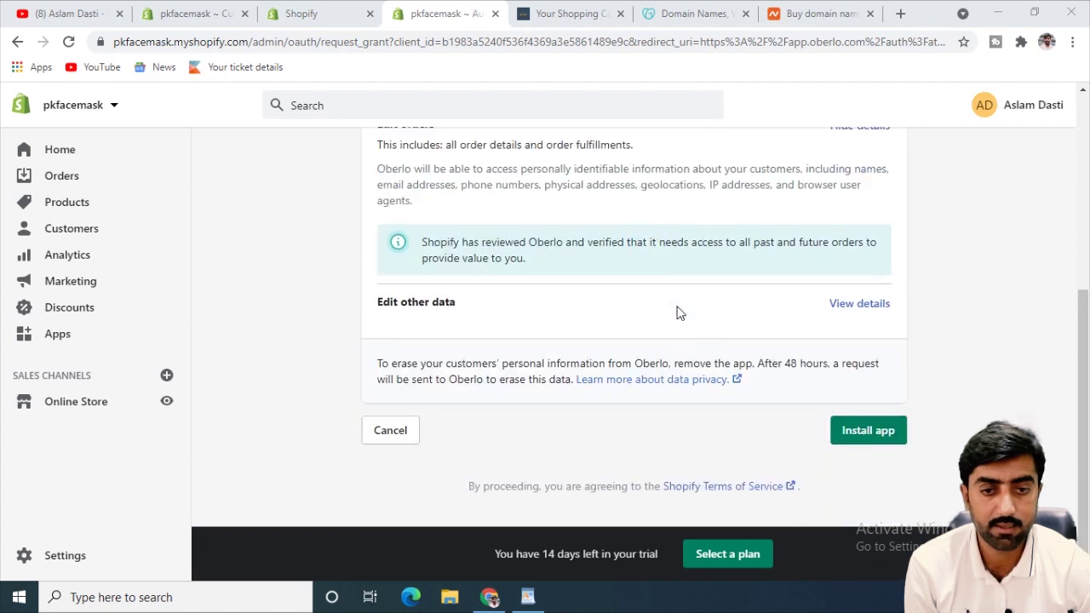
pyautogui.click(855, 416)
pyautogui.click(856, 414)
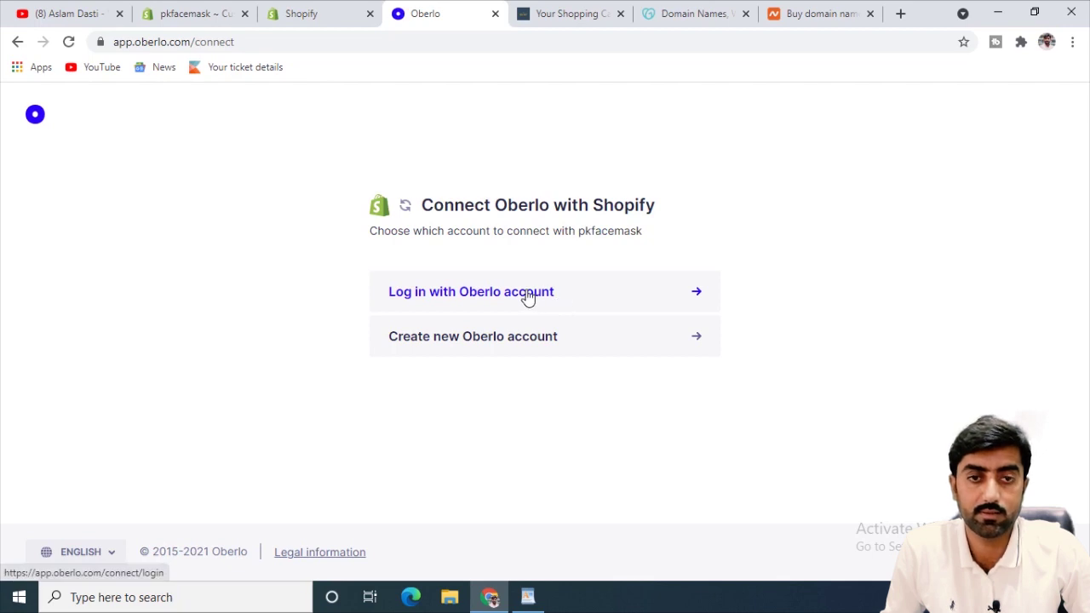
# Create a free Oberlo account for pkfacemask by entering the account password, skip the questionnaire, and look over the dashboard.
pyautogui.click(534, 294)
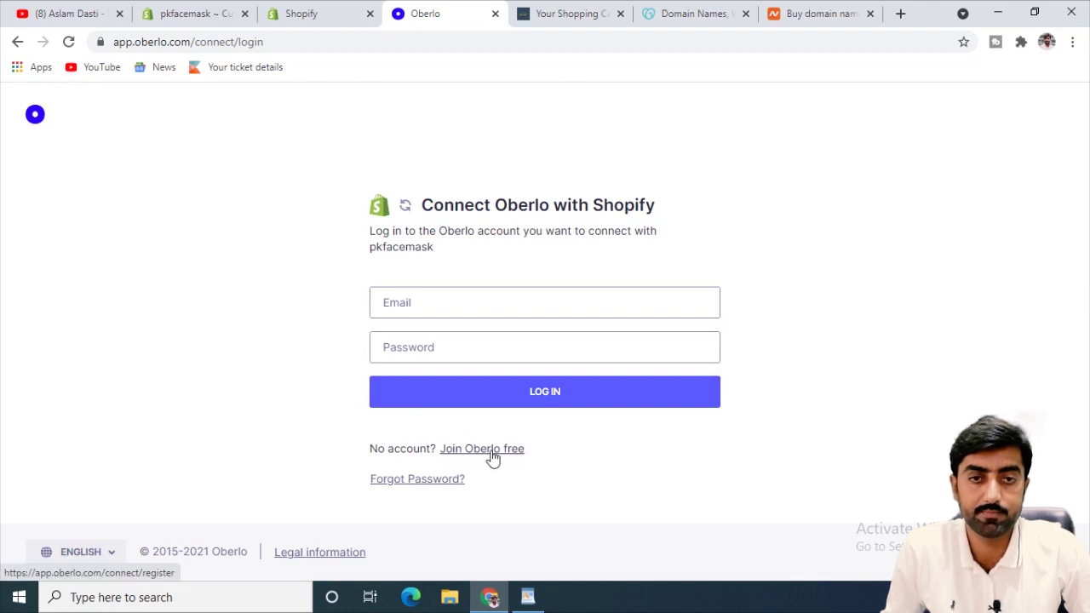
pyautogui.click(493, 457)
pyautogui.click(460, 327)
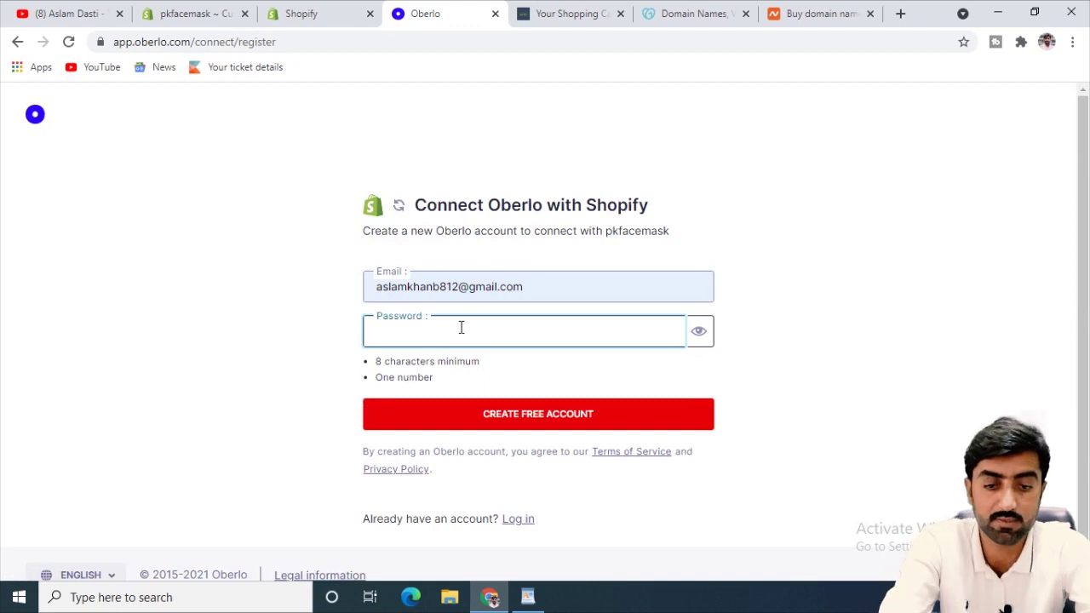
pyautogui.write('•••••••••••••')
pyautogui.click(537, 416)
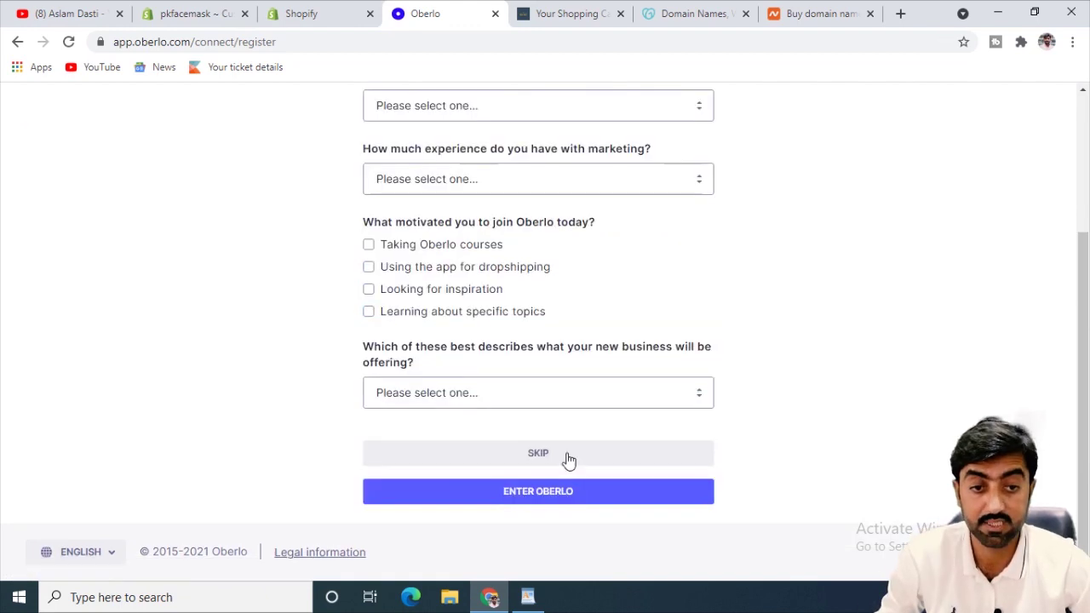
pyautogui.click(537, 453)
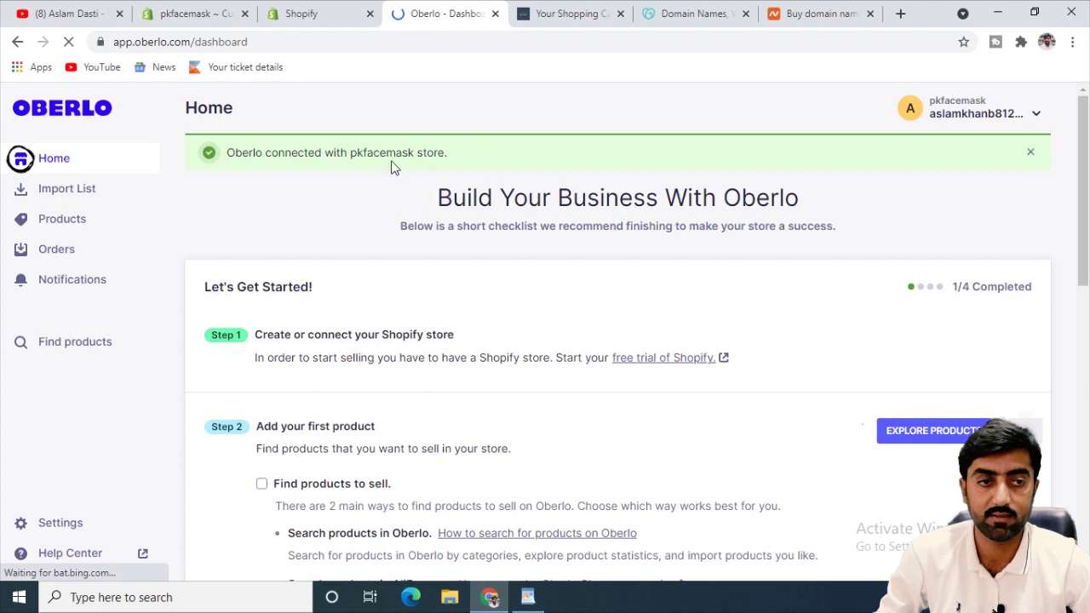
pyautogui.scroll(-9, 438, 204)
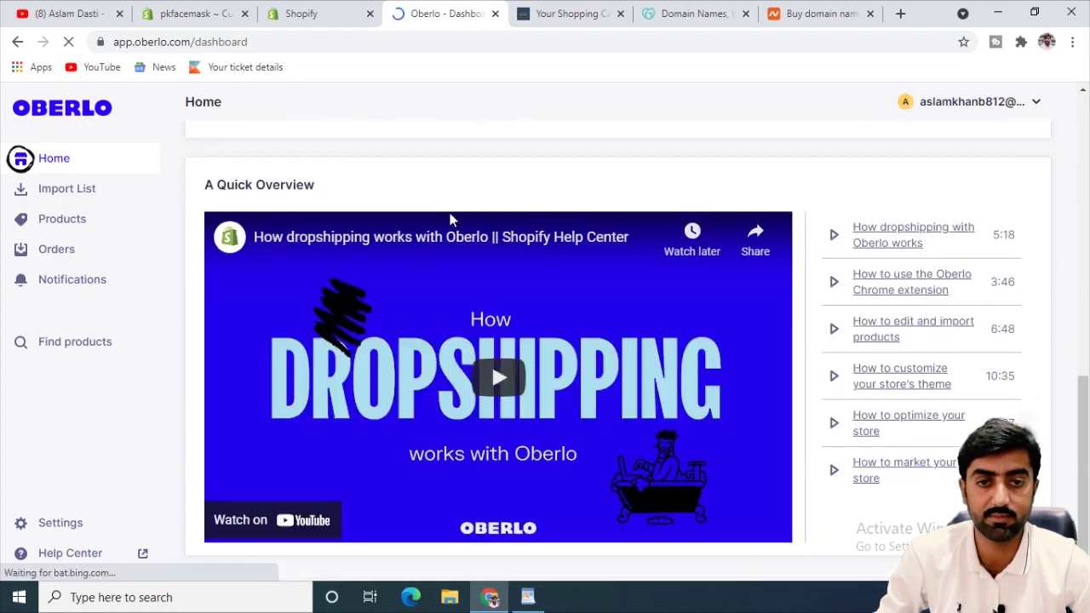
# Search Google for "obrelo chrome" in a new tab and open the Oberlo - Aliexpress.com Product Importer extension page.
pyautogui.hotkey('ctrl', 't')
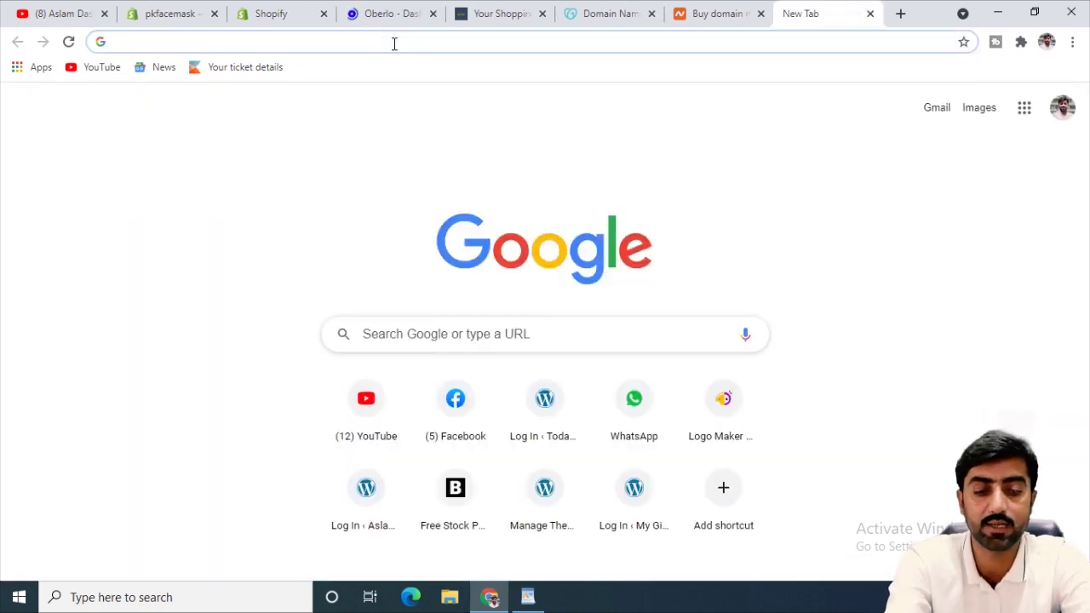
pyautogui.write('chrome')
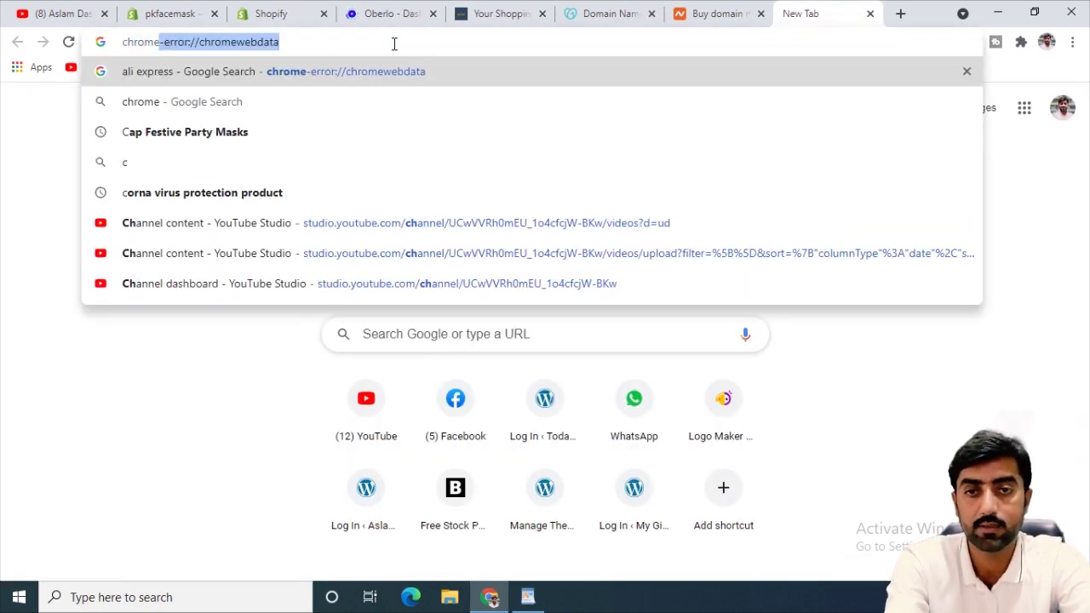
pyautogui.press('BackSpace')
pyautogui.press('BackSpace')
pyautogui.press('BackSpace')
pyautogui.press('BackSpace')
pyautogui.press('BackSpace')
pyautogui.press('BackSpace')
pyautogui.press('BackSpace')
pyautogui.write('o')
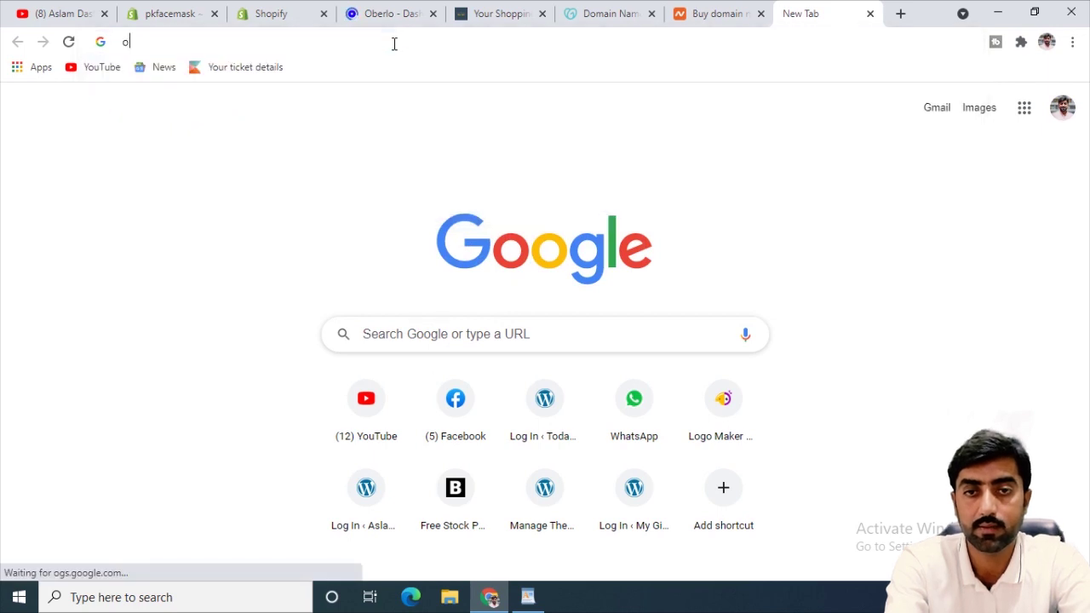
pyautogui.write('brelo ch')
pyautogui.write('ome')
pyautogui.press('Return')
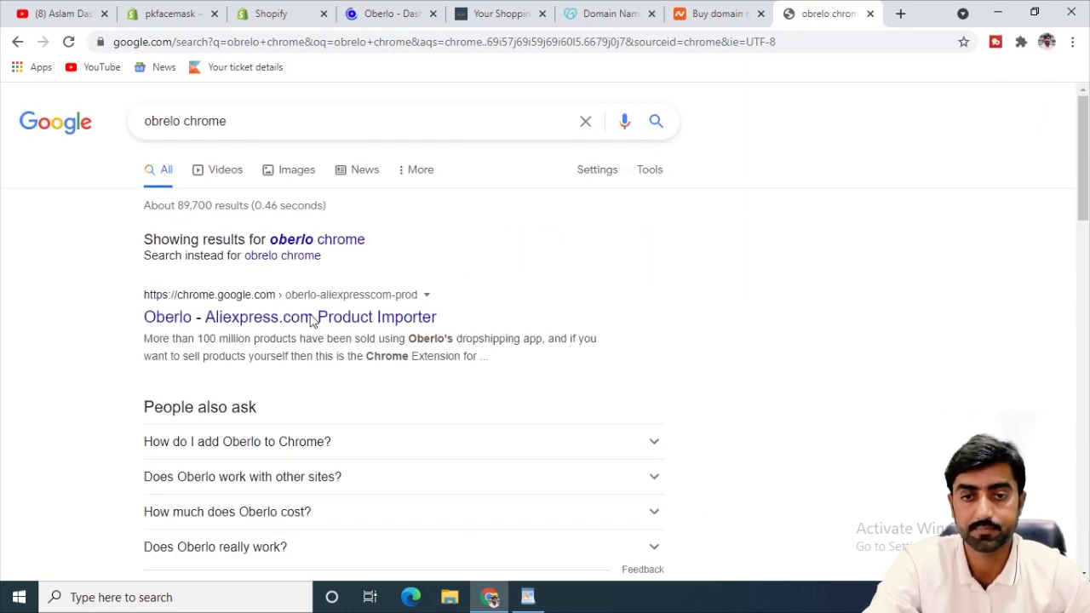
pyautogui.click(285, 323)
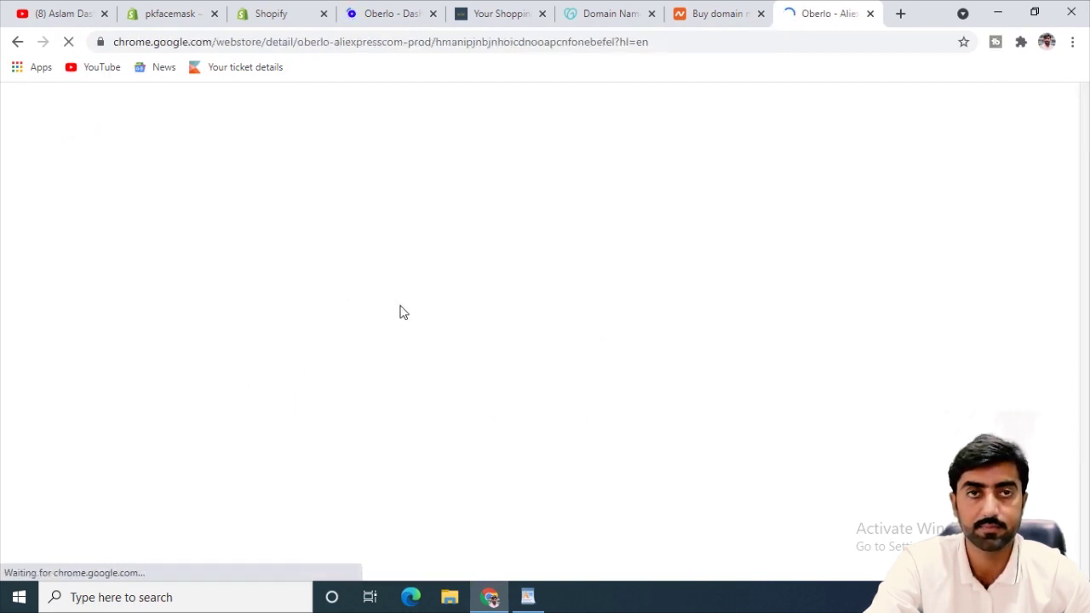
# Open AliExpress in a separate browser tab and search its products for "face mask".
pyautogui.hotkey('ctrl', 't')
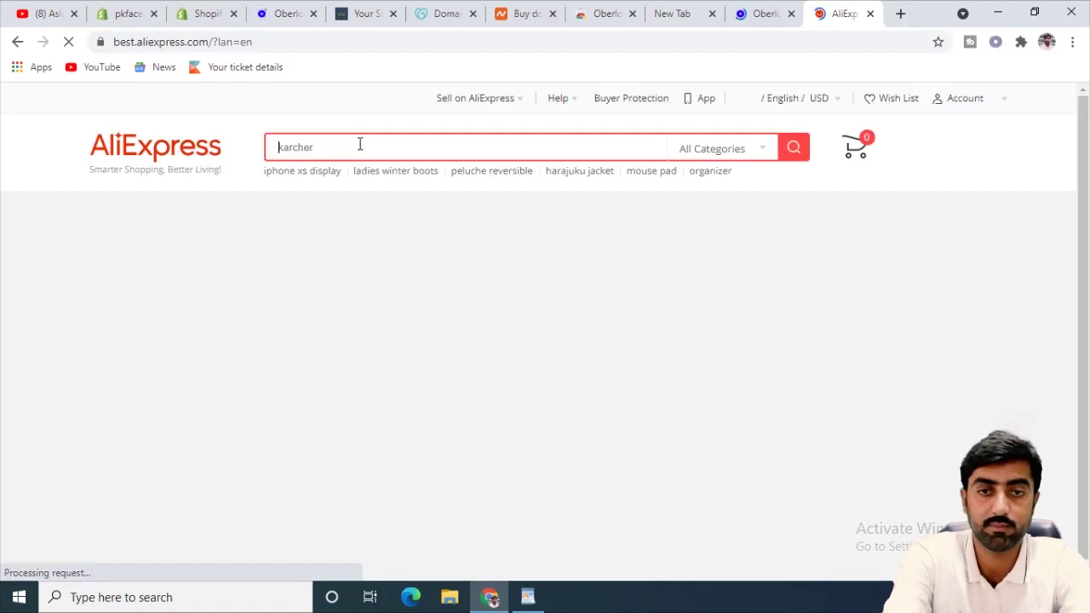
pyautogui.write('face')
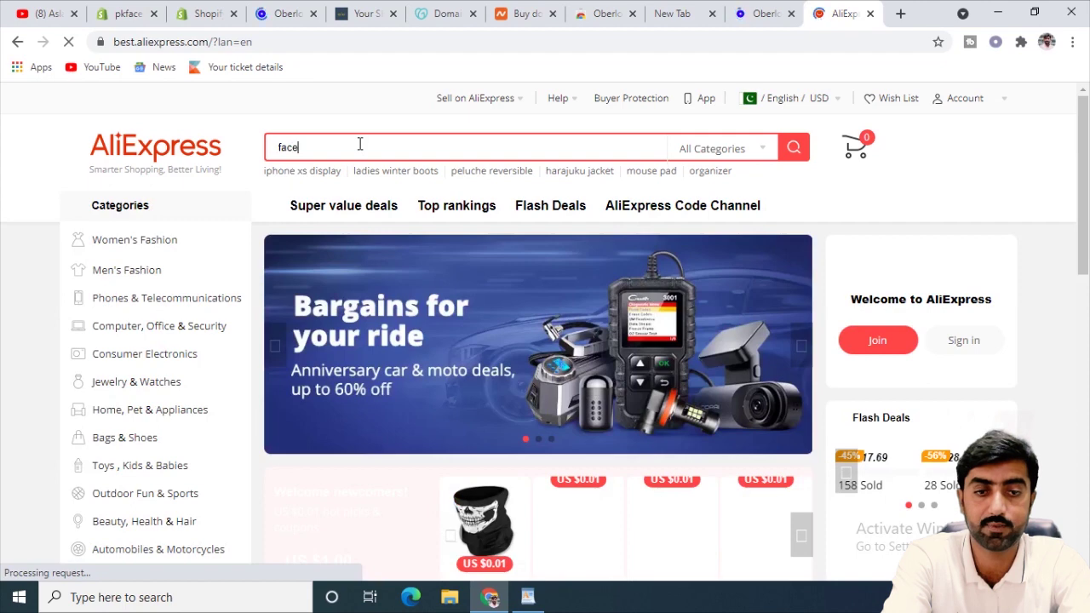
pyautogui.write(' mask')
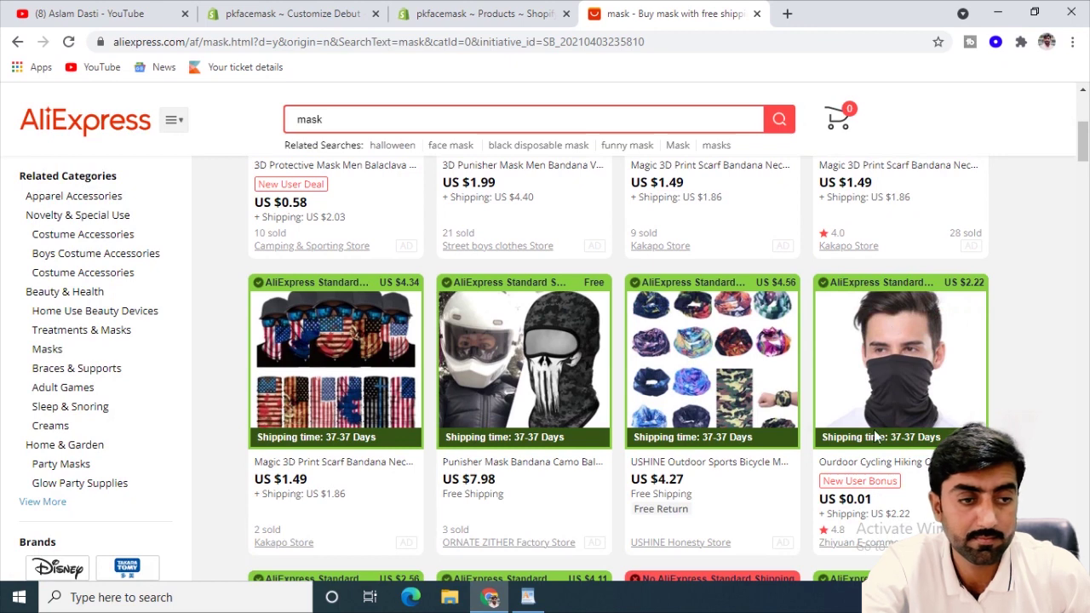
# Add the black outdoor cycling neck scarf mask from the AliExpress results to Oberlo and open the import list.
pyautogui.moveTo(870, 409)
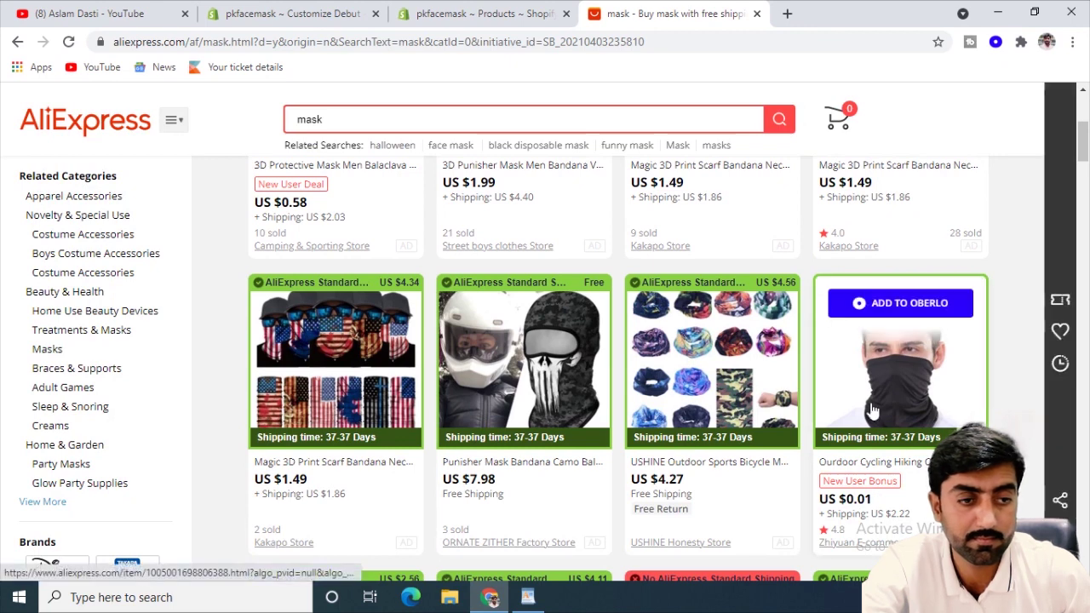
pyautogui.click(894, 308)
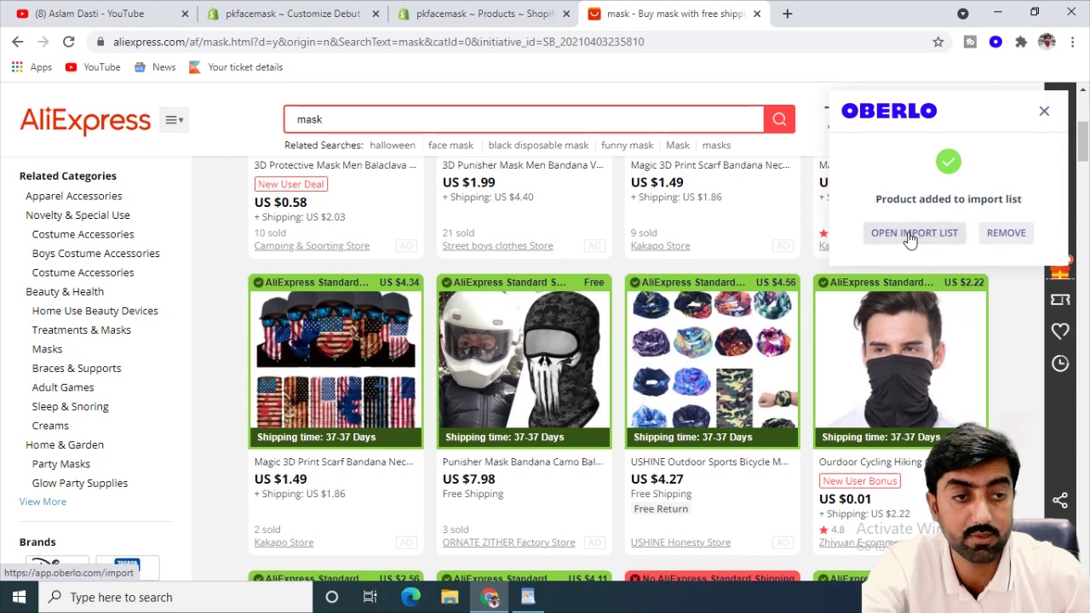
pyautogui.click(909, 239)
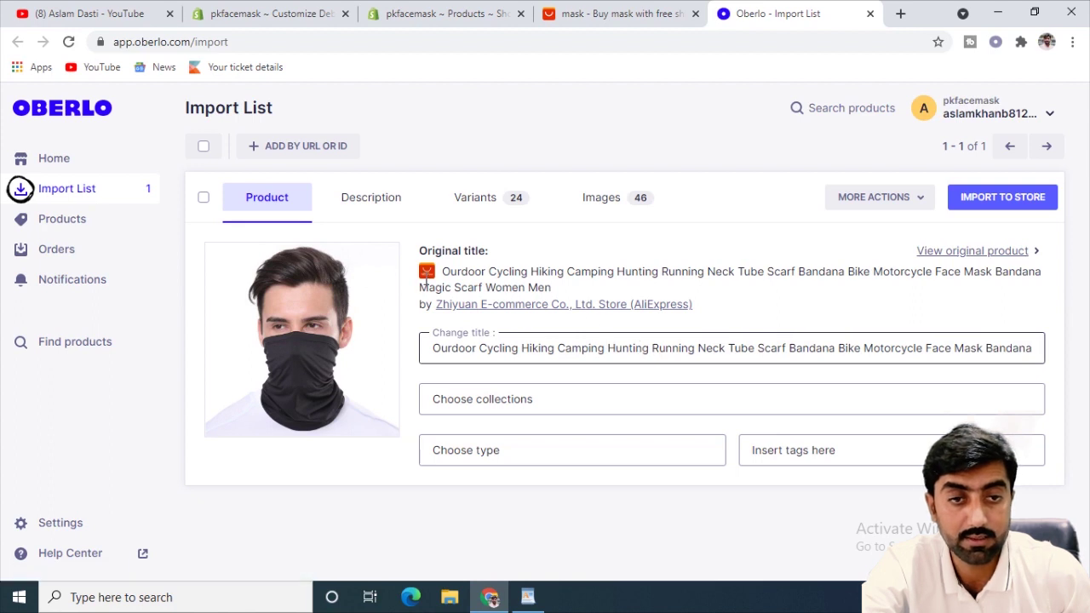
# Review the scarf mask's variants with their costs, shipping and prices, and import the product to the store.
pyautogui.click(485, 204)
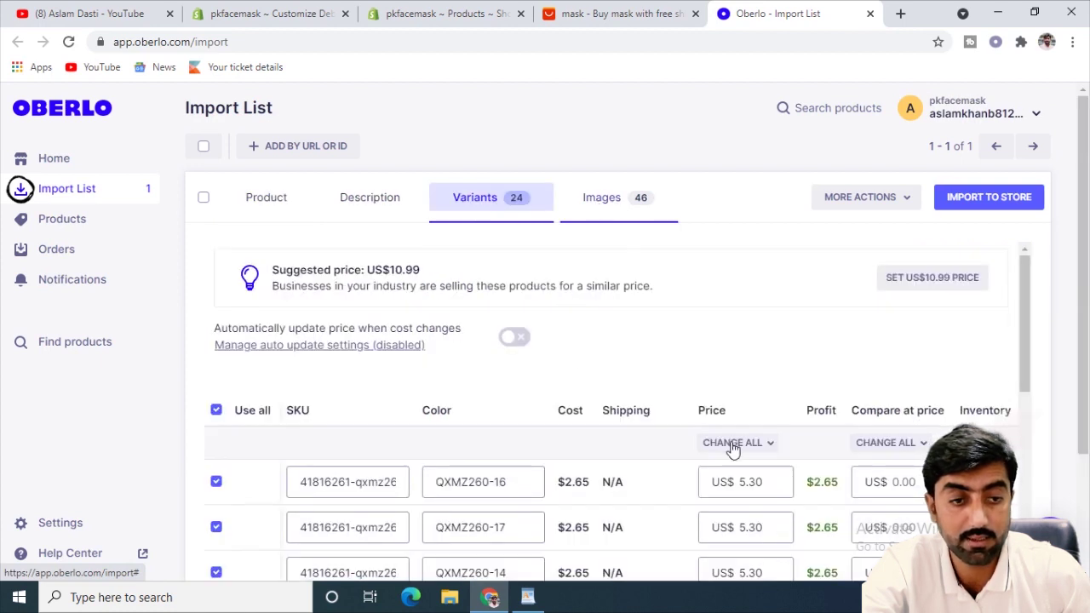
pyautogui.scroll(-2, 710, 456)
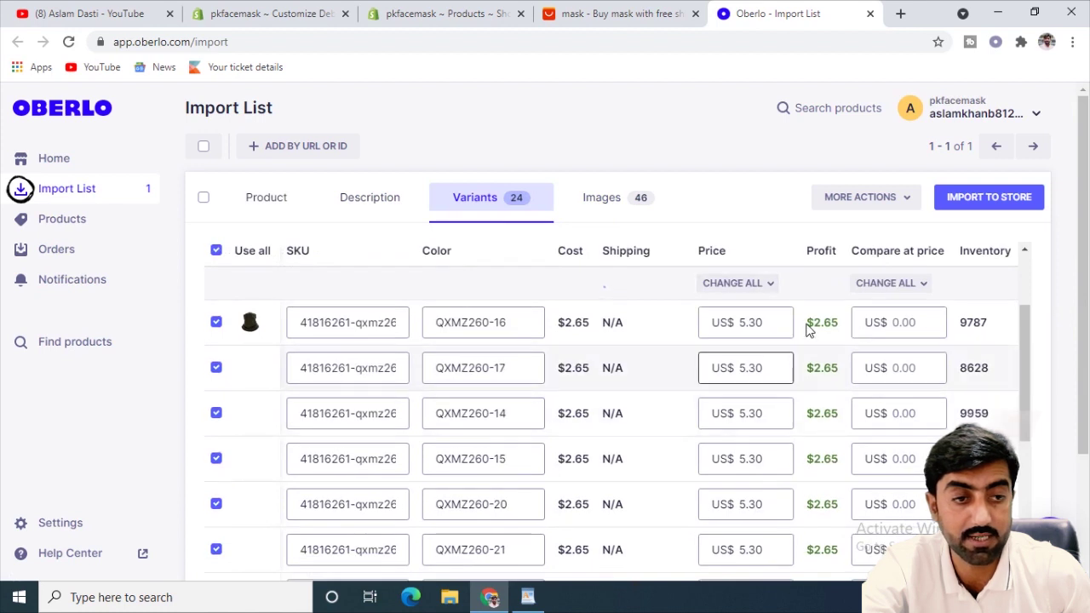
pyautogui.click(908, 332)
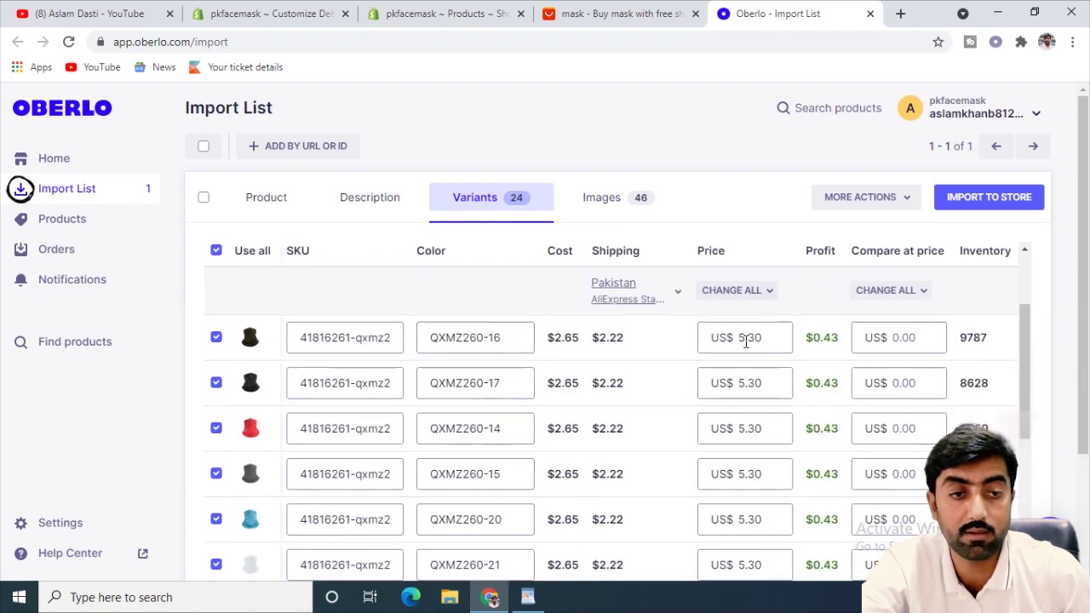
pyautogui.click(732, 341)
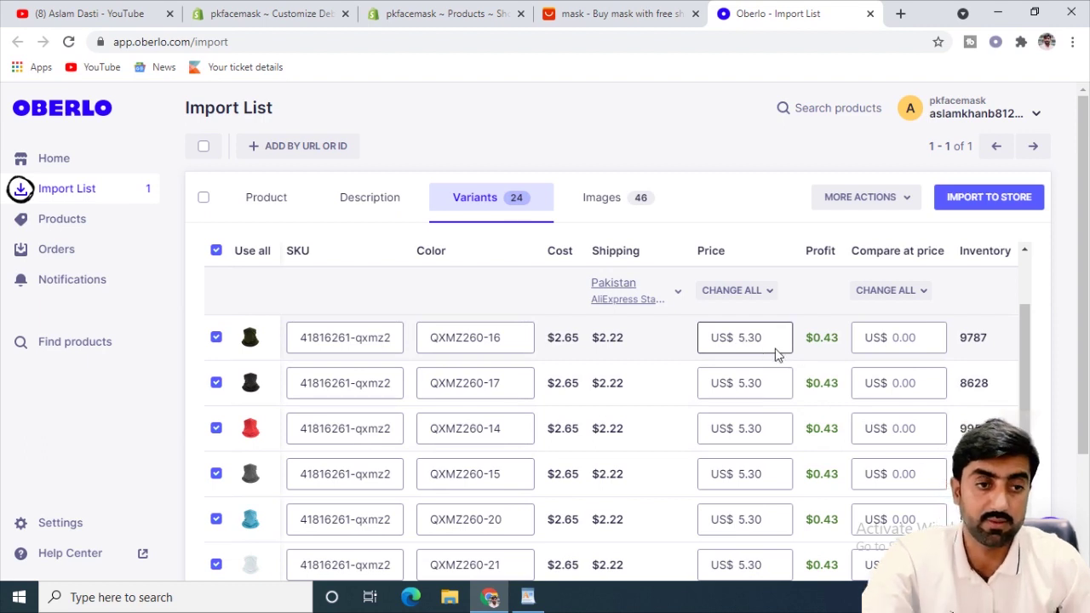
pyautogui.scroll(-4, 775, 349)
pyautogui.scroll(-3, 774, 348)
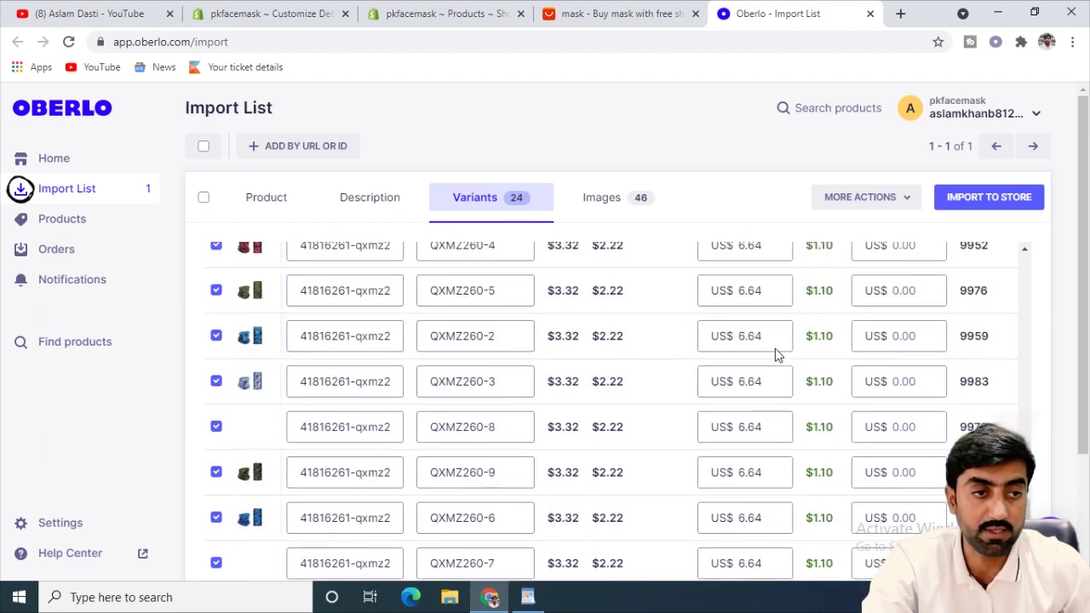
pyautogui.scroll(8, 775, 348)
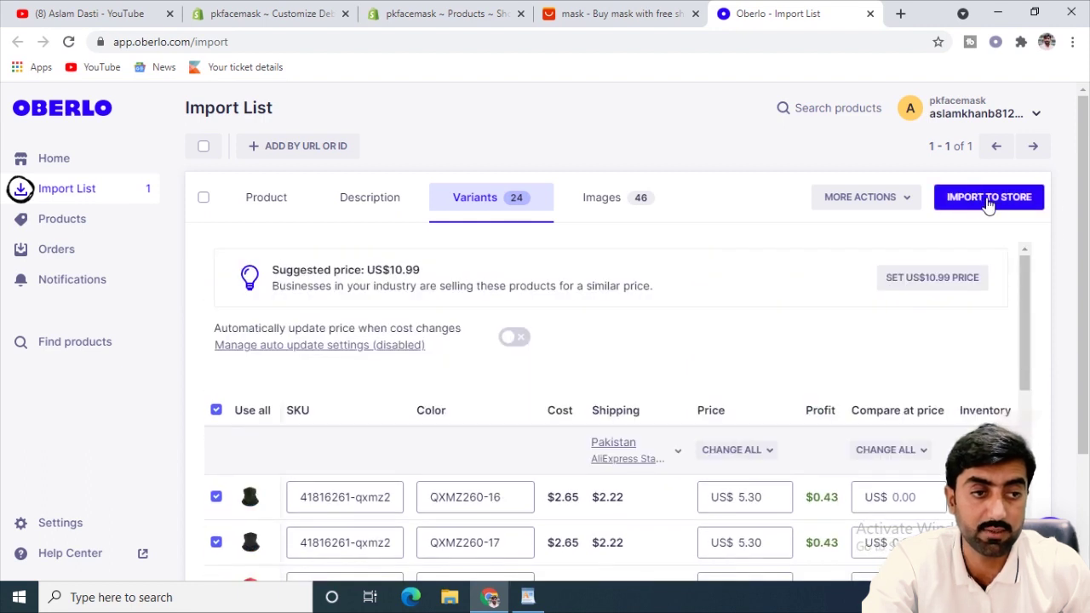
pyautogui.click(990, 203)
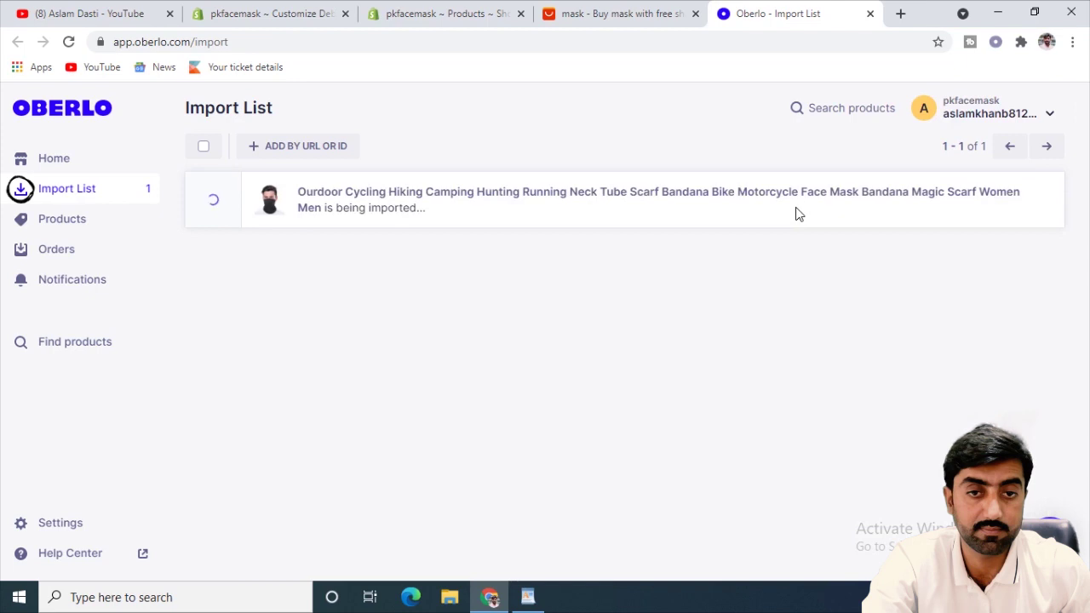
# Return to the Shopify admin, reload the product list to check for the imported scarf mask, and open the online store.
pyautogui.click(413, 13)
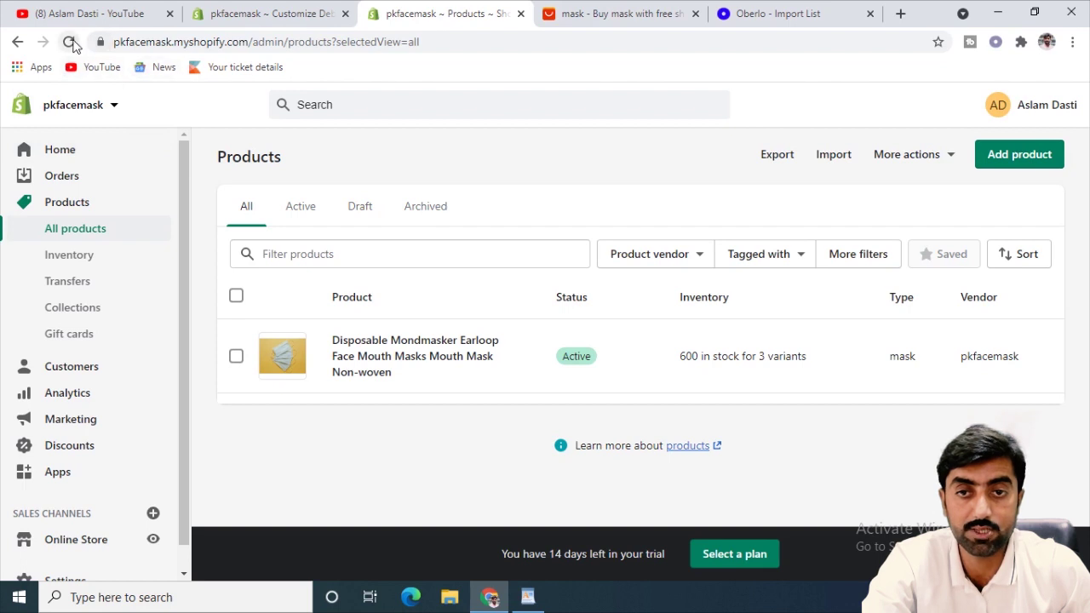
pyautogui.click(69, 42)
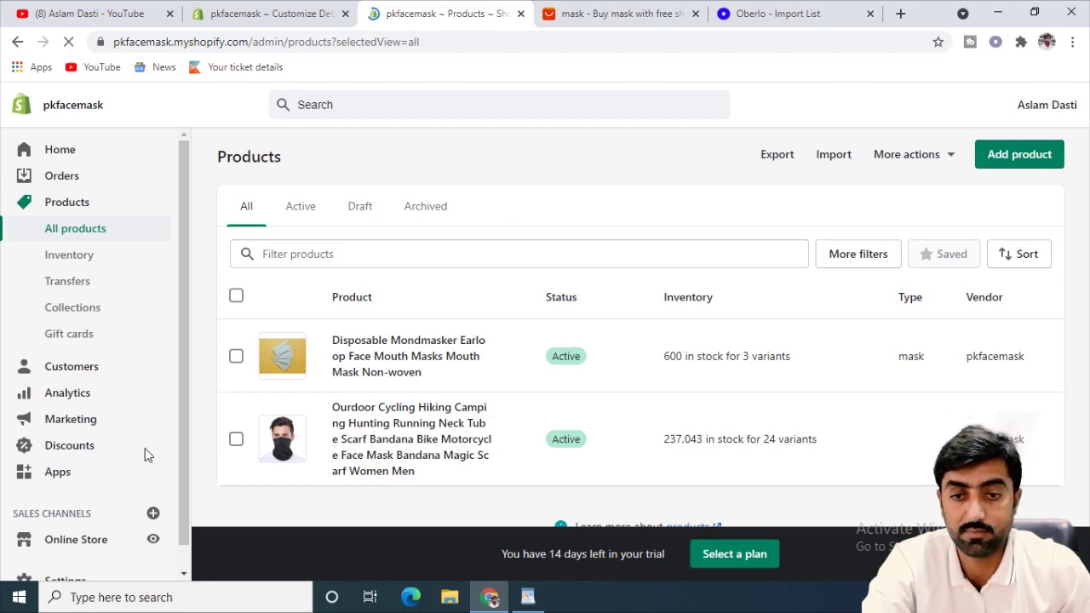
pyautogui.click(153, 541)
# Look over the storefront's home page, from the header and hero image through the photo gallery to the newsletter section.
pyautogui.scroll(-5, 377, 248)
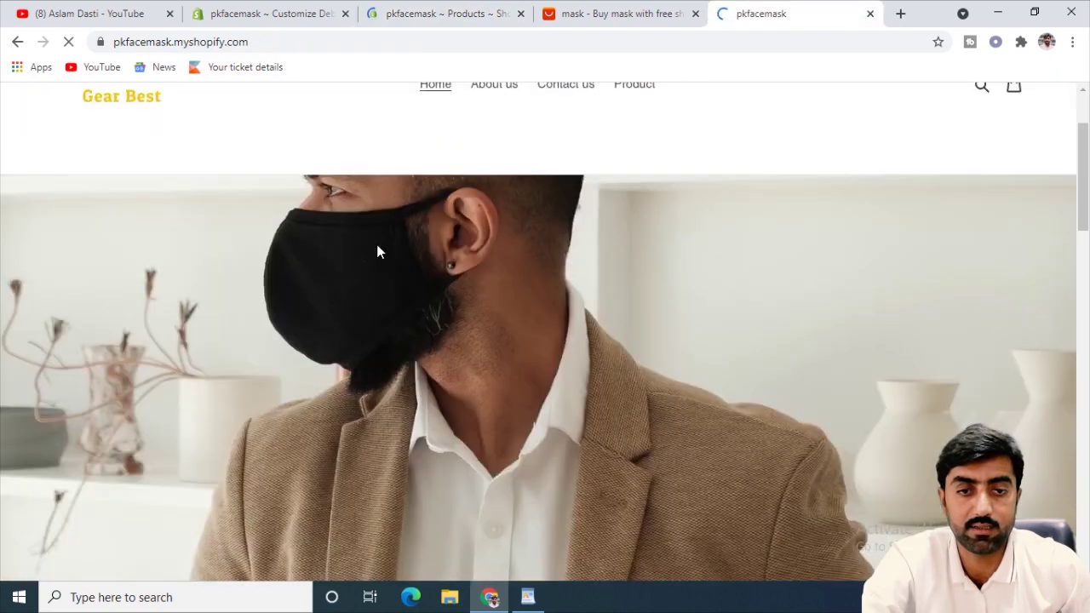
pyautogui.scroll(-10, 377, 246)
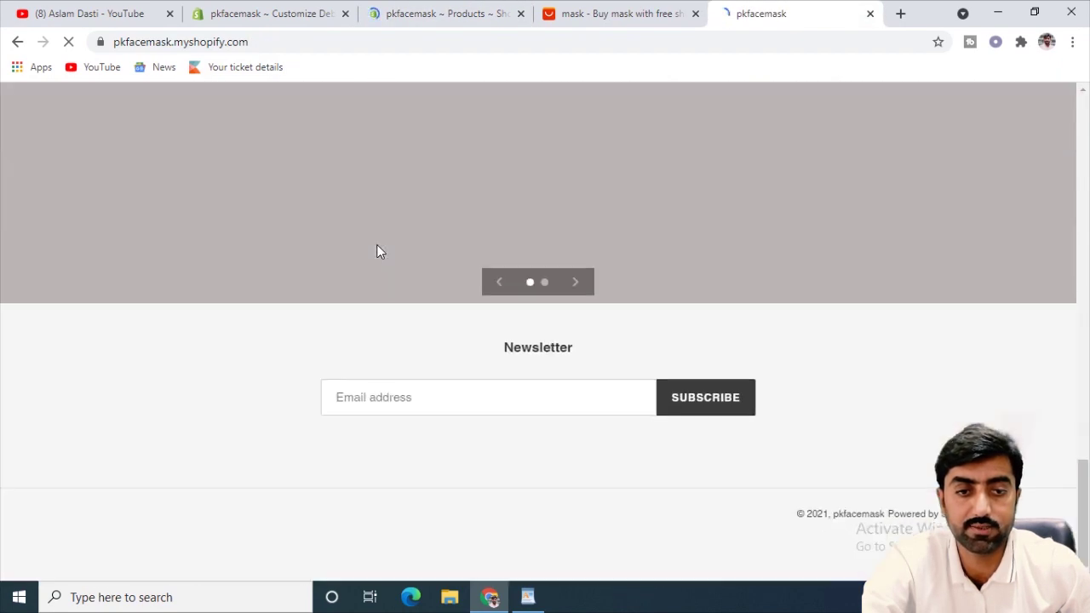
pyautogui.scroll(15, 377, 247)
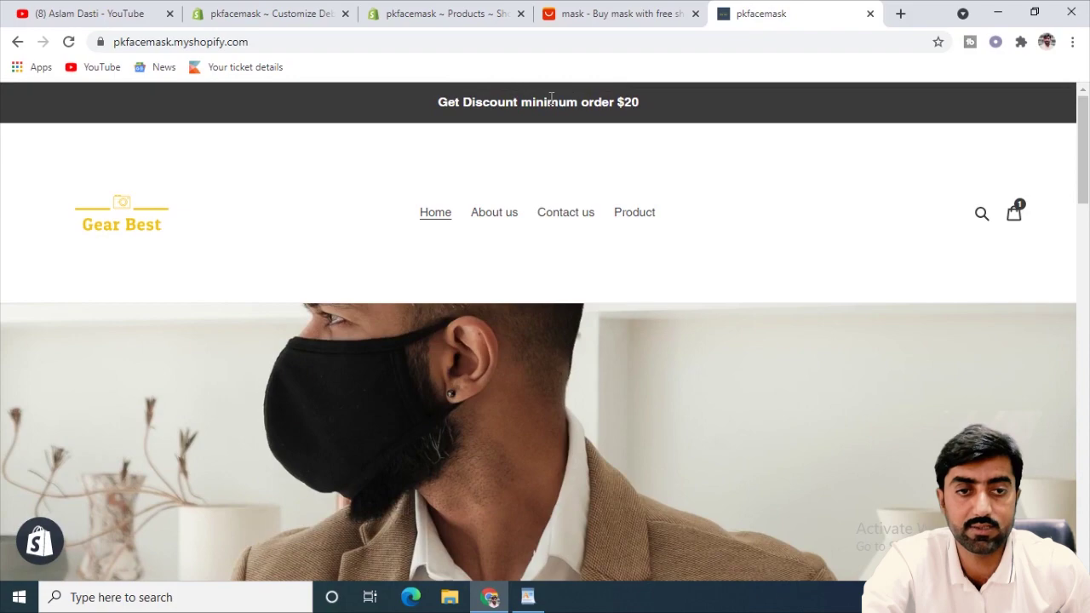
pyautogui.scroll(-10, 562, 264)
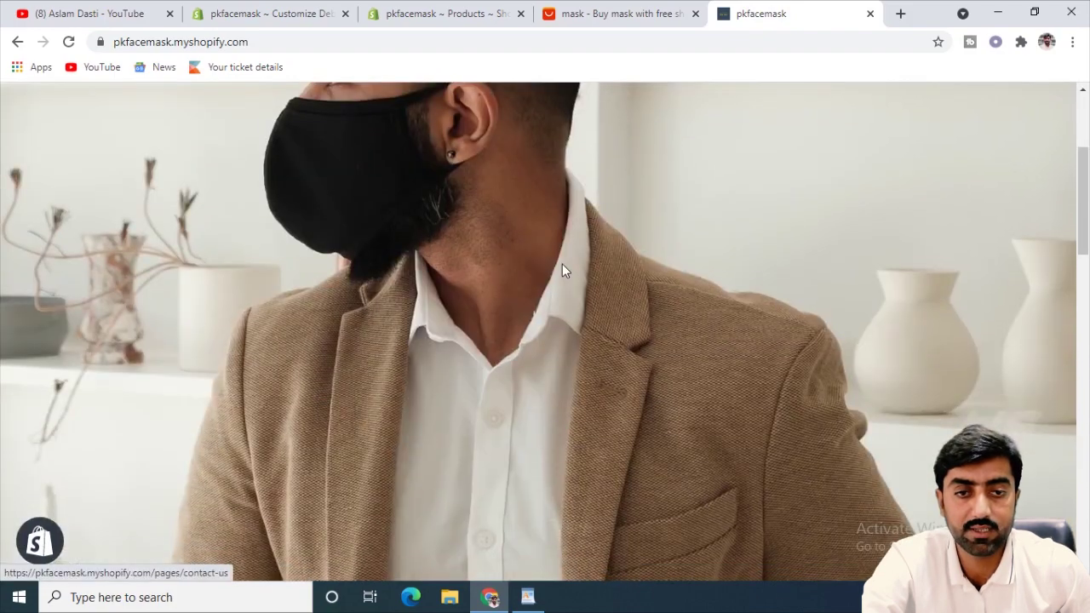
pyautogui.scroll(3, 434, 243)
pyautogui.scroll(-10, 536, 290)
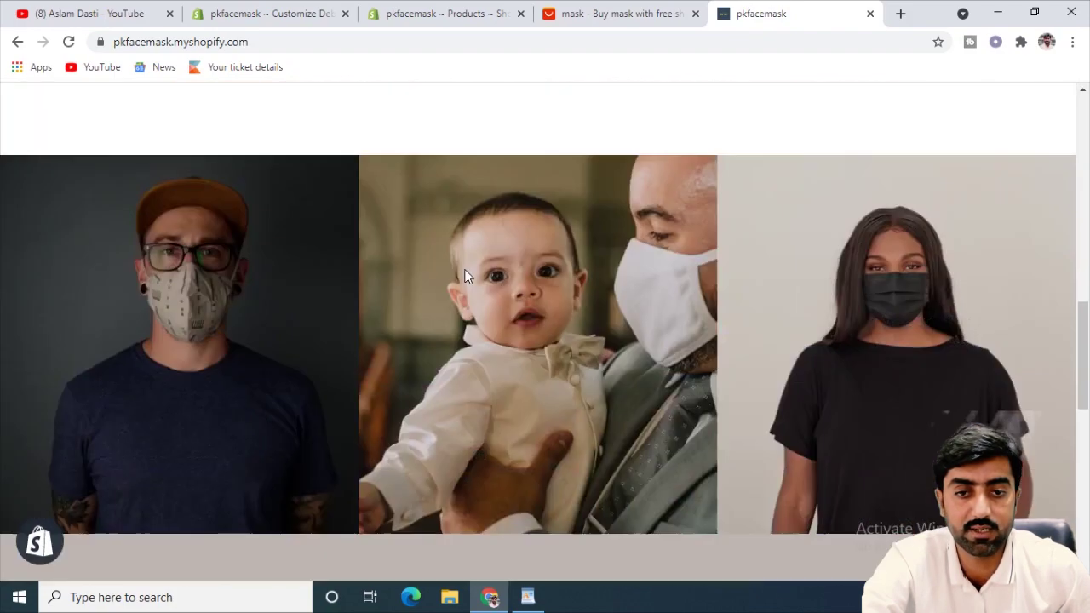
pyautogui.scroll(15, 662, 337)
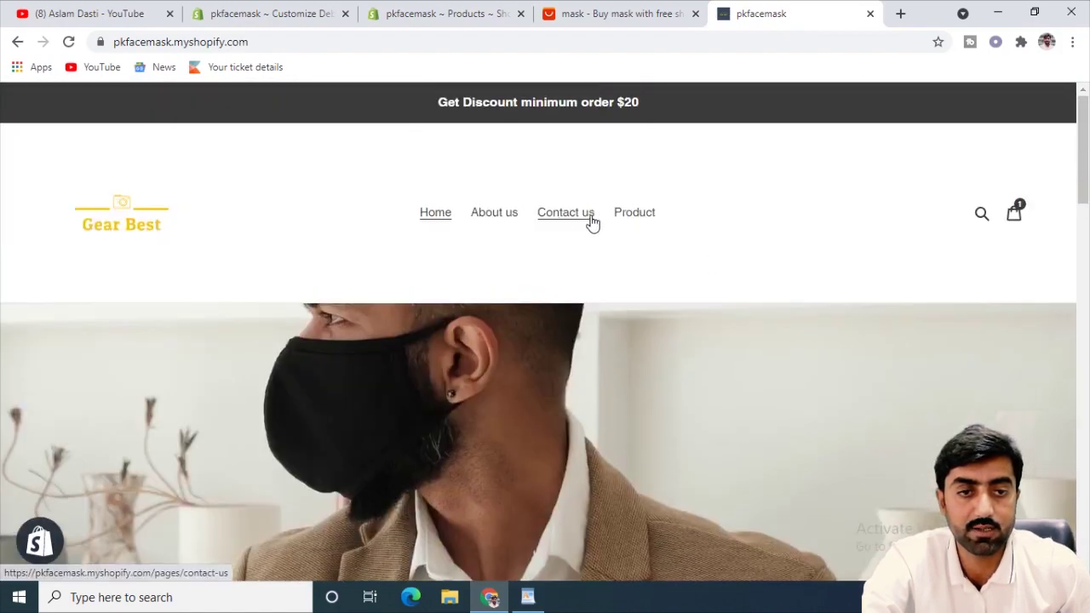
# Open the storefront's Product page and examine how the imported scarf mask is listed beside the disposable mask.
pyautogui.click(640, 223)
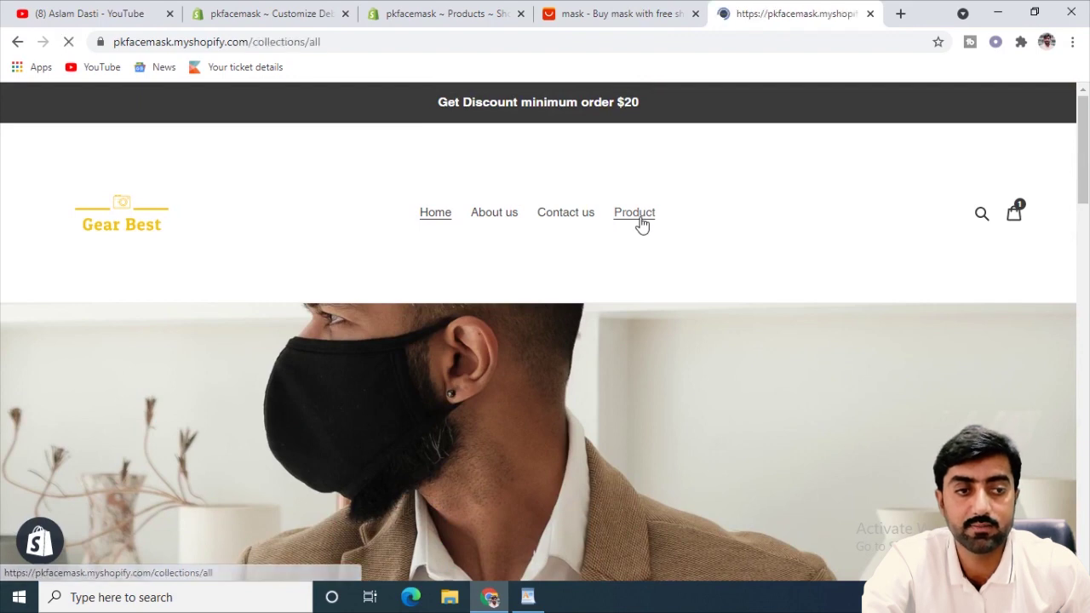
pyautogui.scroll(-3, 652, 338)
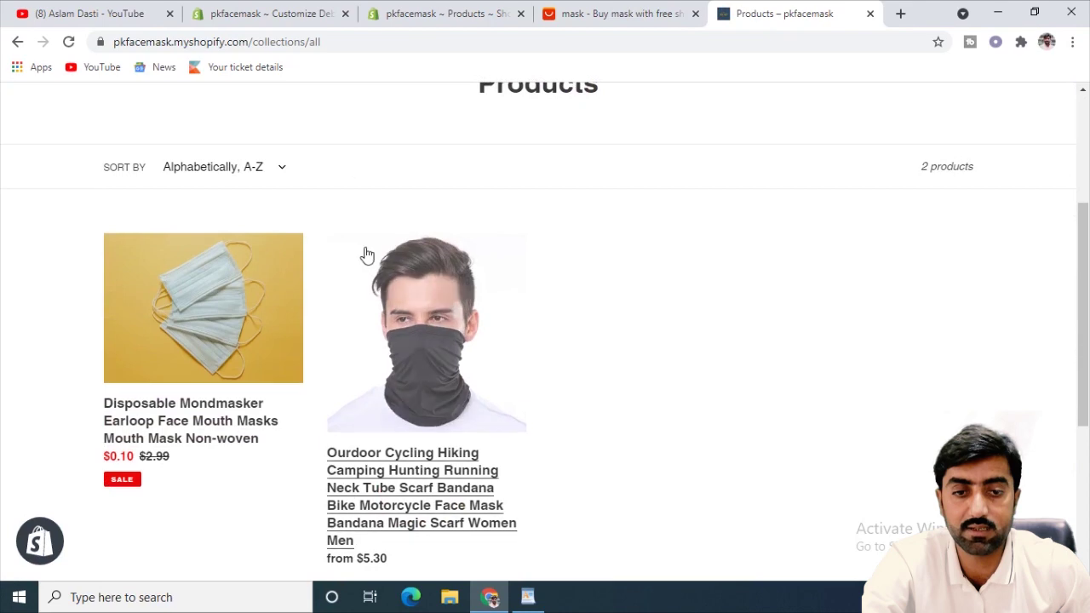
pyautogui.scroll(-3, 392, 290)
pyautogui.scroll(2, 281, 238)
pyautogui.scroll(1, 259, 228)
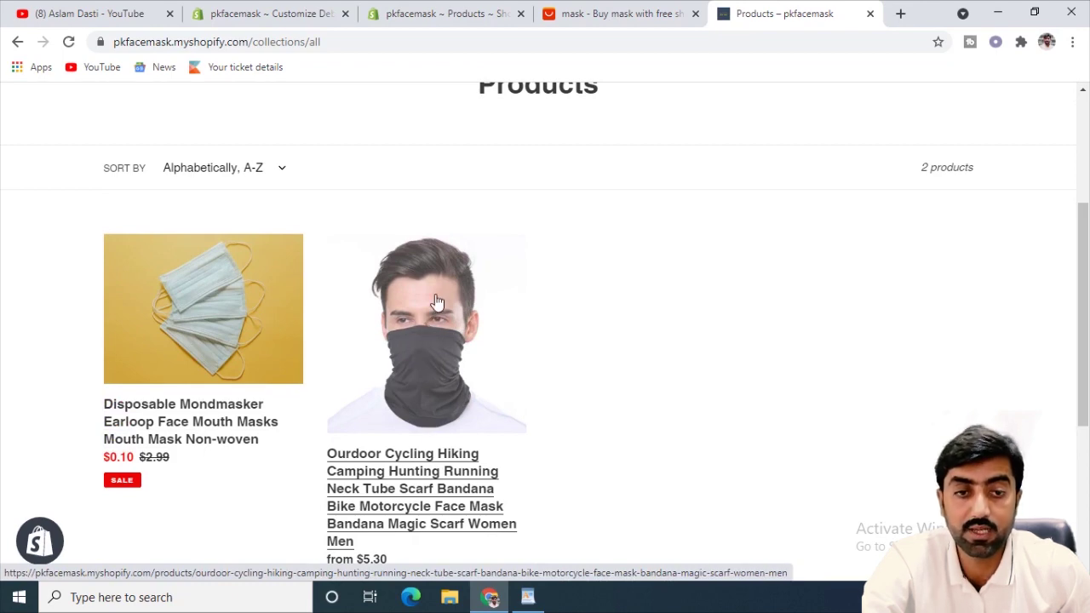
pyautogui.scroll(-3, 436, 383)
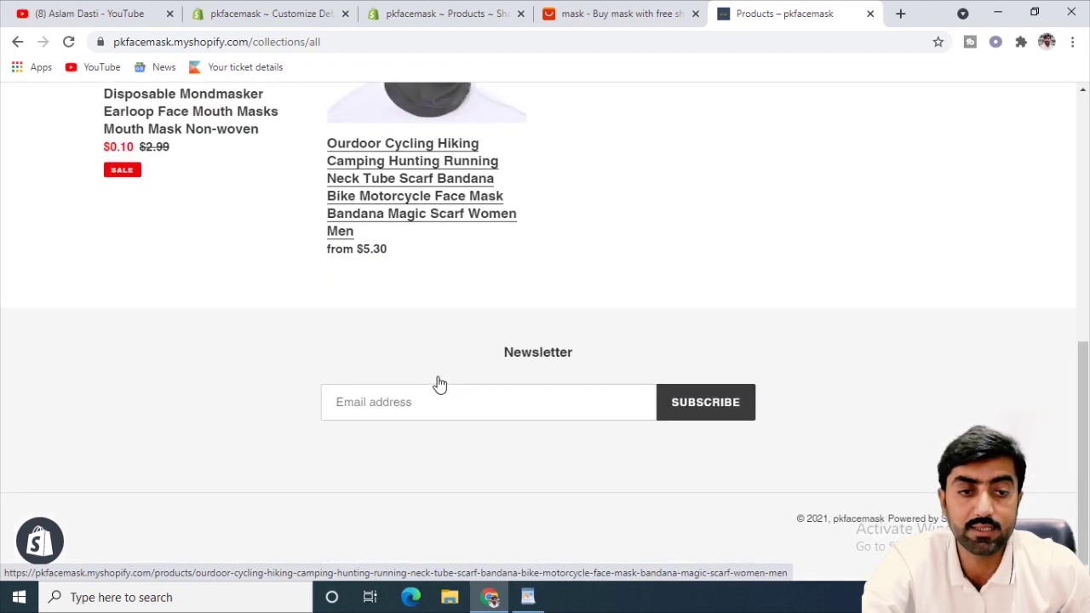
pyautogui.scroll(6, 438, 383)
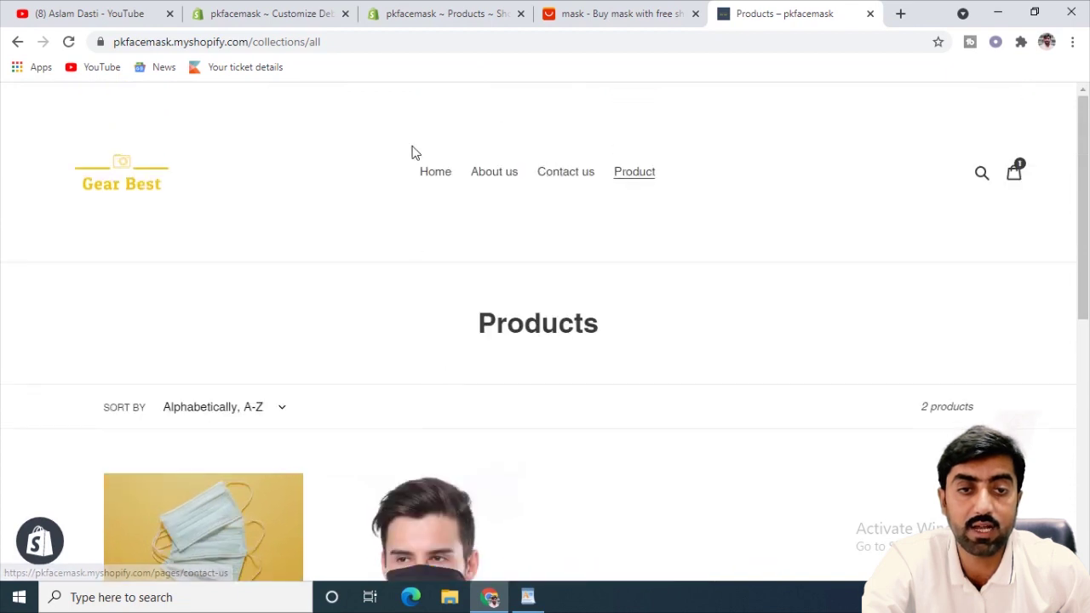